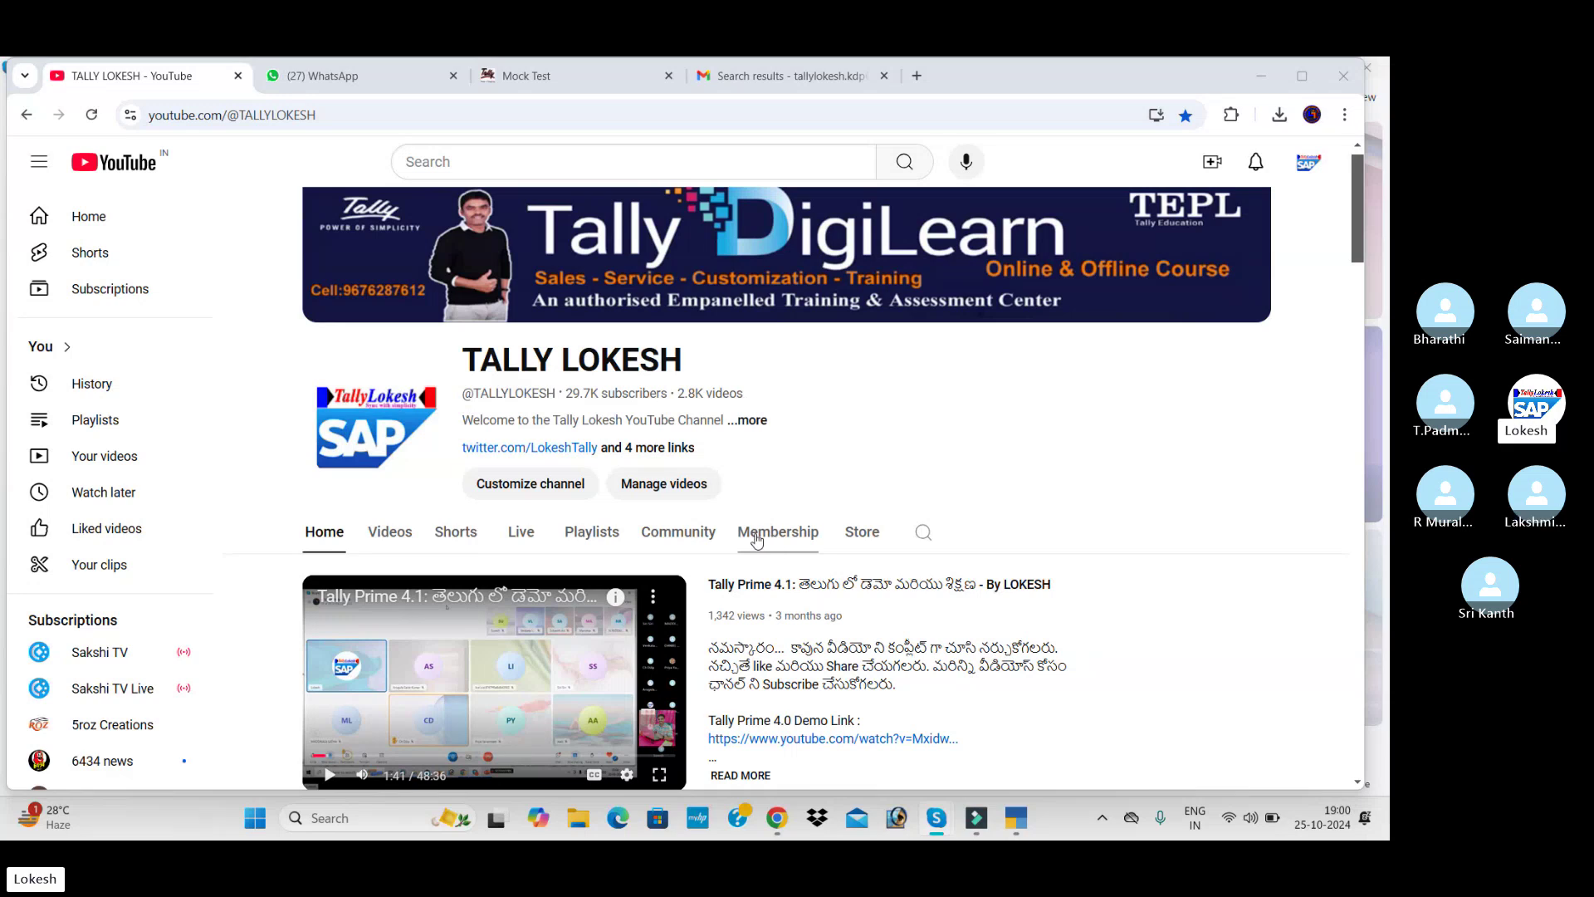
Switch to TallyPrime and open the form for creating a new company.
mouse_move(1016, 828)
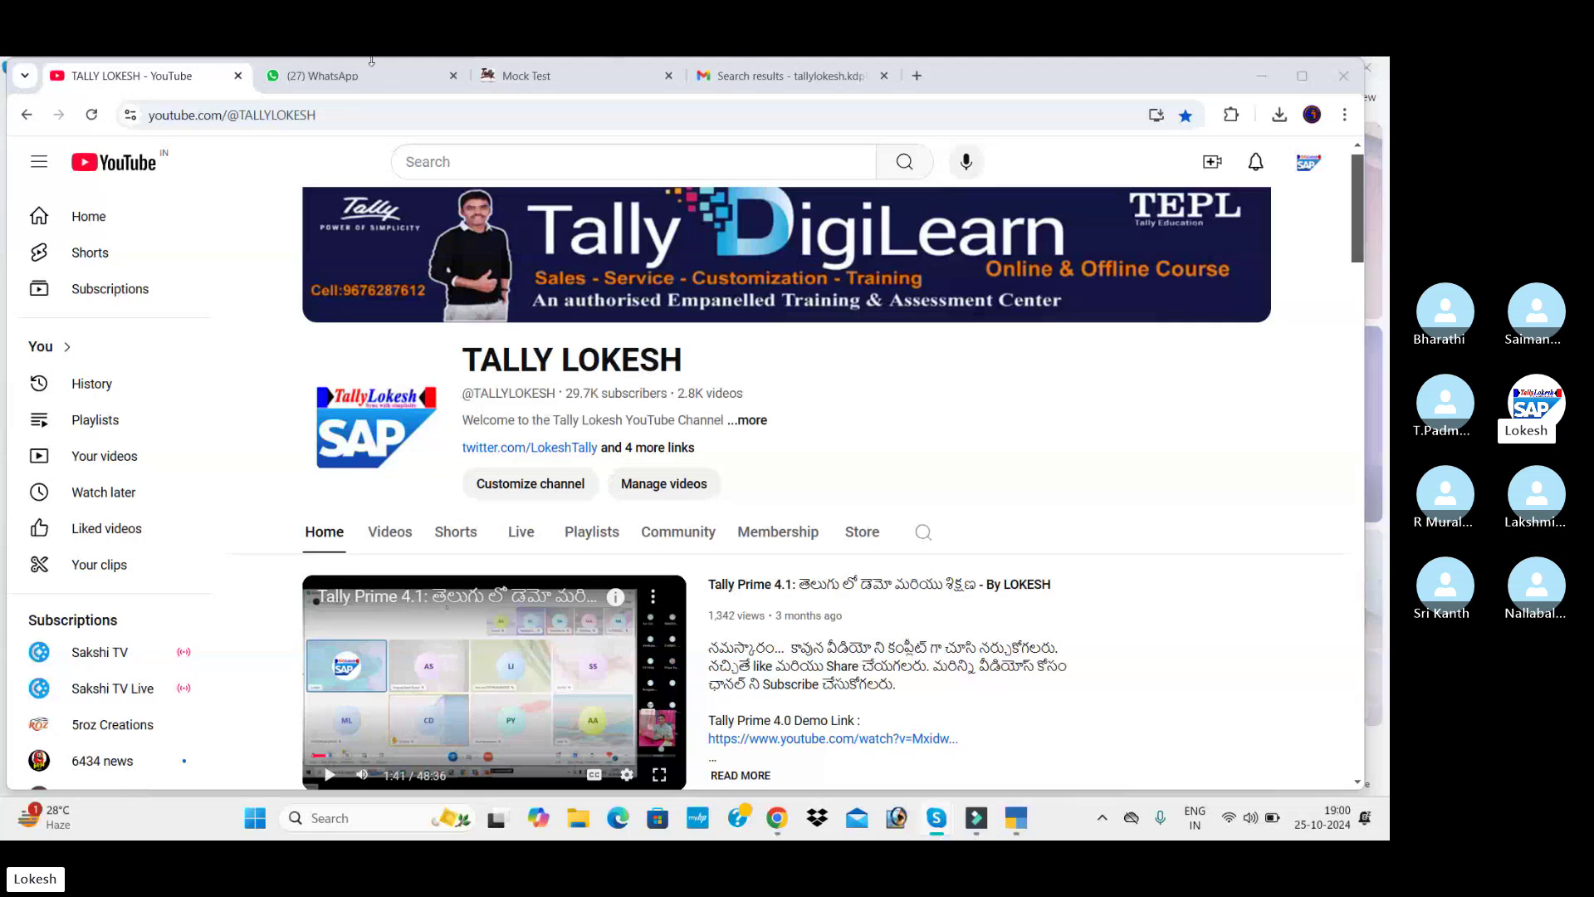
left_click(1014, 818)
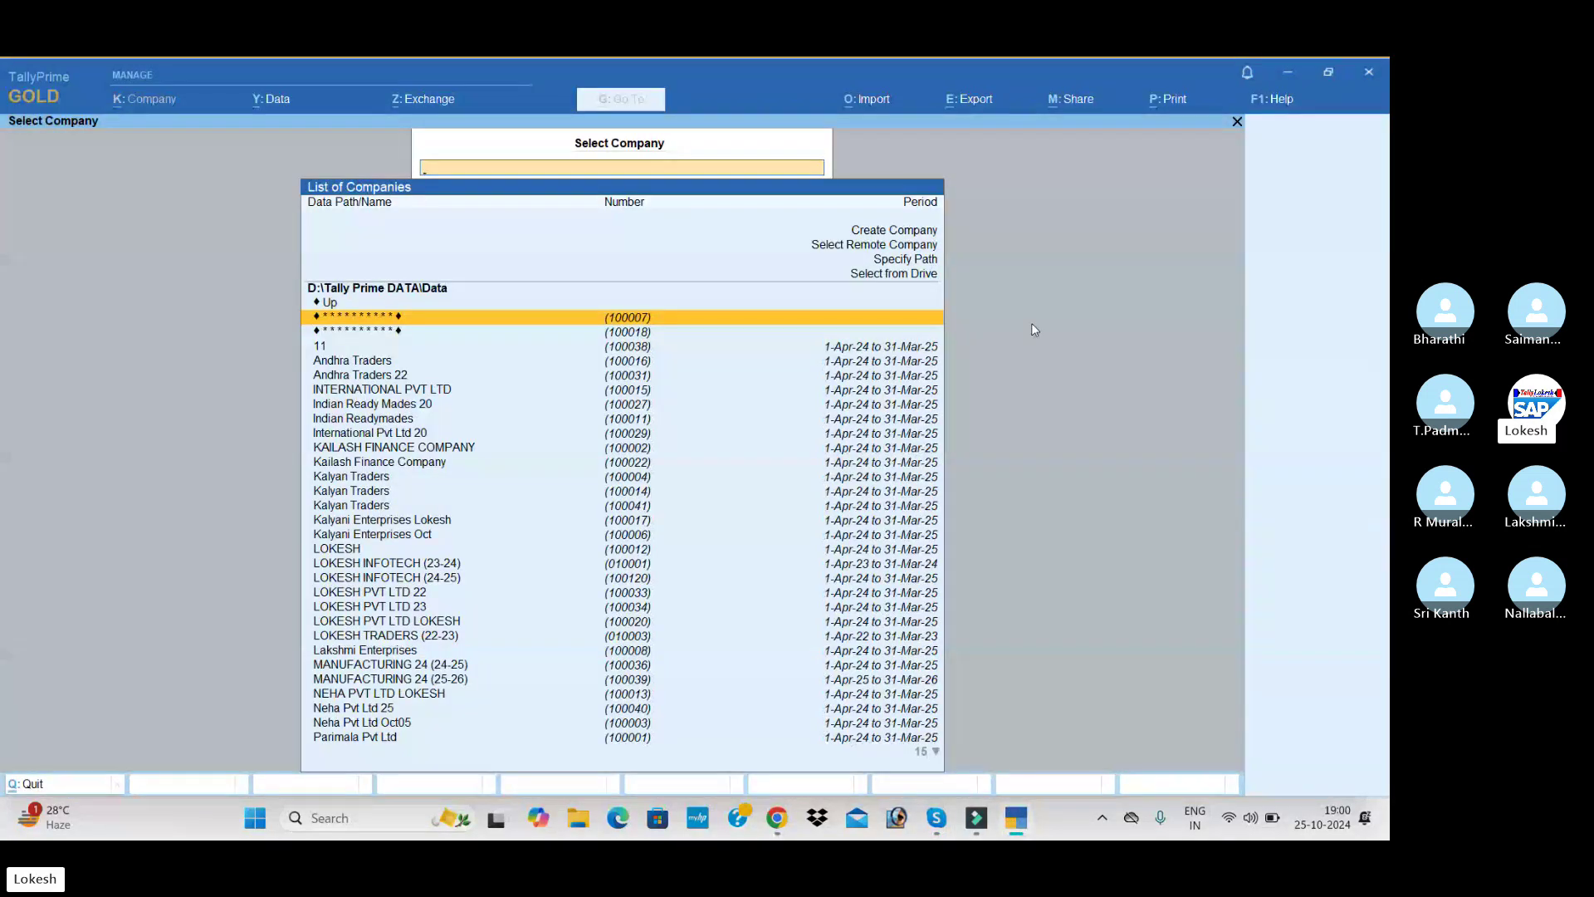
key("Up")
key("Up")
key("Up")
key("Up")
key("Up")
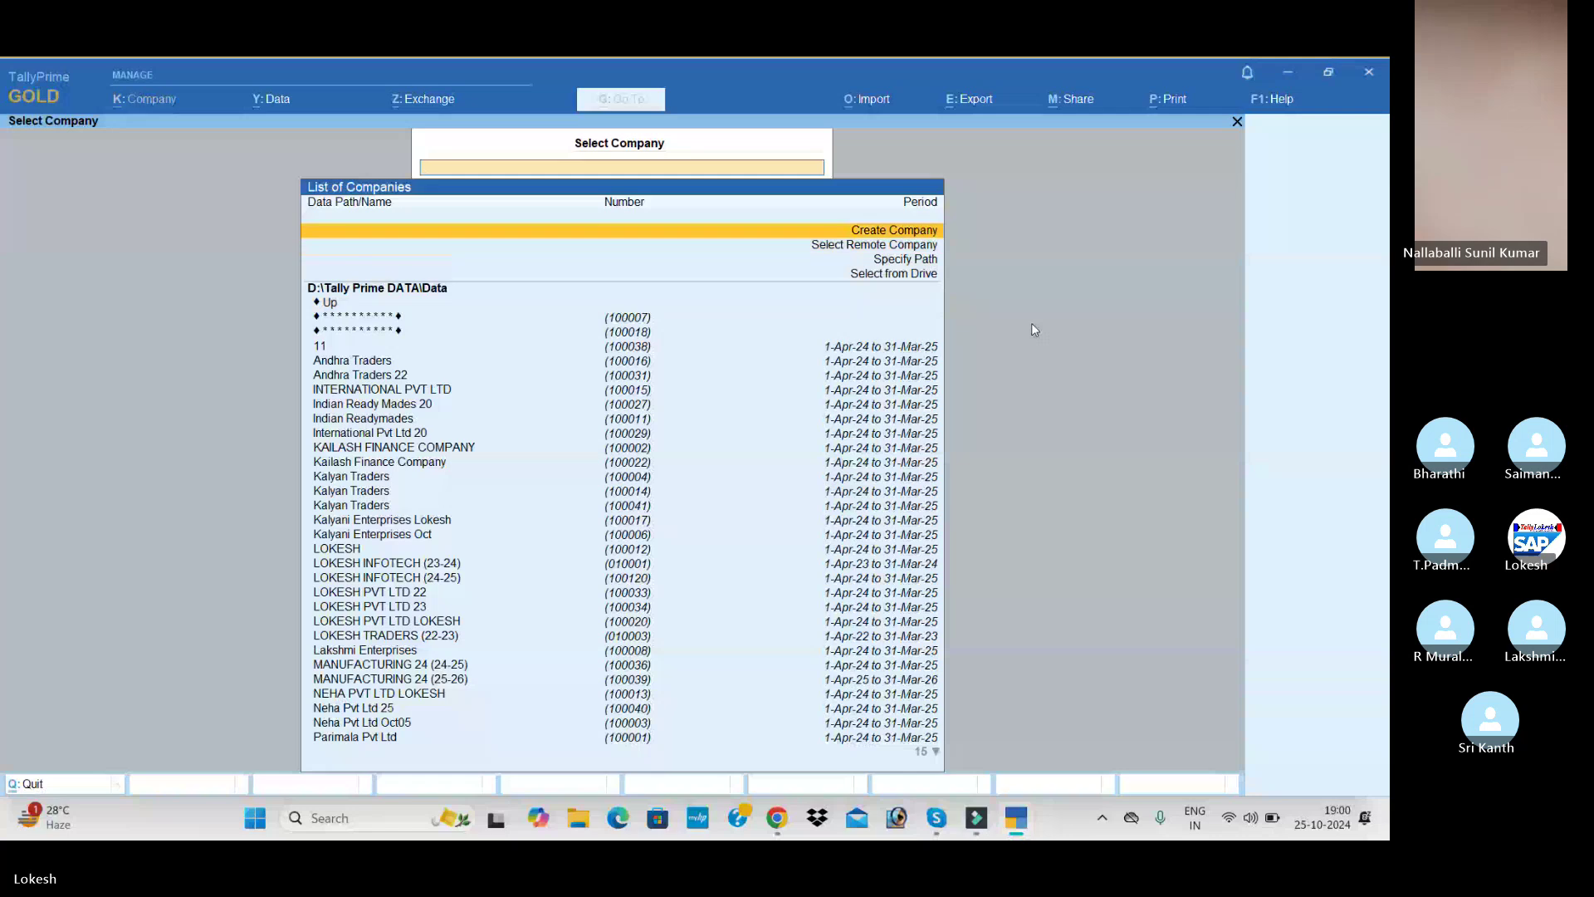
key("Return")
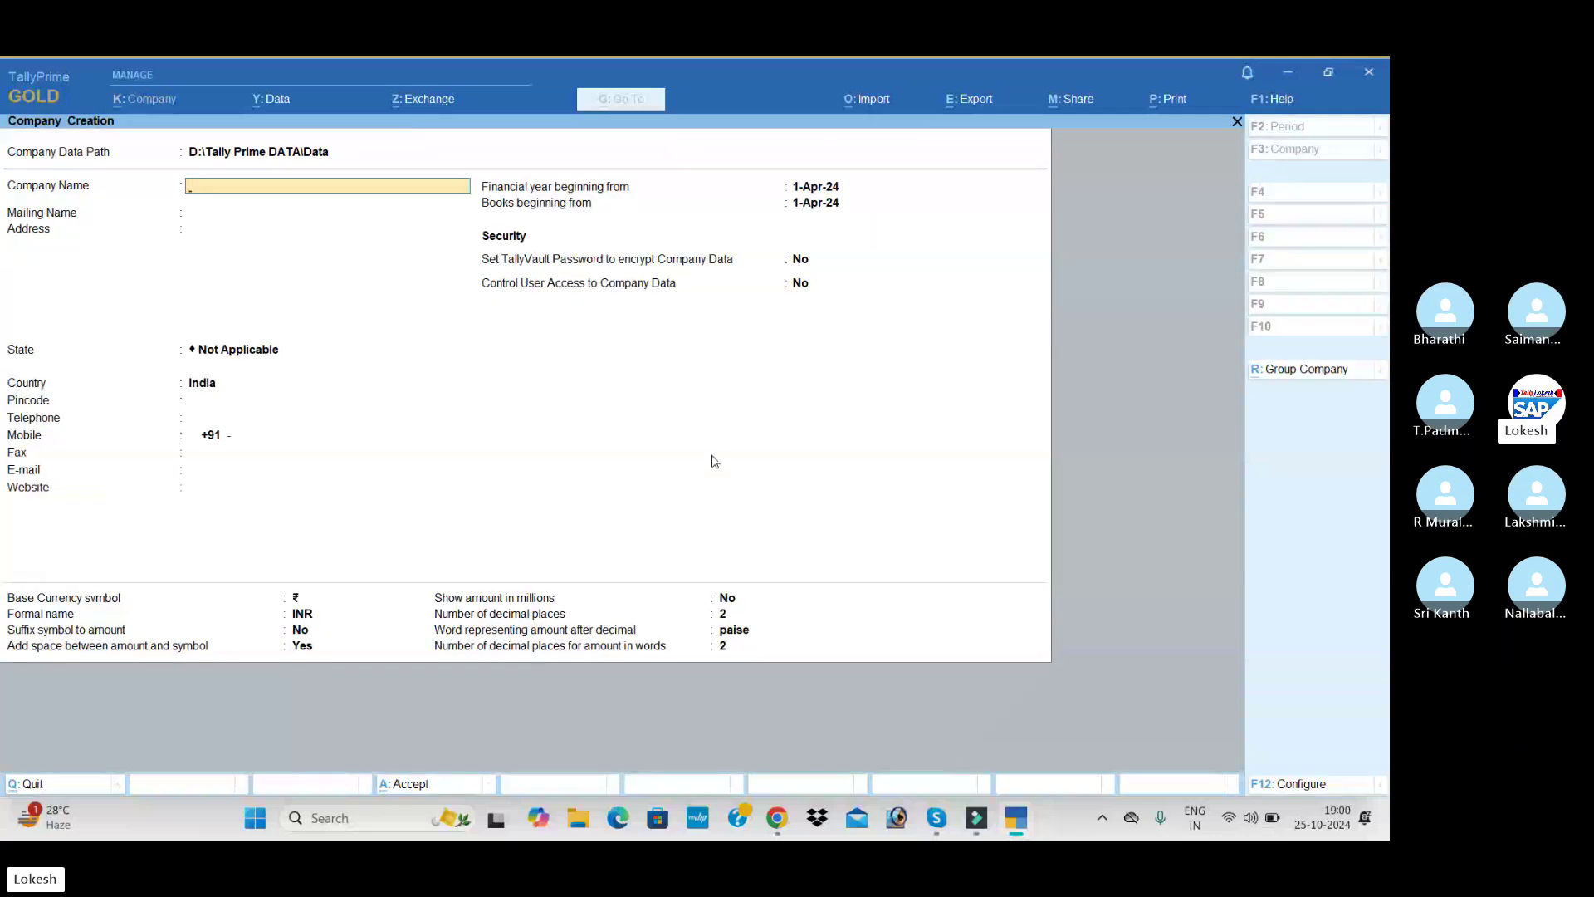
Create the company GODOWN TRANSFER 25 with Andhra Pradesh as its state.
type("GODOW")
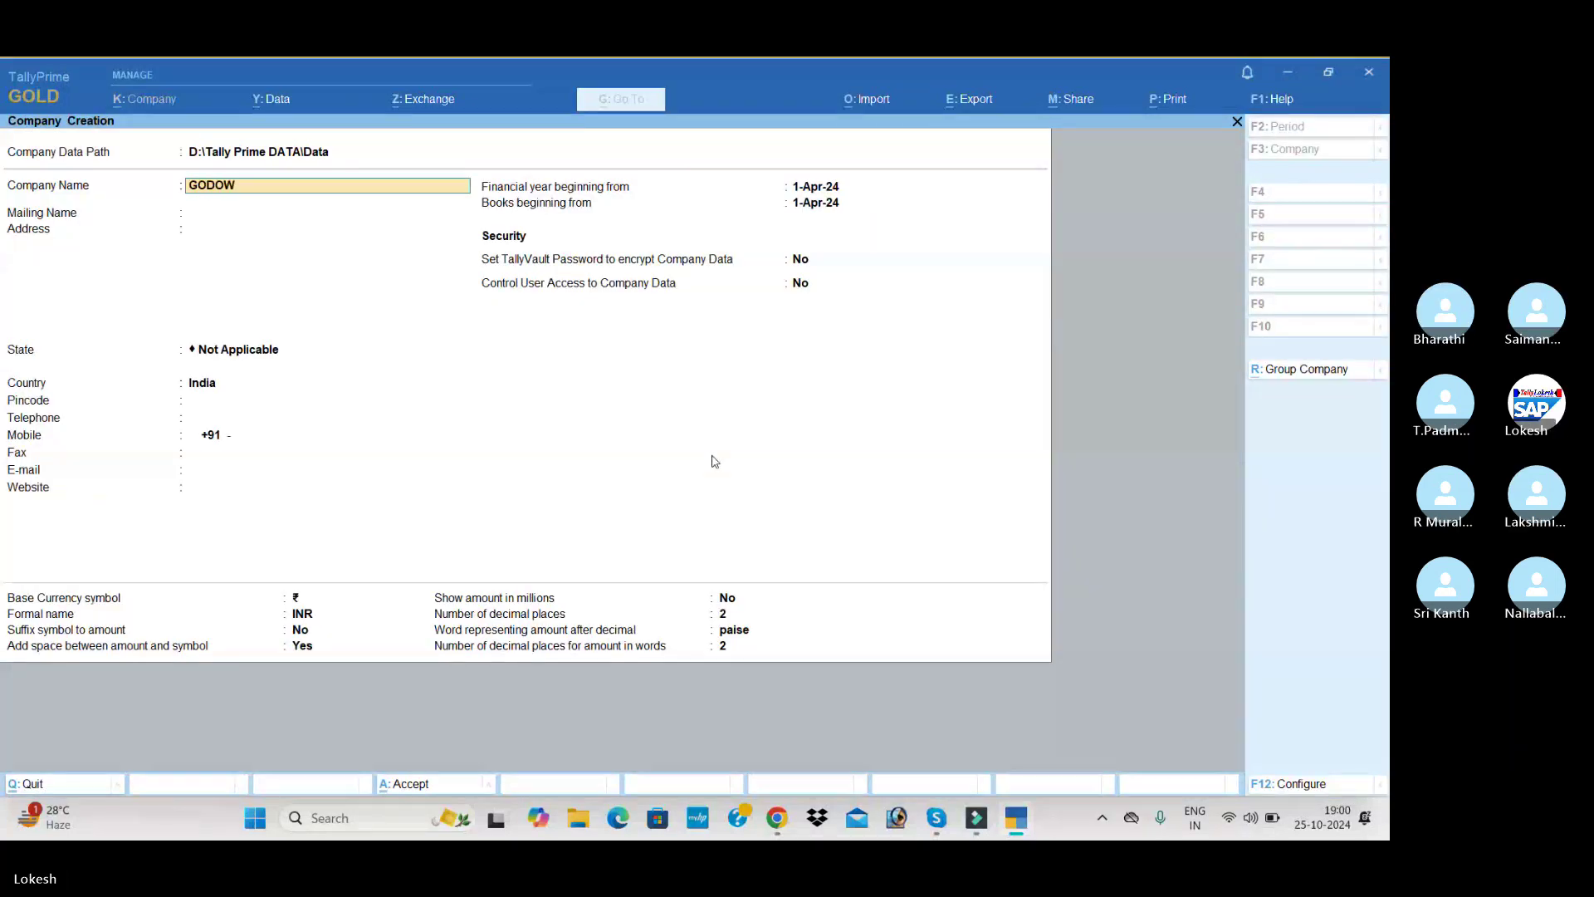
type("N TRANSFER 25")
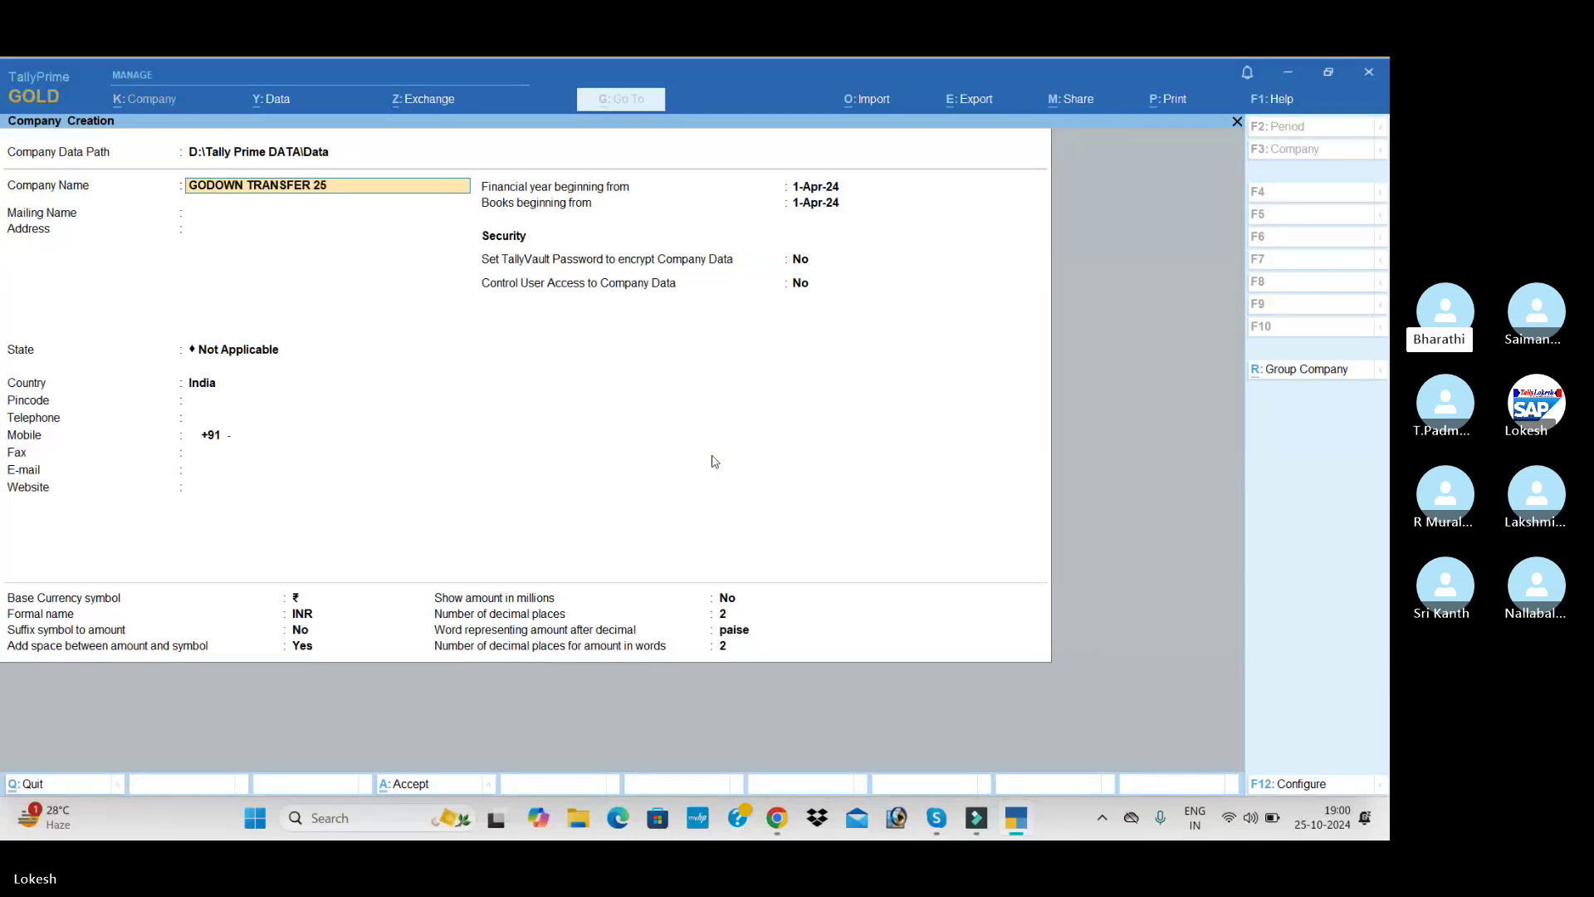
key("Return")
key("Return")
key("Return")
key("Down")
key("Down")
key("Return")
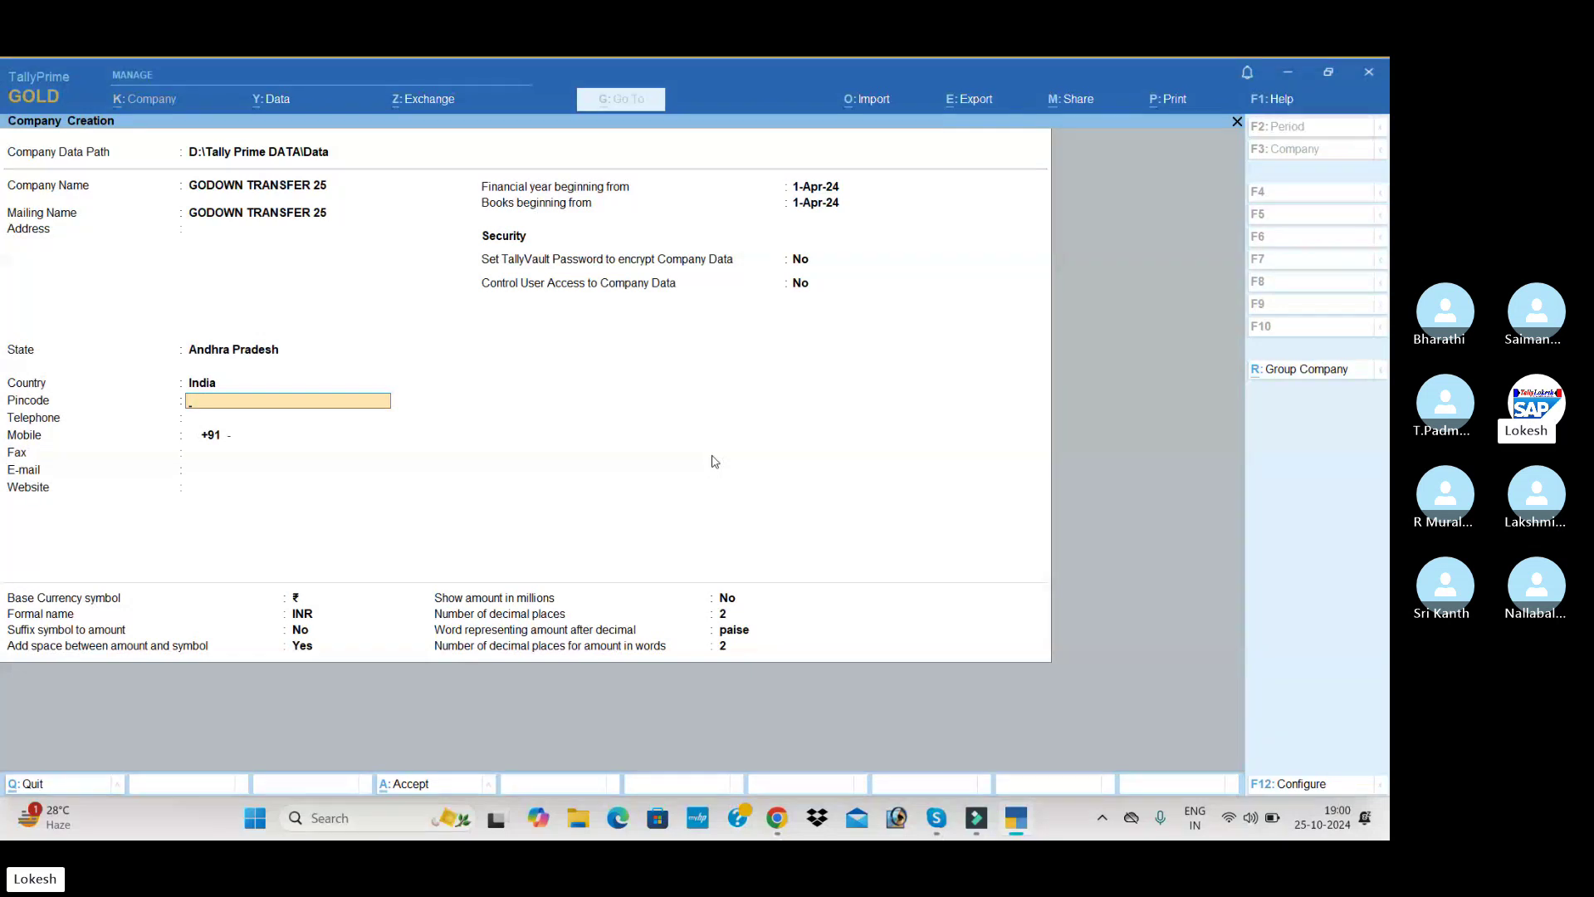
key("ctrl")
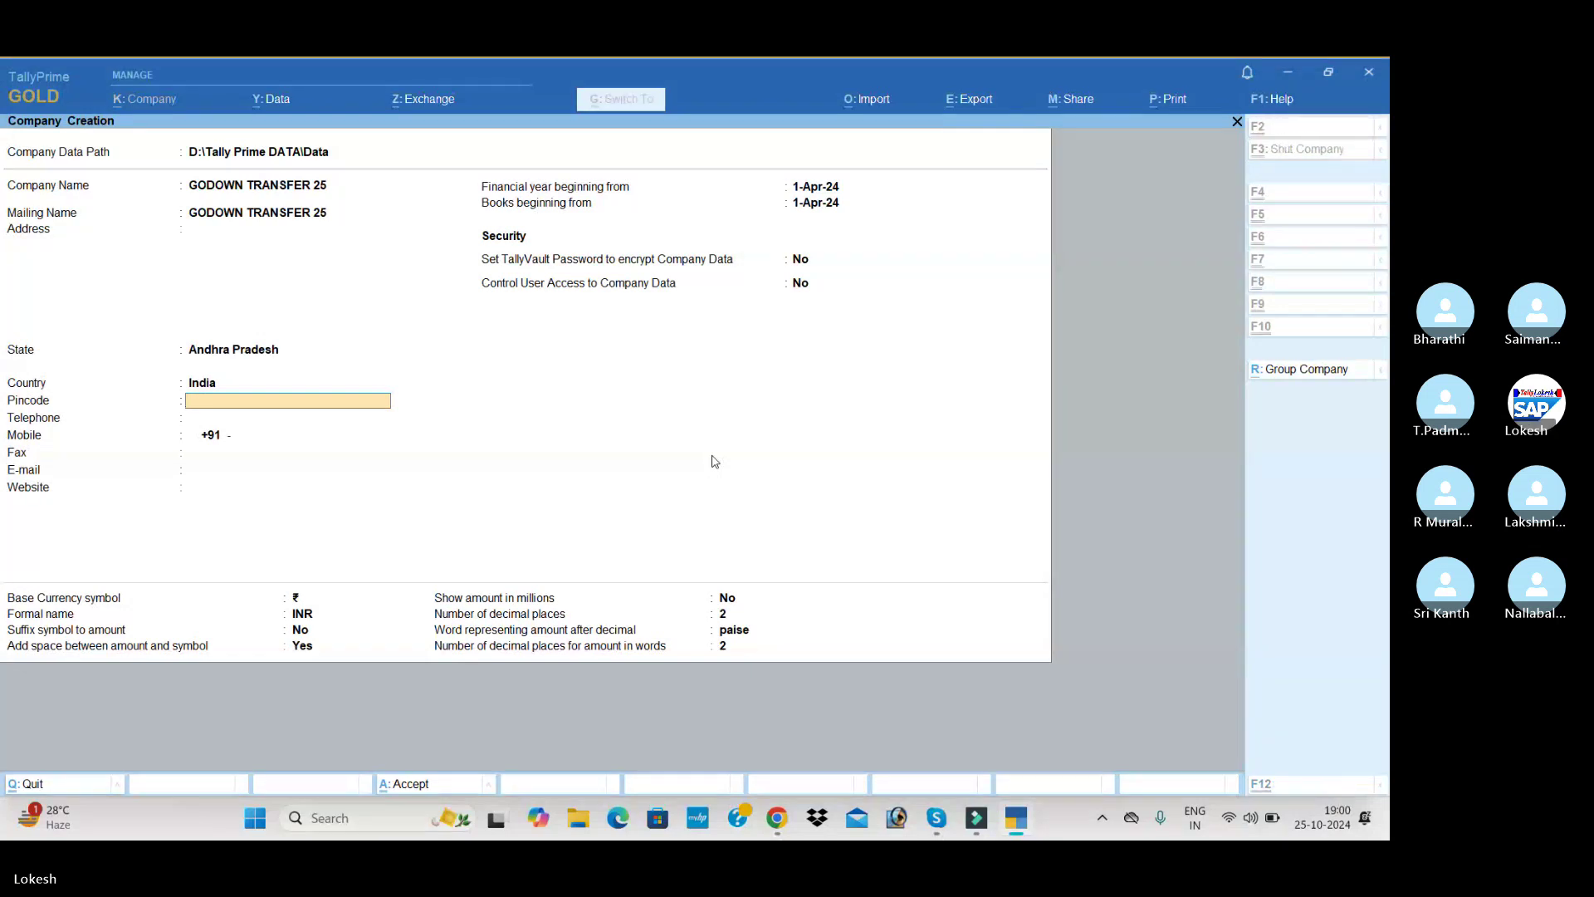
key("ctrl+a")
key("Return")
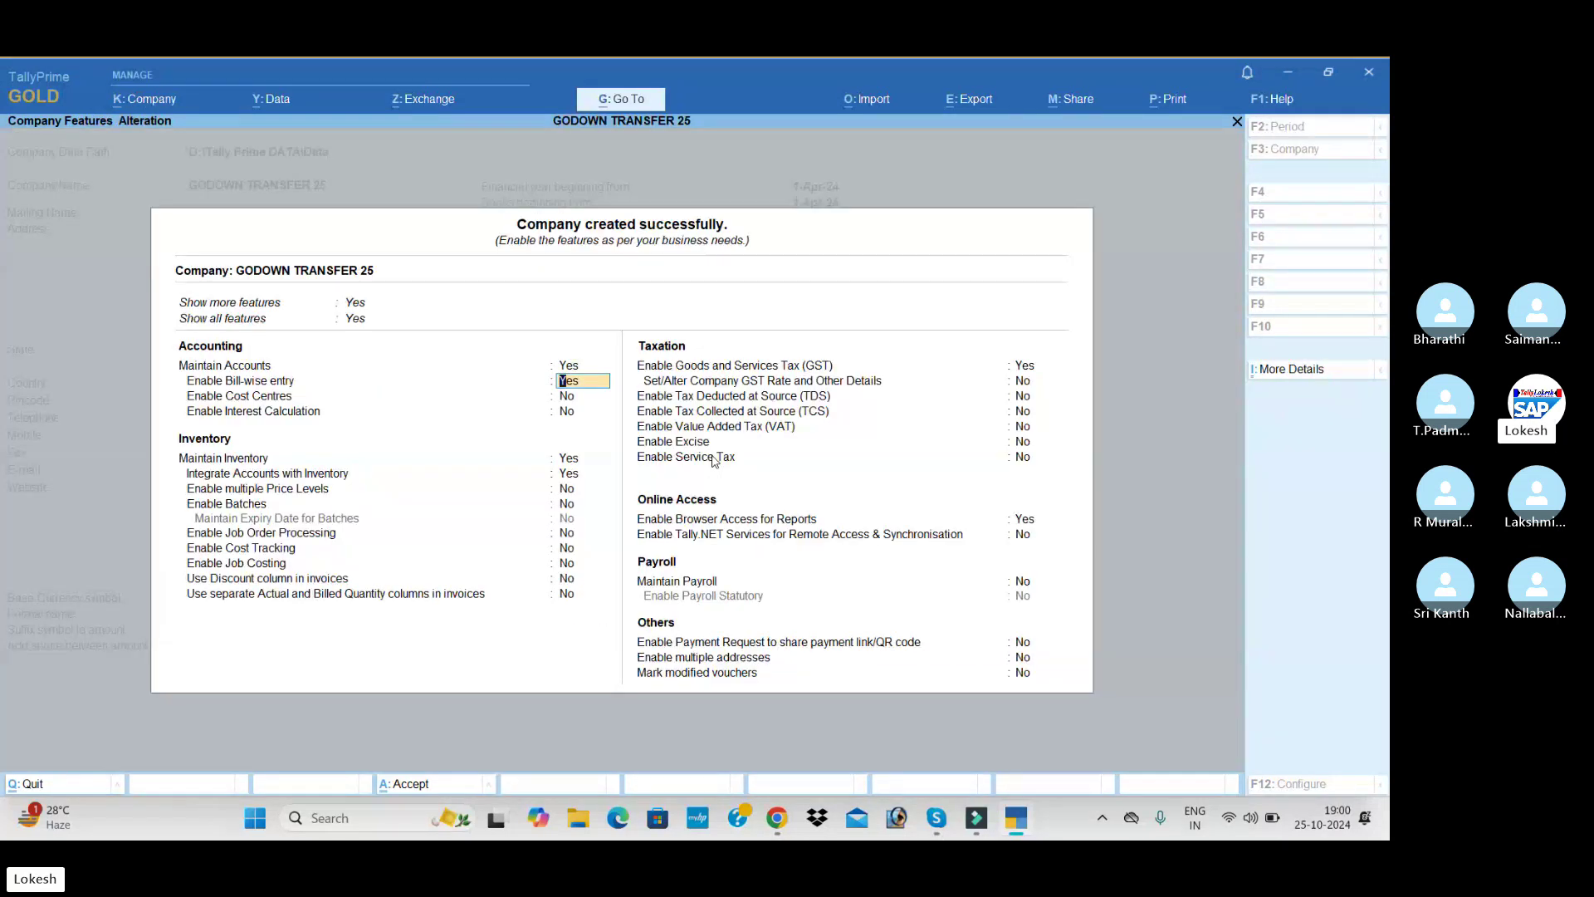
Disable bill-wise entry in the company features, keep the other inventory settings, and proceed to the GST registration details.
type("n")
key("Return")
key("Return")
key("Return")
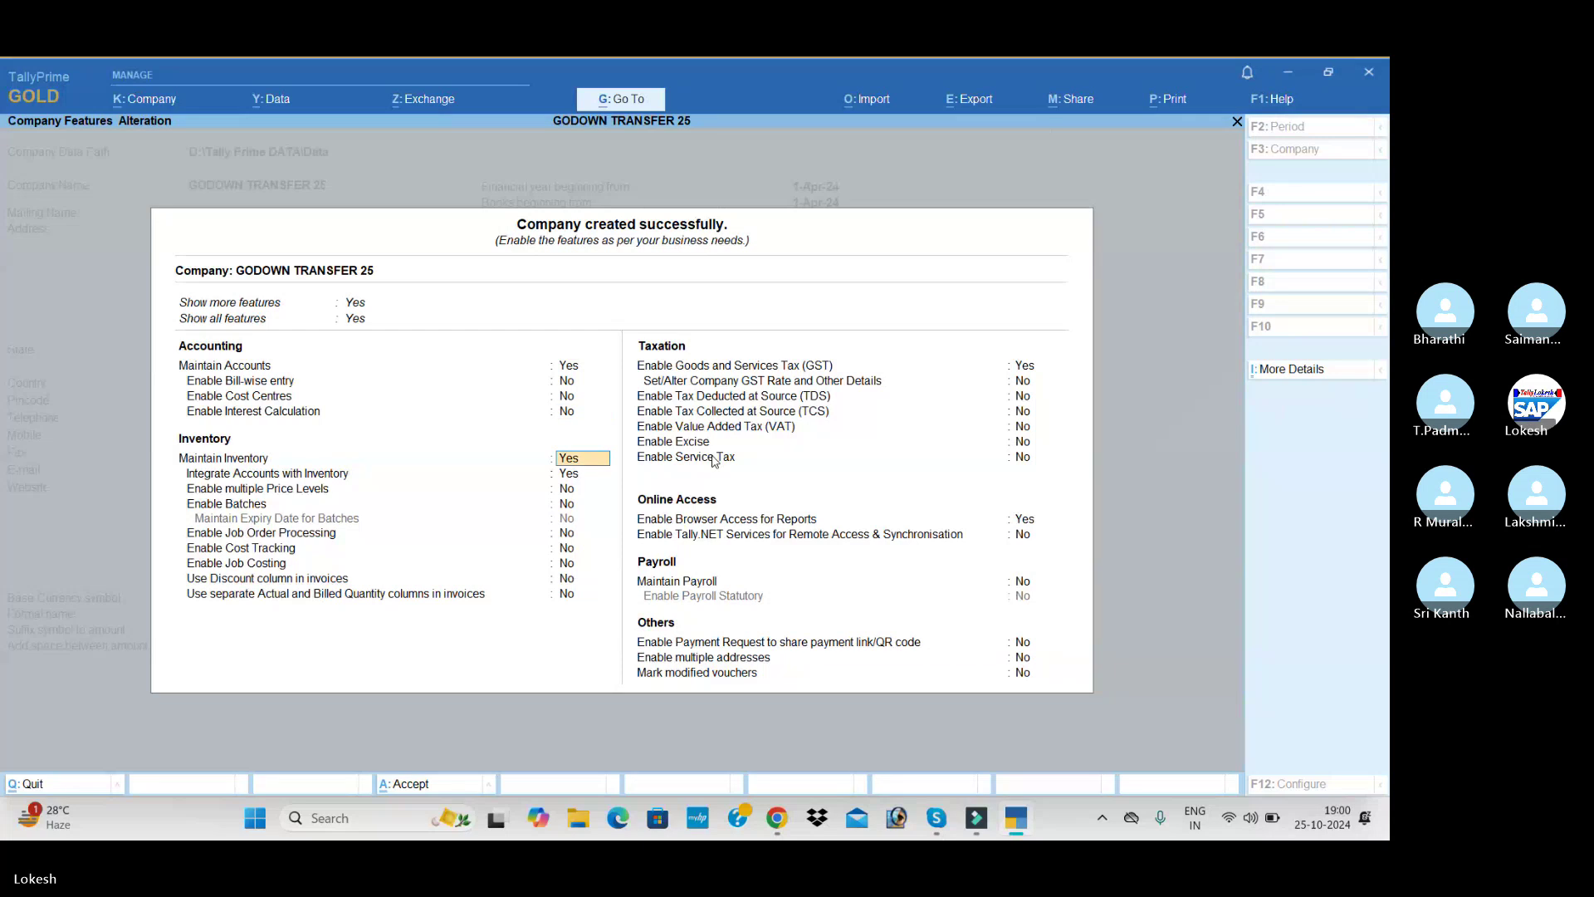
key("Return")
key("Return")
key("Return")
key("Return")
key("Return")
key("Return")
key("Return")
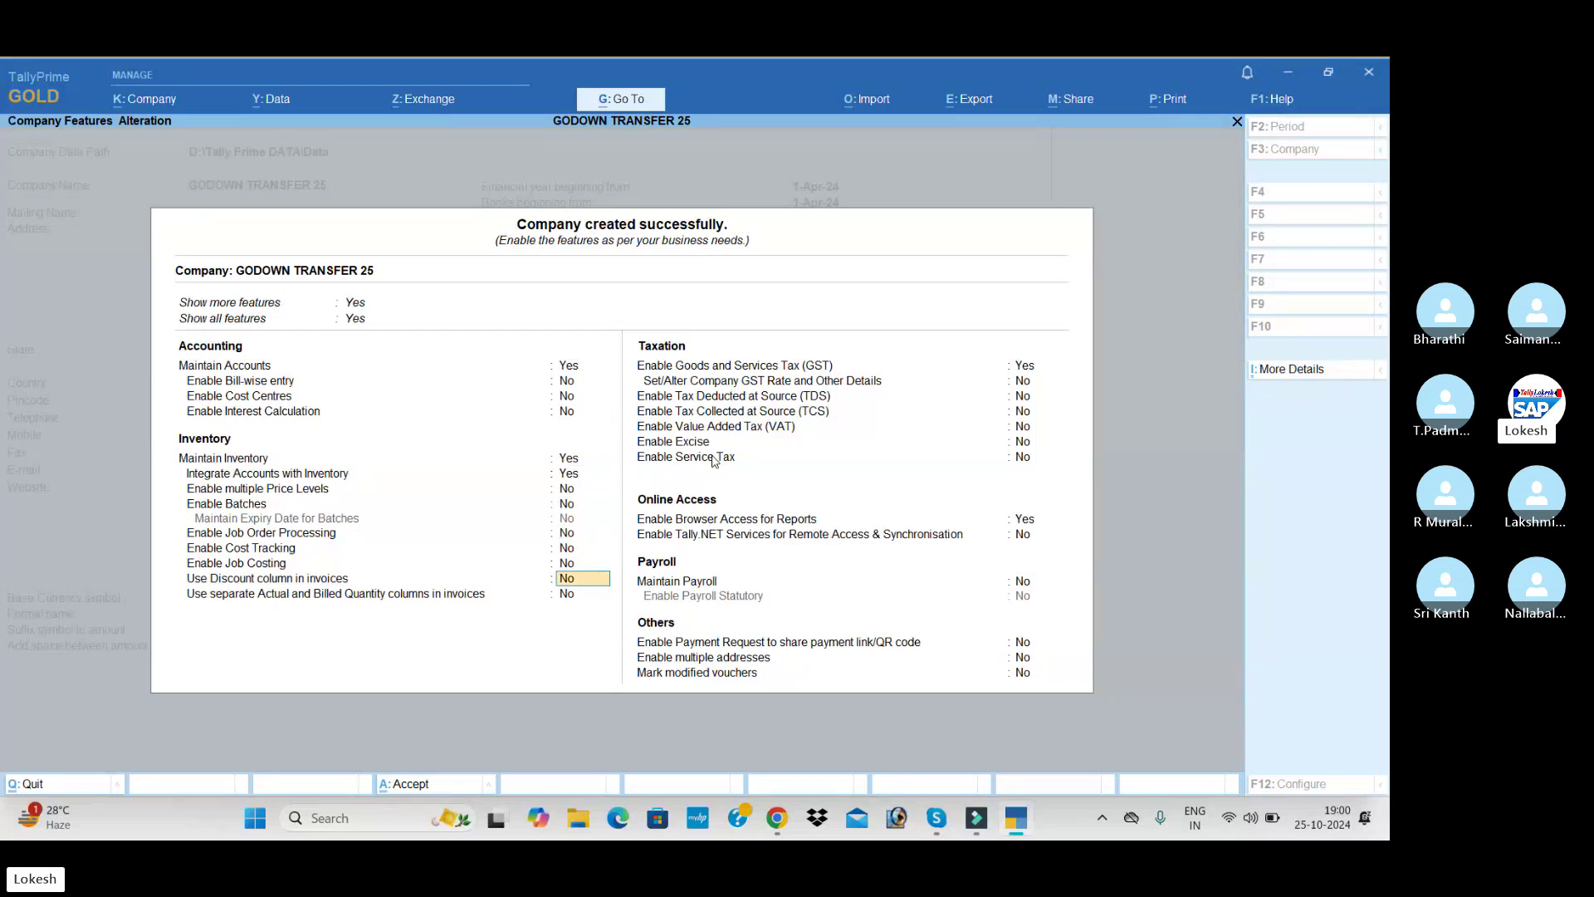
key("Return")
key("Return")
key("Return")
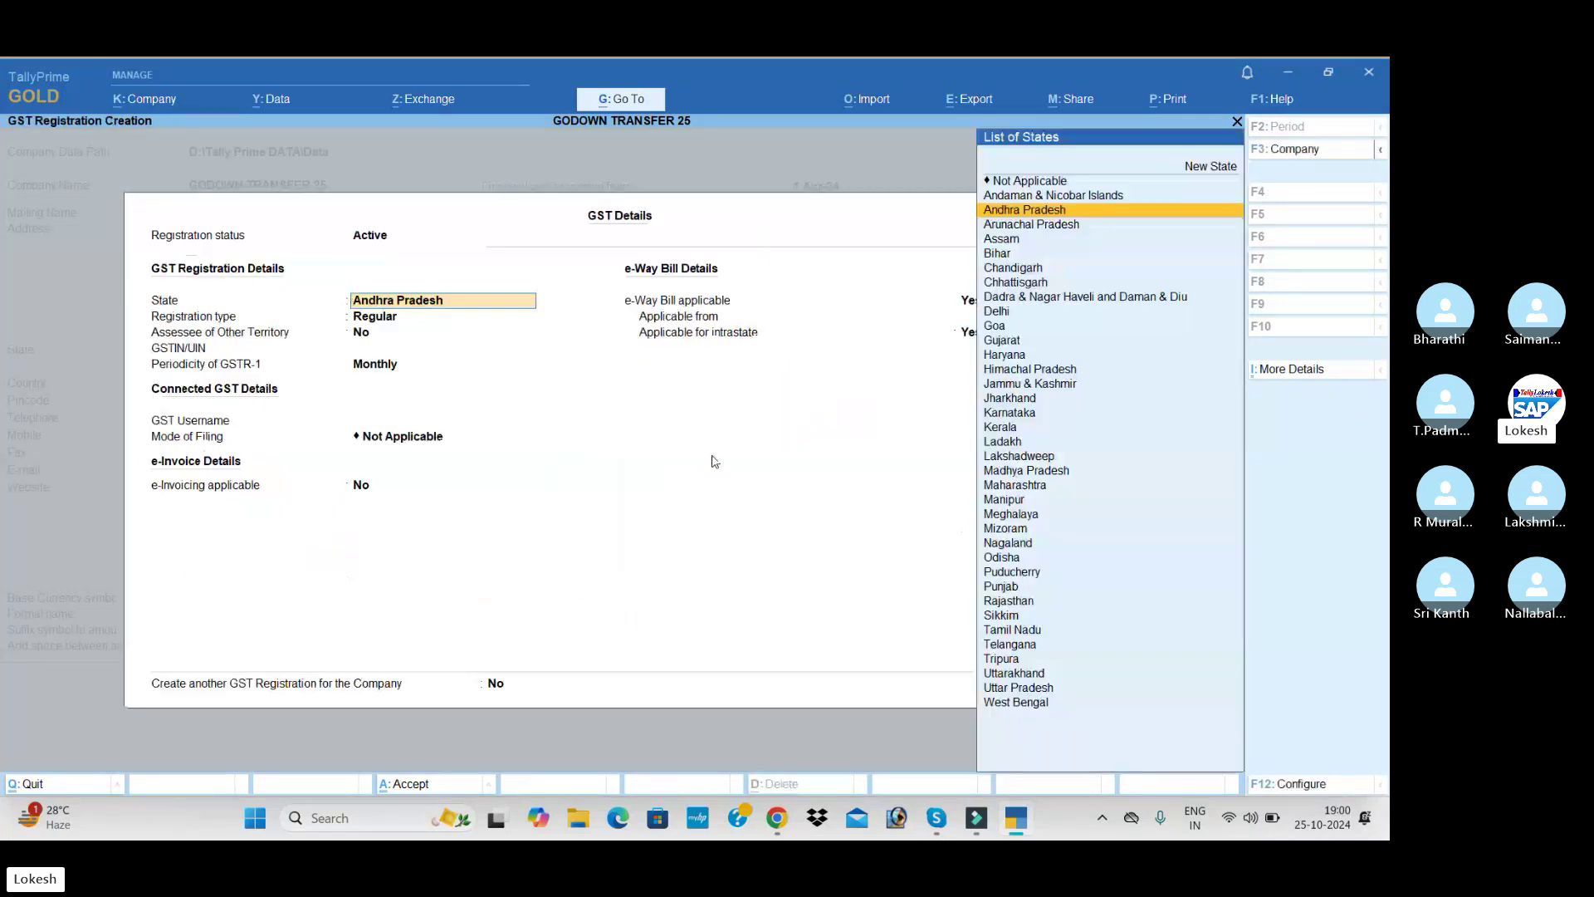
Enter 37 as the GSTIN/UIN for the regular Andhra Pradesh registration and save the GST details and company features.
key("Return")
key("Return")
key("Return")
type("37")
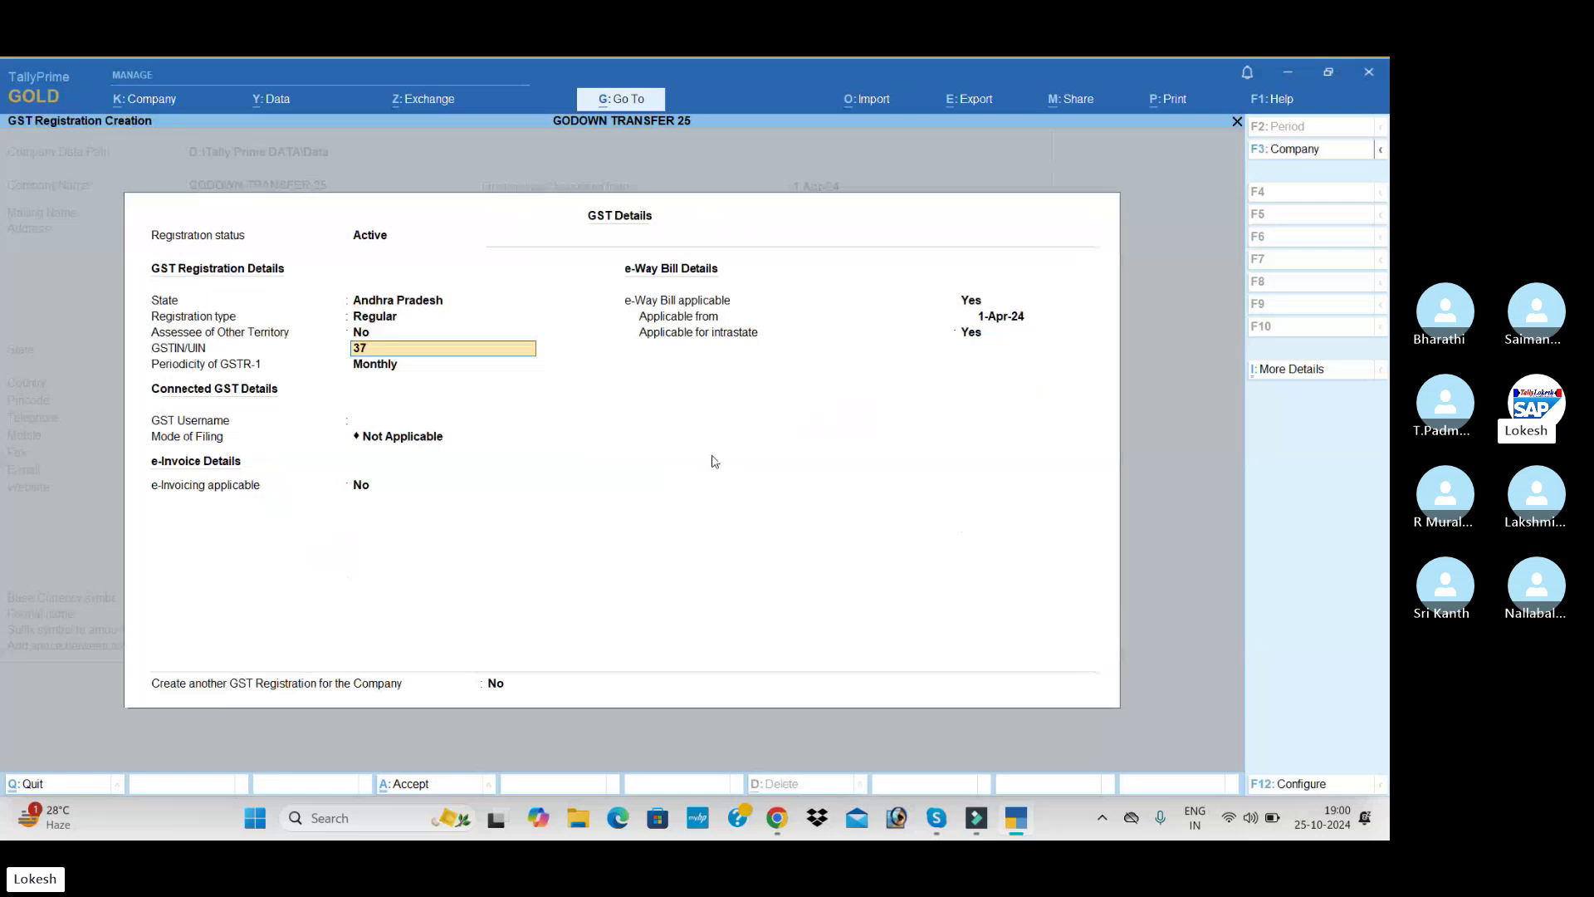
key("Return")
key("Return")
key("Return")
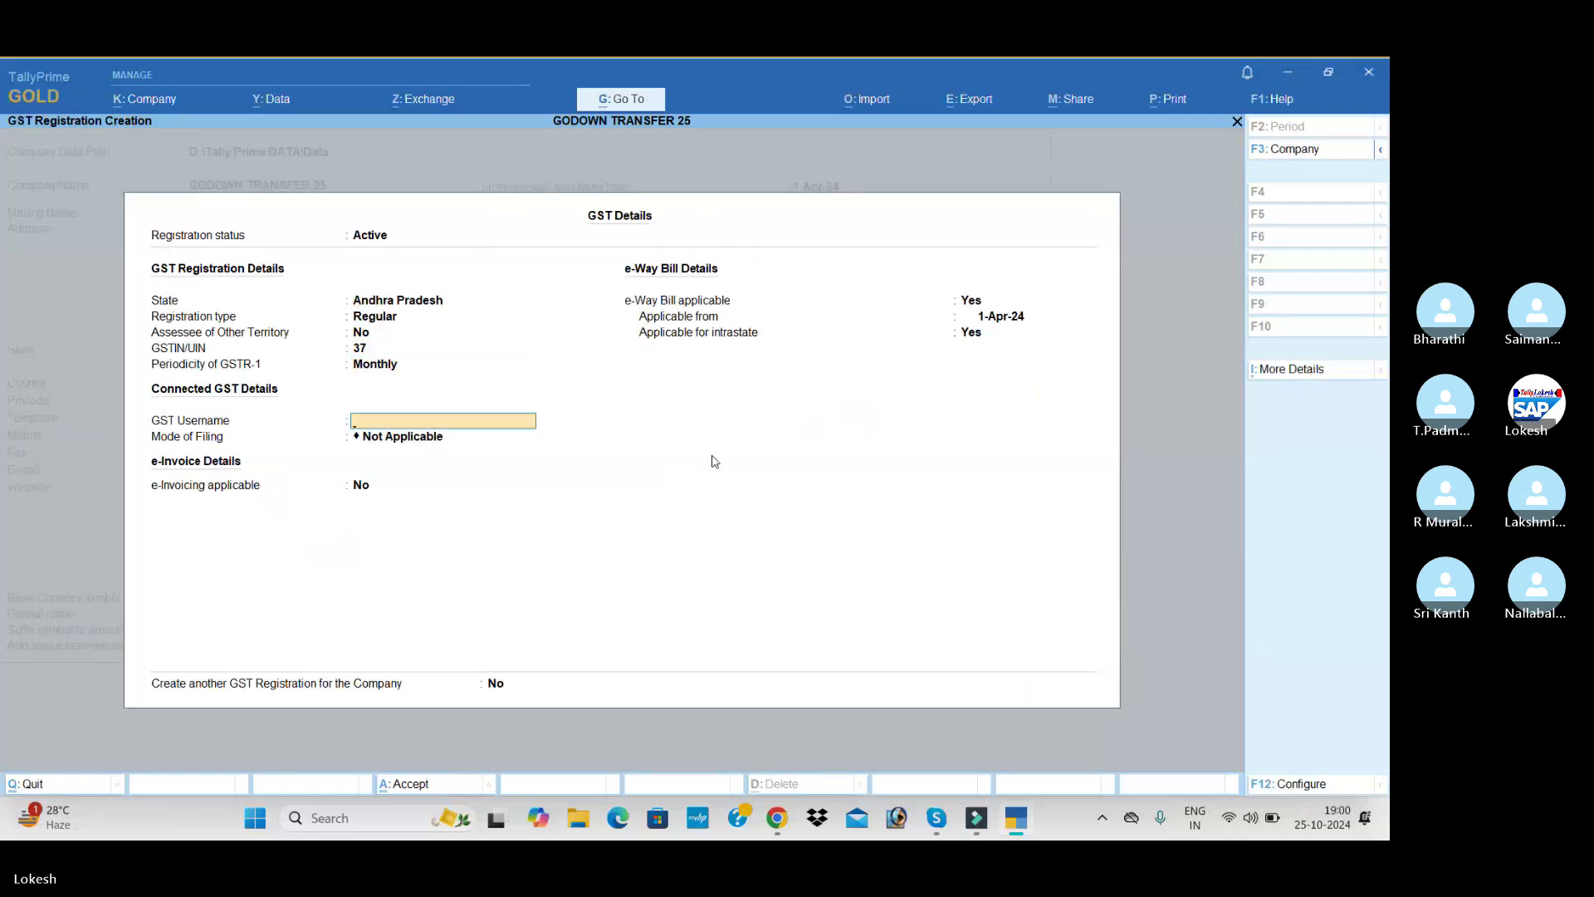
key("ctrl")
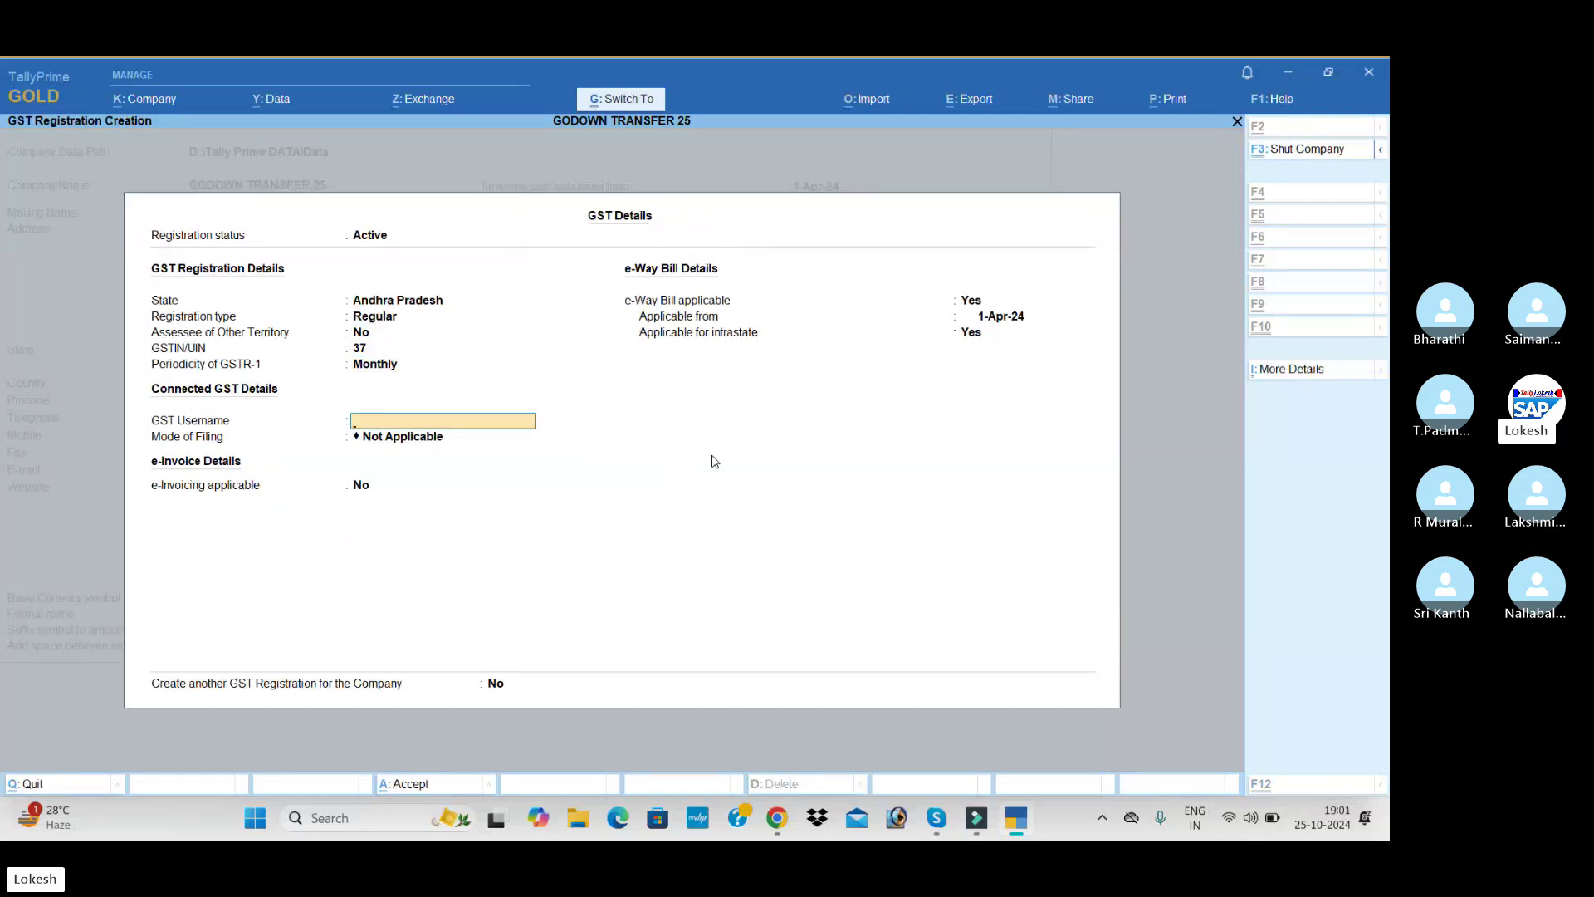
key("ctrl+q")
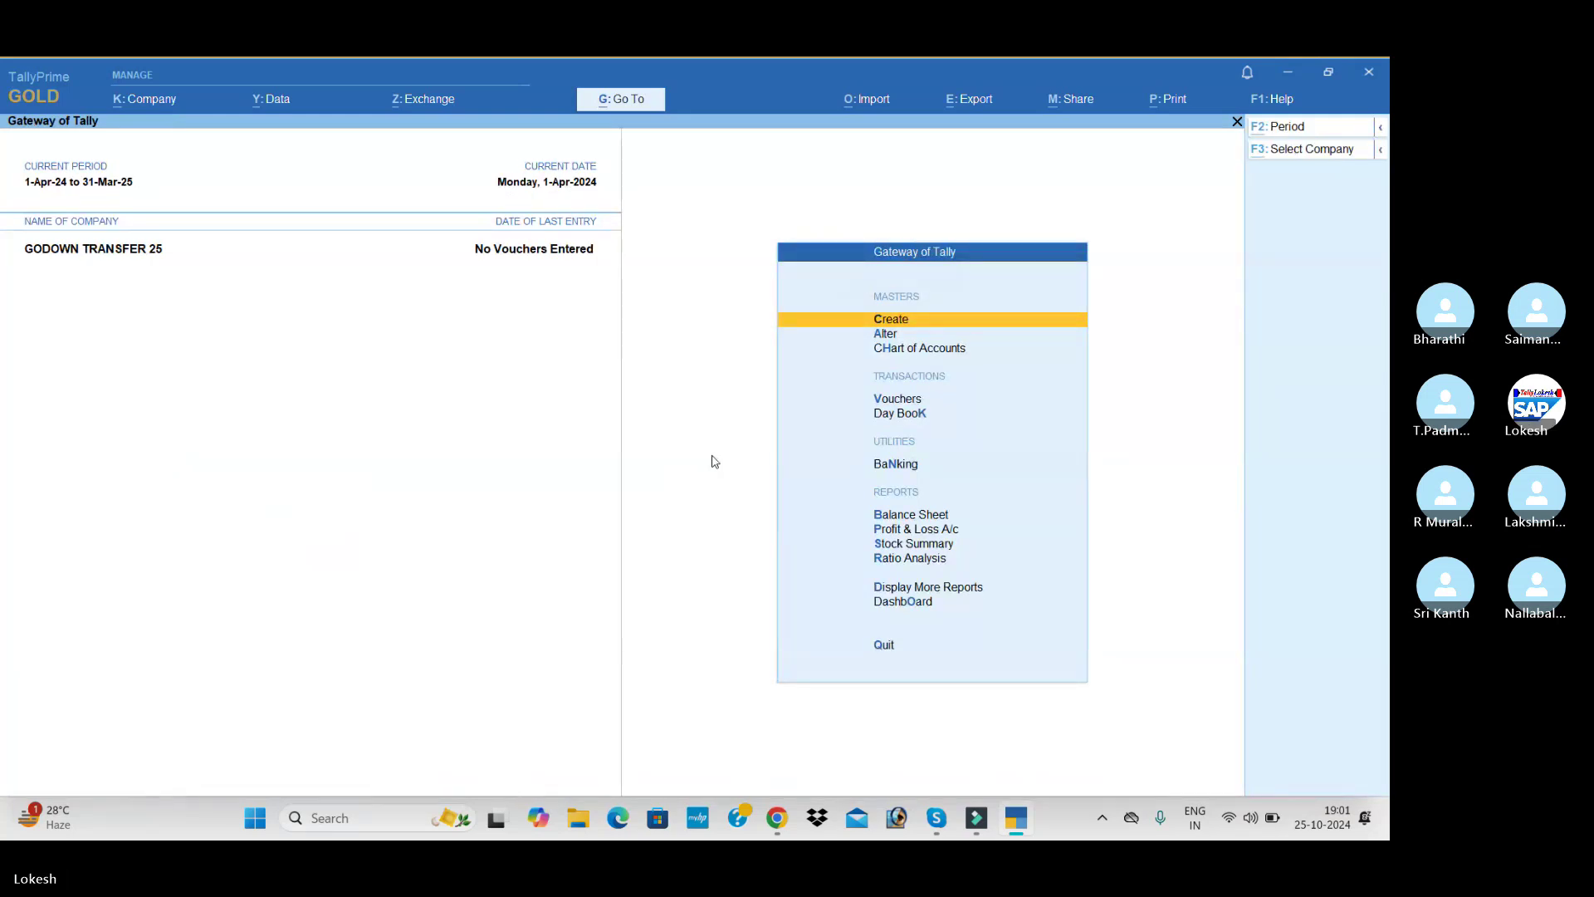
key("alt+Tab")
key("alt+Tab")
key("alt+Tab")
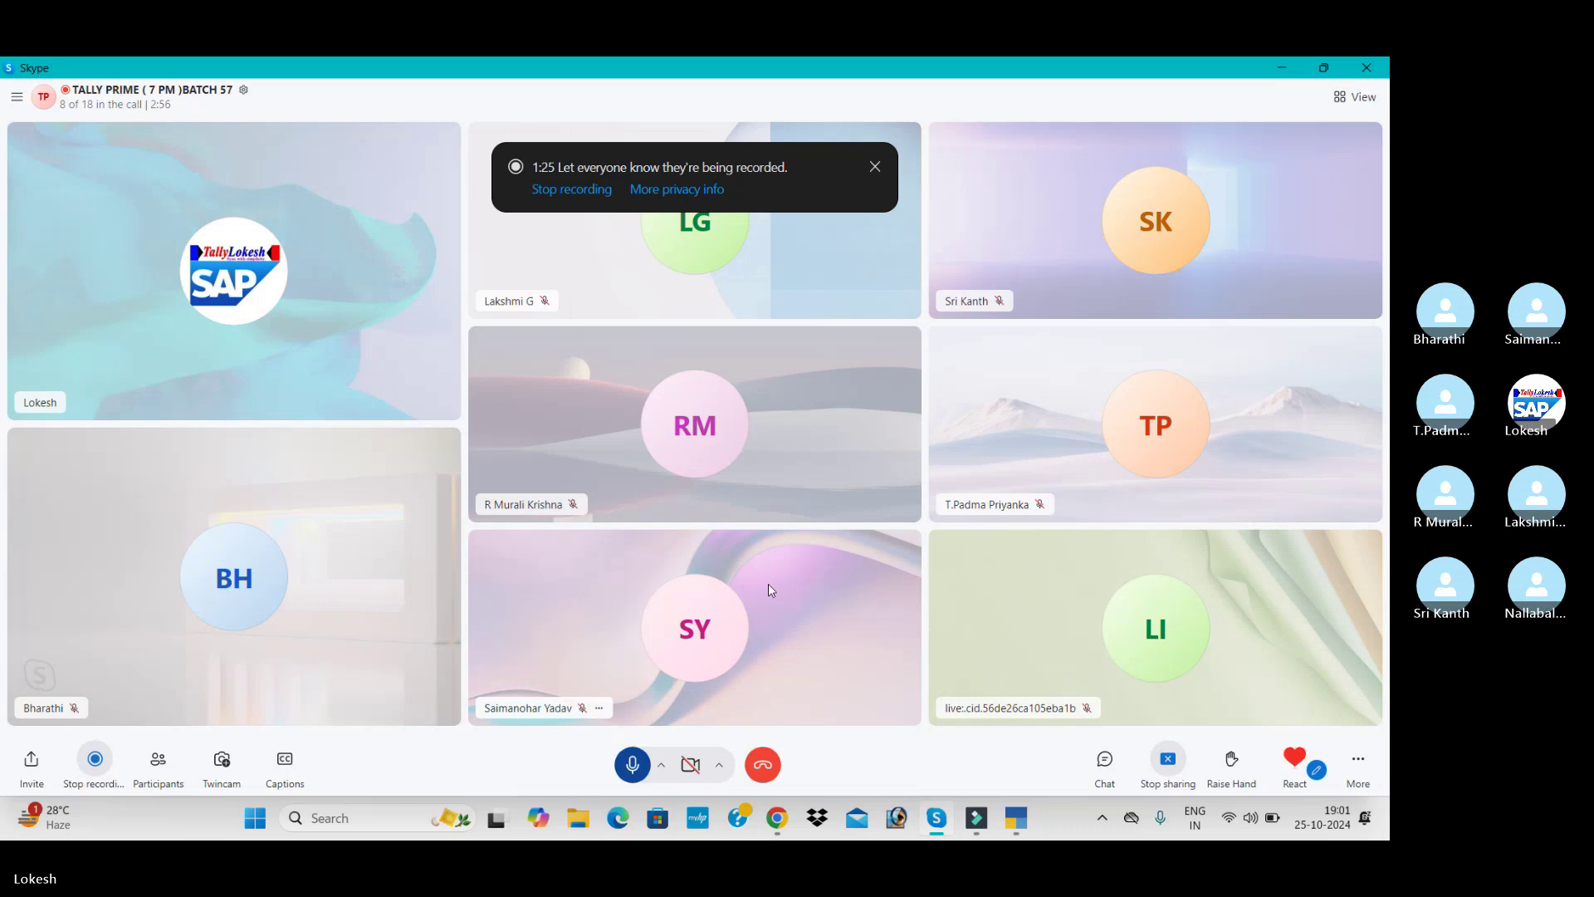
key("alt+Tab")
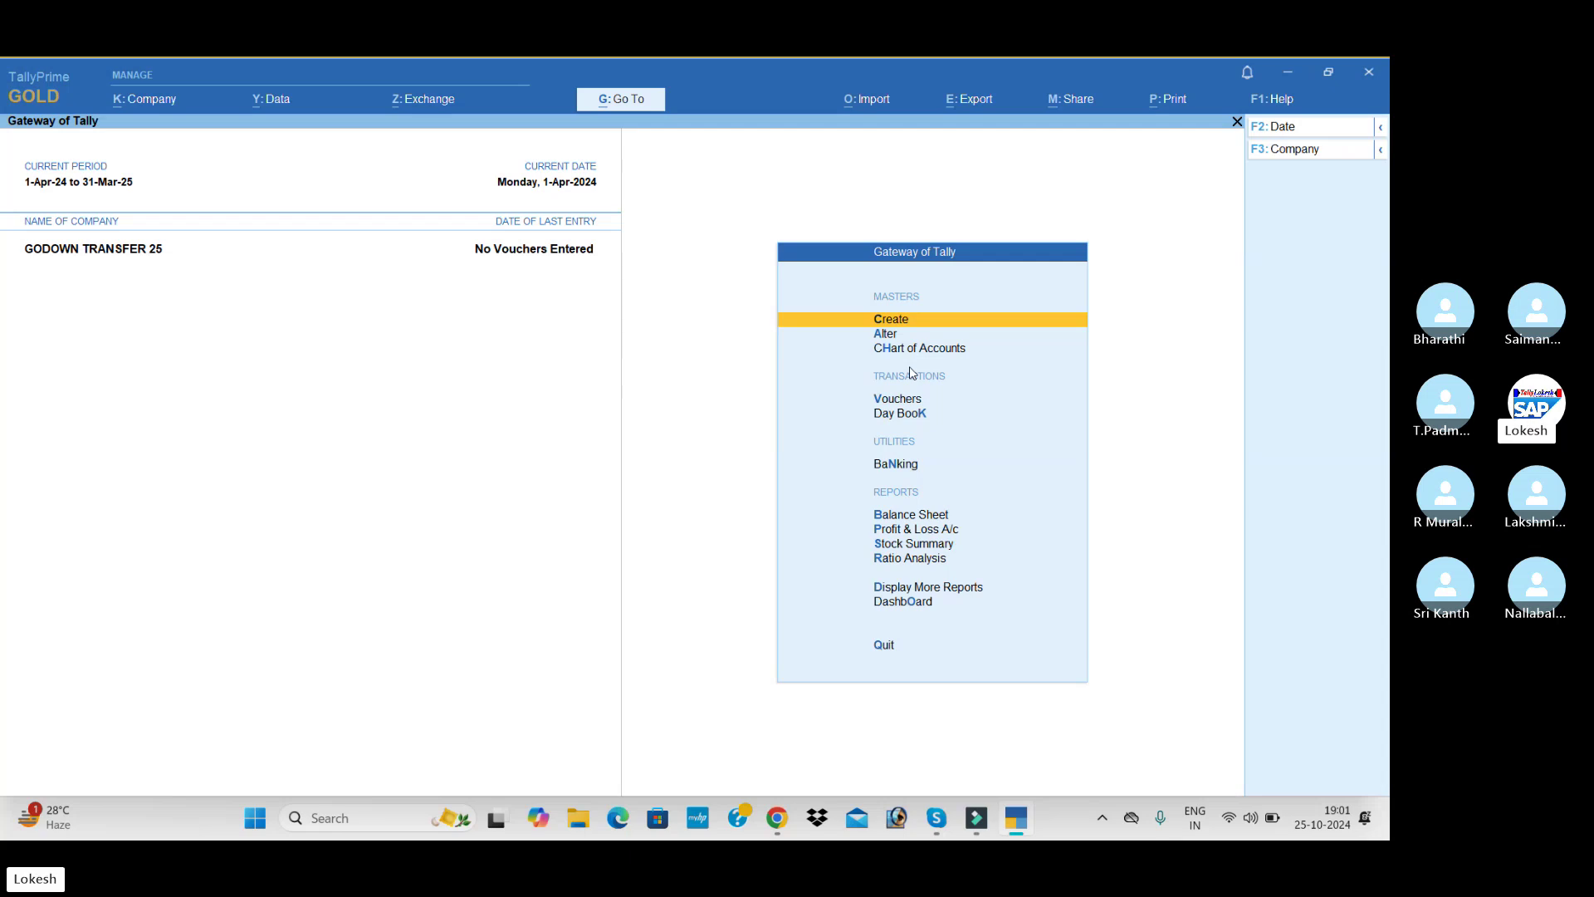
key("Return")
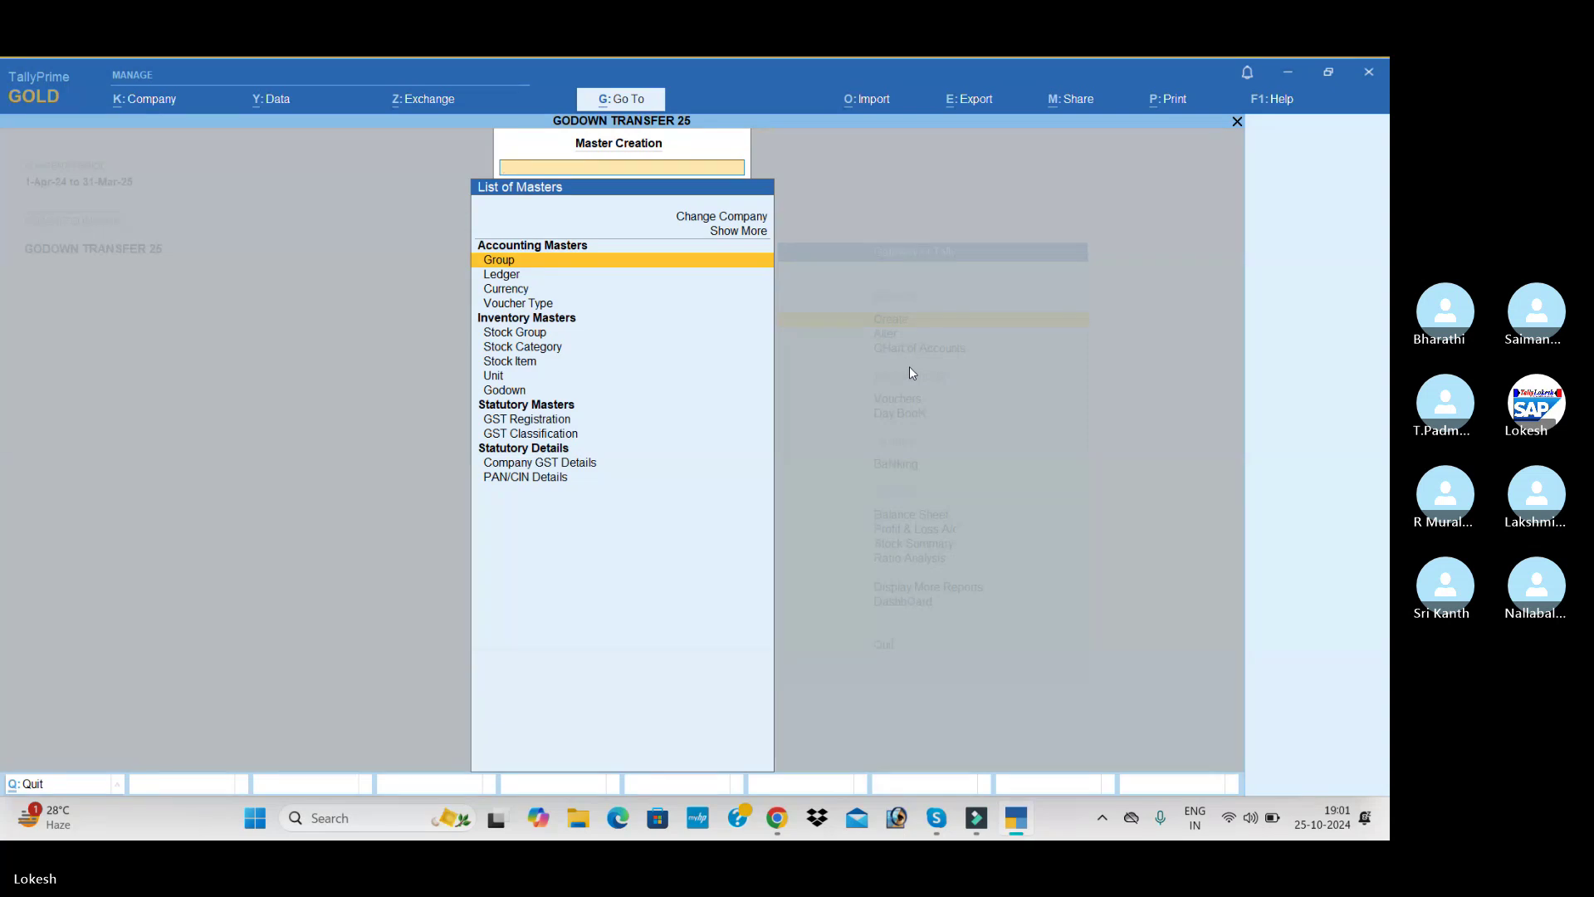
key("Escape")
key("Escape")
key("Escape")
Create a ledger named Capital under the Capital Account group.
key("Return")
key("Down")
key("Return")
type("CAP")
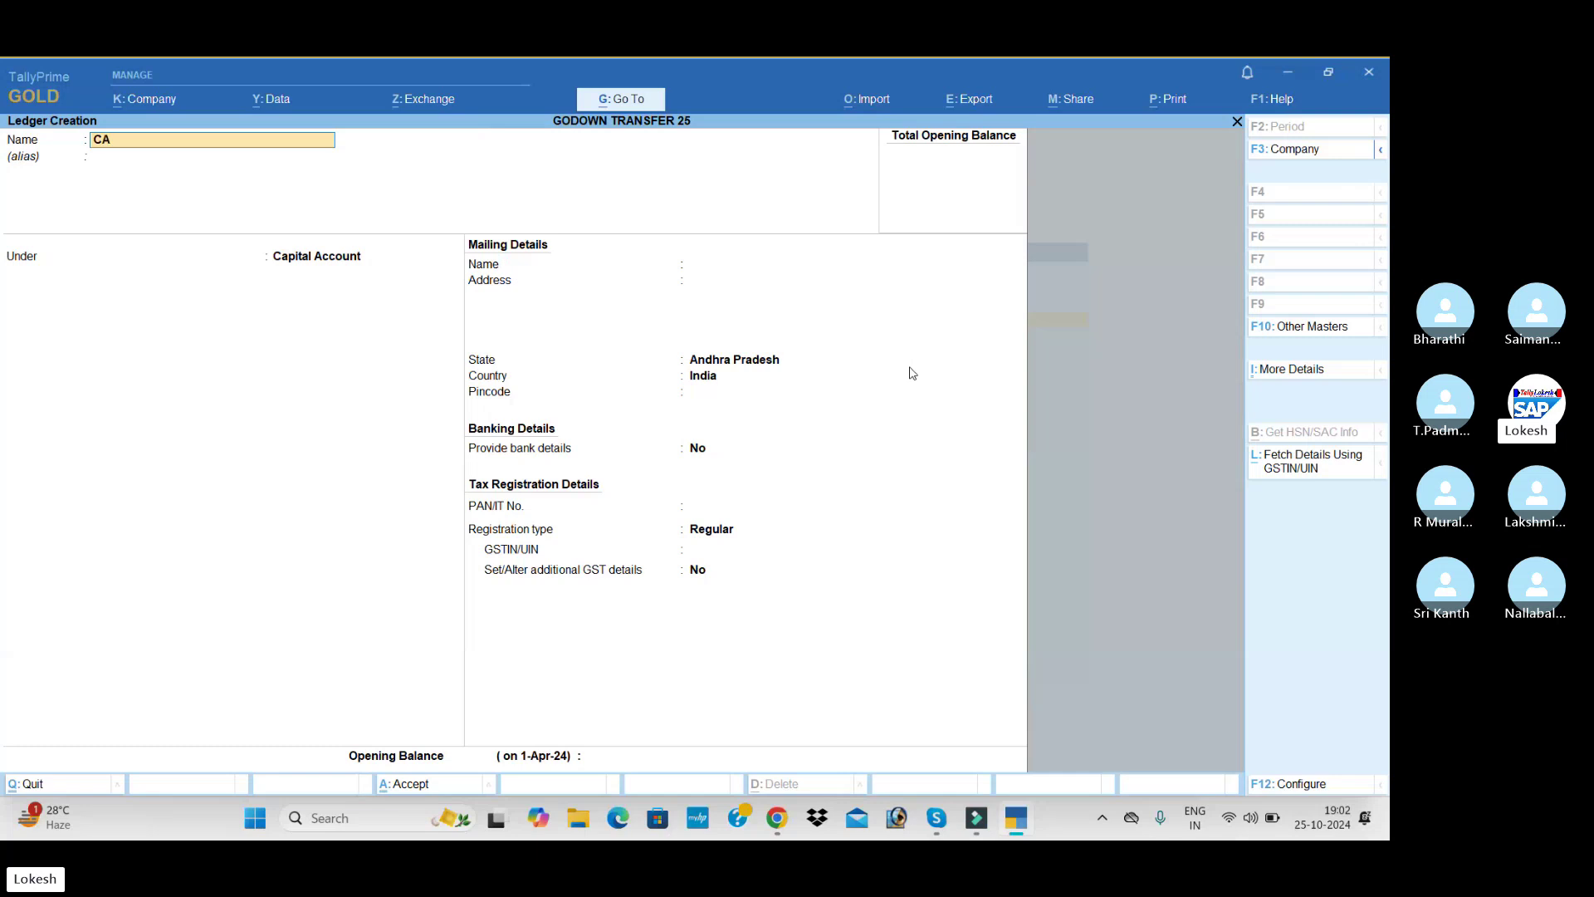
key("BackSpace")
key("BackSpace")
key("BackSpace")
type("C")
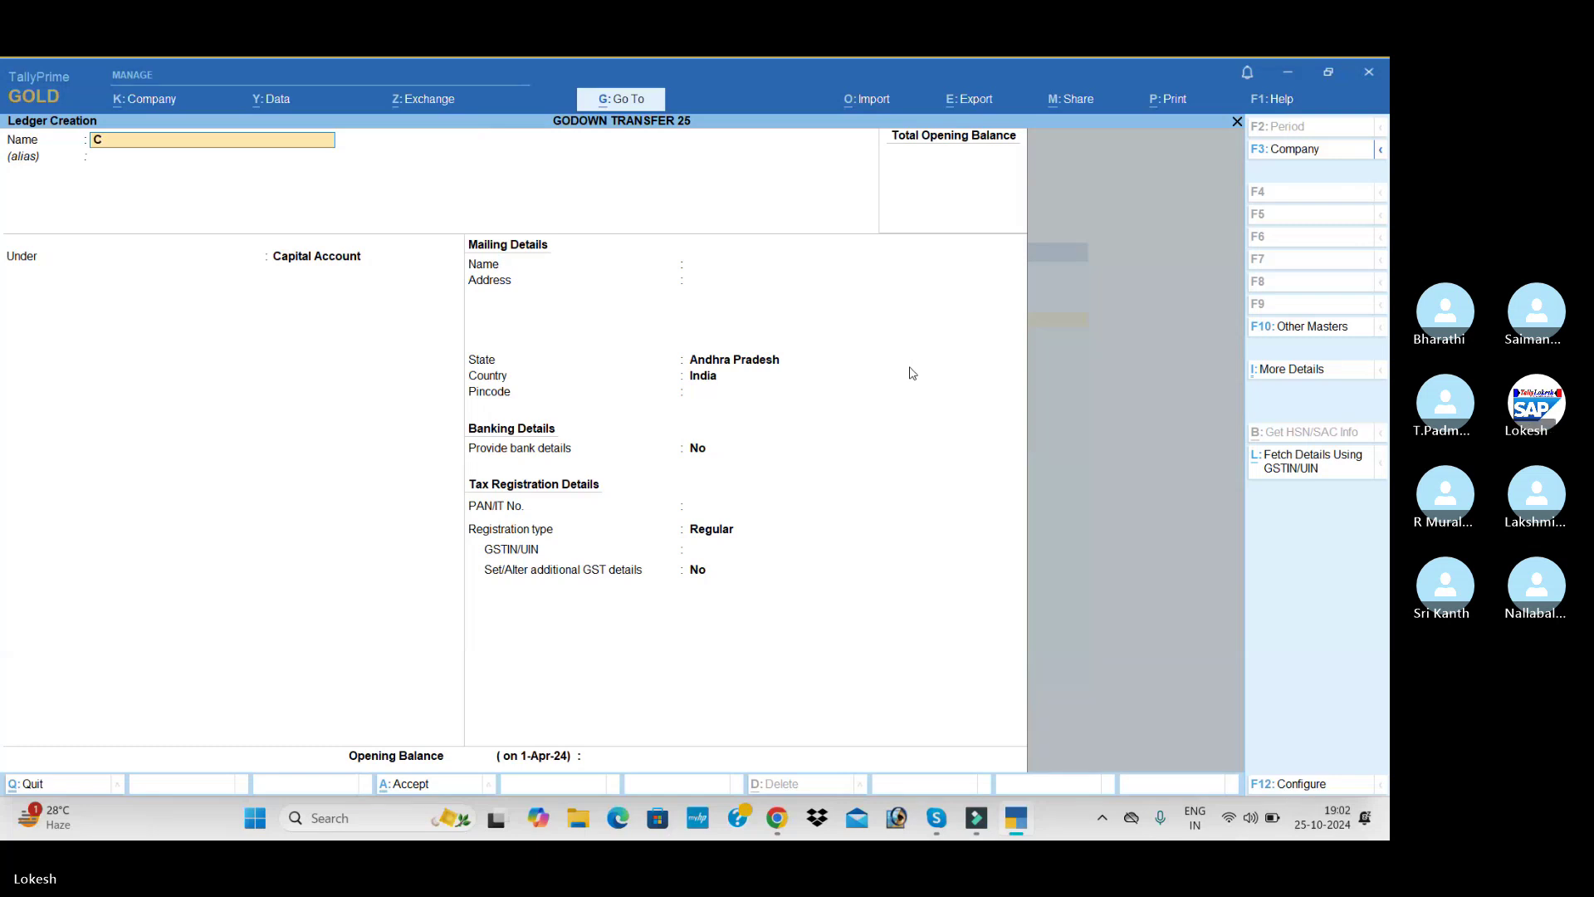
type("aptital")
key("Return")
key("Return")
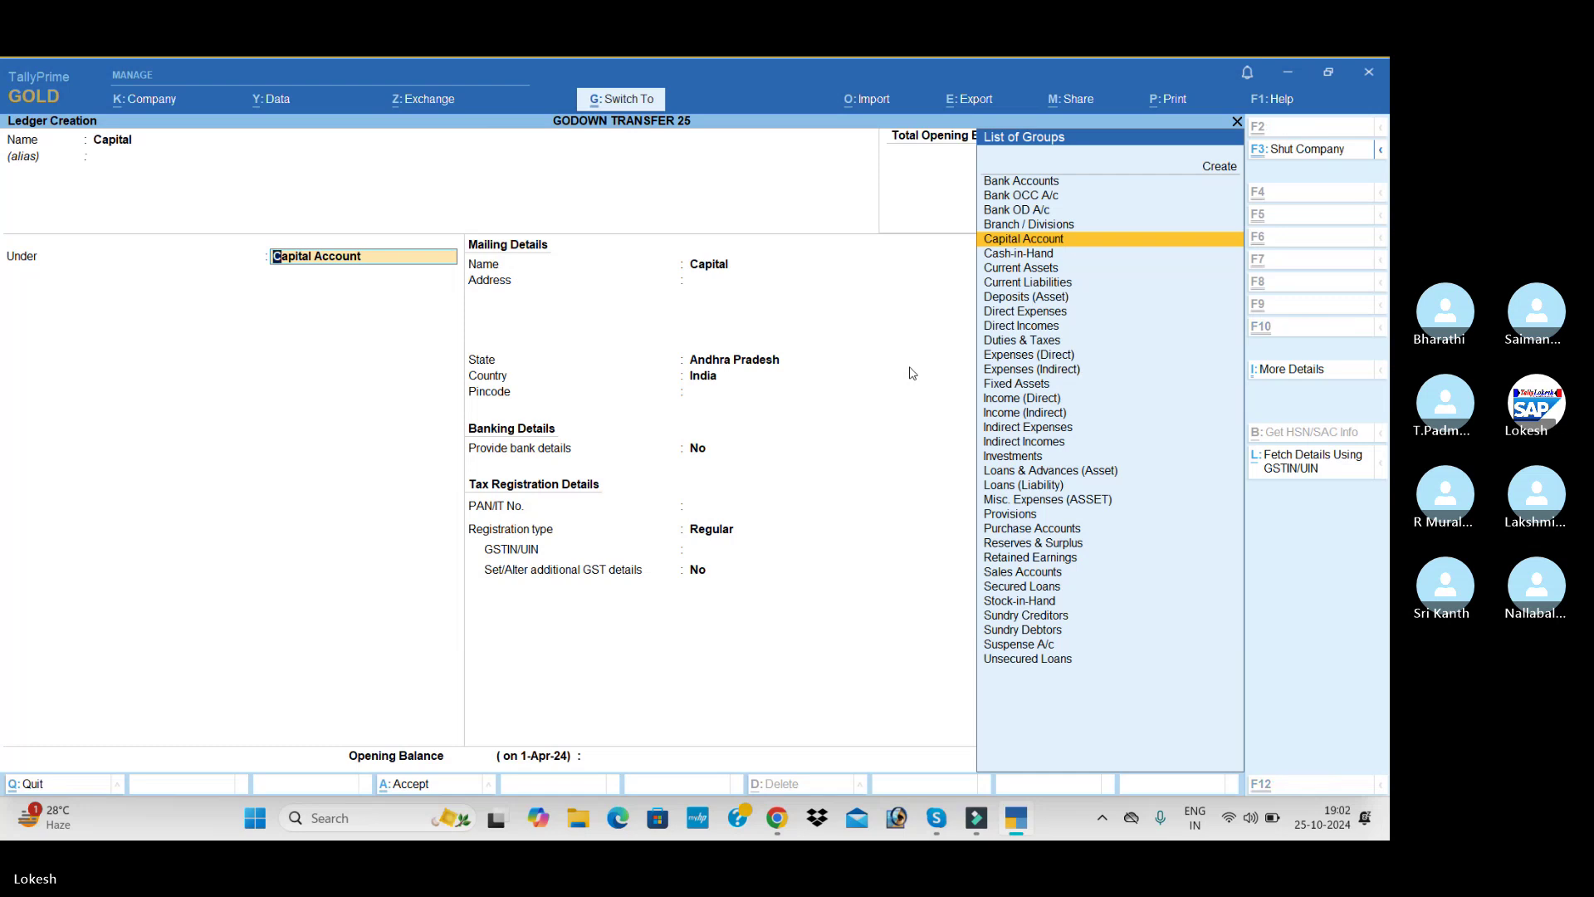
key("ctrl+a")
Name the next ledger Purchase and place it under Purchase Accounts.
type("Pur")
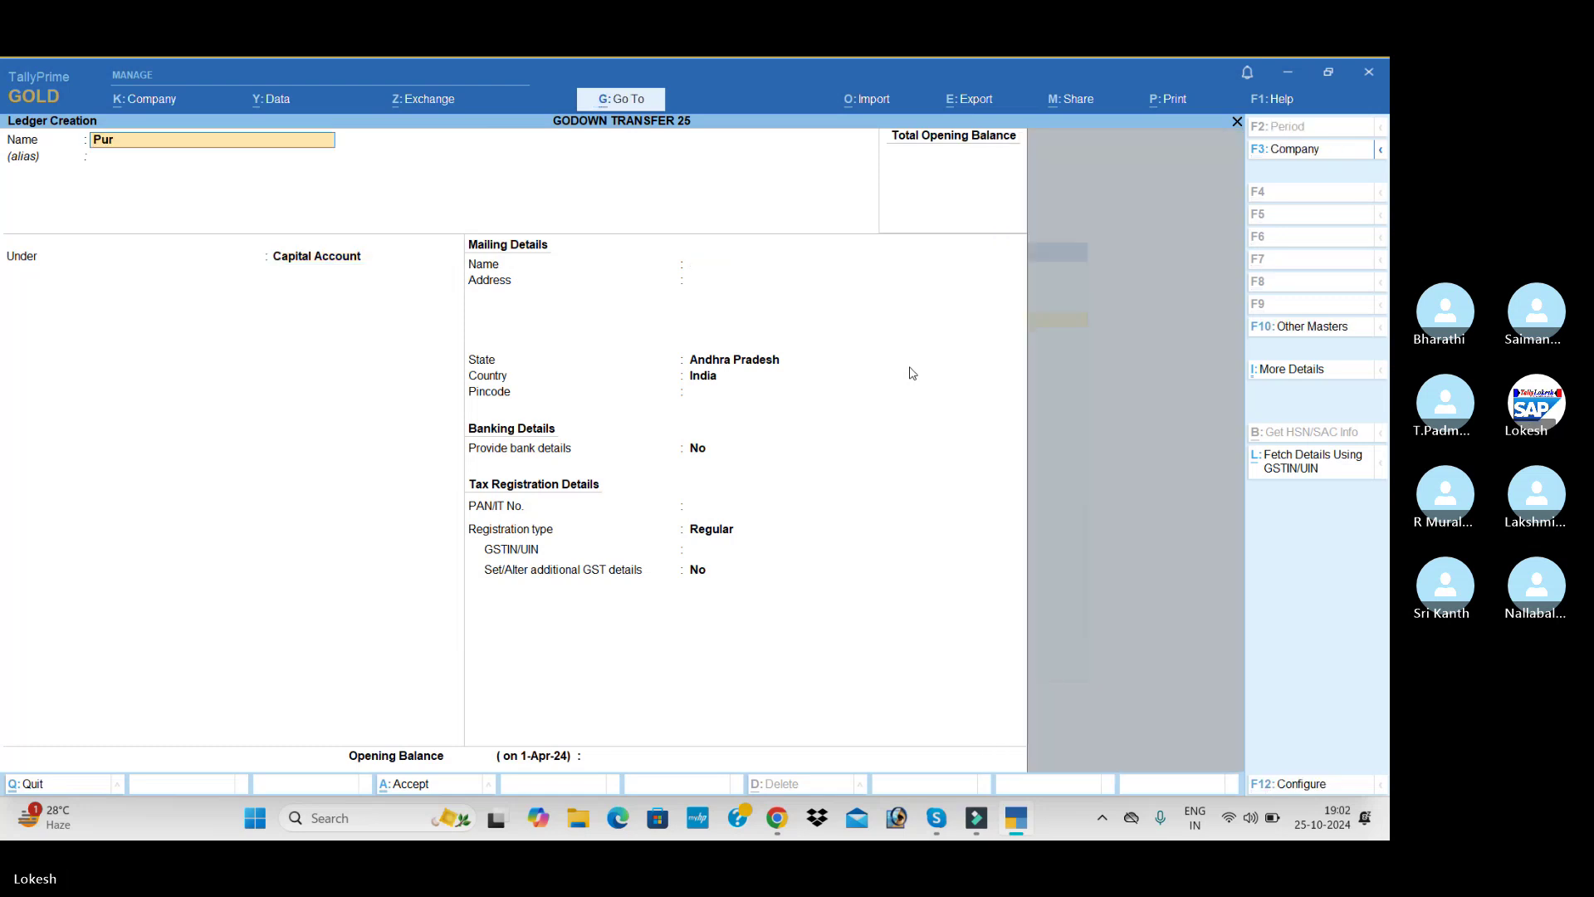
type("chase")
key("Return")
key("Return")
type("Pu")
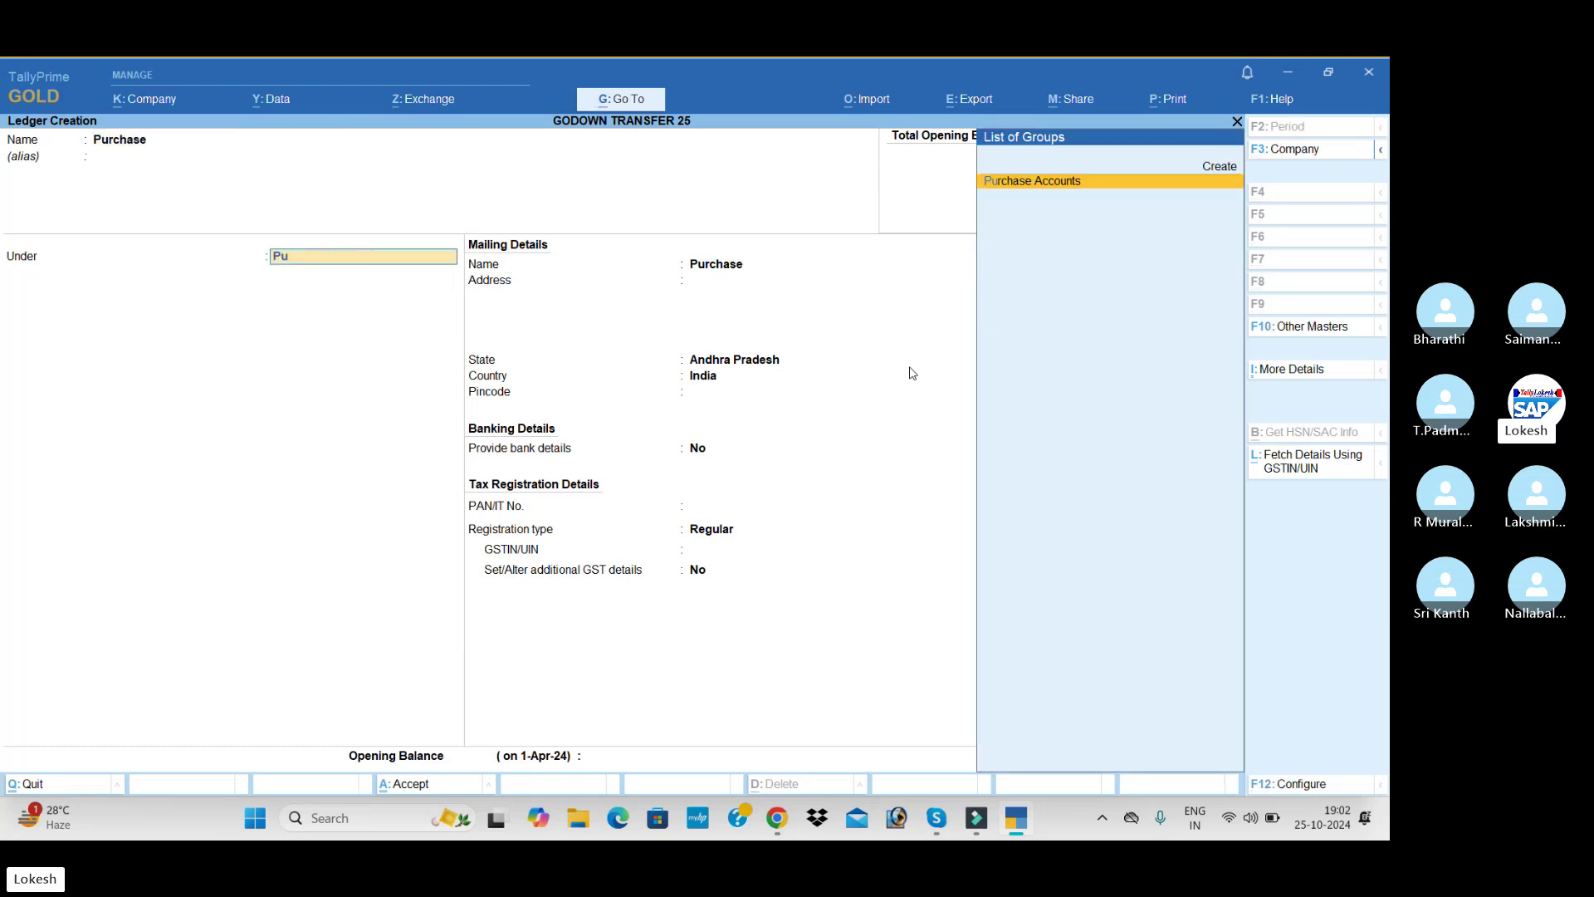
key("Return")
Set the Purchase ledger's type of supply to Goods and save the ledger.
key("Return")
key("Return")
key("Return")
key("Return")
key("Return")
key("Return")
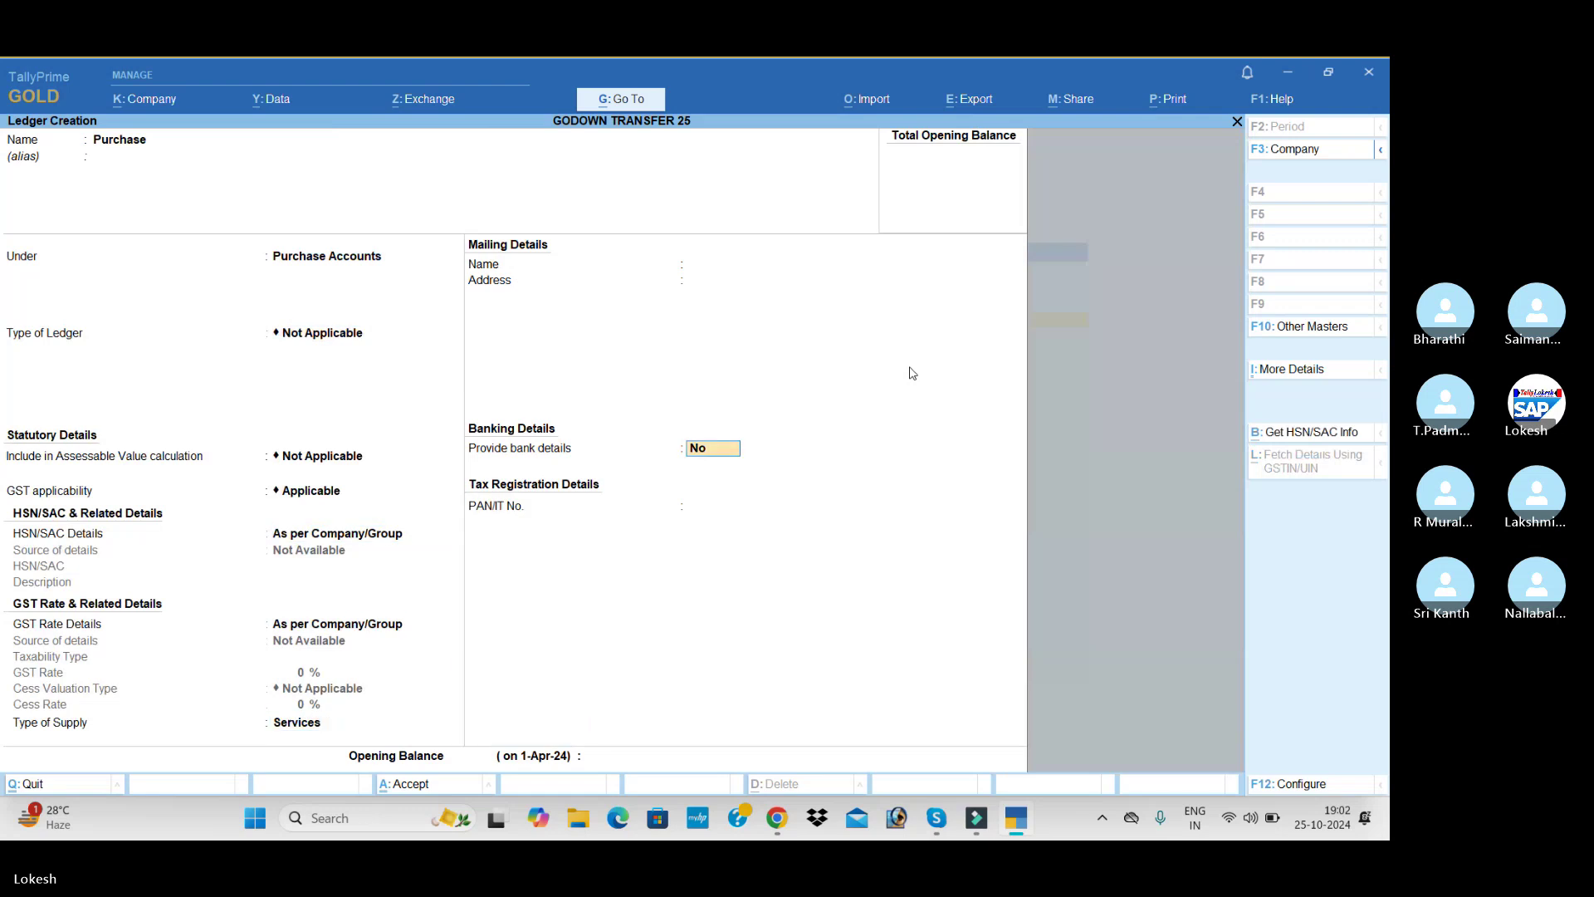
key("BackSpace")
key("Return")
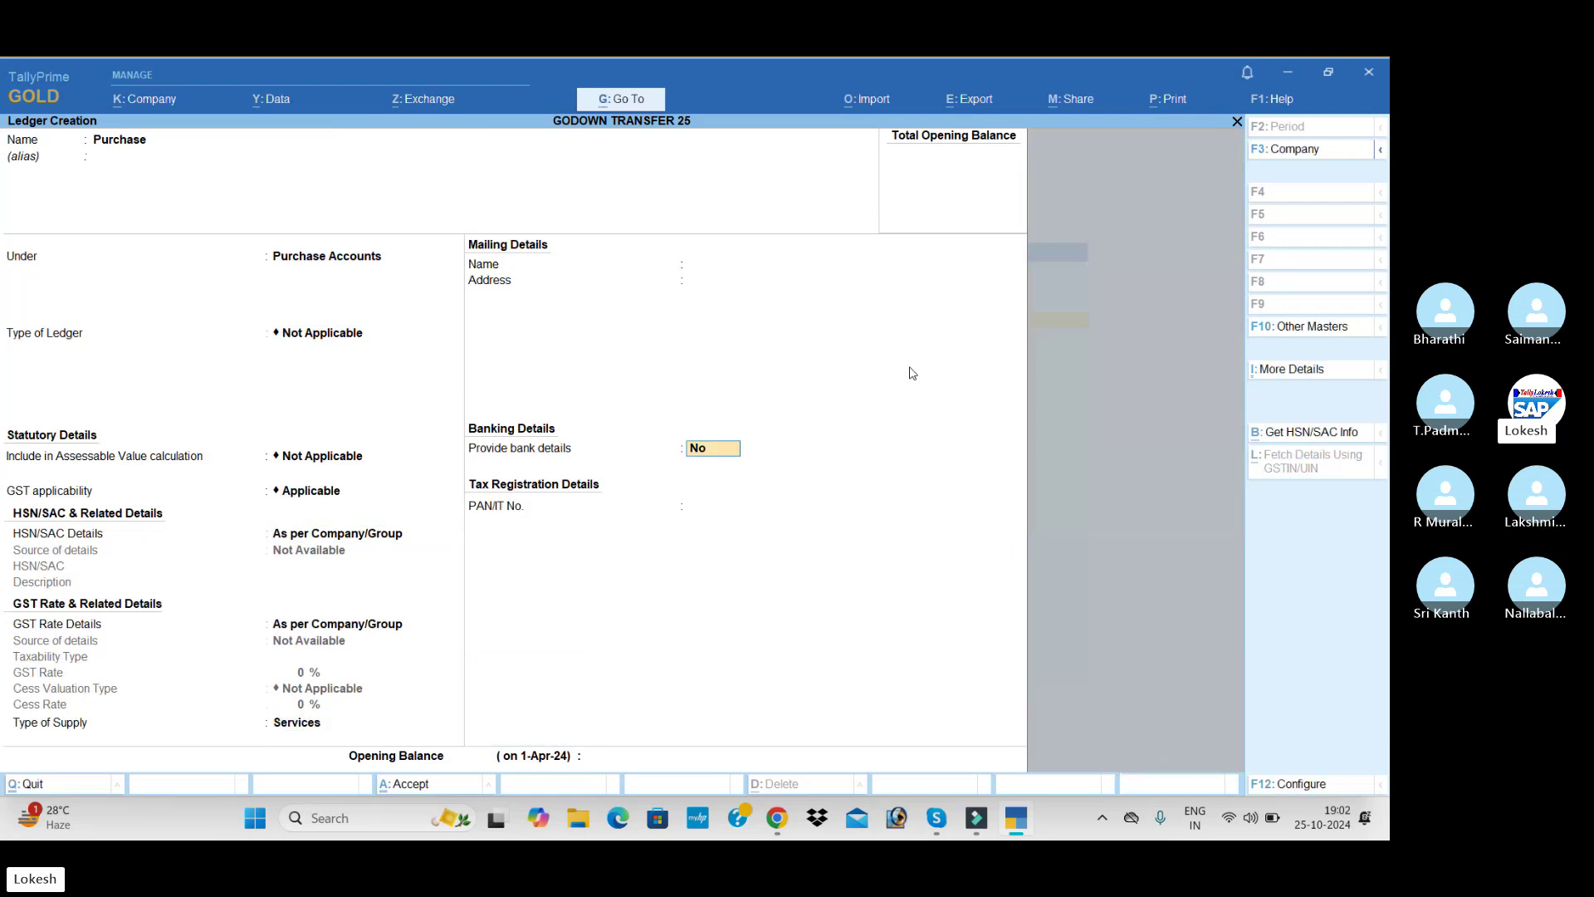
key("BackSpace")
key("Up")
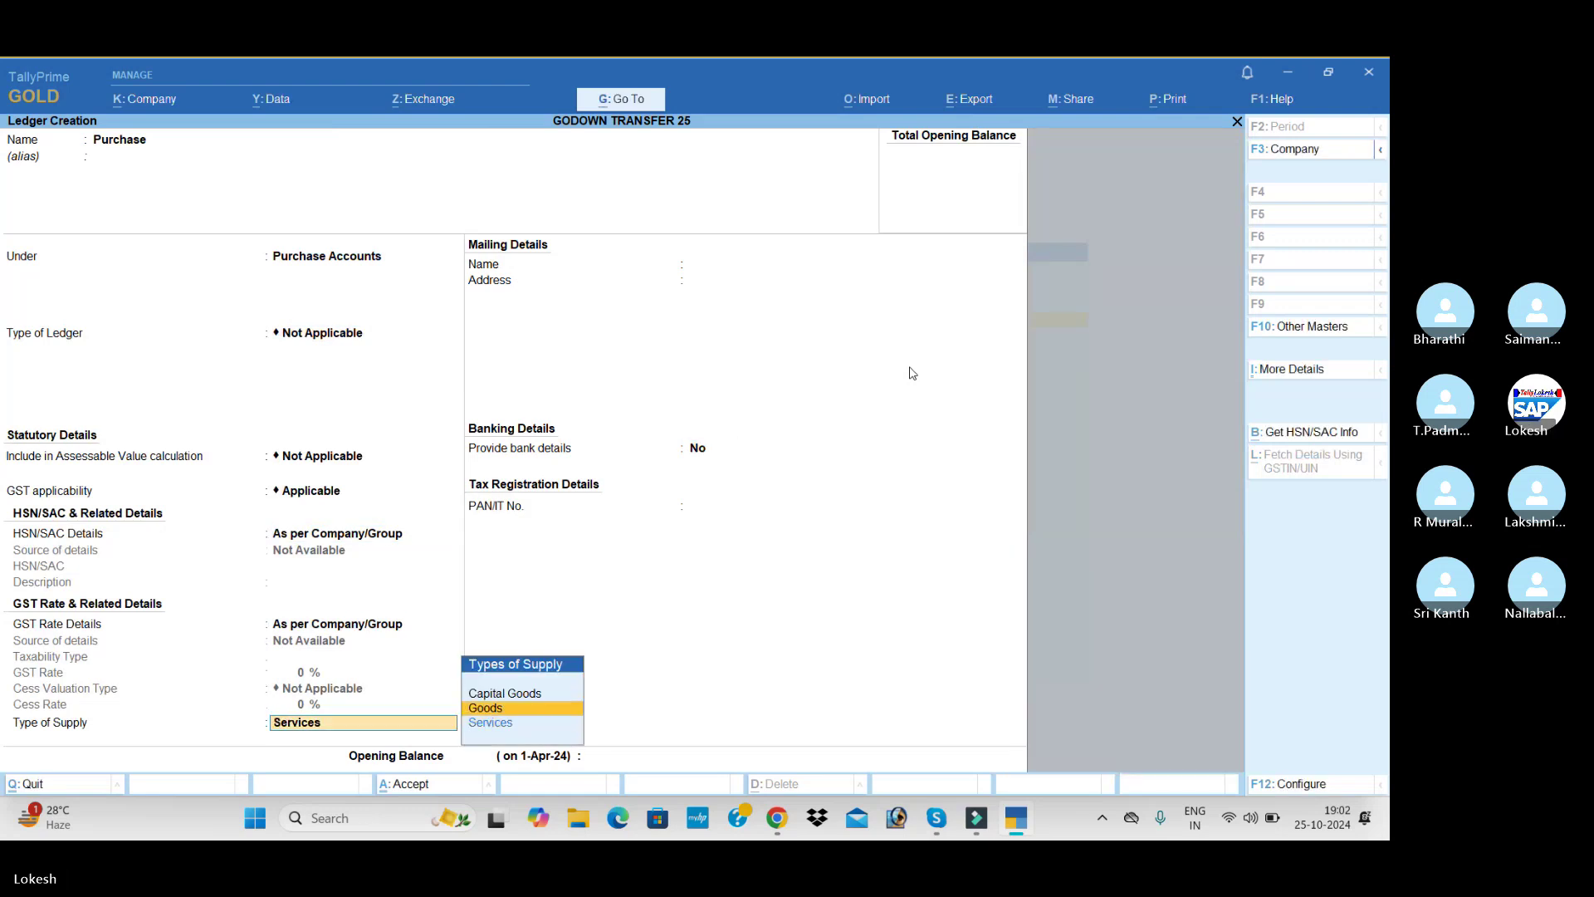
key("Return")
key("ctrl+a")
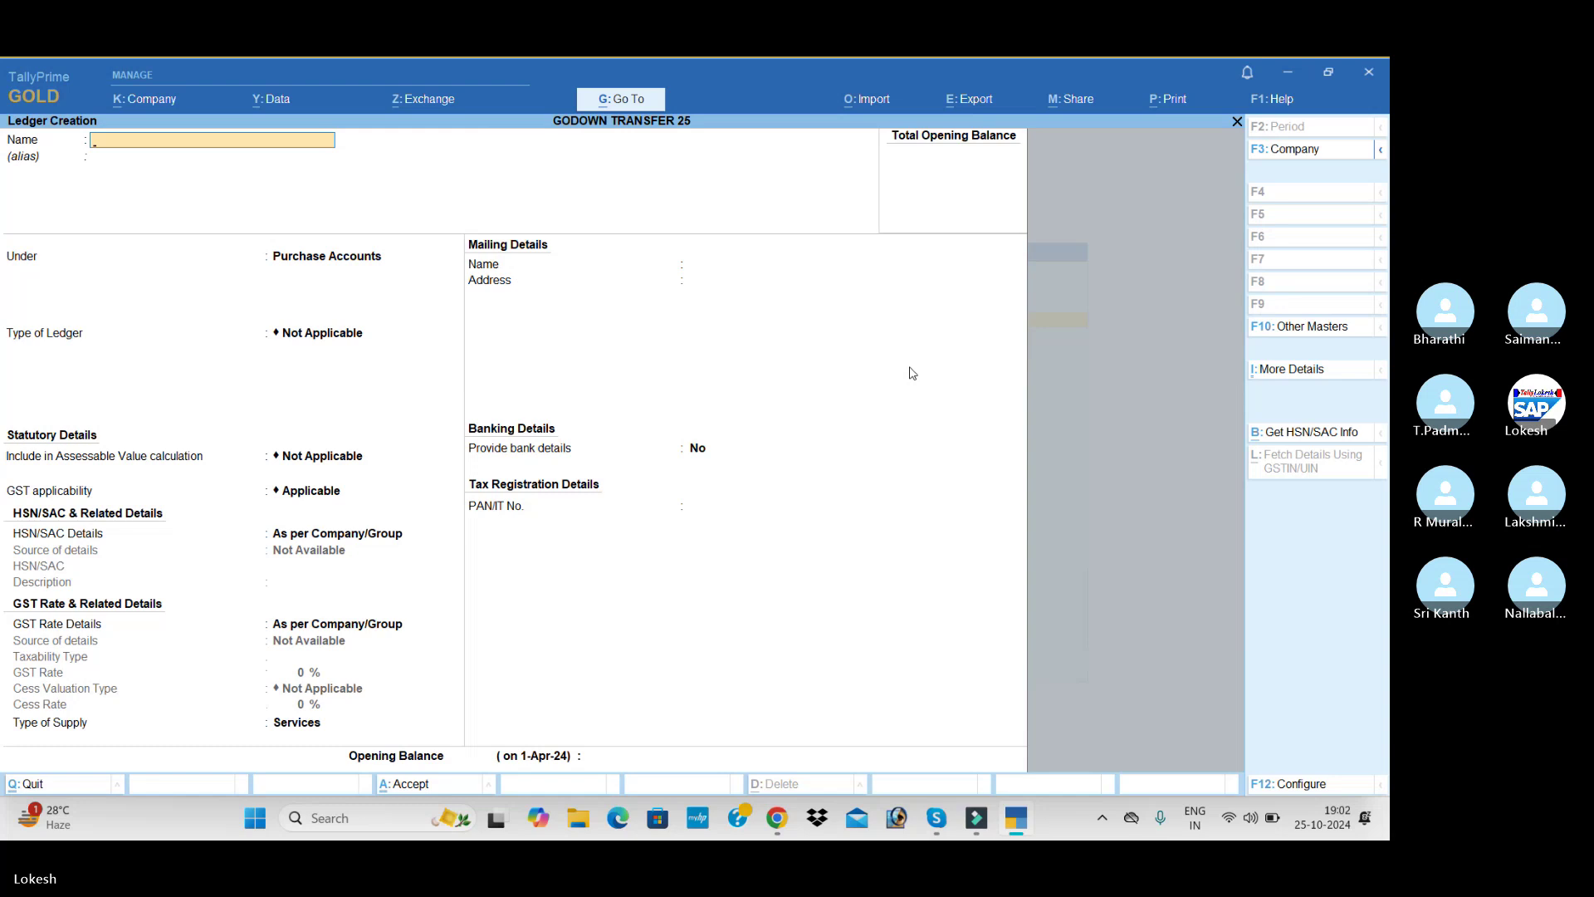
Name the next ledger Uni Soft Computers and place it under Sundry Creditors.
type("Uni Osf")
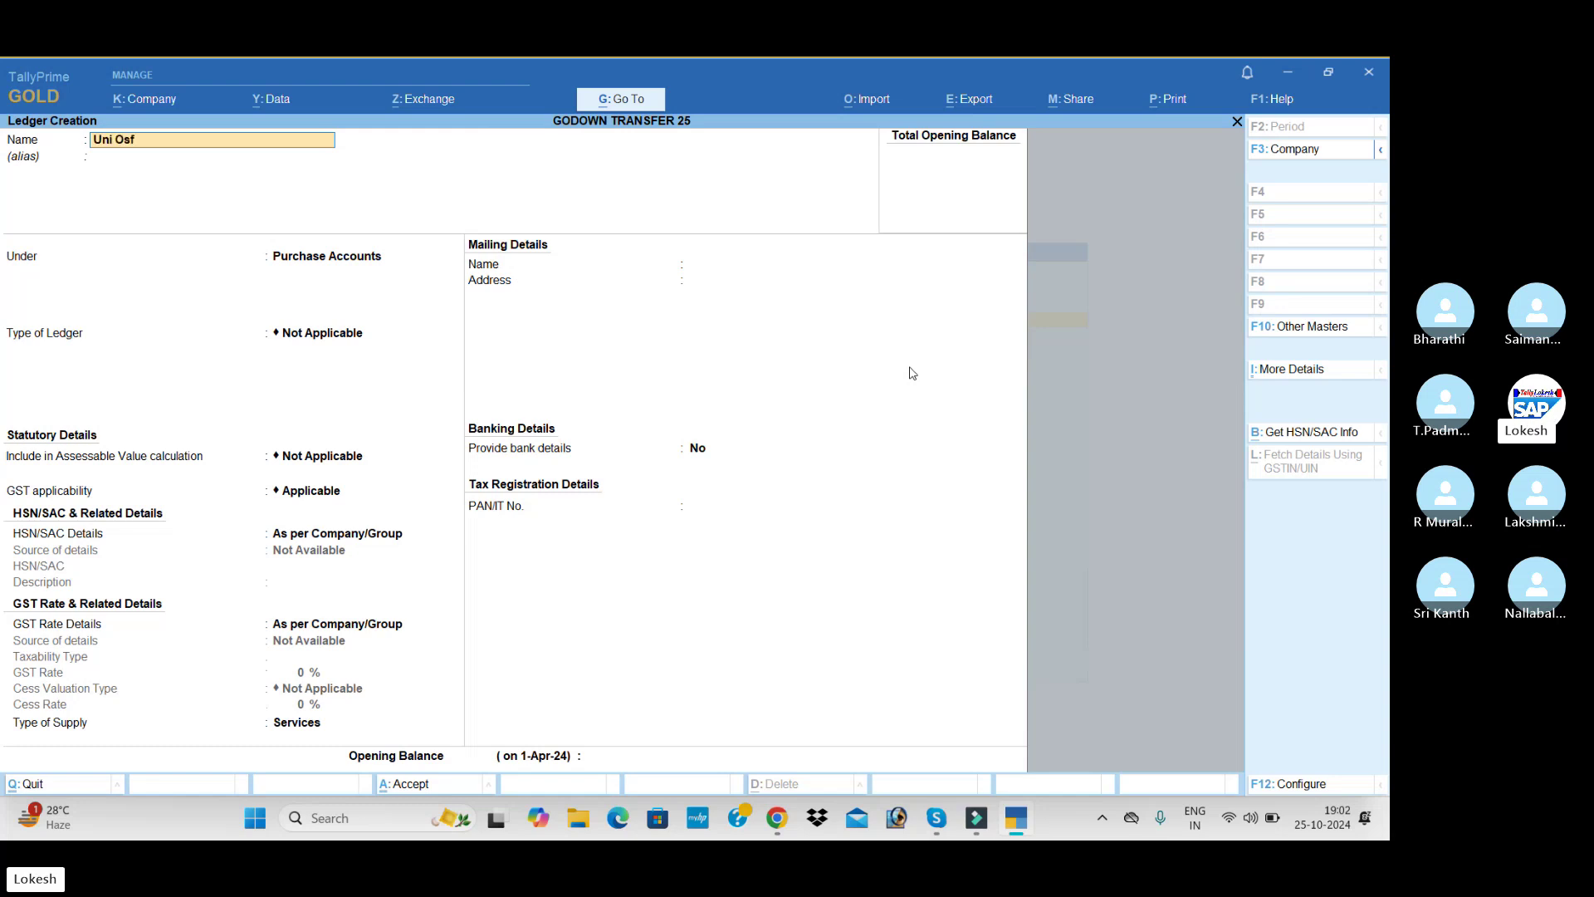
key("BackSpace")
key("BackSpace")
key("BackSpace")
key("BackSpace")
type("S")
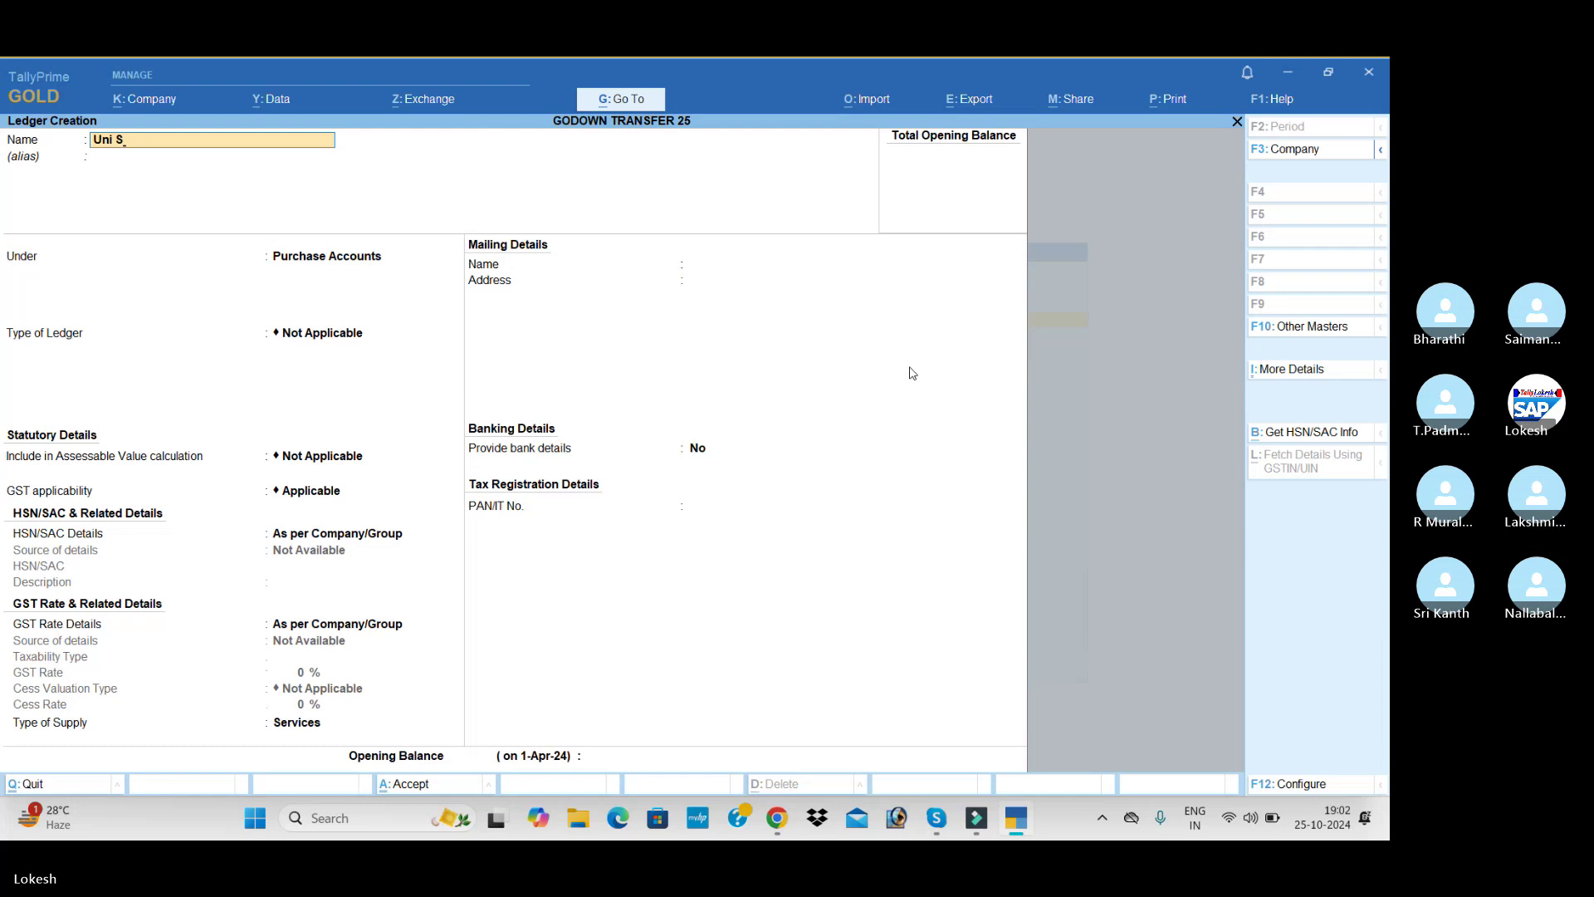
type("ooft Computers")
key("Return")
type("sun")
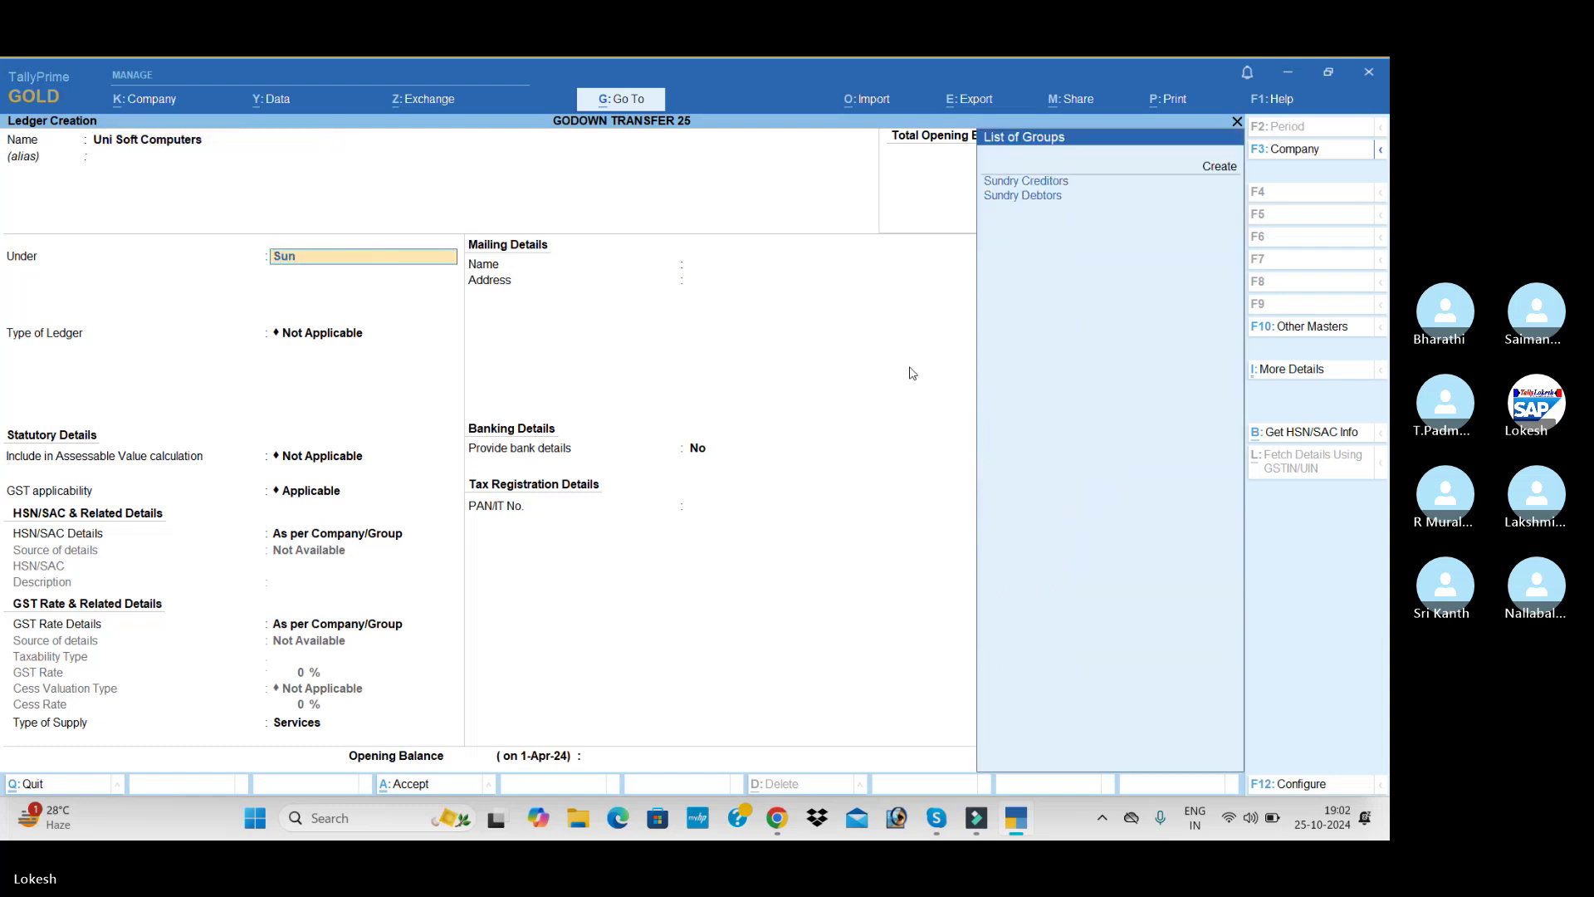
key("Return")
Enter 37 as the GSTIN/UIN of the Uni Soft Computers ledger and save it.
key("Return")
key("Return")
key("Return")
key("Return")
key("Return")
key("Return")
key("Return")
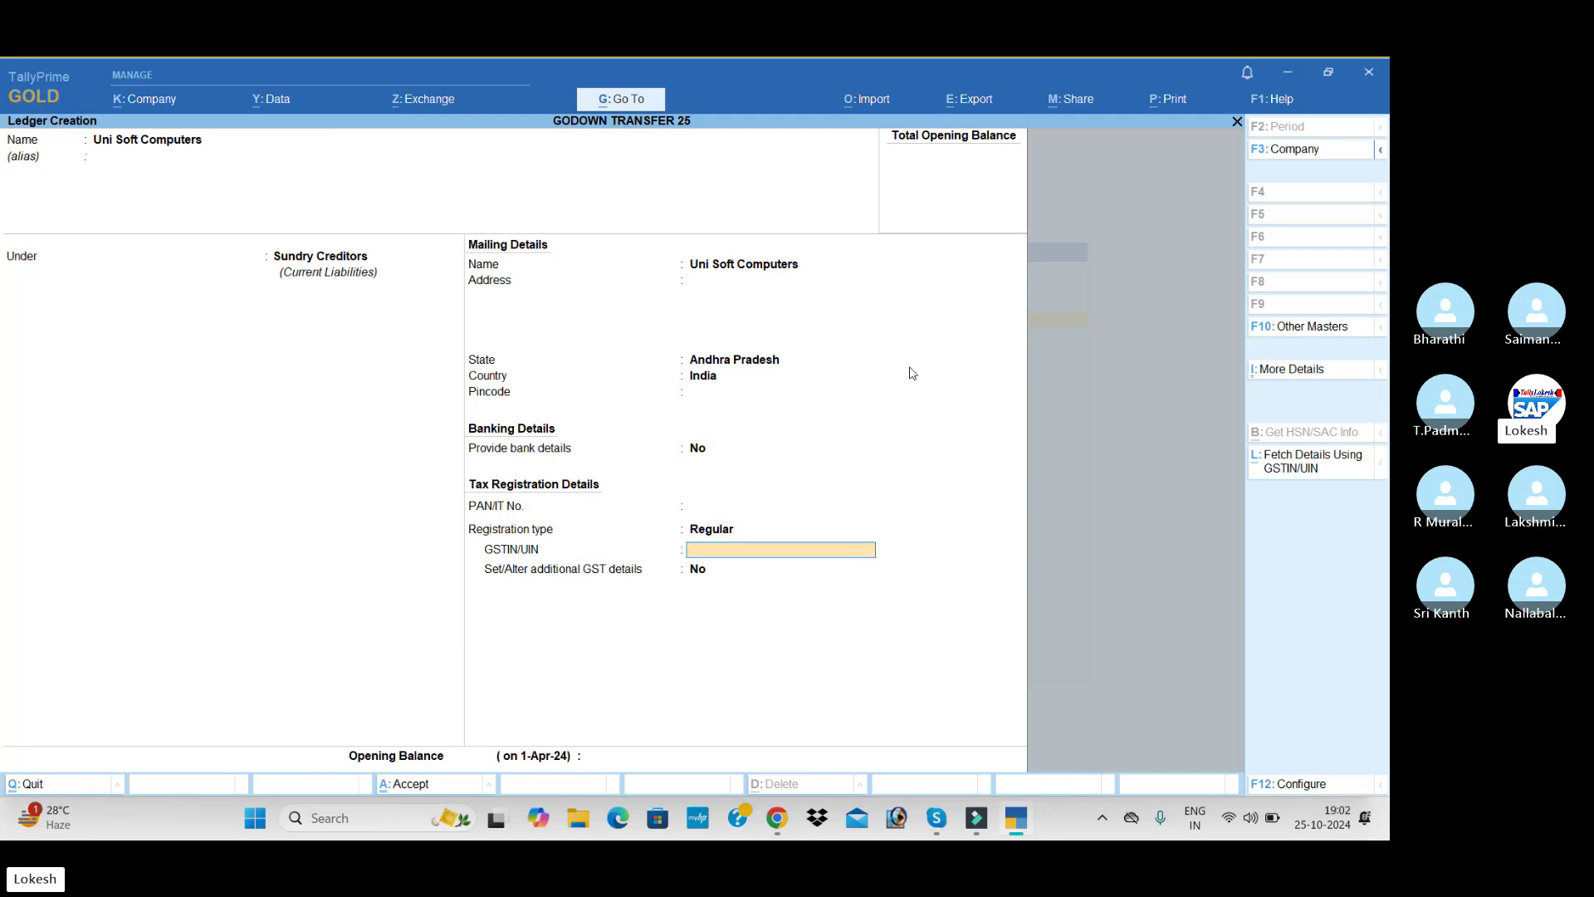
type("37")
key("Return")
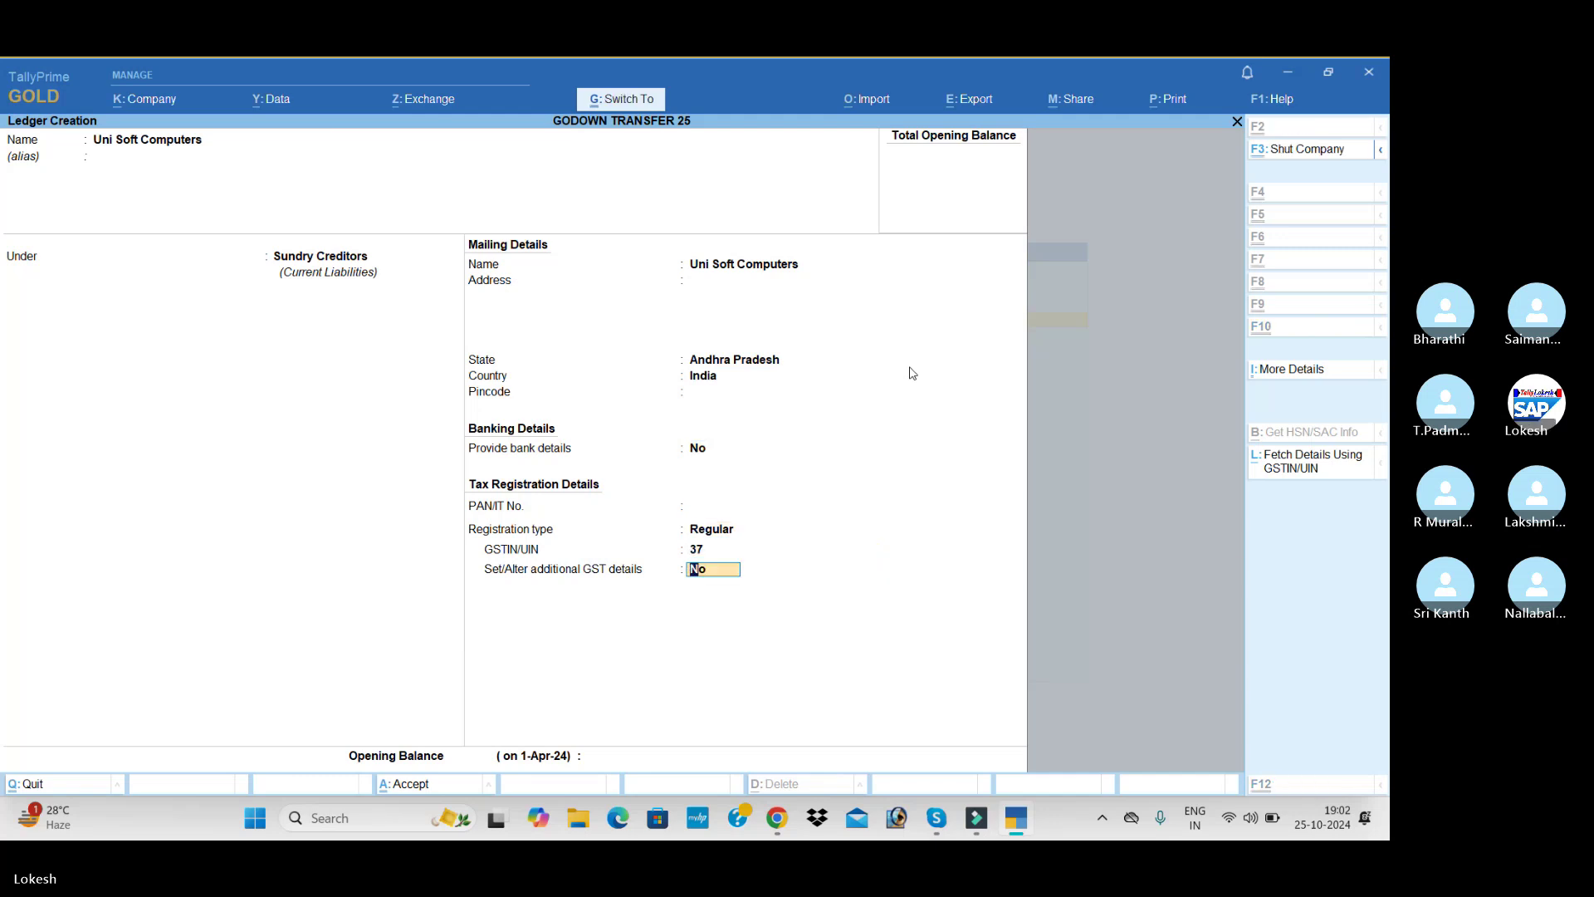
key("ctrl+a")
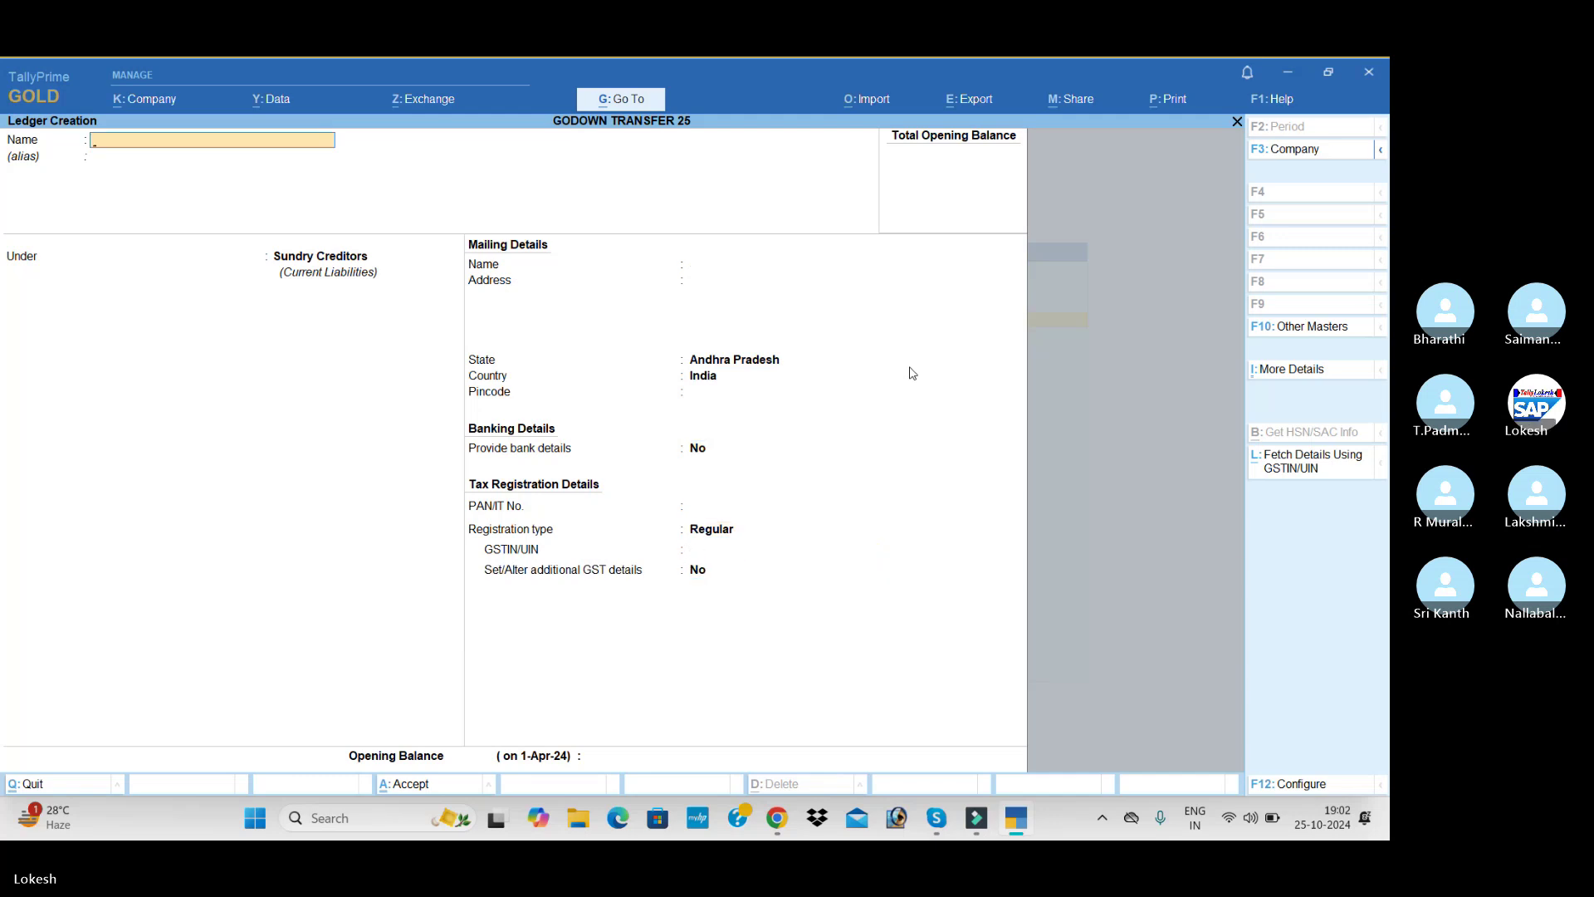
Create a ledger named Furniture under Fixed Assets and save it.
type("Furniture")
key("Return")
key("Return")
type("fix")
key("Return")
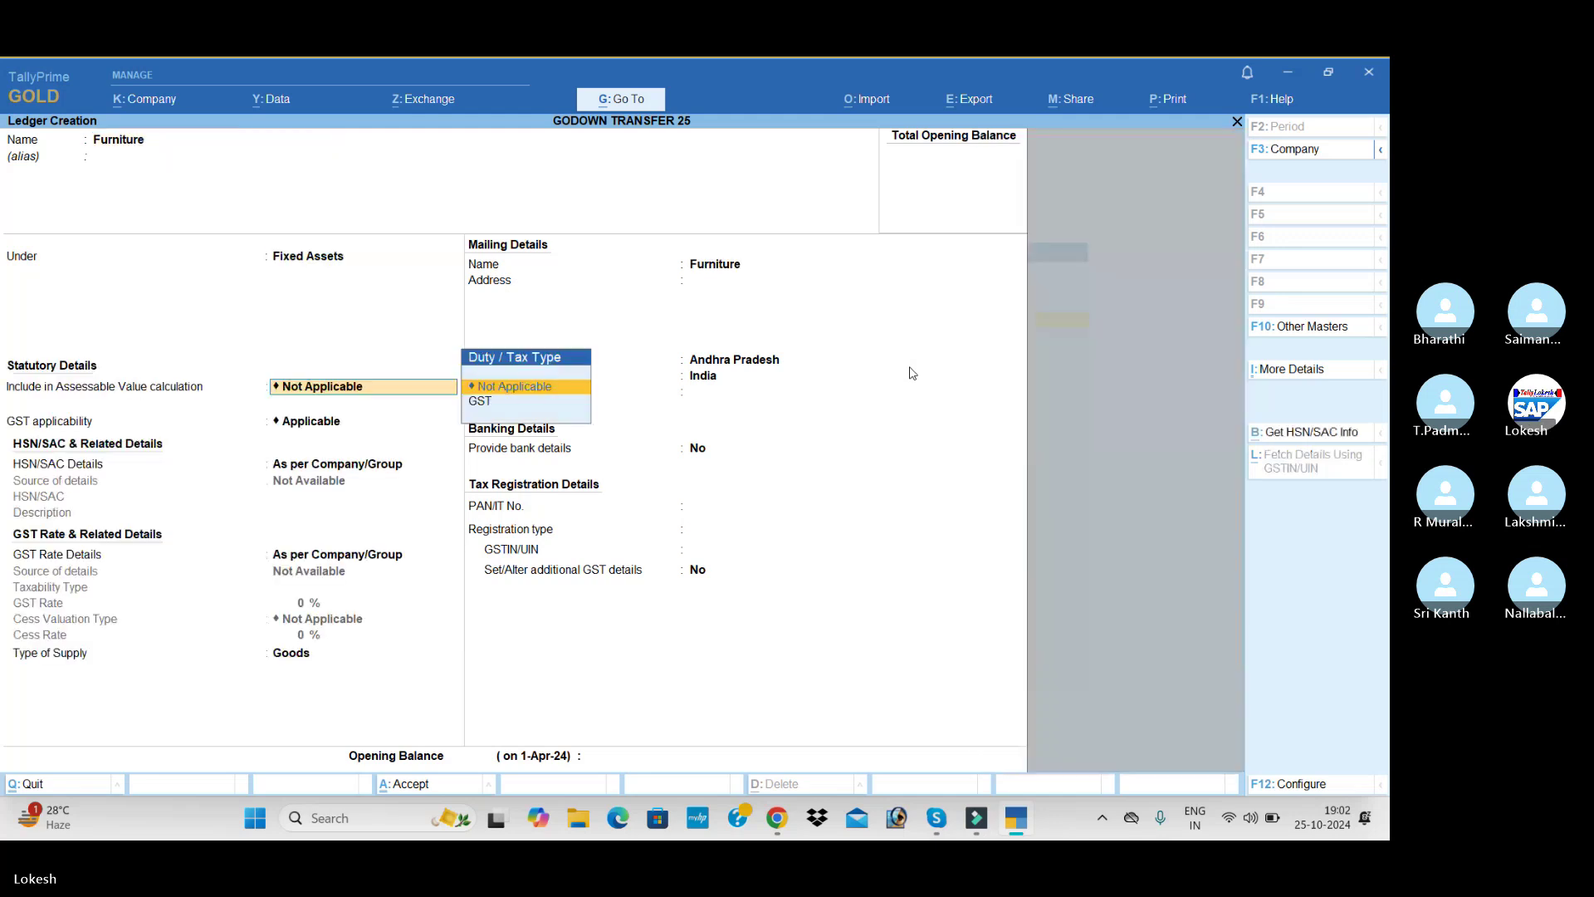
key("ctrl+a")
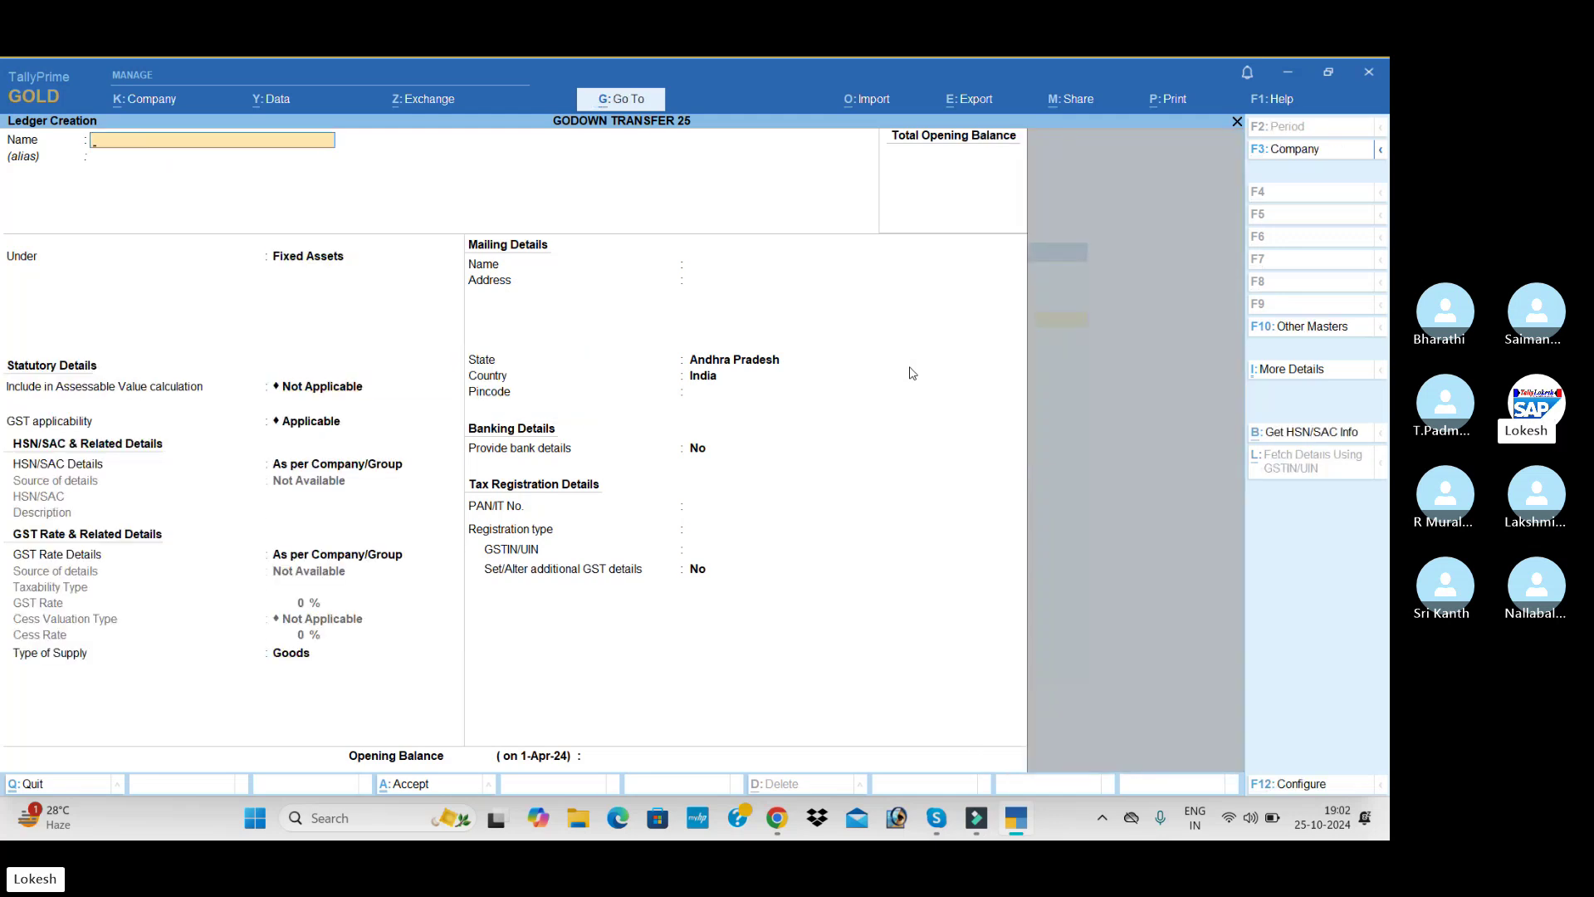
Create a ledger named Sri Furniture under Sundry Creditors and save it.
type("Sri Fur")
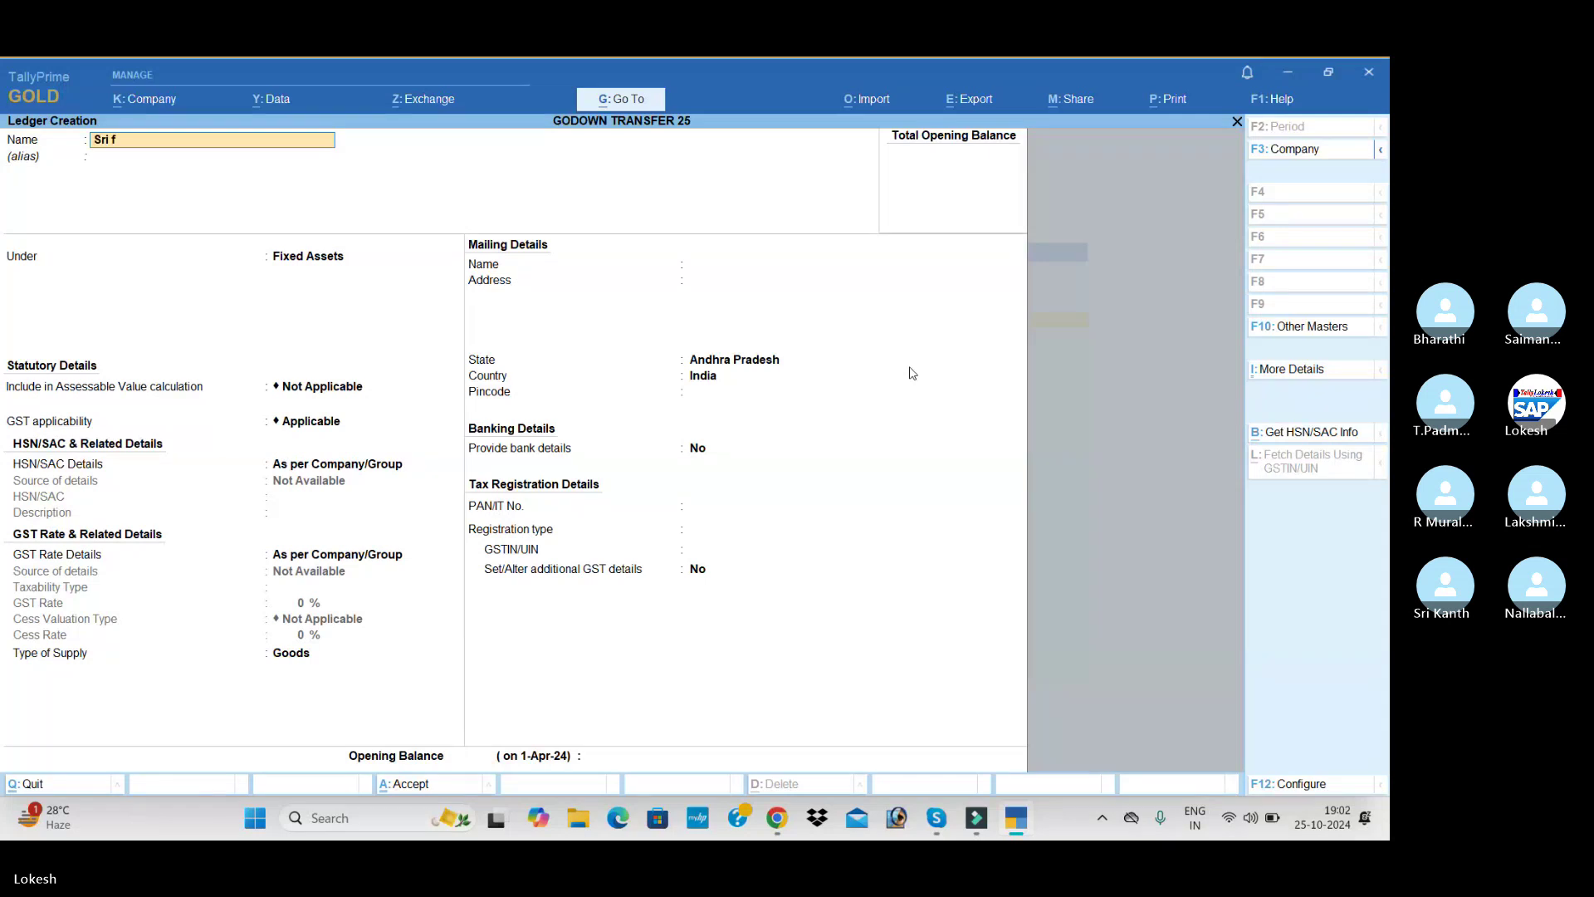
type("niture")
key("Return")
type("sun")
key("Return")
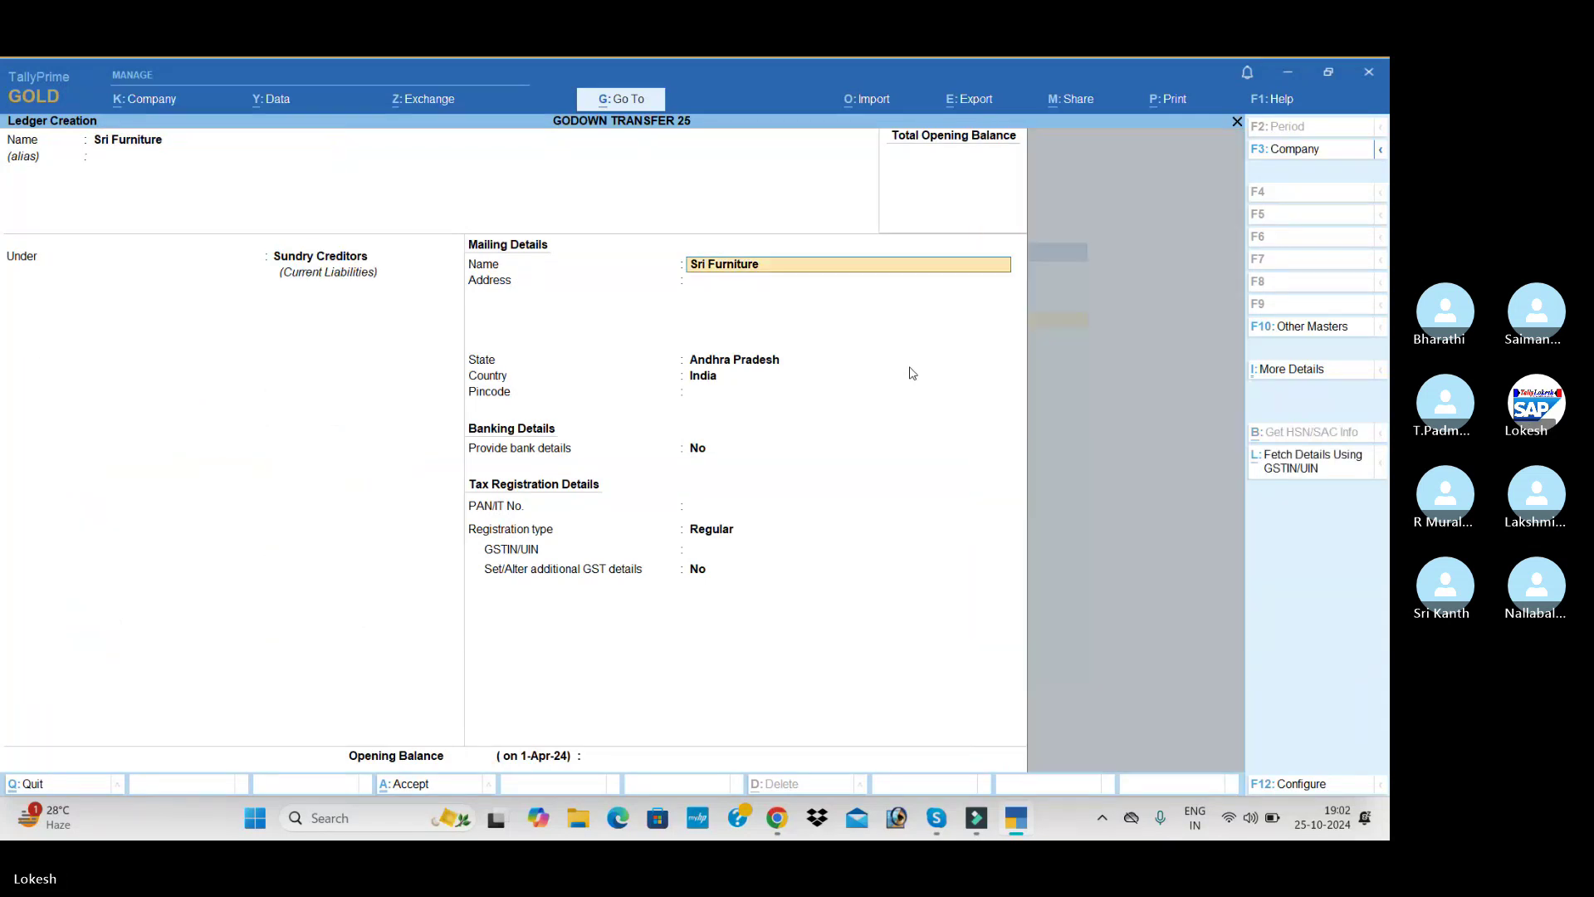
key("ctrl")
key("ctrl+a")
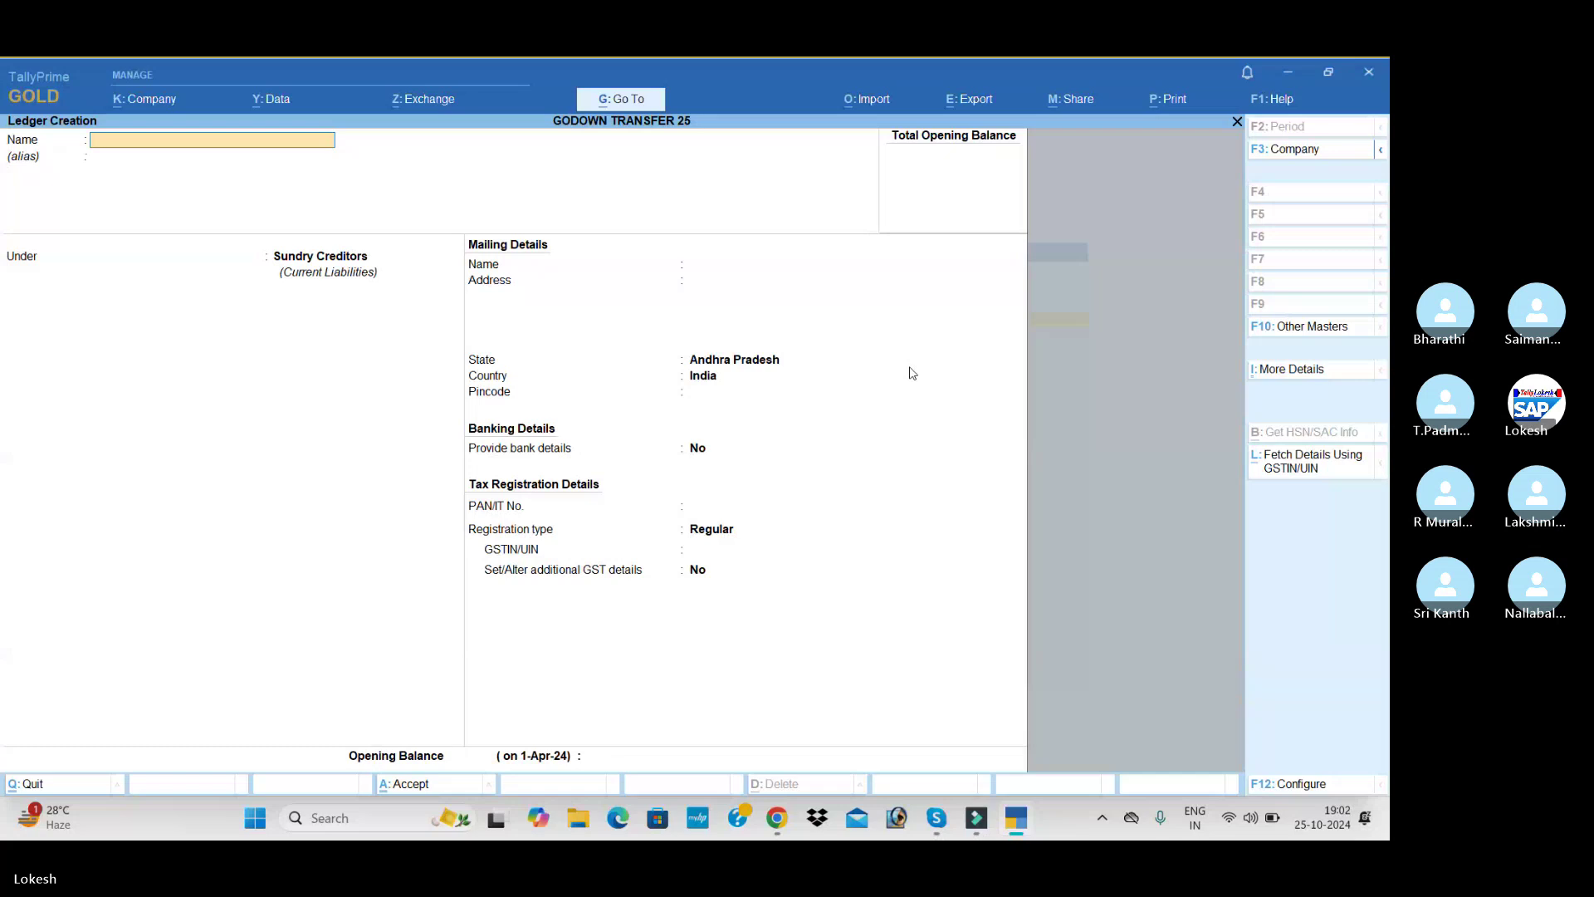
Create a ledger named Sbi Bank under Bank Accounts and save it.
type("Sbi Bank")
key("Return")
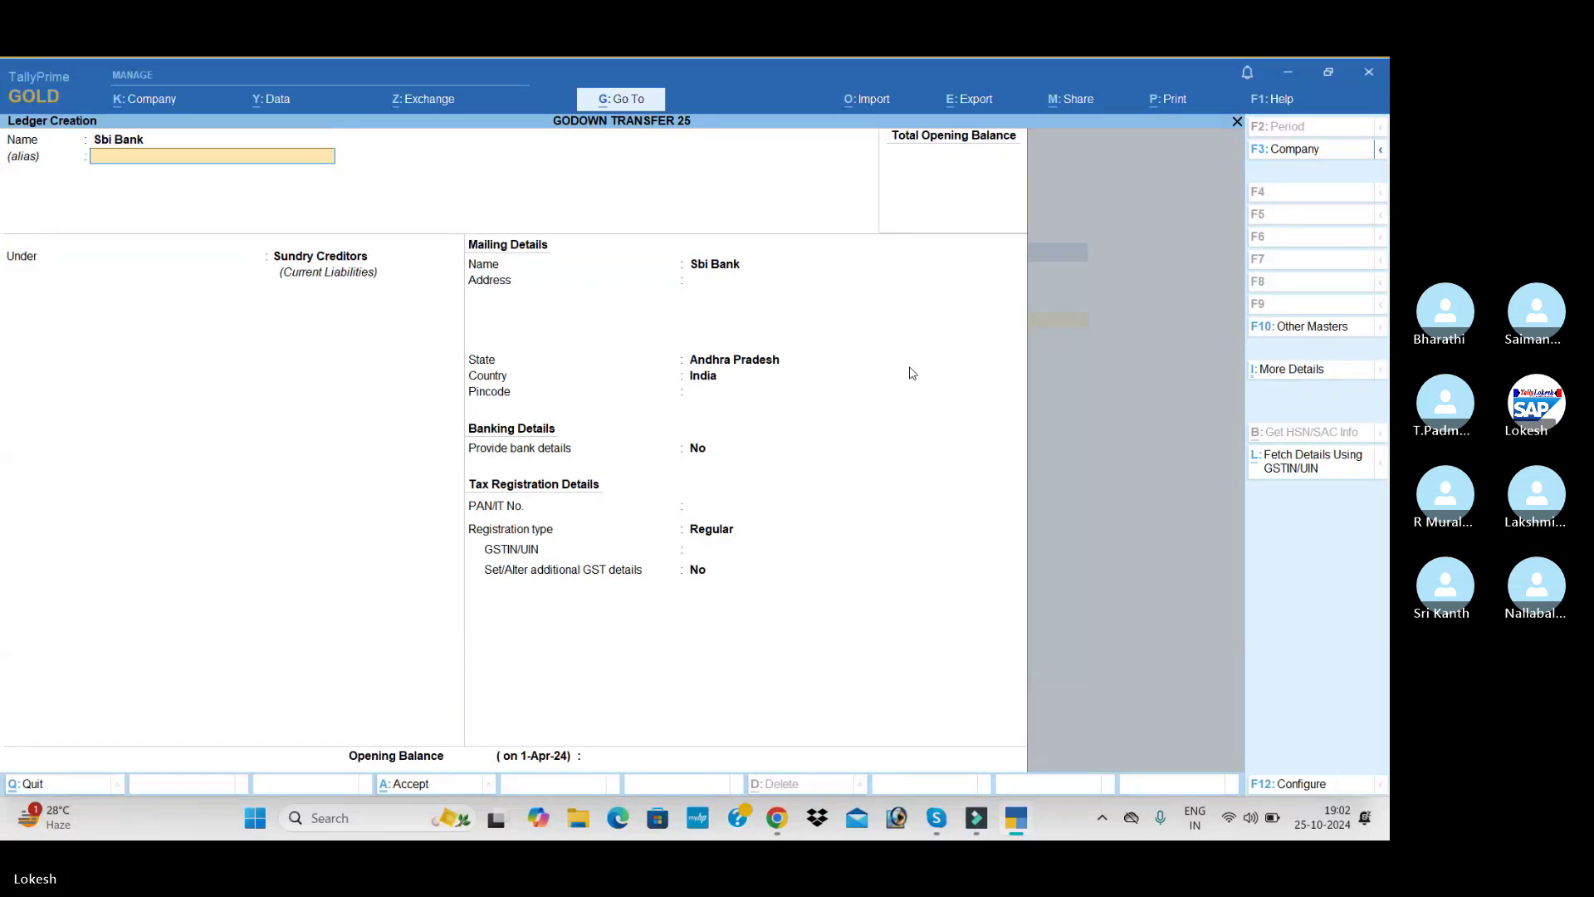
key("Return")
type("bank")
key("Return")
key("Return")
key("ctrl+a")
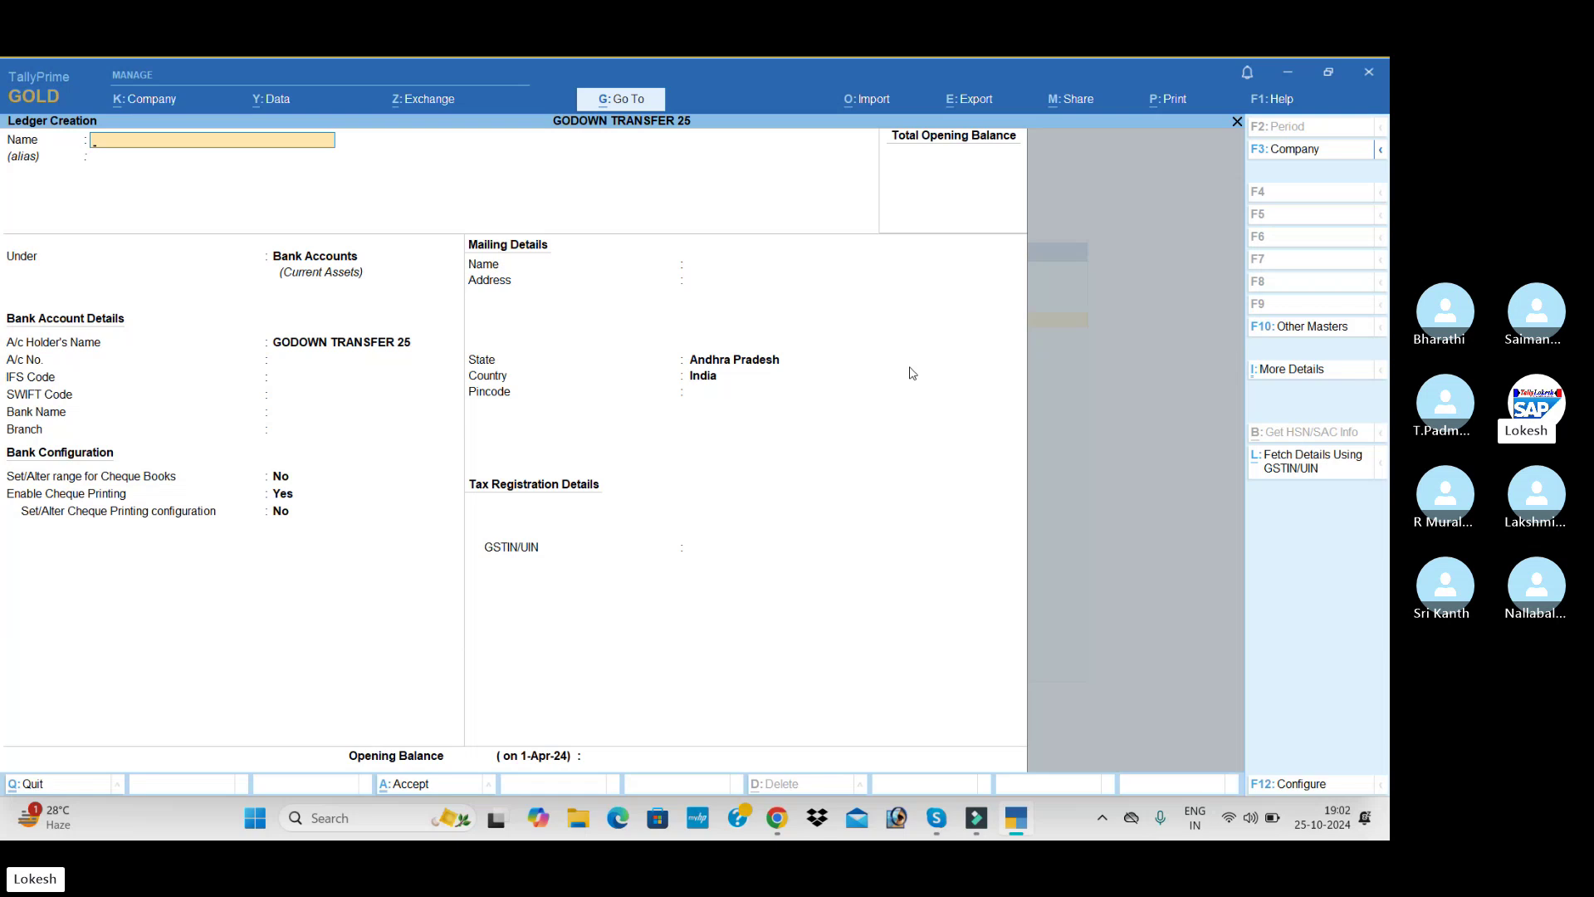
Create a ledger named Traveling Exp under Indirect Expenses, save it and leave ledger creation.
type("Traveling exp")
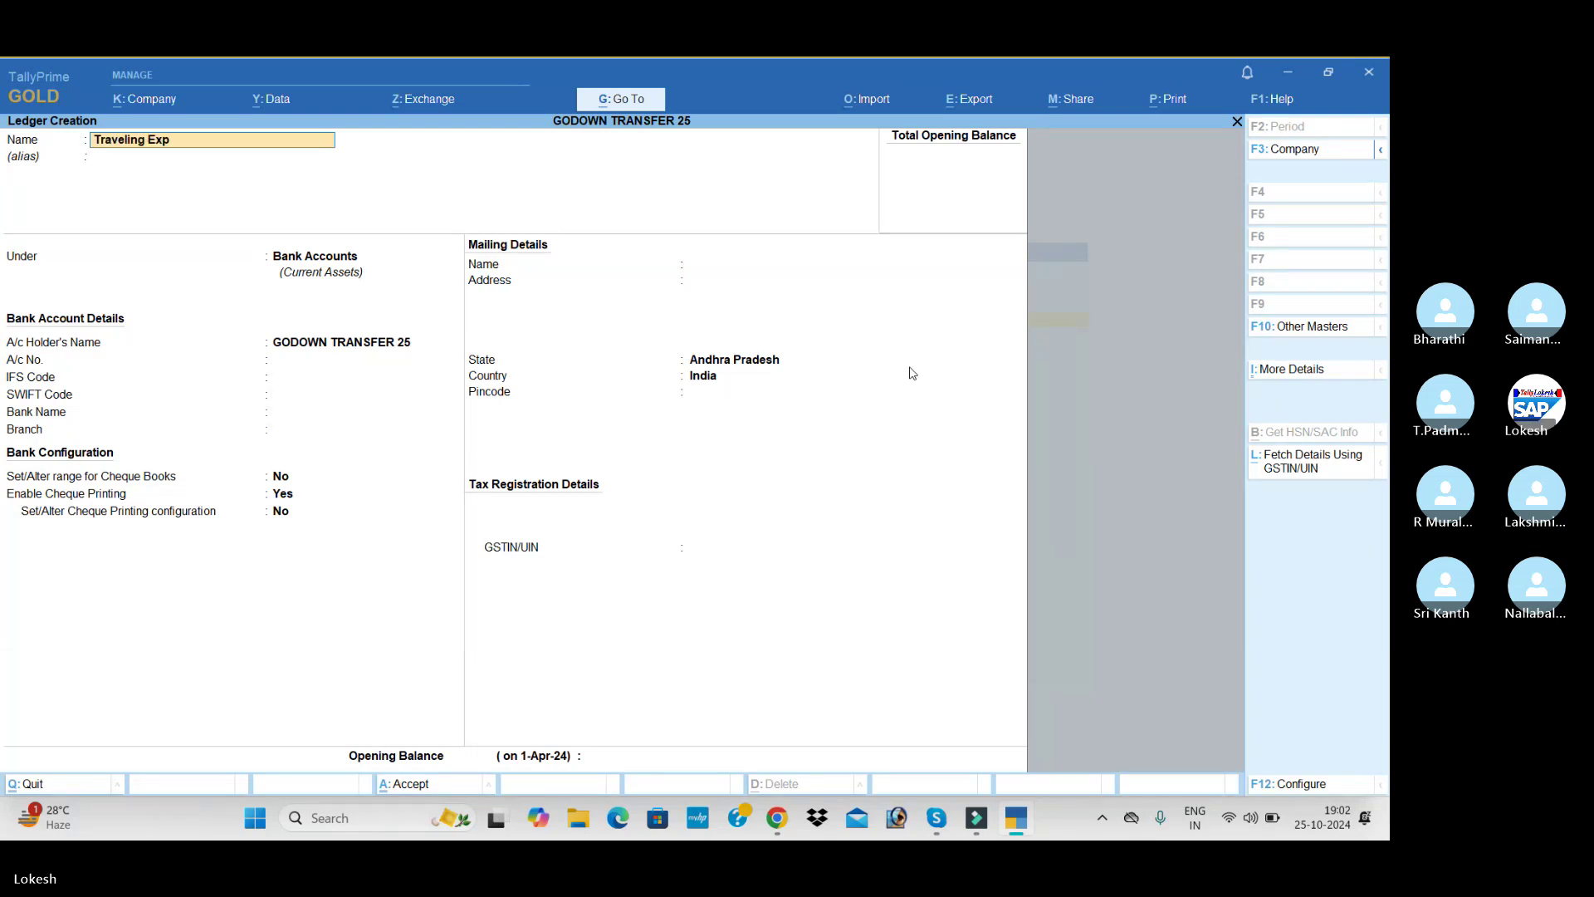
key("Return")
key("Return")
type("Ind")
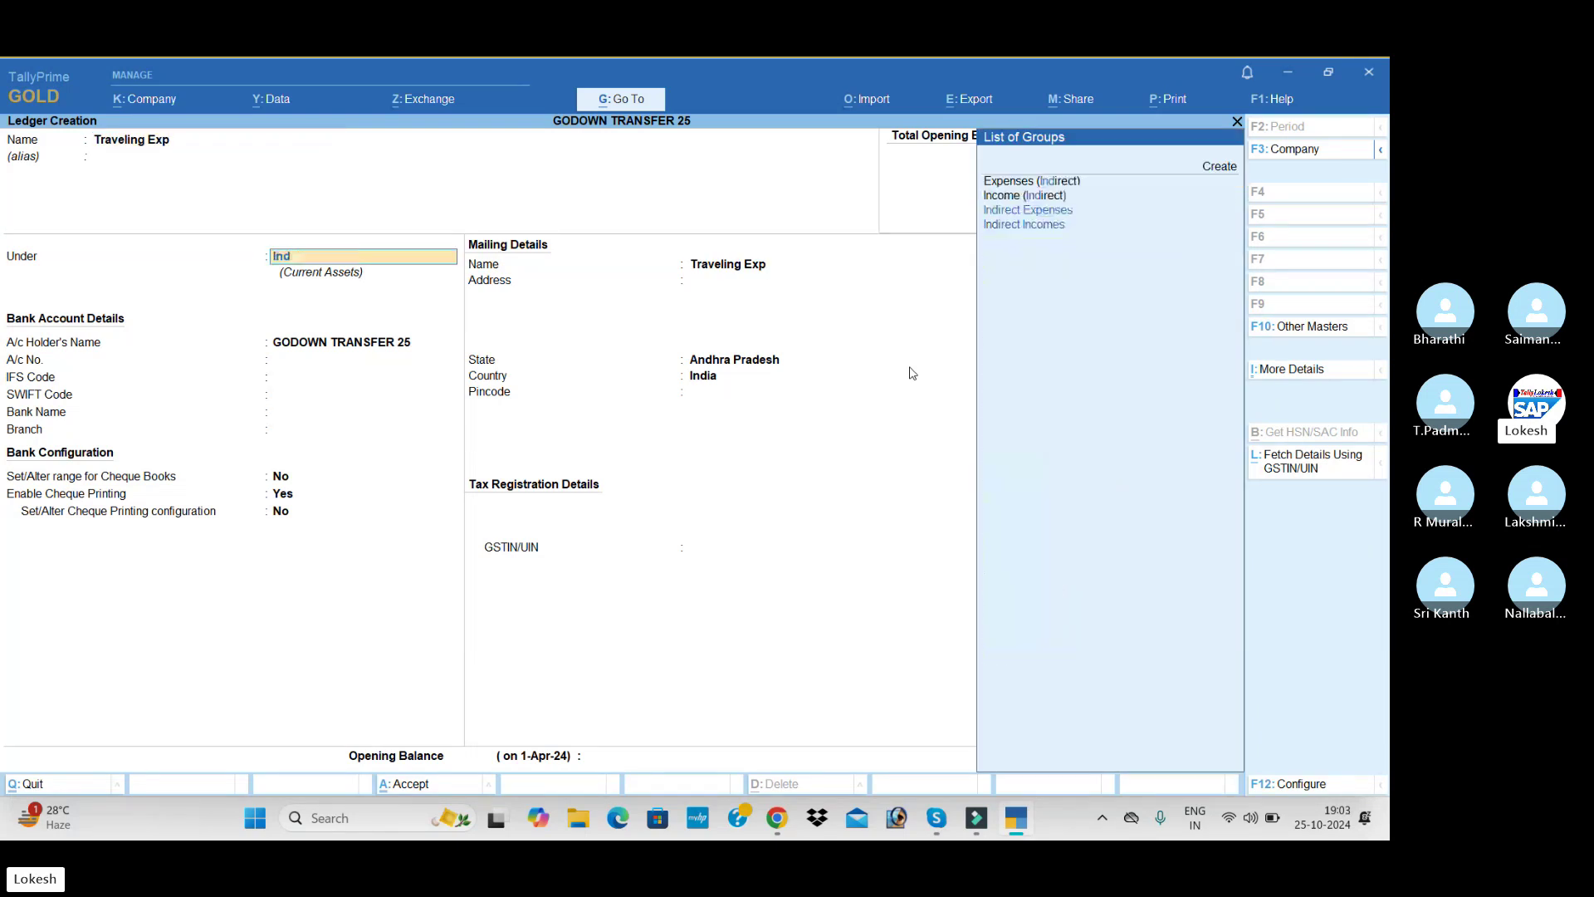
key("Return")
key("ctrl+a")
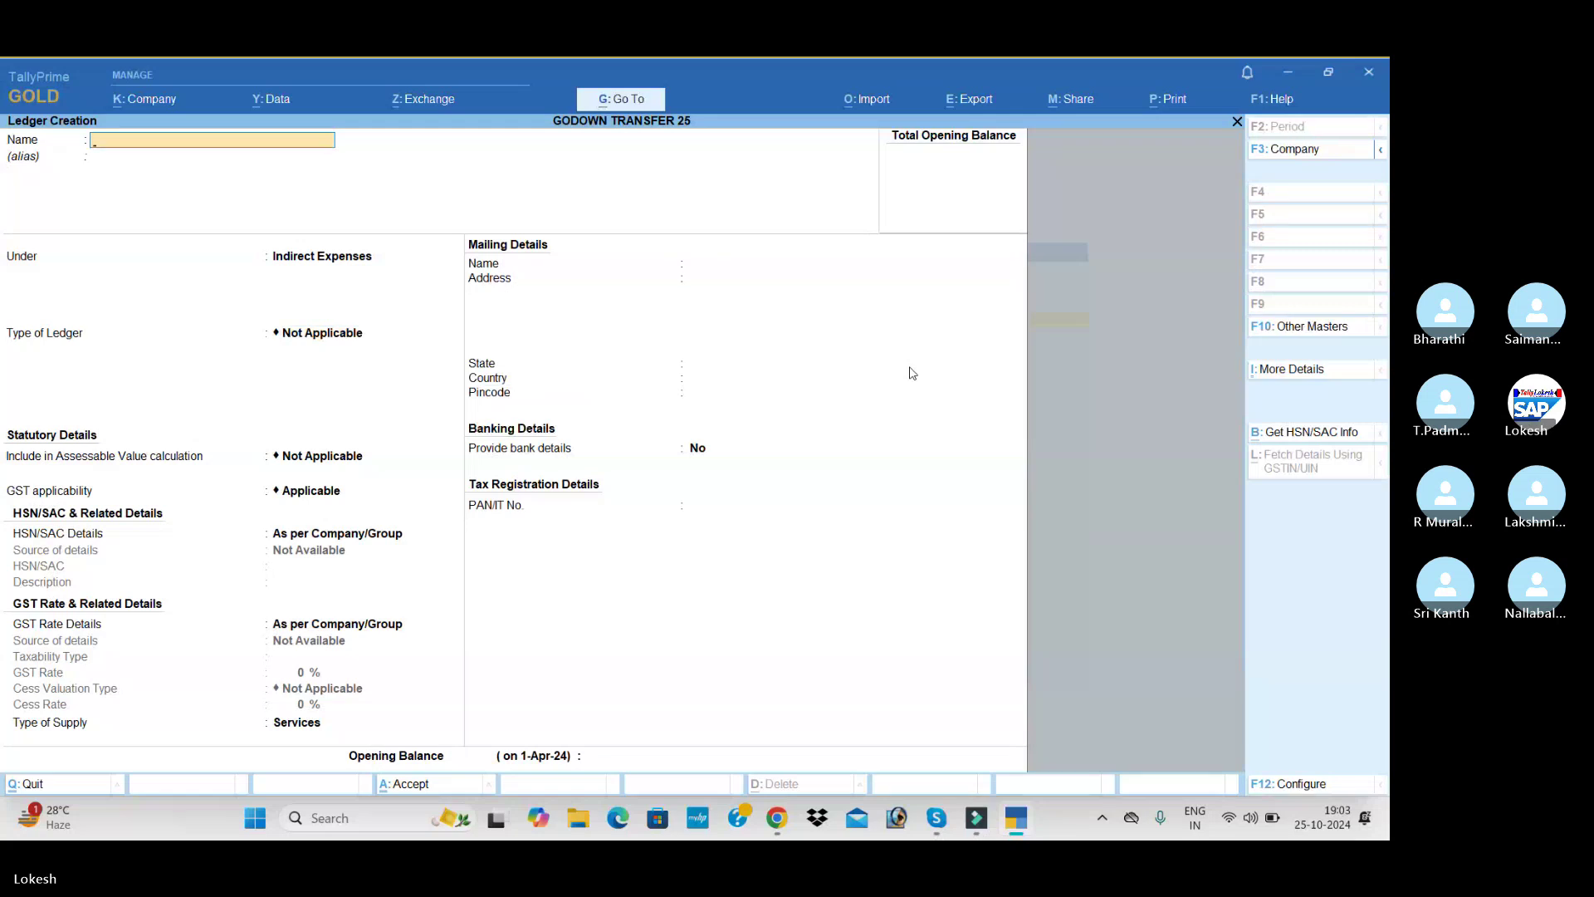
key("Escape")
Create a simple unit with the symbol nos, pick a unit quantity code starting with "no", and save it.
key("Return")
key("Down")
key("Down")
key("Down")
key("Down")
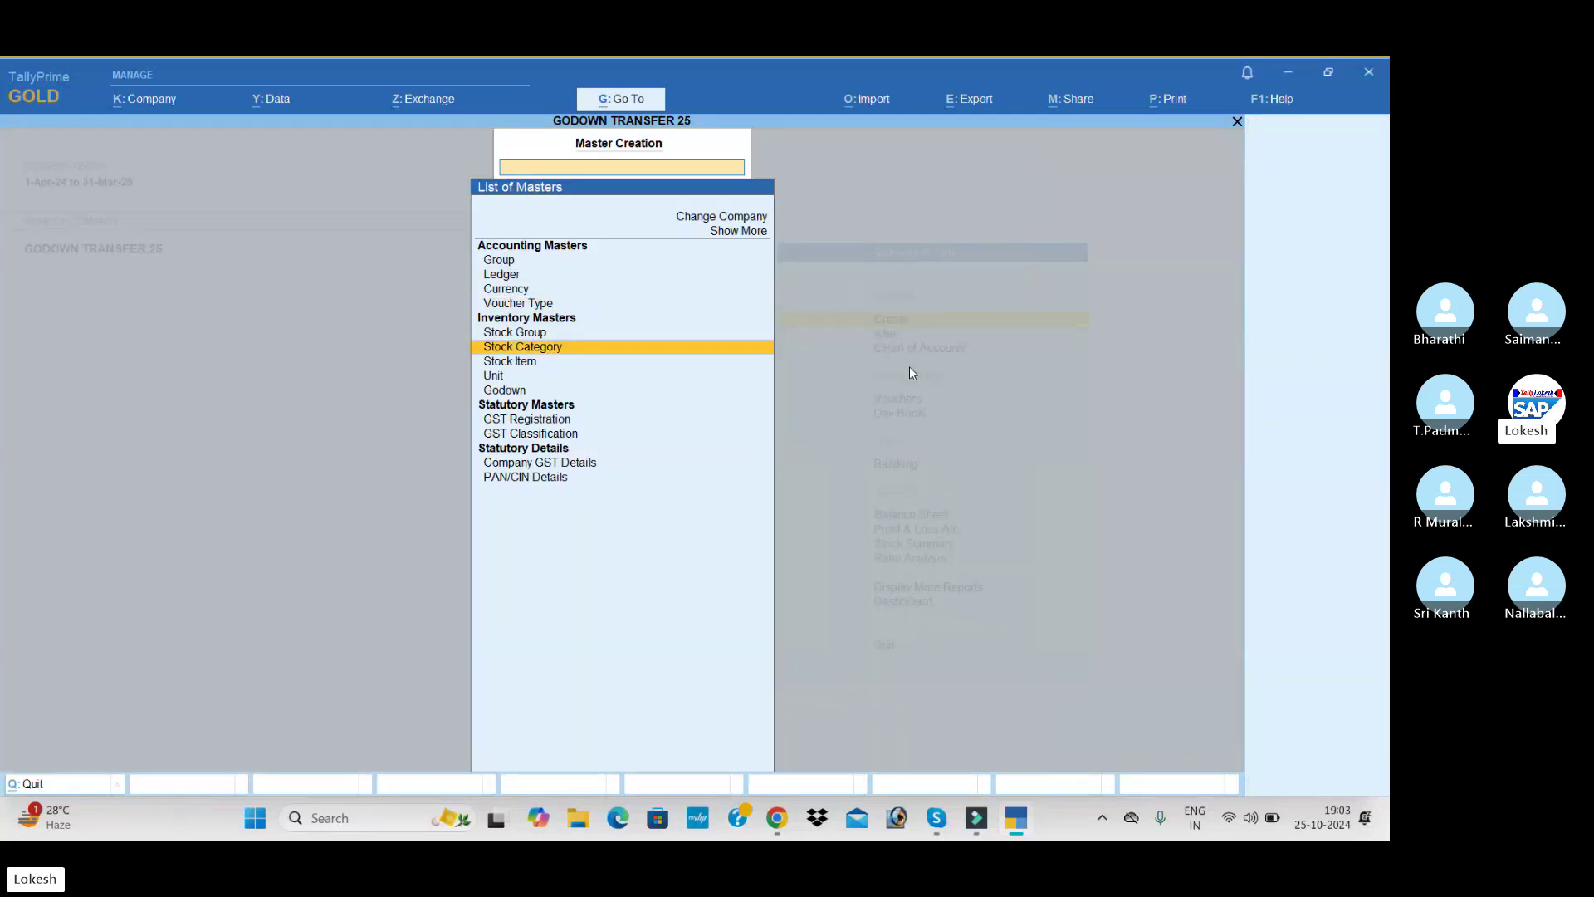
key("Down")
key("Down")
key("Return")
type("nos")
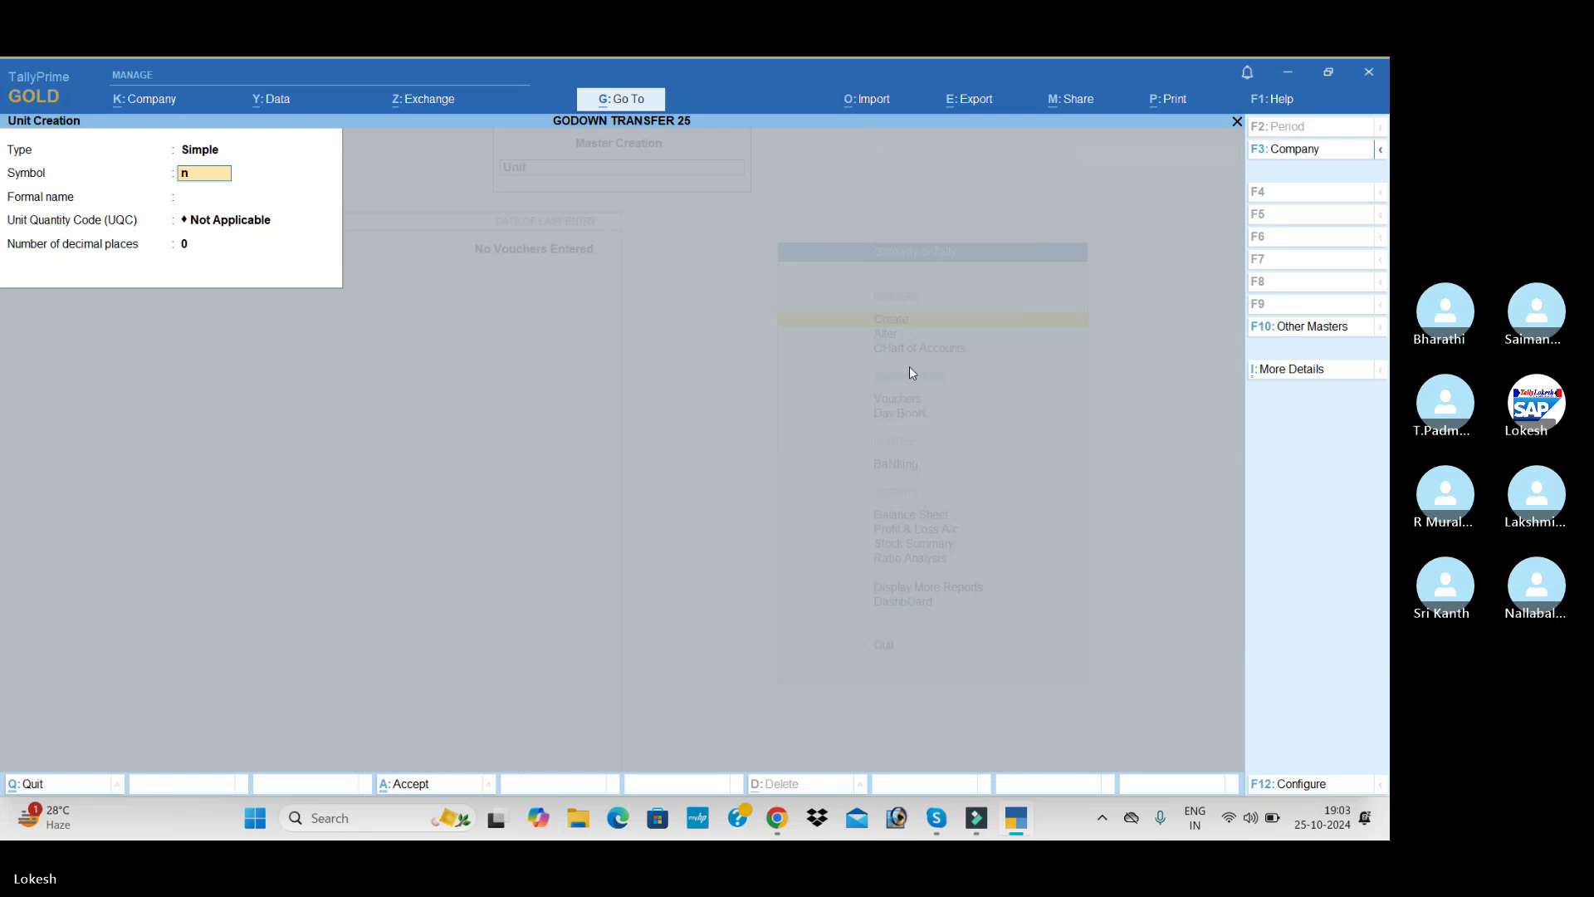
key("Return")
key("Return")
type("no")
key("Return")
key("Return")
key("Return")
key("Escape")
Start a new stock item named Hard Disk under Primary with nos as its unit.
key("Return")
key("Up")
key("Return")
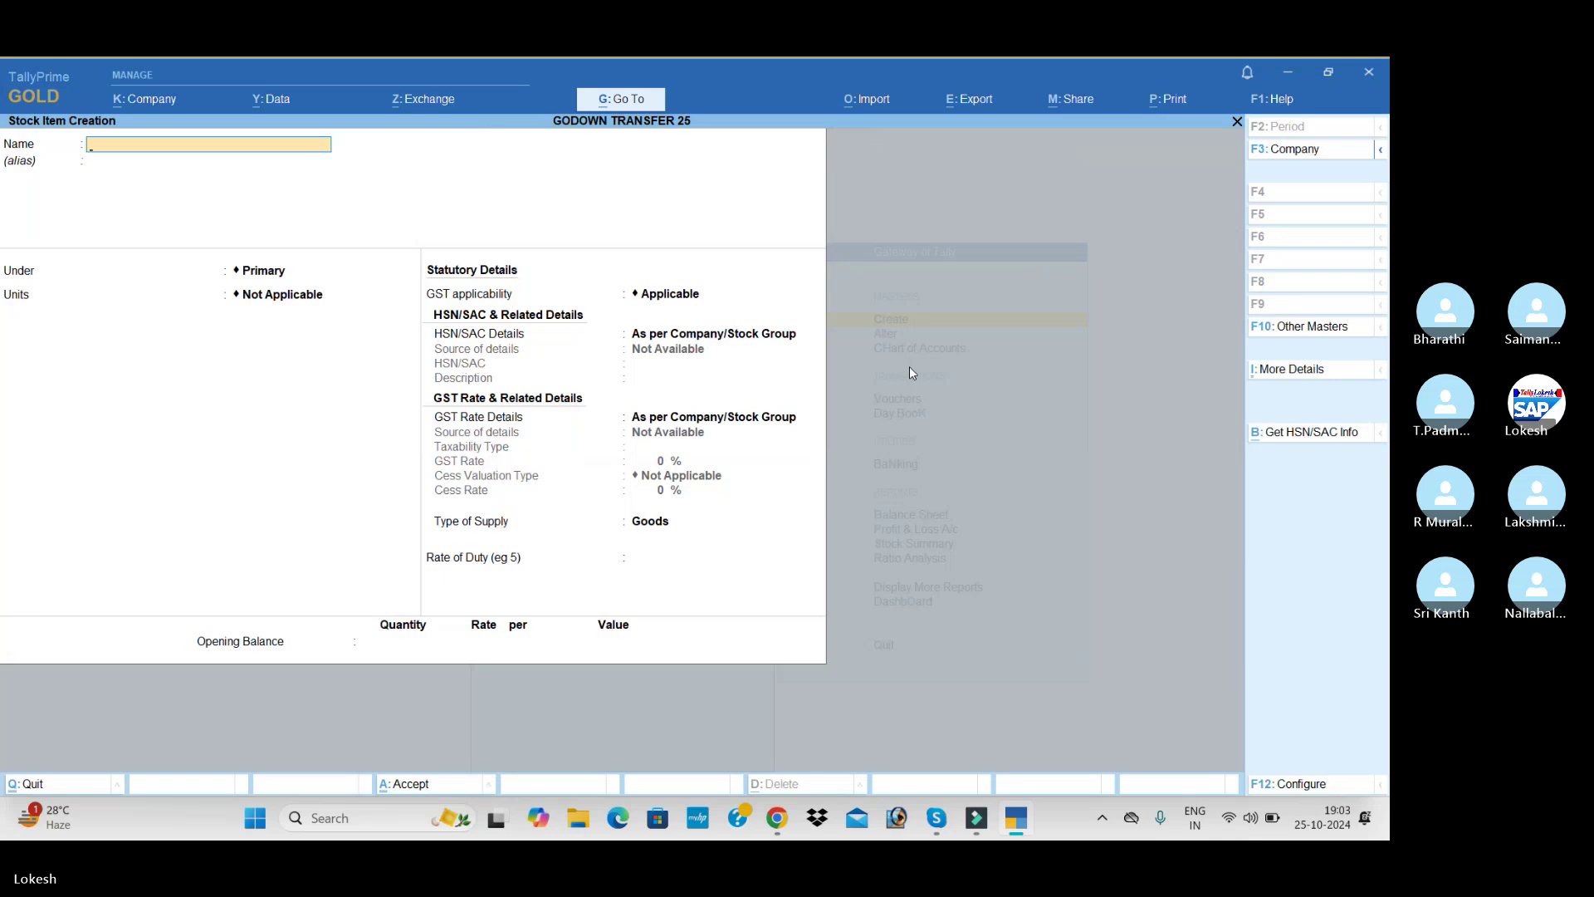
type("Hard Disk")
key("Return")
key("Return")
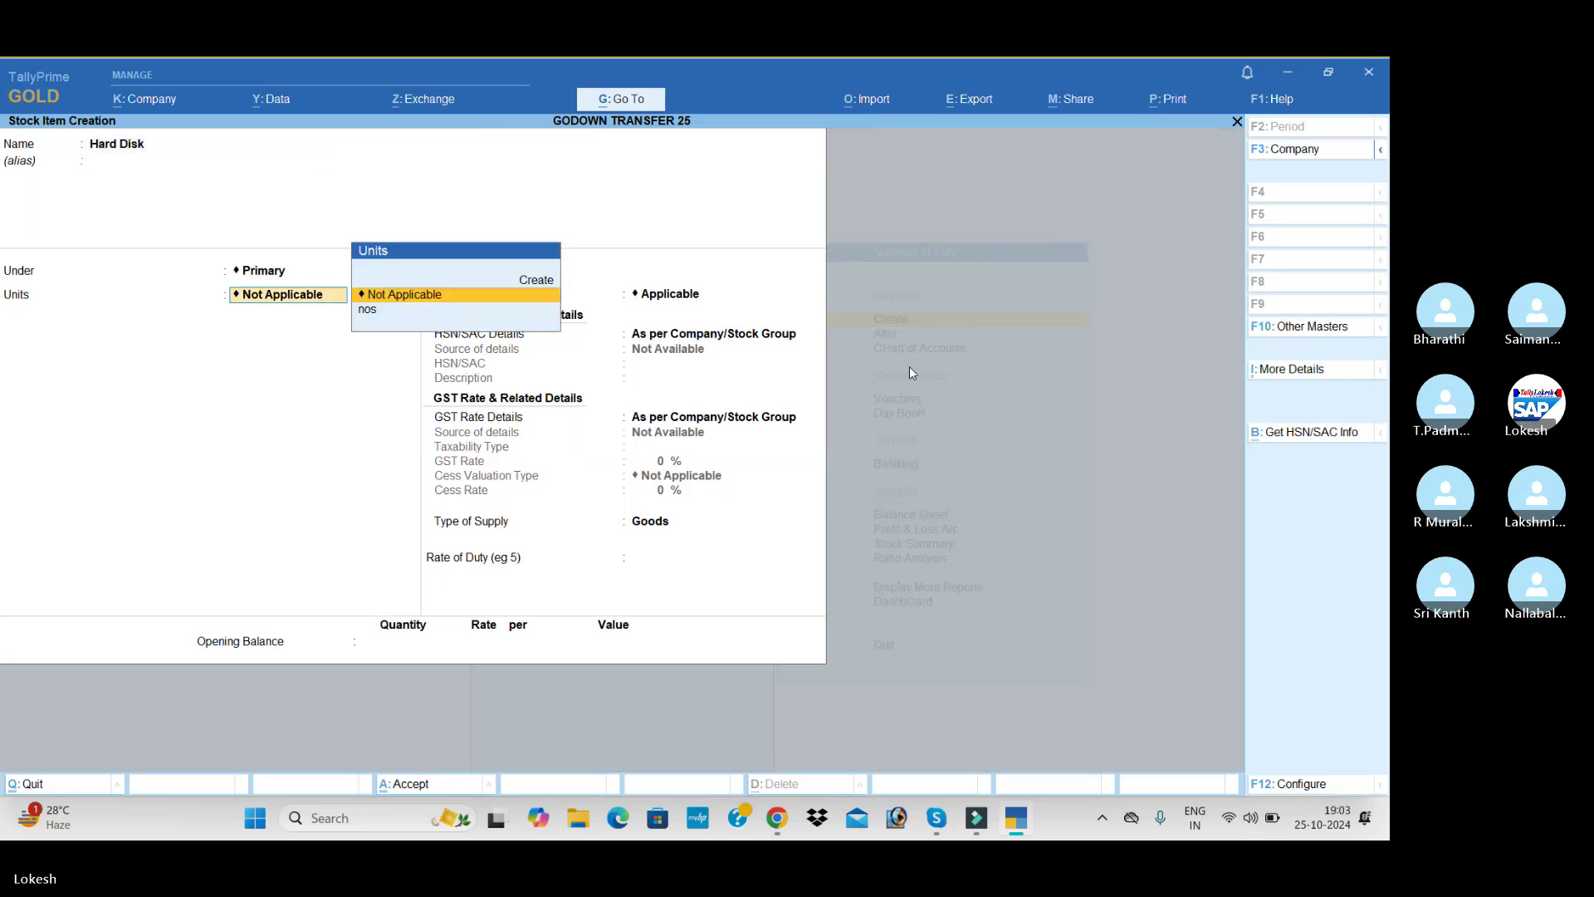
key("Down")
key("Return")
Set the Hard Disk item's HSN/SAC details to Specify Details Here and enter 9854 as the HSN/SAC code.
key("Return")
key("Down")
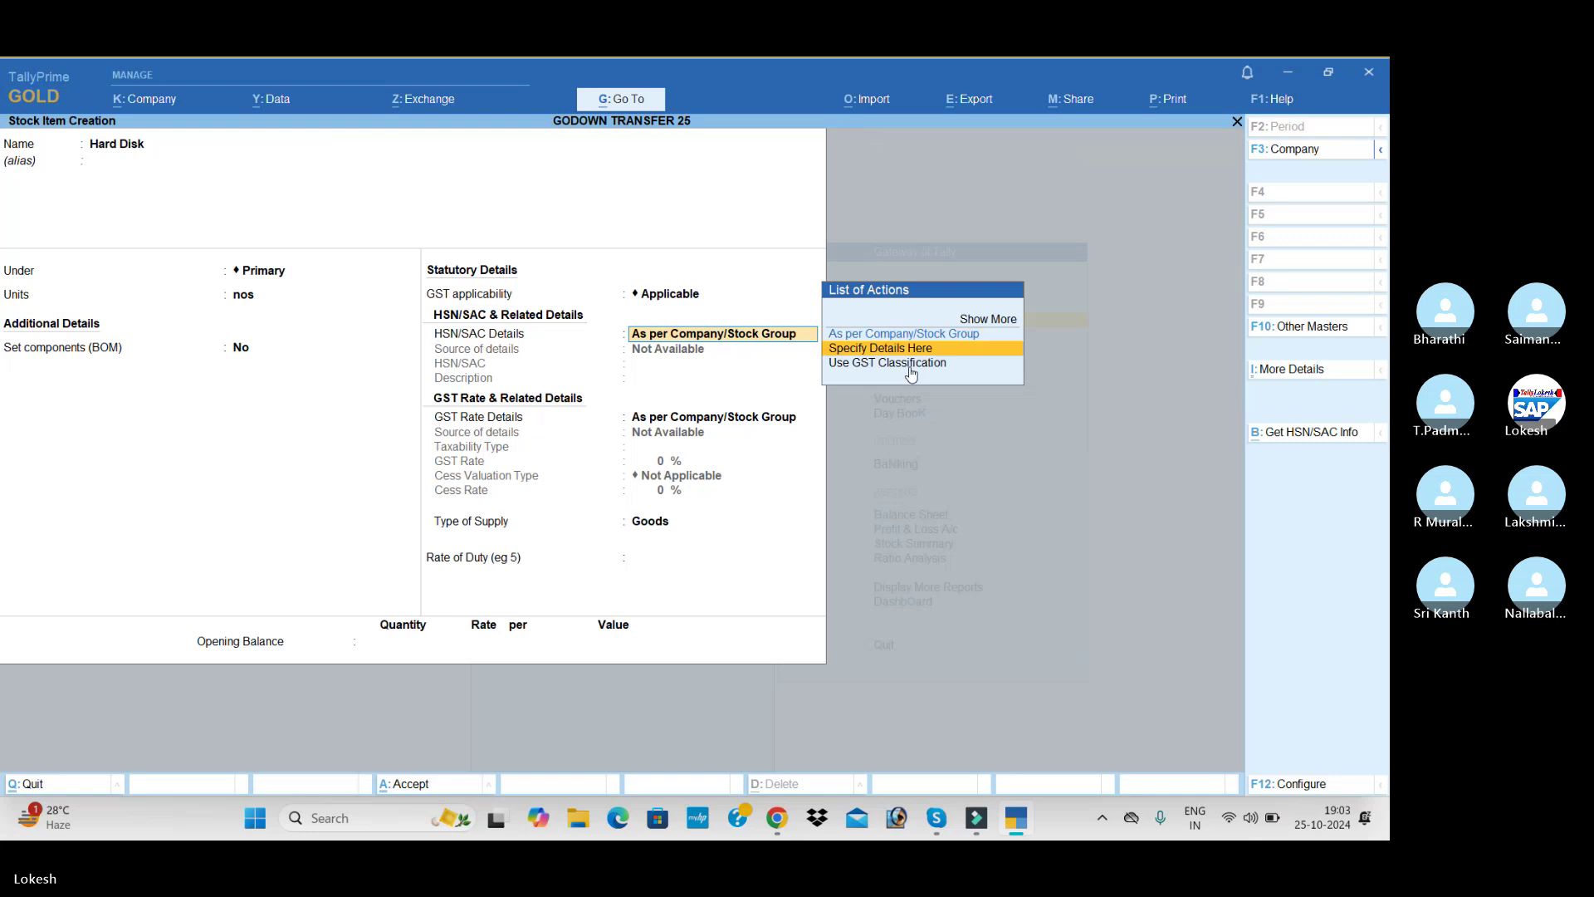
key("Return")
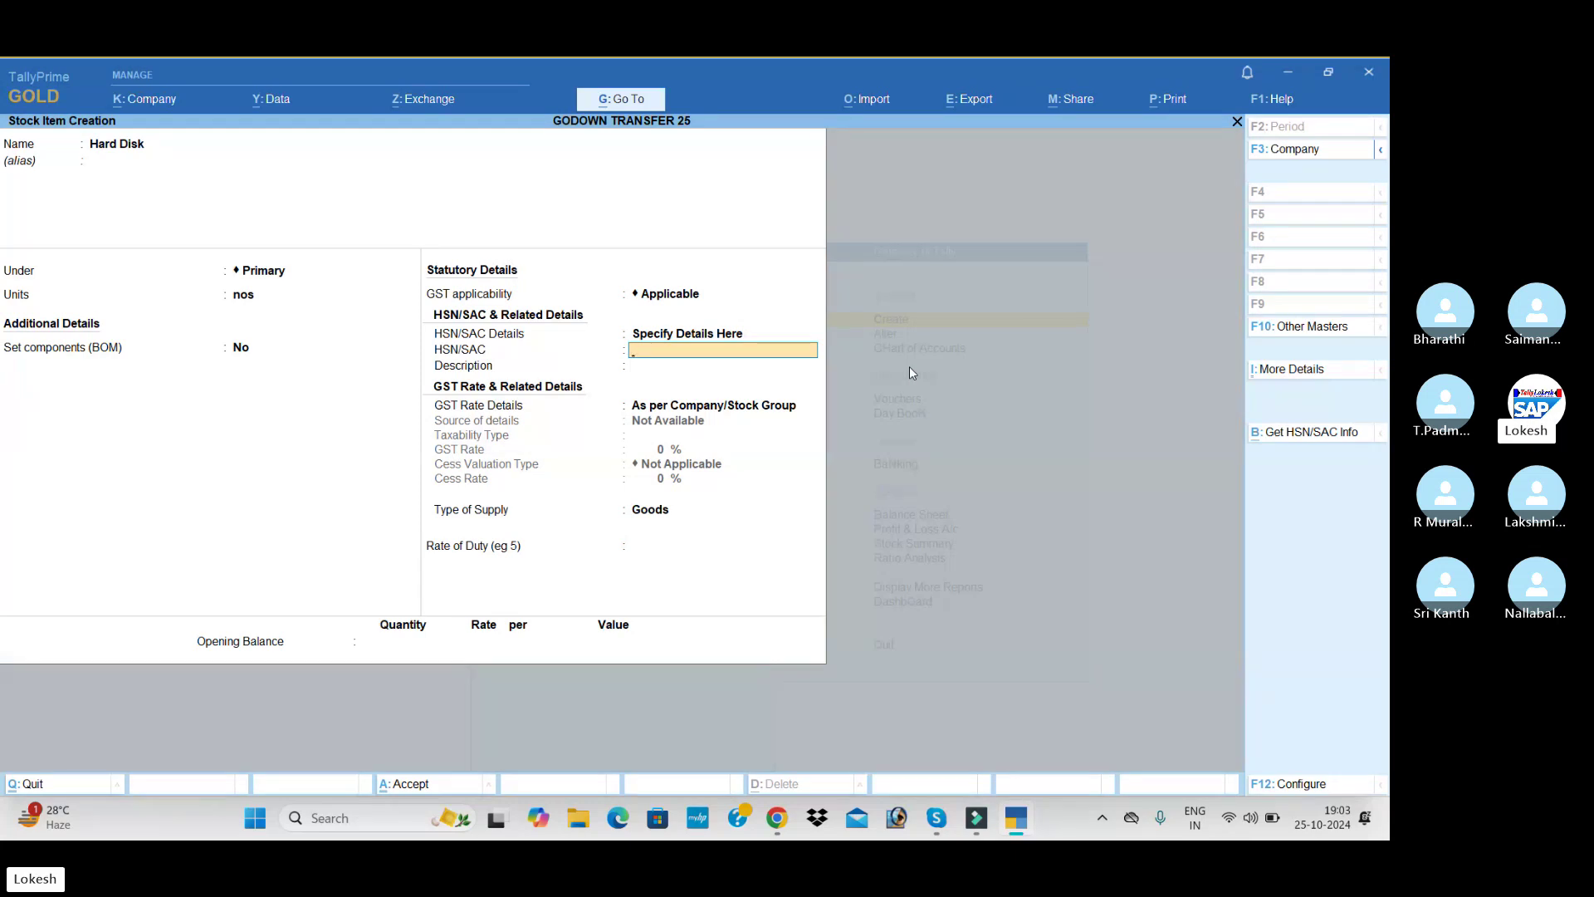
type("9854")
key("Return")
key("Return")
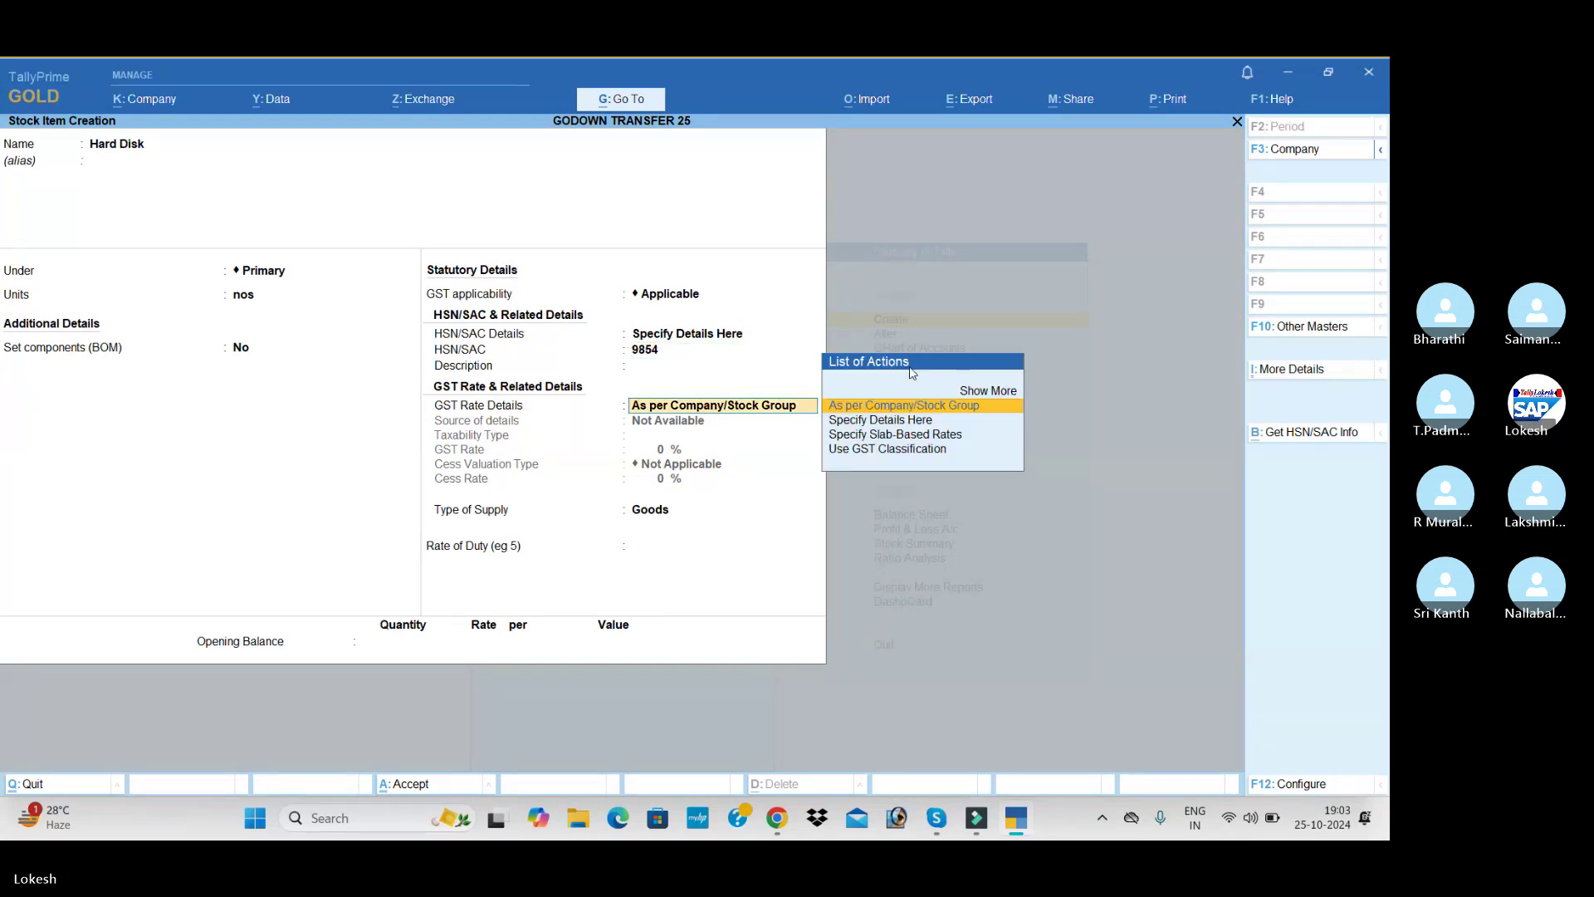
Specify a taxable GST rate of 18% directly for the Hard Disk item, keep Goods as its supply type, and save it.
key("Down")
key("Return")
key("Return")
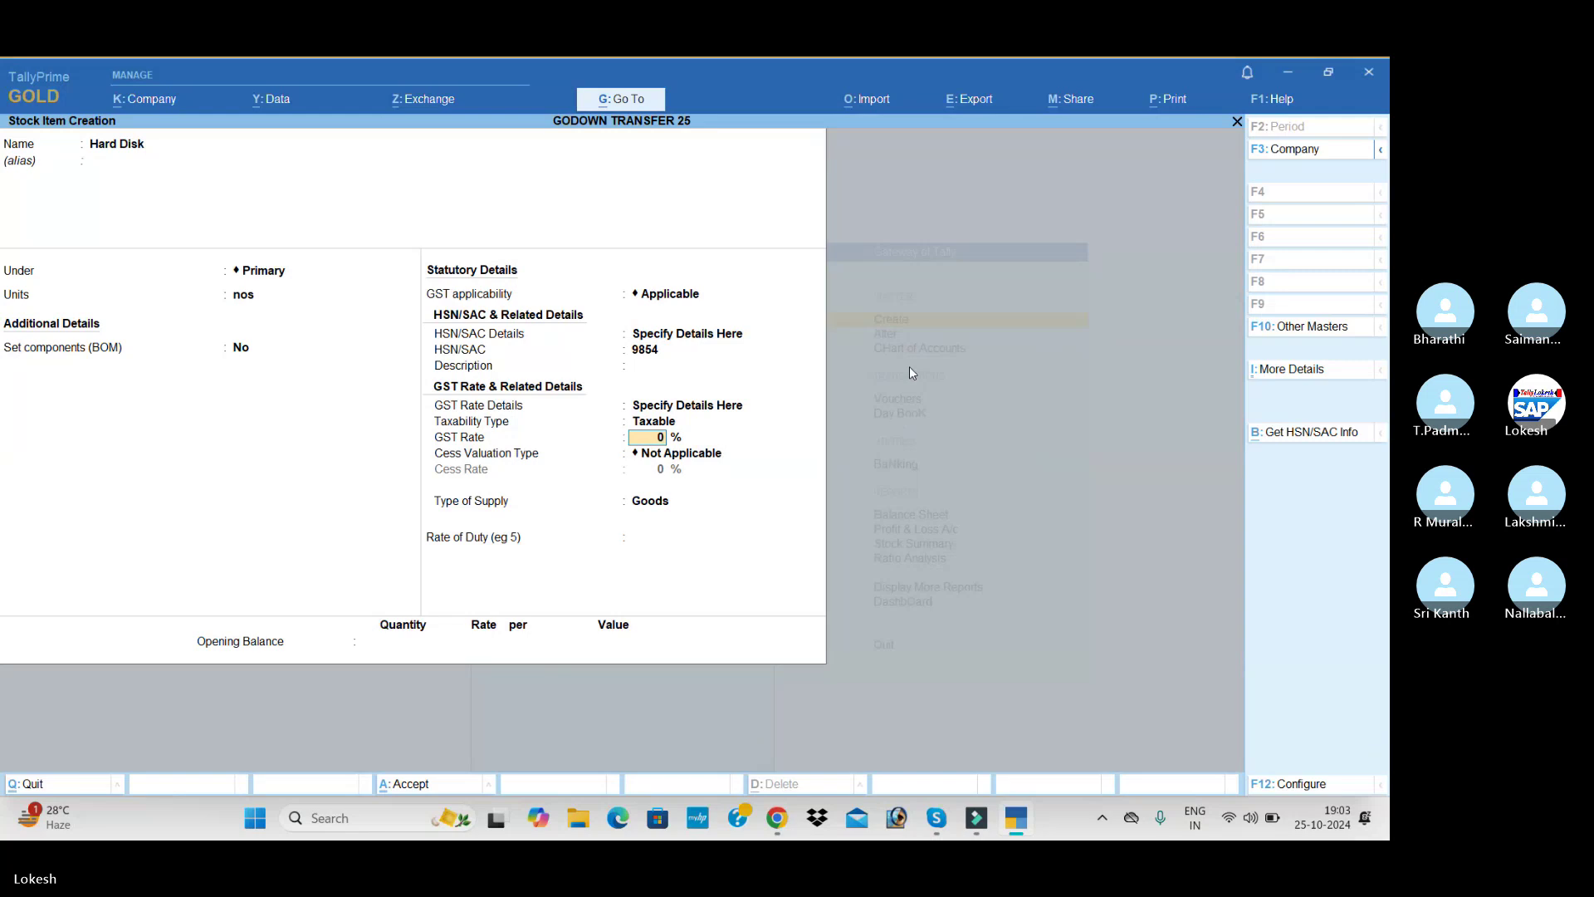
type("18")
key("Return")
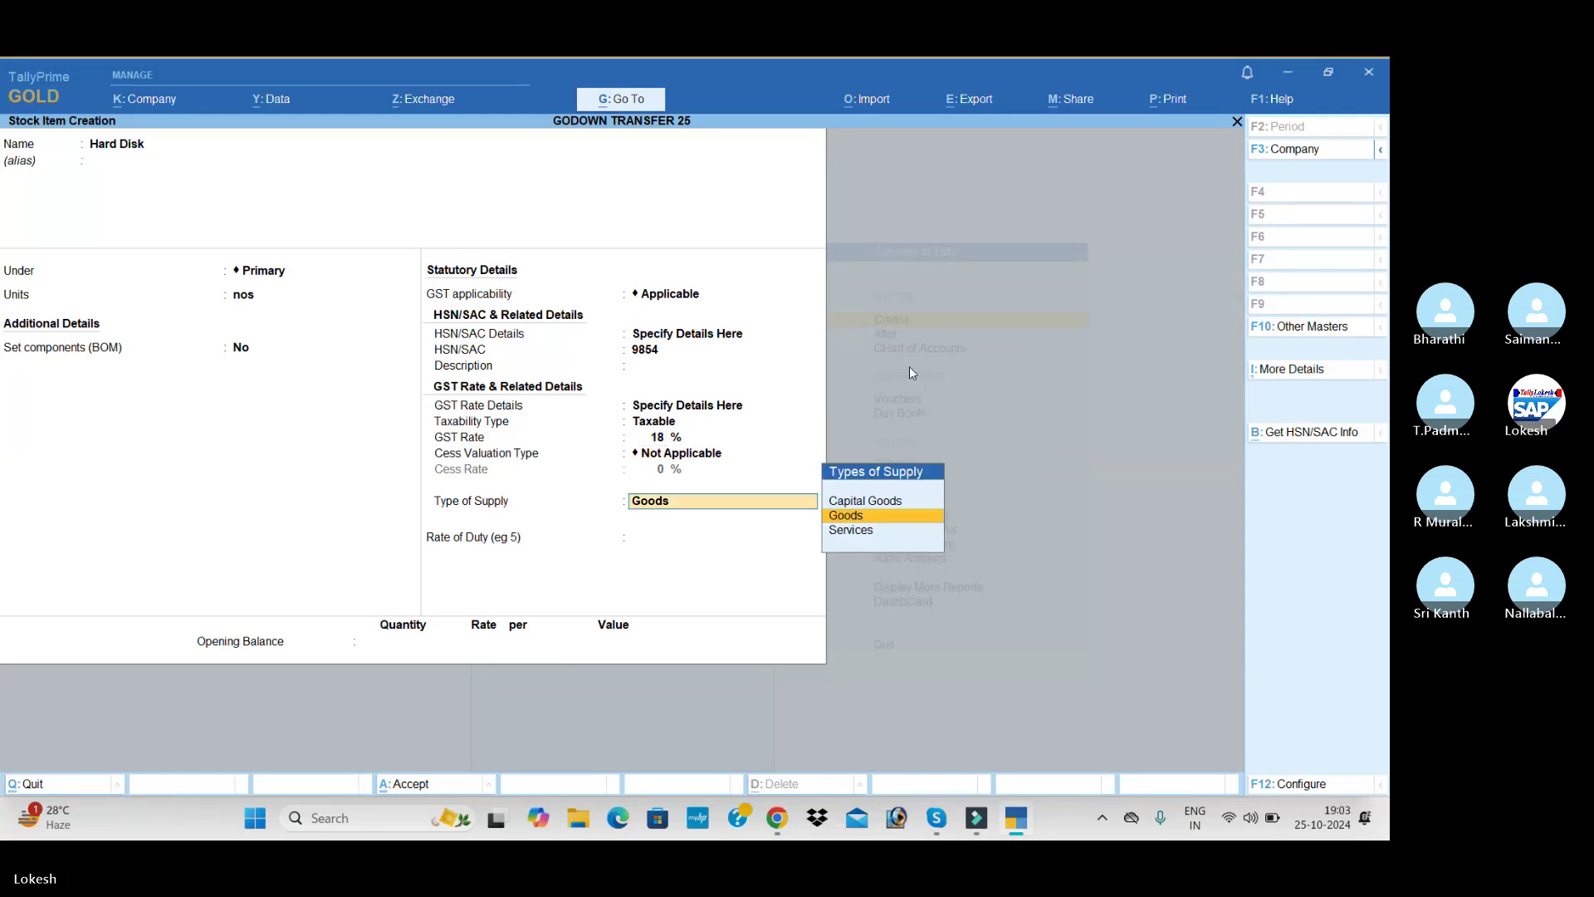
key("Return")
key("Return")
key("Return")
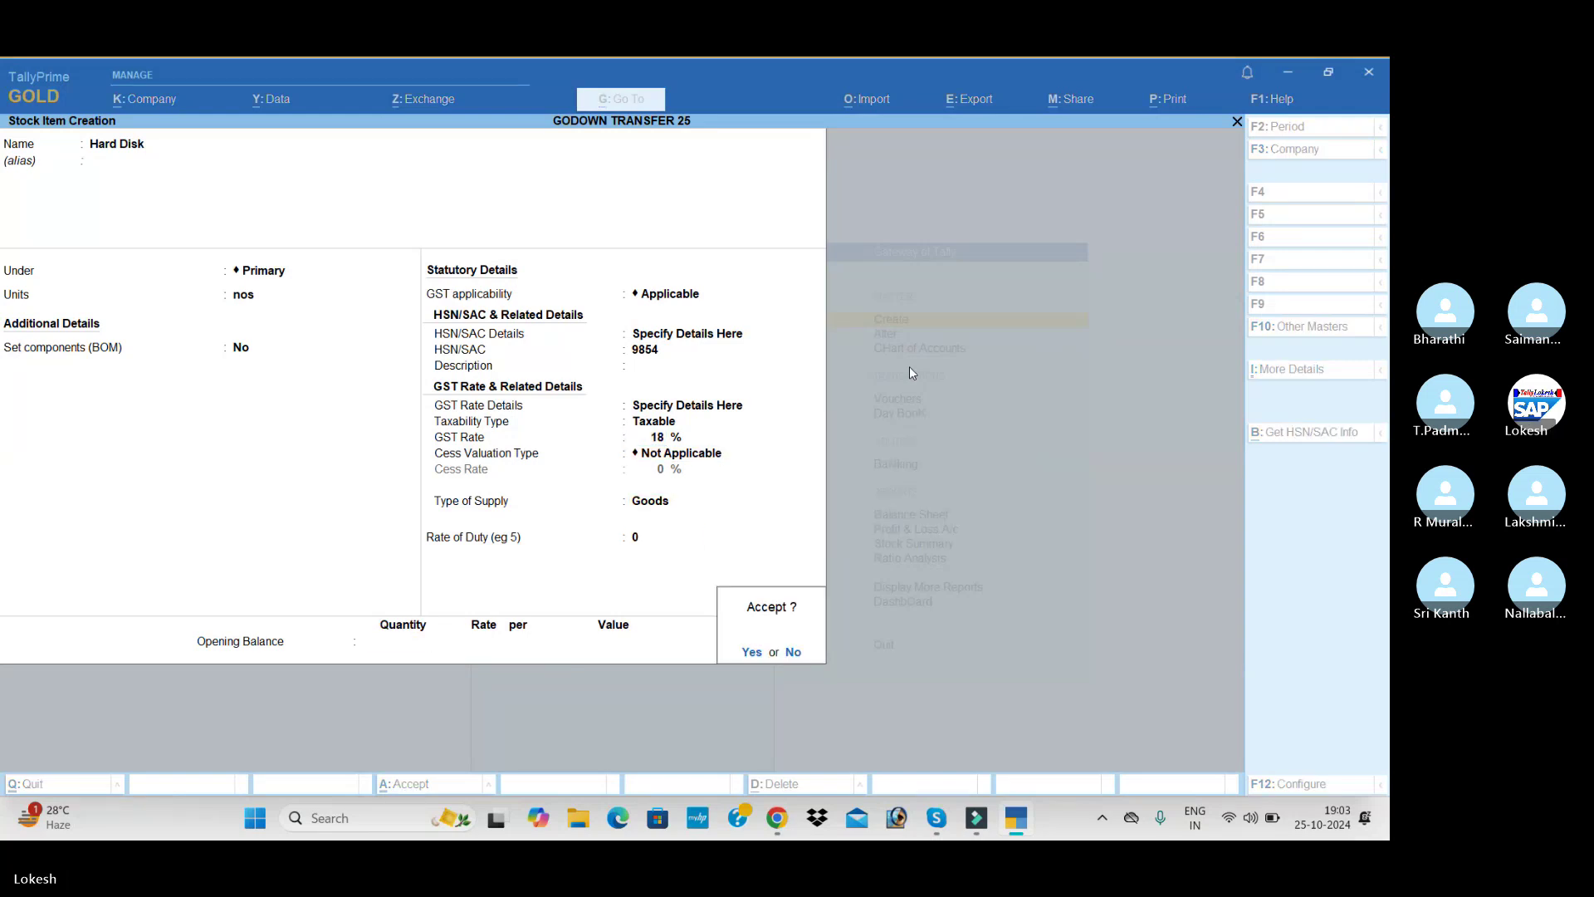
key("Return")
Name the next stock item Monitor, keep it under Primary and set its unit to nos.
type("Monitor")
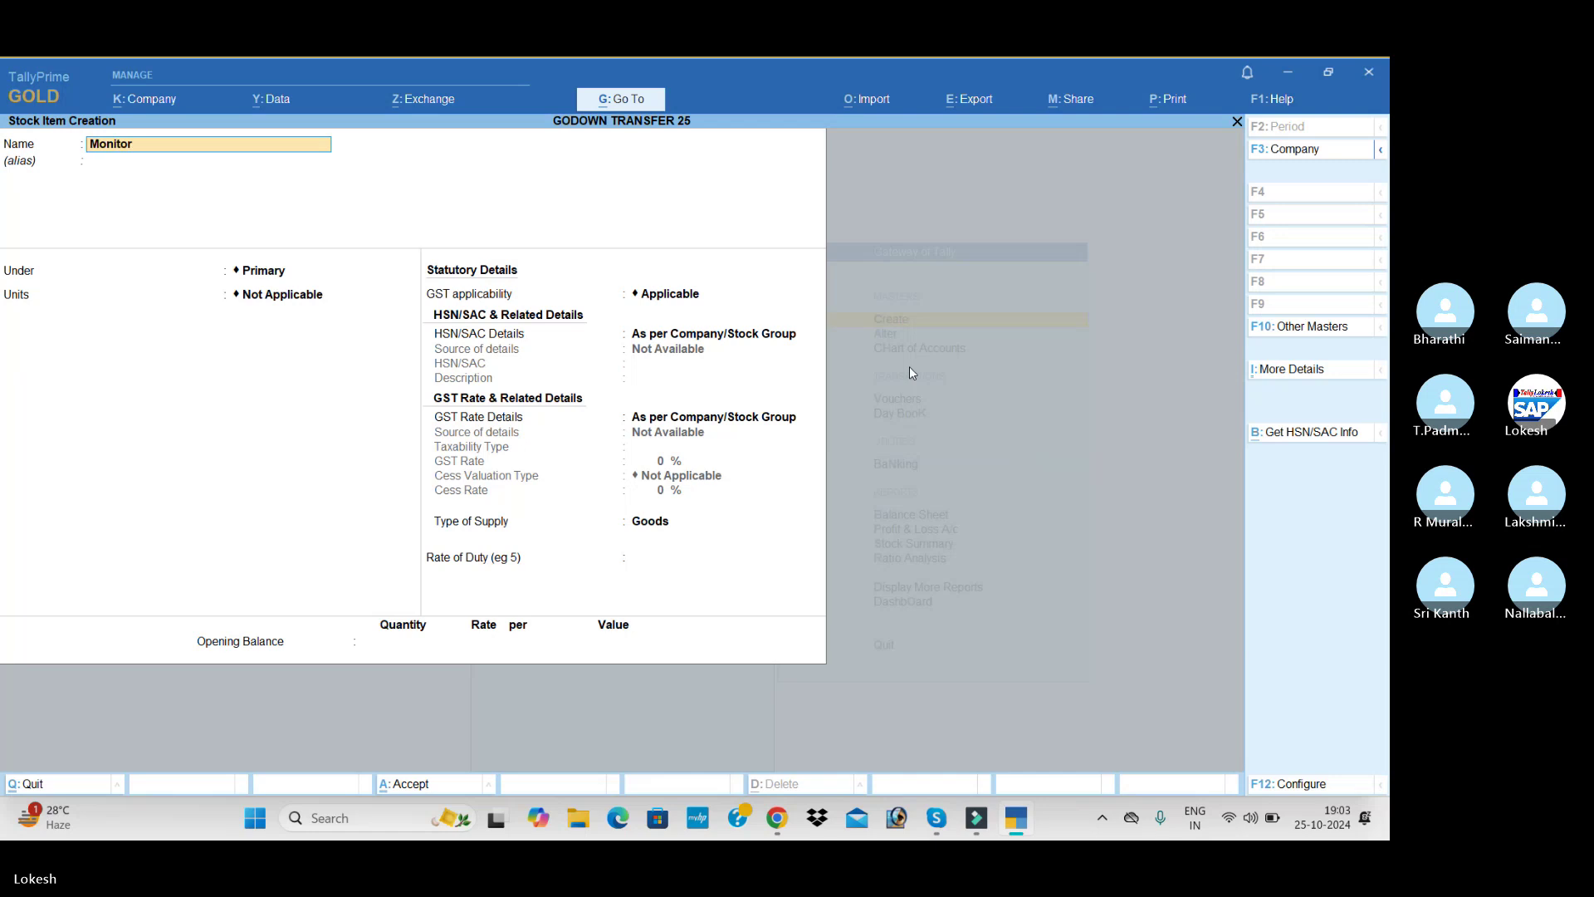
key("Return")
key("Return")
key("Return")
key("Return")
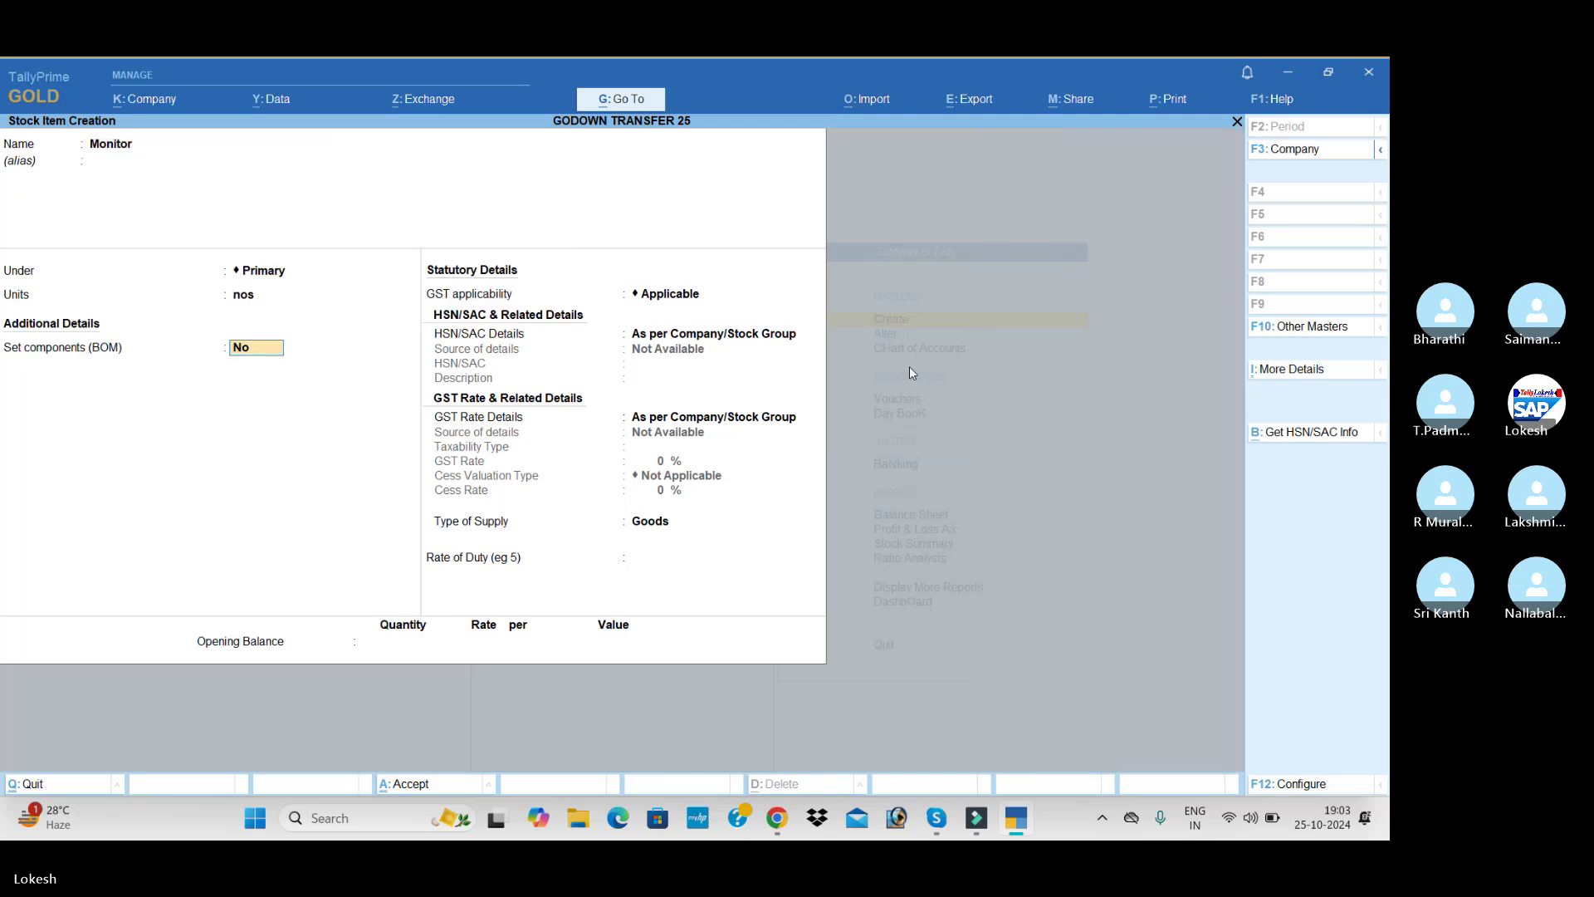
Set the Monitor item's HSN/SAC details to Specify Details Here and enter 3214 as the HSN/SAC code.
key("Return")
key("Return")
key("Down")
key("Return")
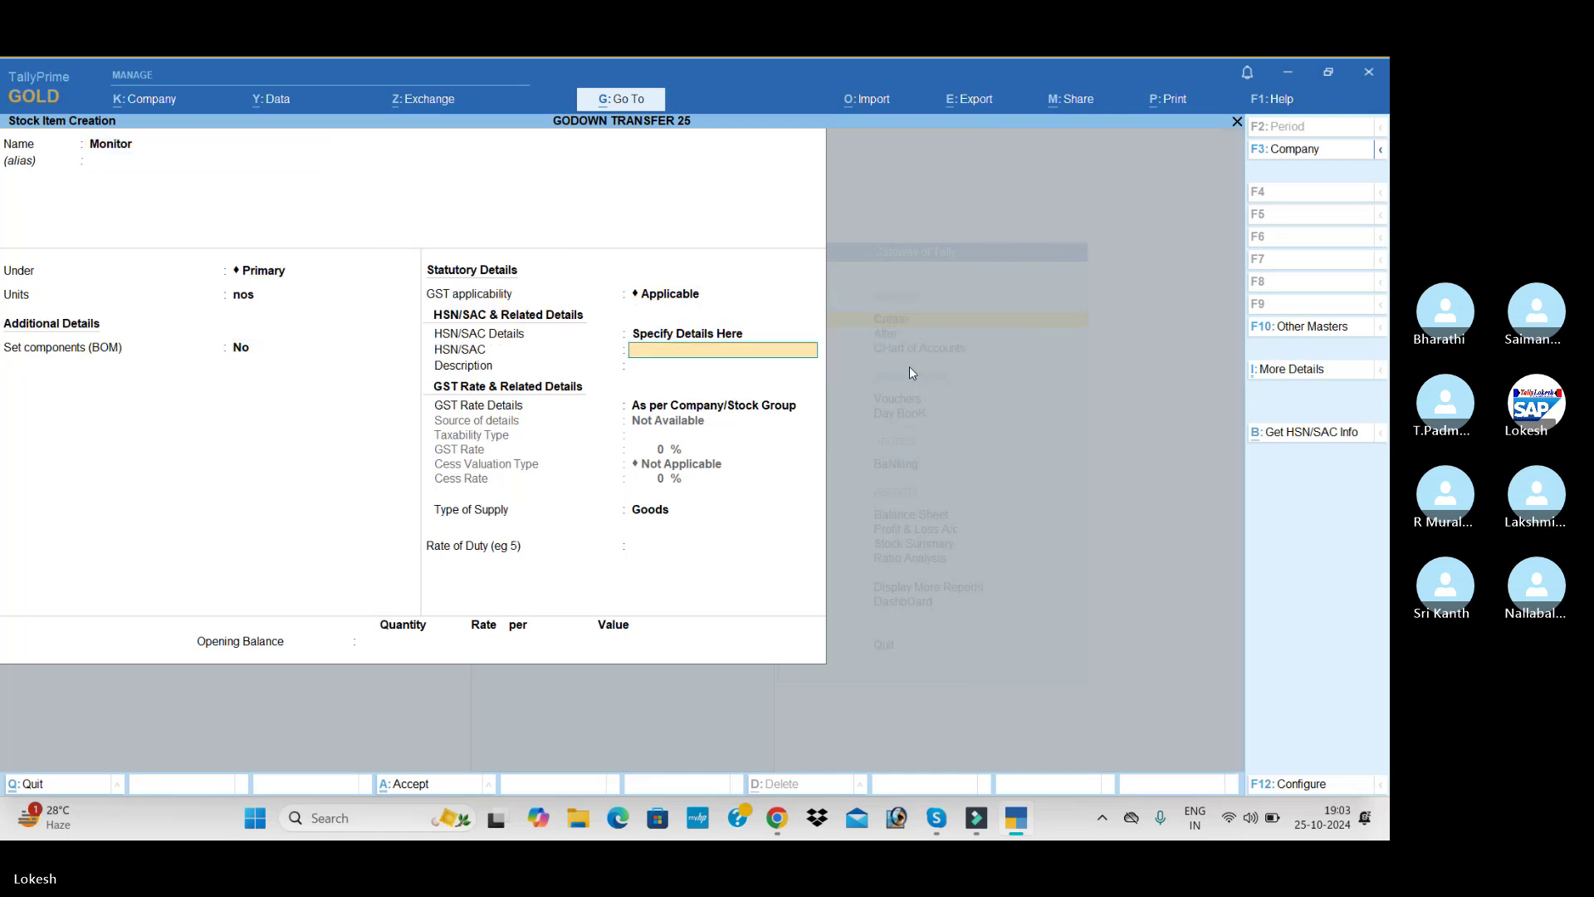
type("3214")
key("Return")
key("Return")
Specify a taxable GST rate of 18% directly for the Monitor item and save it.
key("Down")
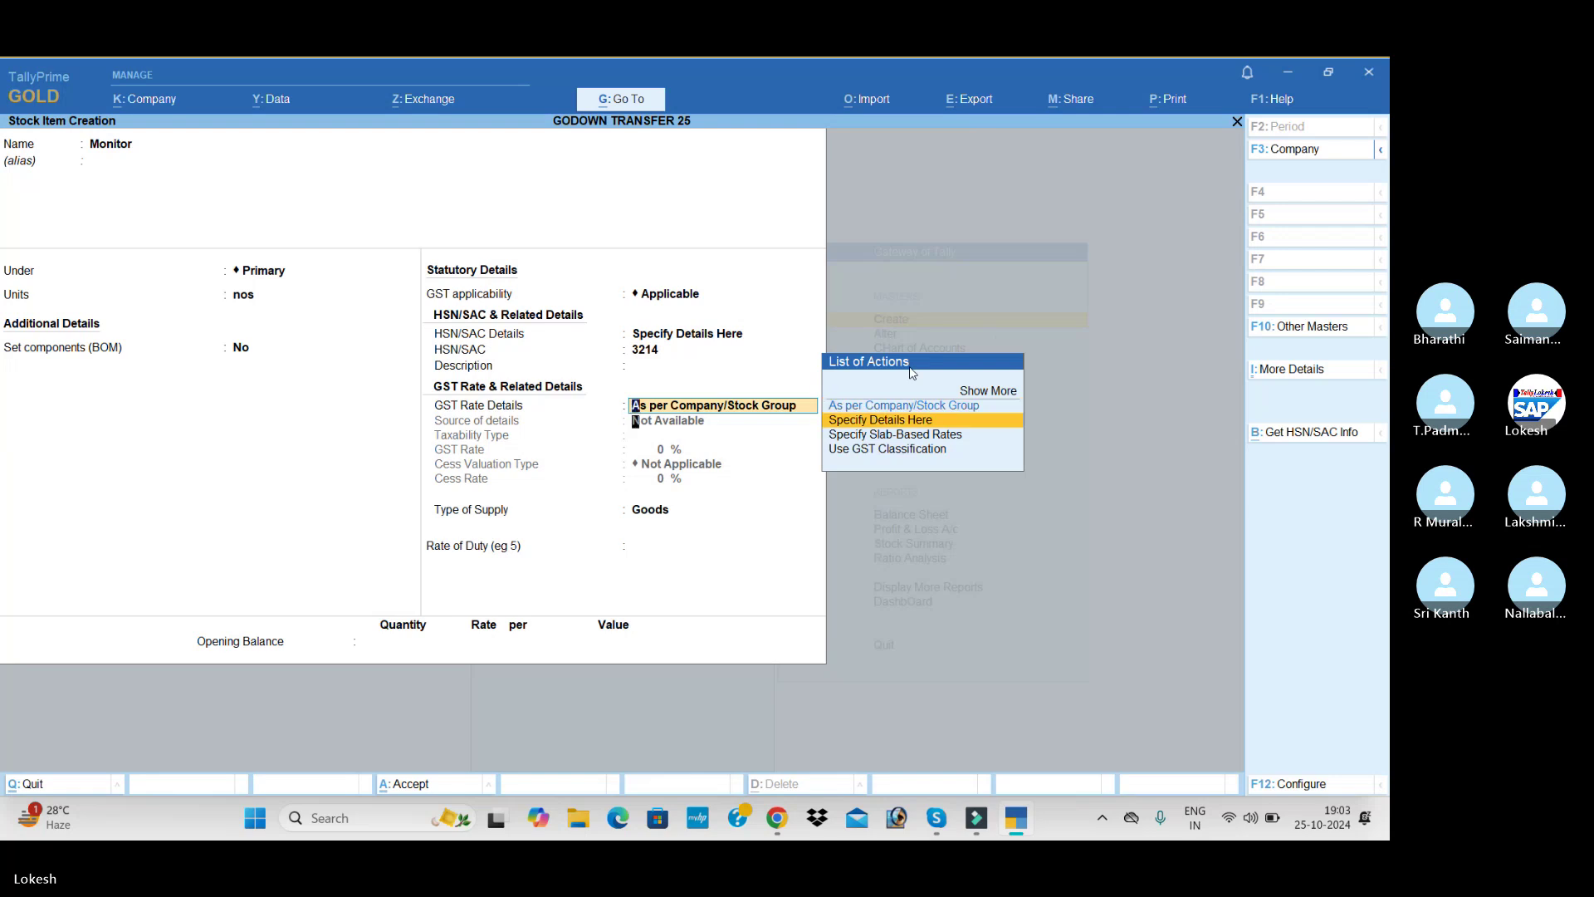
key("Return")
type("18")
key("Return")
key("Return")
key("Return")
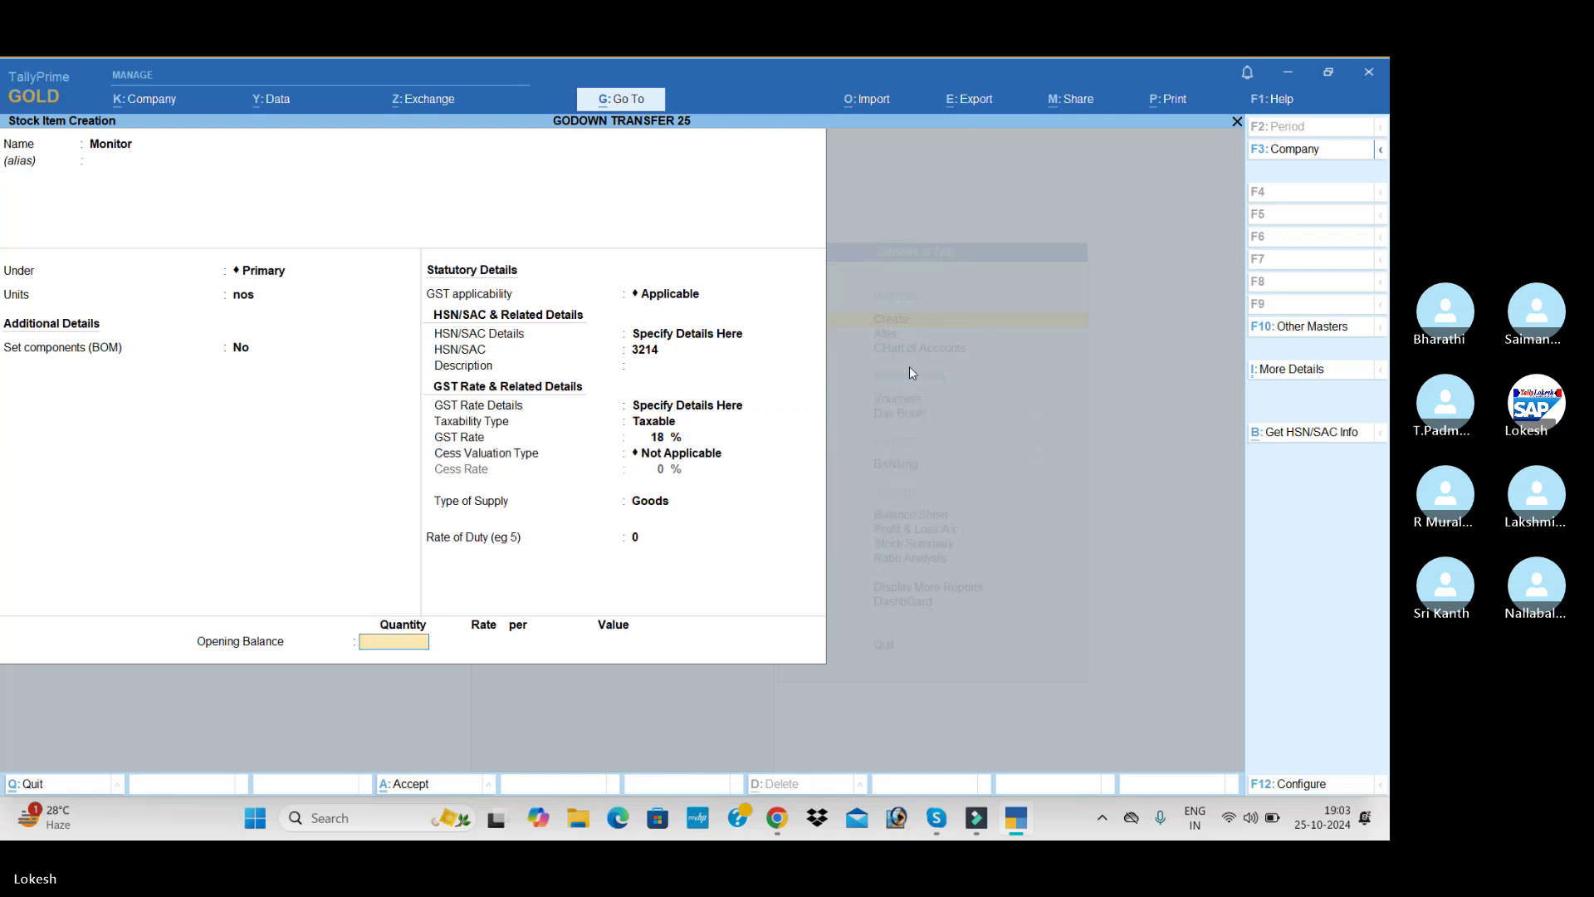
key("Return")
key("Return")
Name the next stock item Processor Athlon, keep it under Primary and set its unit to nos.
type("P")
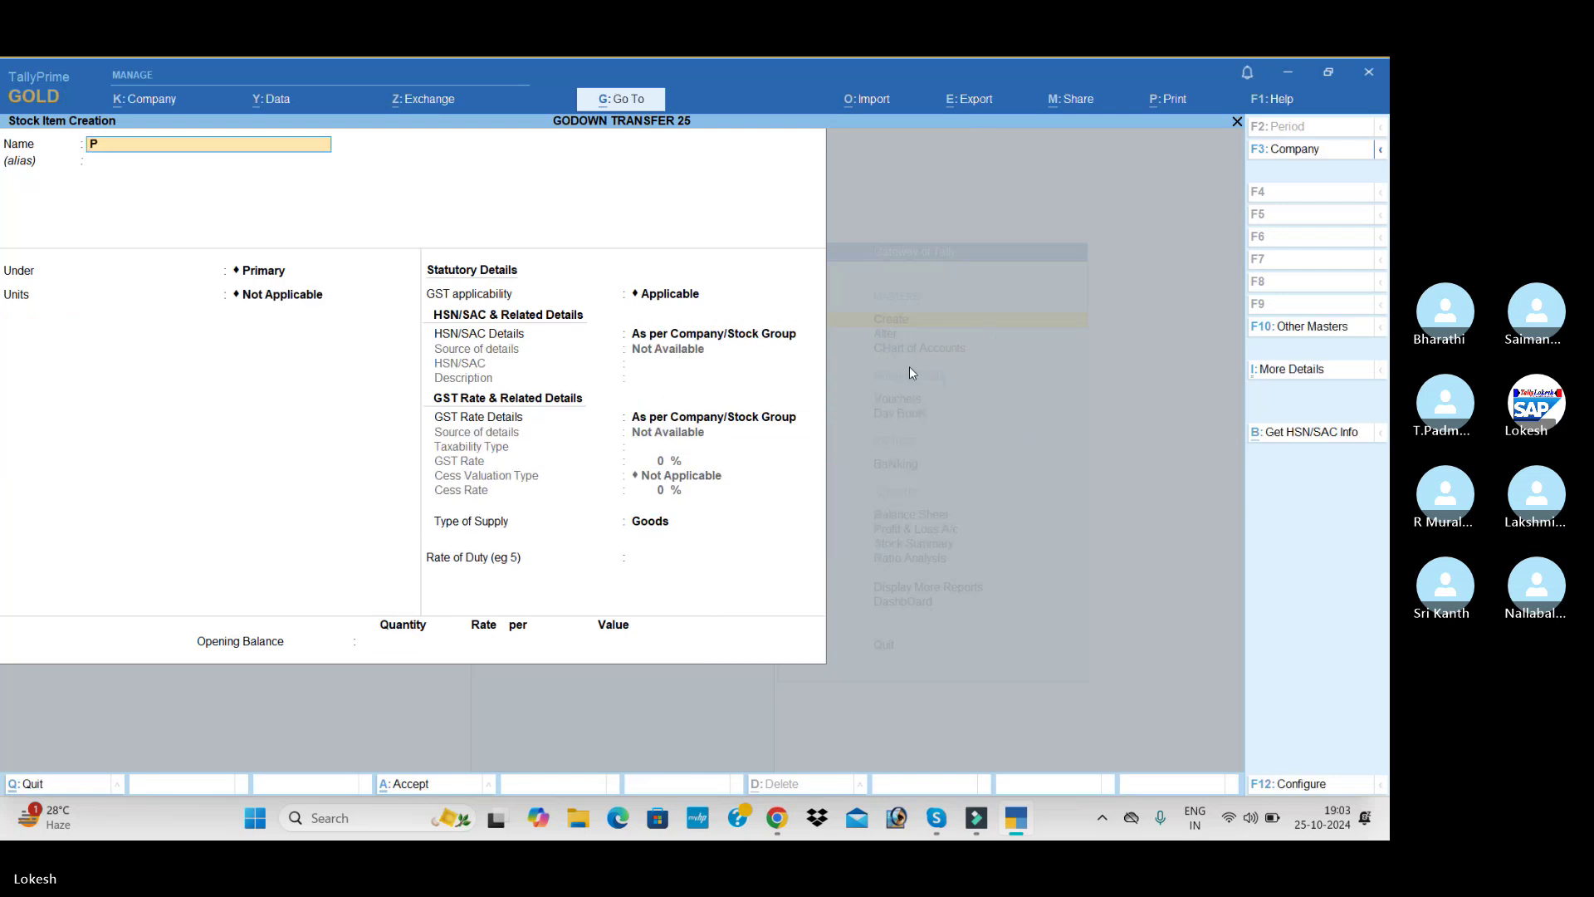
type("rocessor athlon")
key("Return")
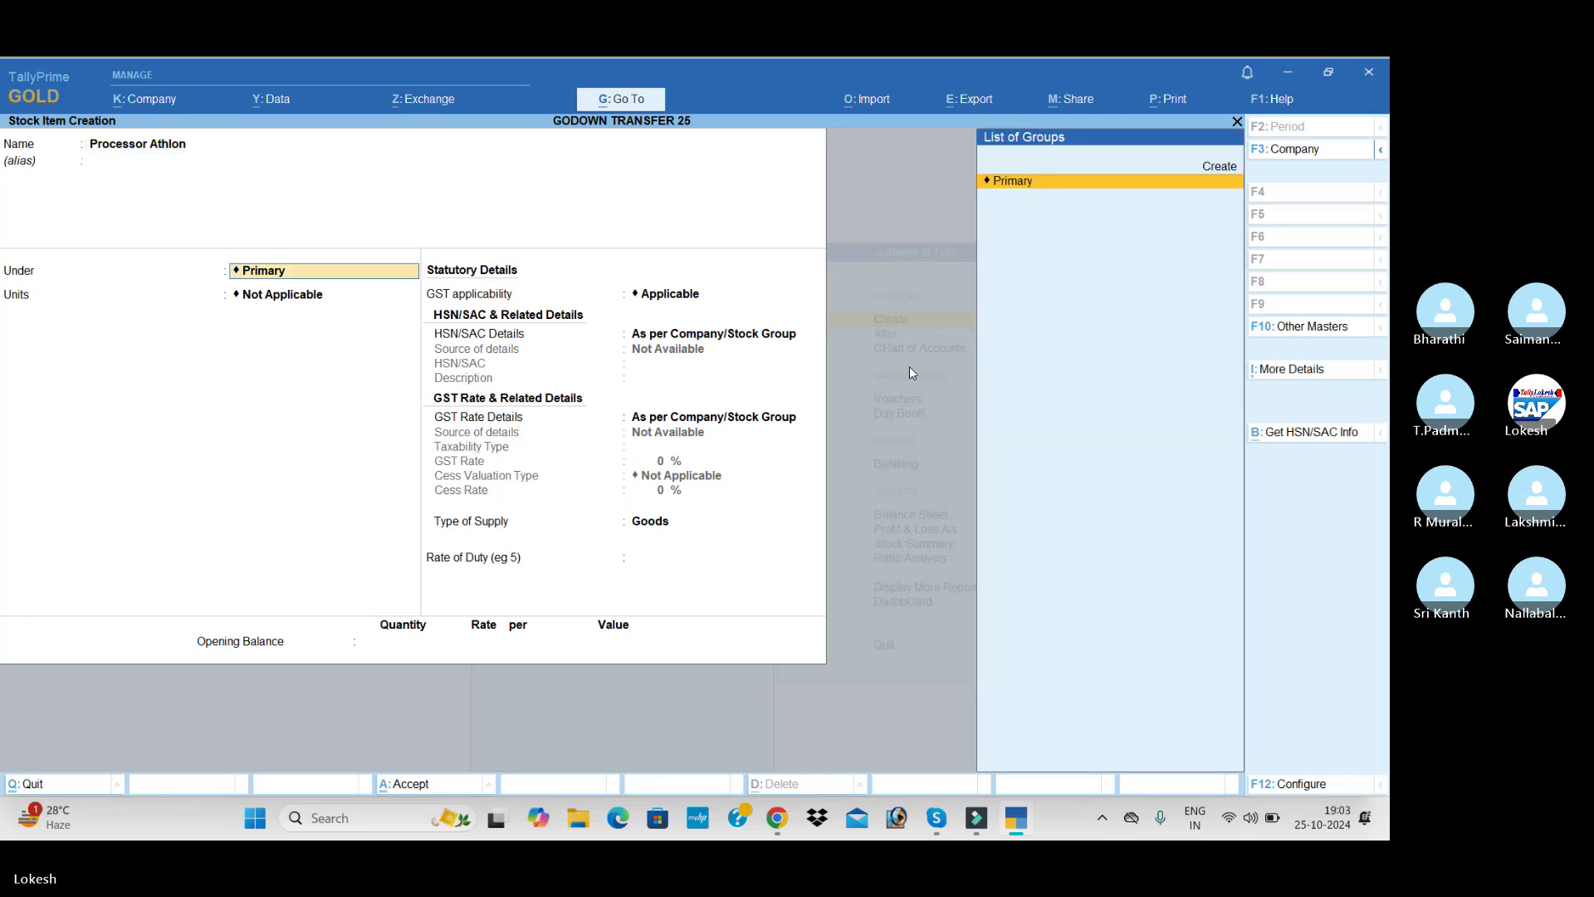
key("Return")
key("Down")
key("Return")
Set the Processor Athlon item's HSN/SAC details to Specify Details Here and enter 3215 as the HSN/SAC code.
key("Return")
key("Down")
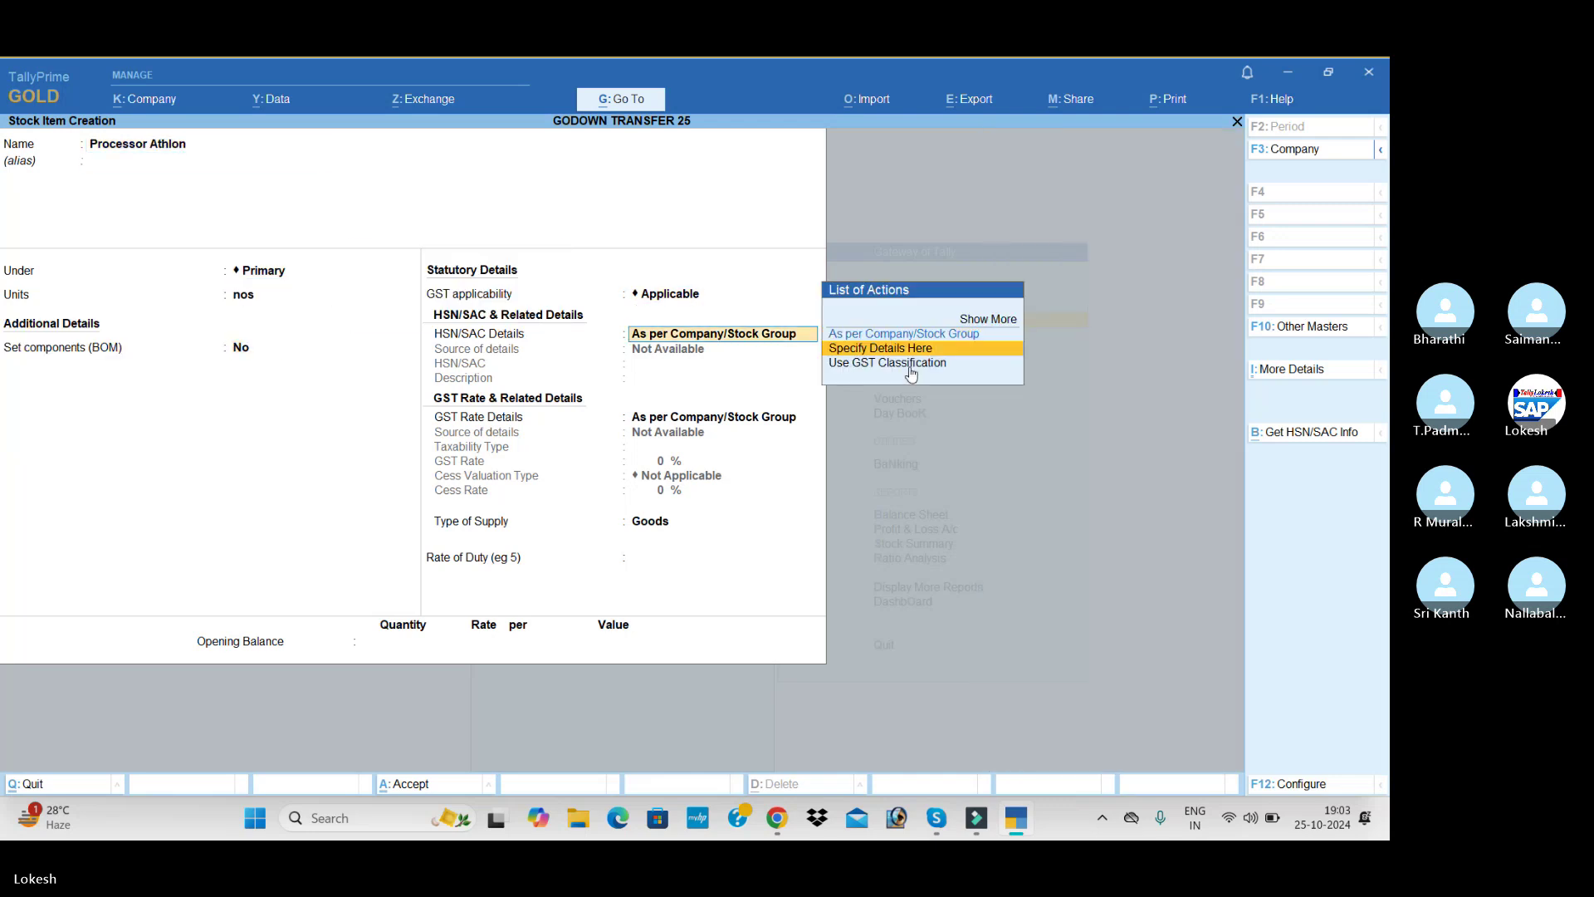
key("Return")
type("3215")
key("Return")
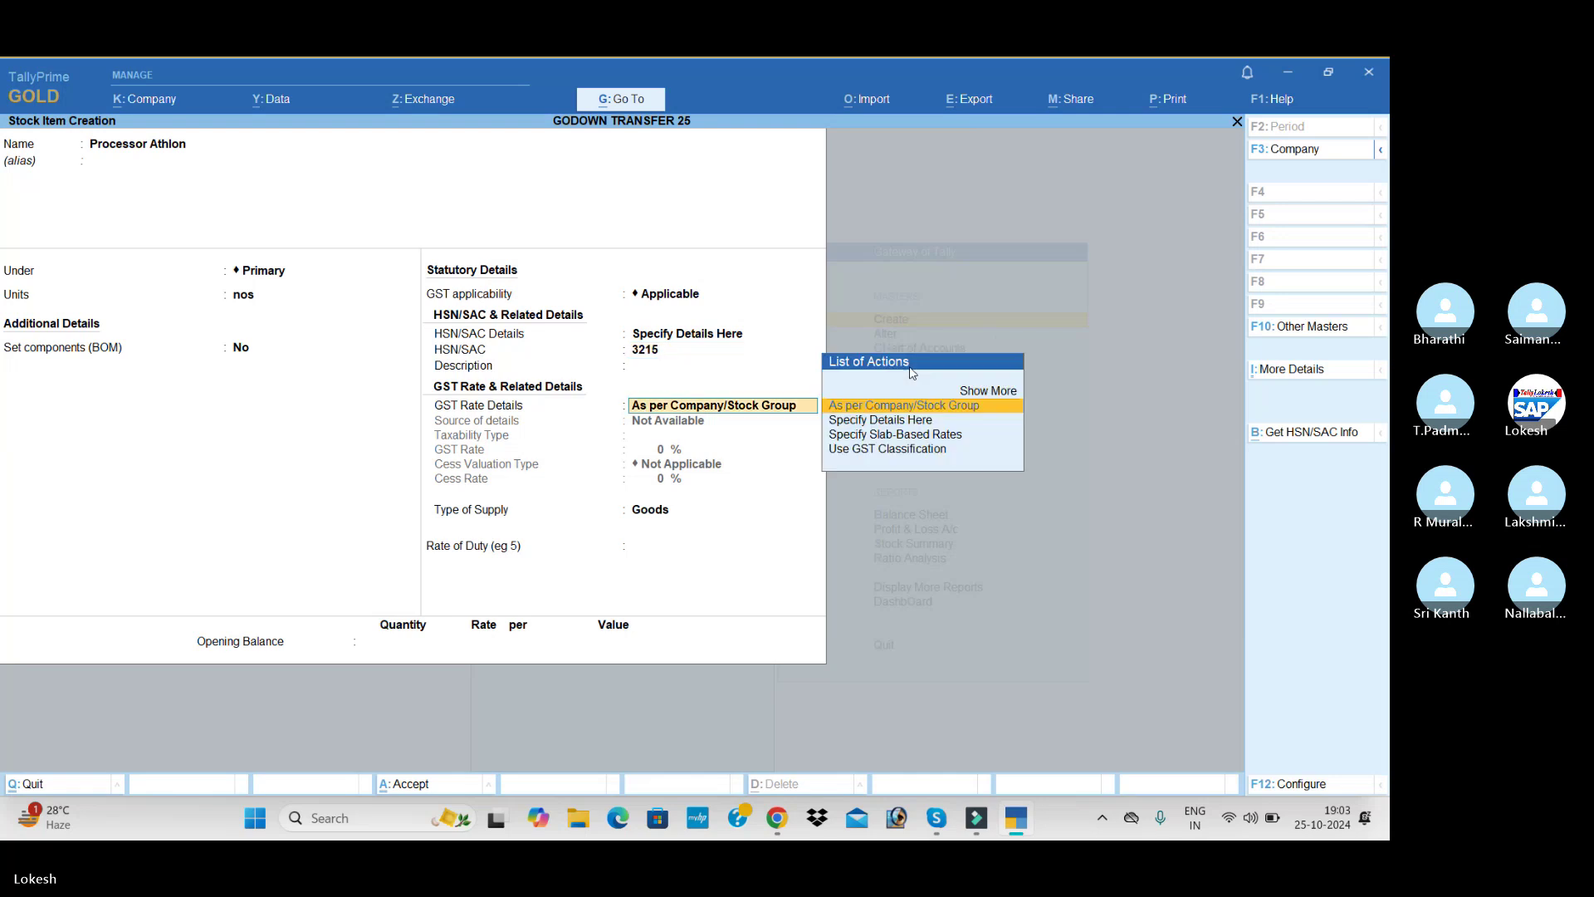
Specify a taxable GST rate of 18% directly for the Processor Athlon item and save it.
key("Down")
key("Return")
key("Return")
type("18")
key("Return")
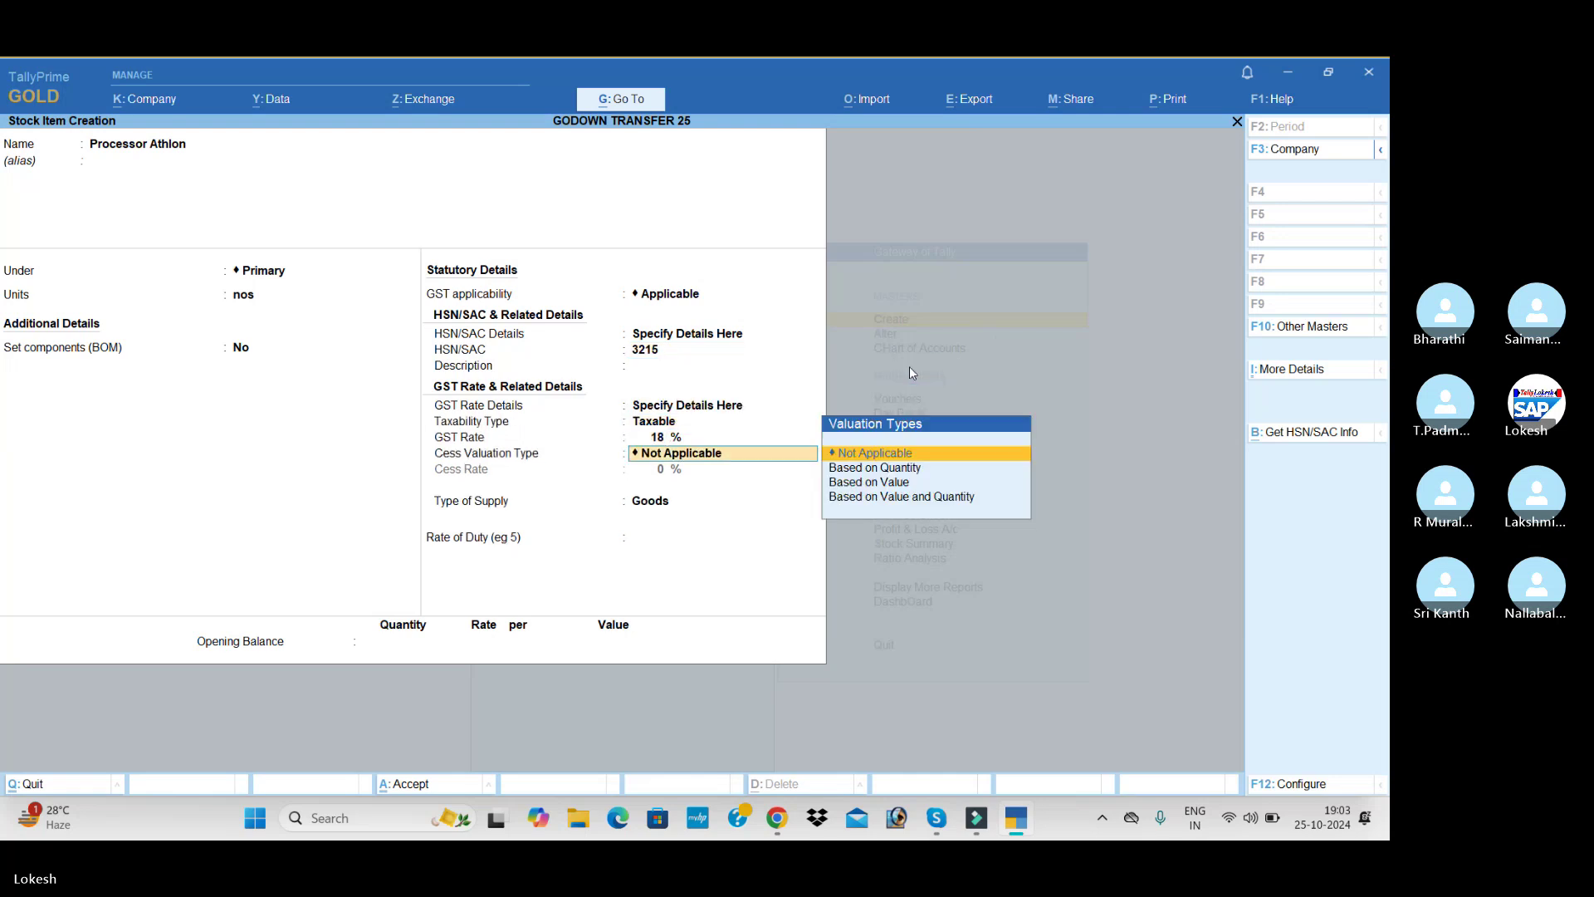
key("Return")
key("Return")
key("Return")
key("Return")
key("Return")
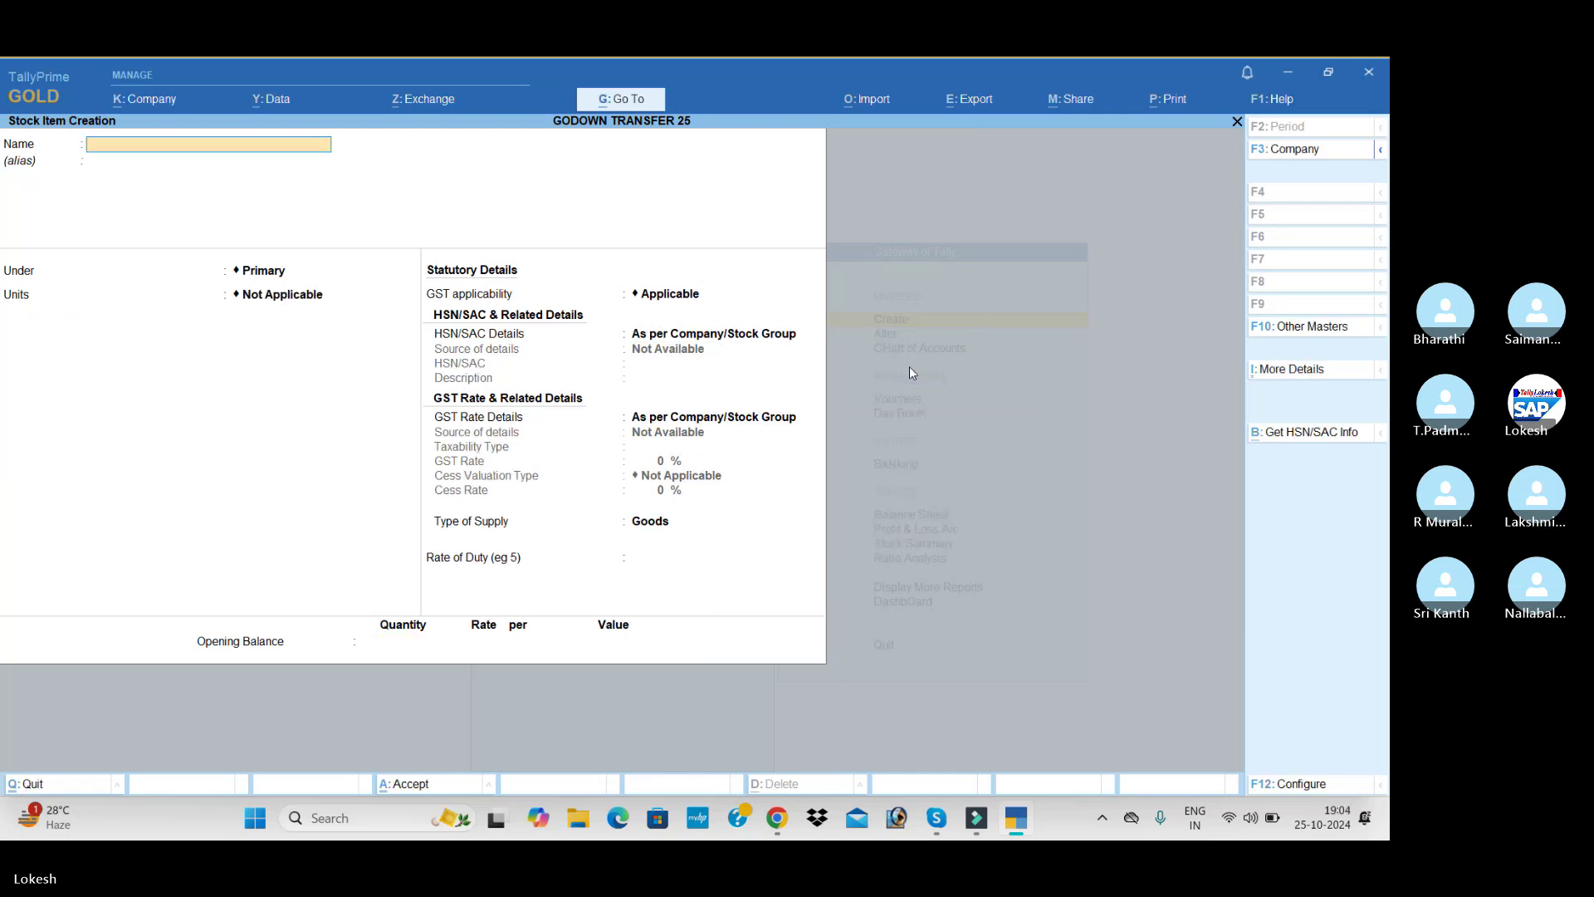
Name the next stock item Processor P4, keep it under Primary and set its unit to nos.
type("Processor P4")
key("Return")
key("Return")
key("Return")
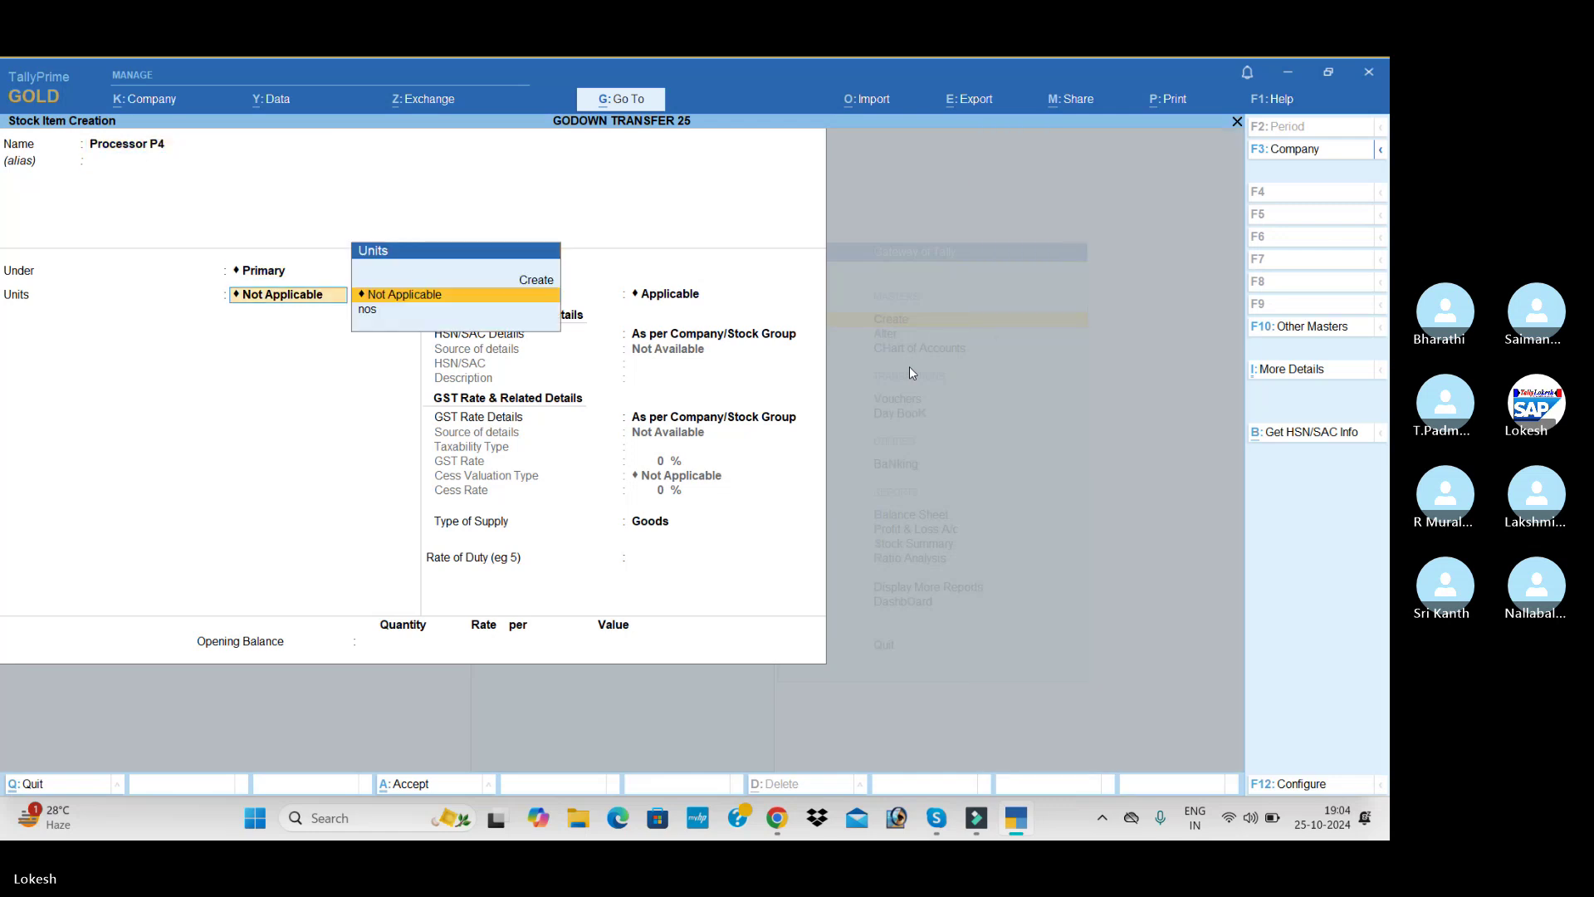
key("Down")
key("Return")
Set the Processor P4 item's HSN/SAC details to Specify Details Here and enter 6589 as the HSN/SAC code.
key("Return")
key("Return")
key("Down")
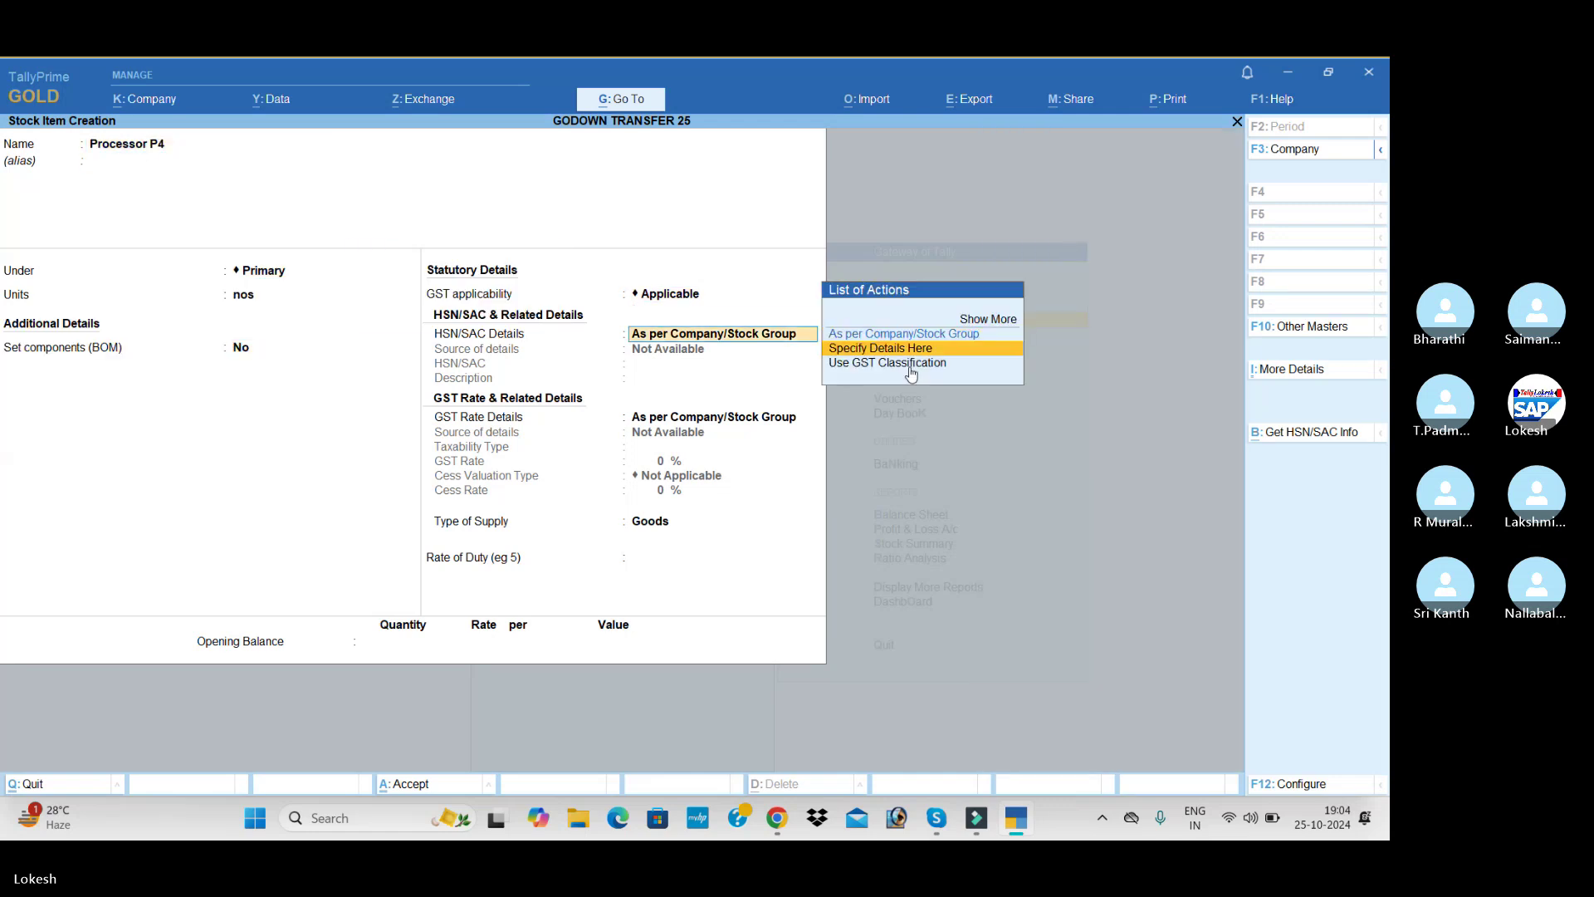
key("Return")
type("6589")
key("Return")
Specify a taxable GST rate of 18% directly for the Processor P4 item and save it.
key("Return")
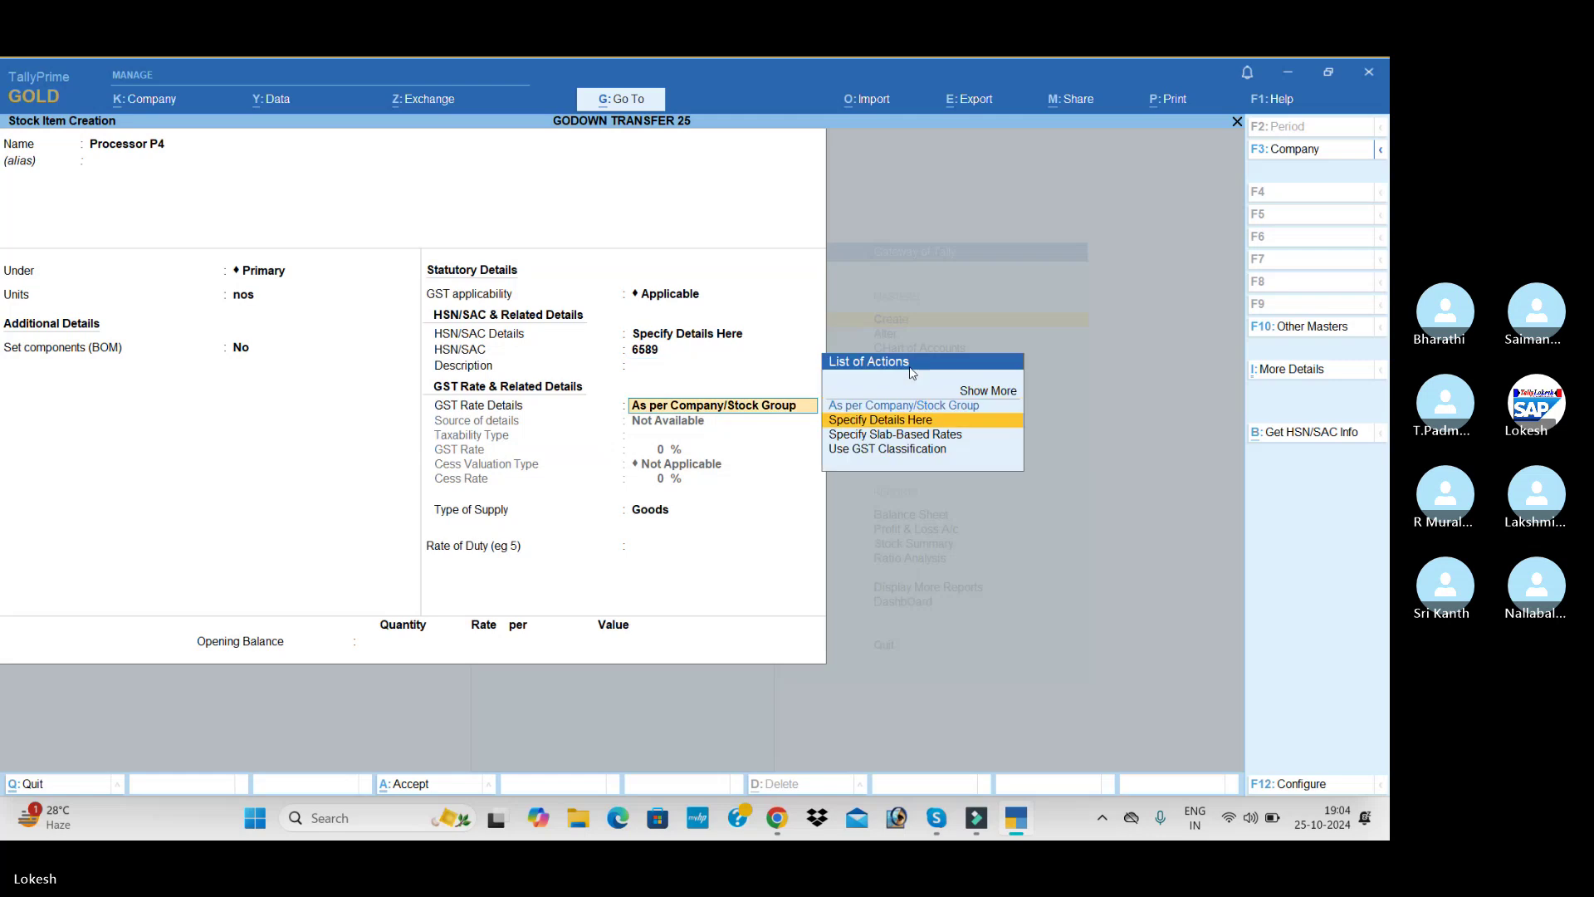
key("Return")
key("Return")
type("18")
key("Return")
key("Return")
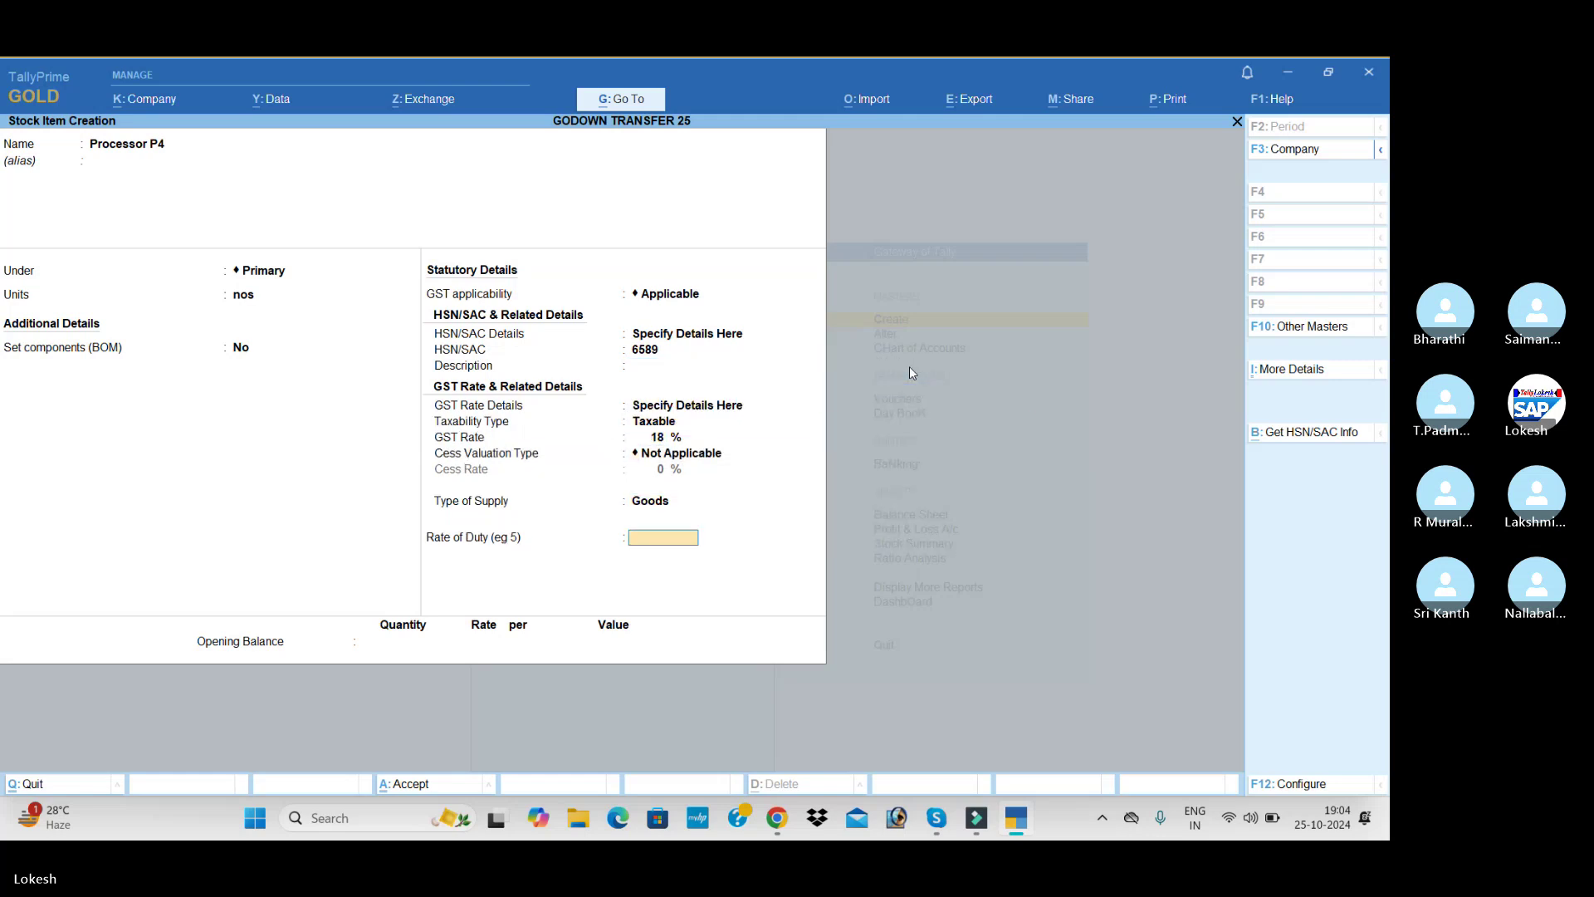
key("Return")
key("Return")
key("Return")
Name the next stock item Keyboard, keep it under Primary and set its unit to nos.
type("K")
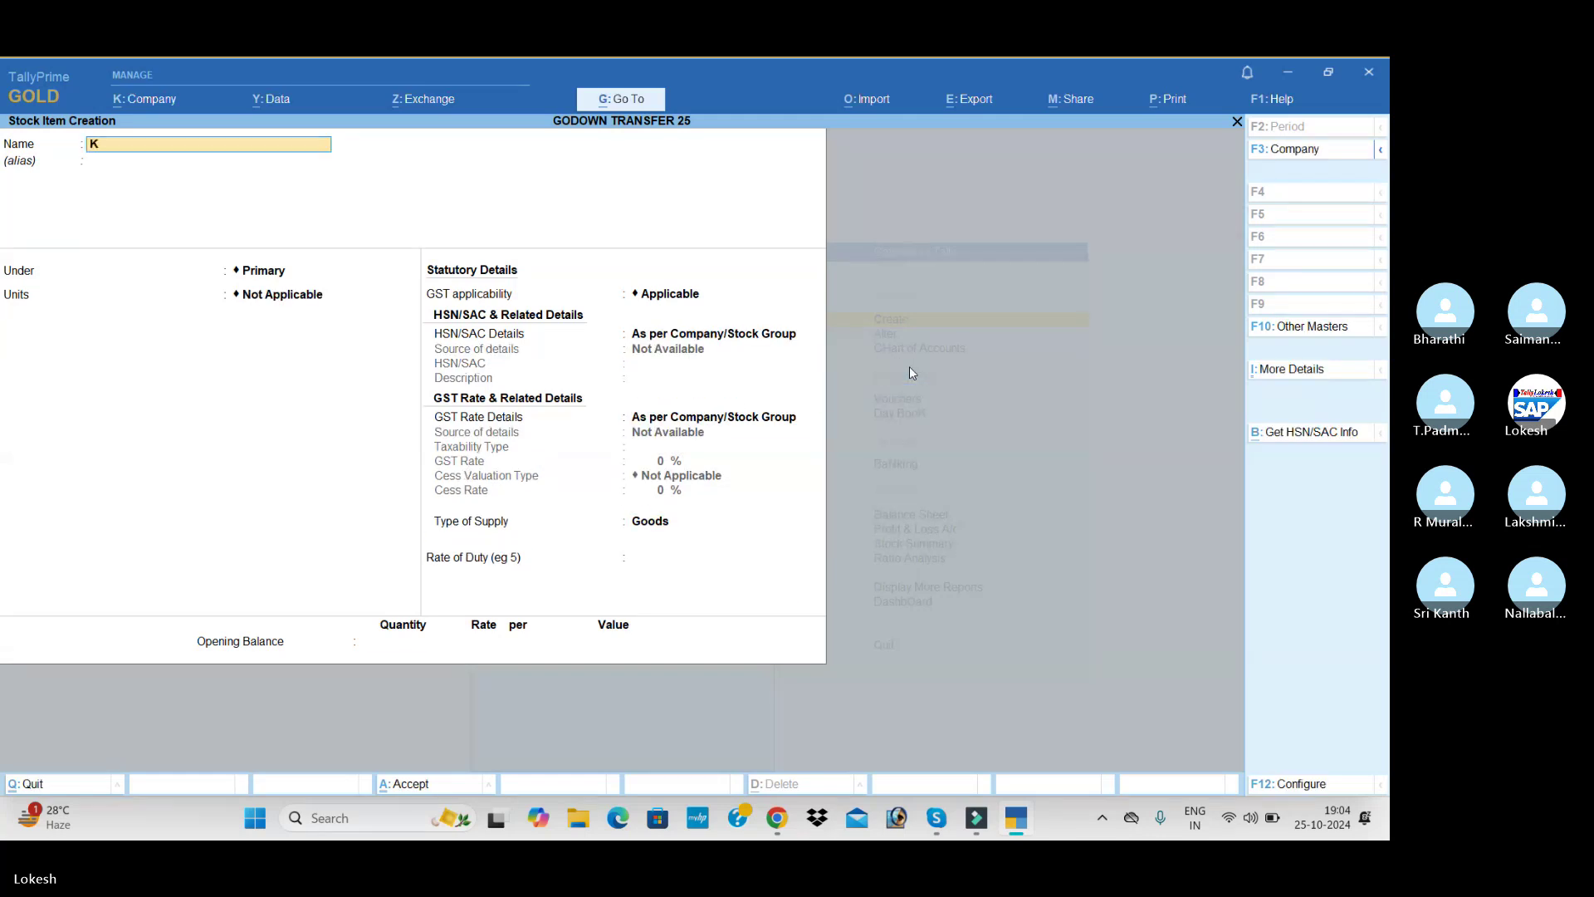
type("eyboard")
key("Return")
key("Return")
key("Return")
type("nos")
key("Return")
key("Return")
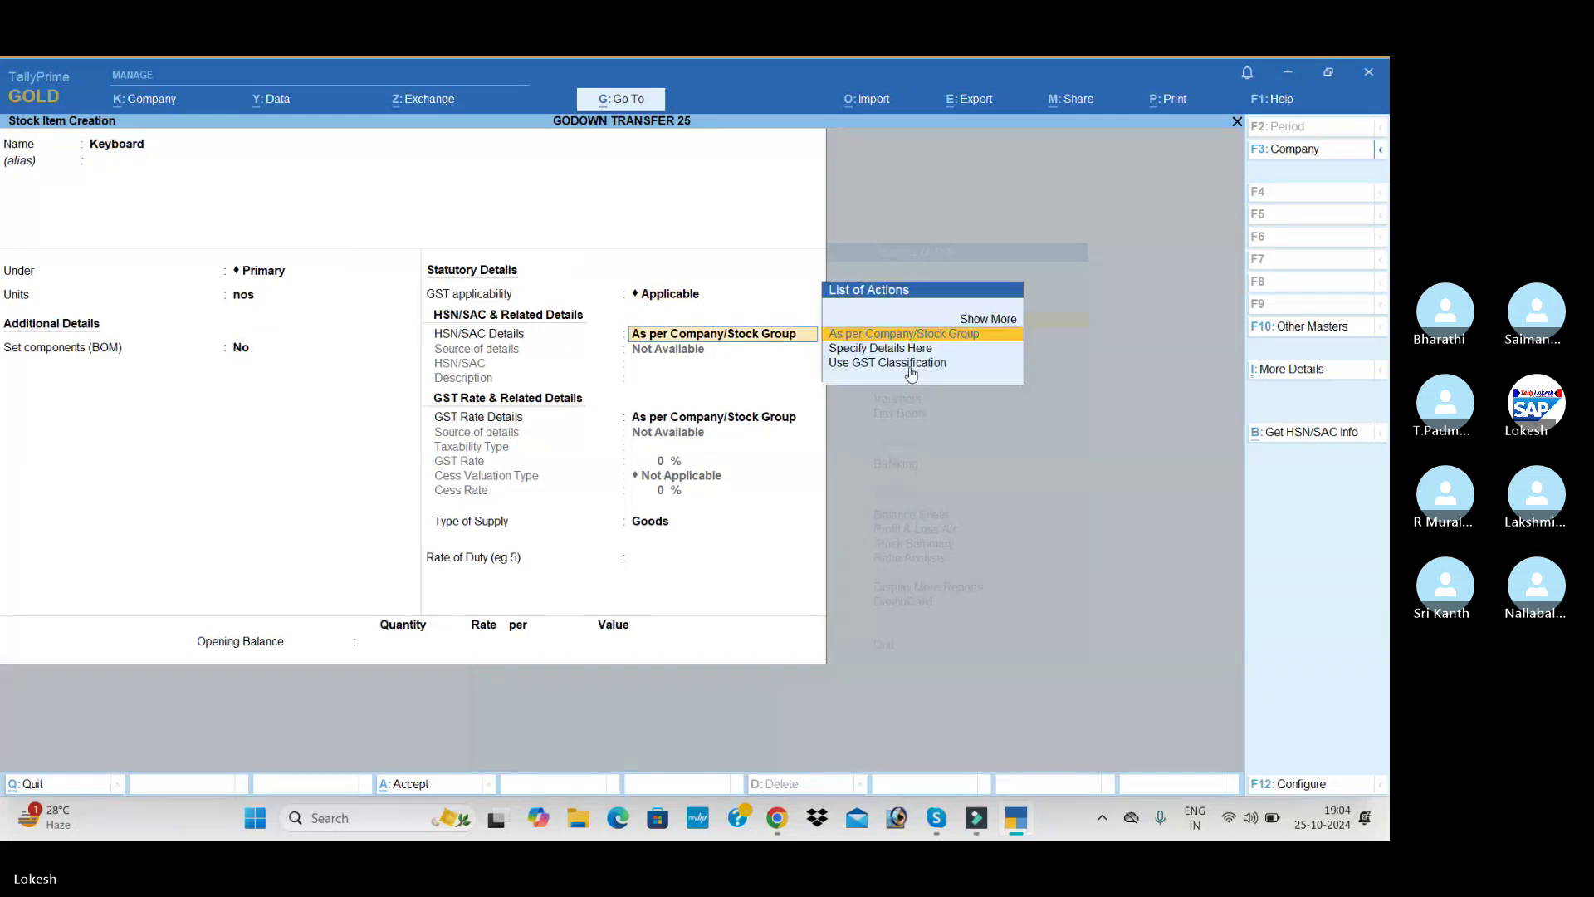
Set the Keyboard item's HSN/SAC details to Specify Details Here and enter 32156 as the HSN/SAC code.
key("Down")
key("Return")
type("32156")
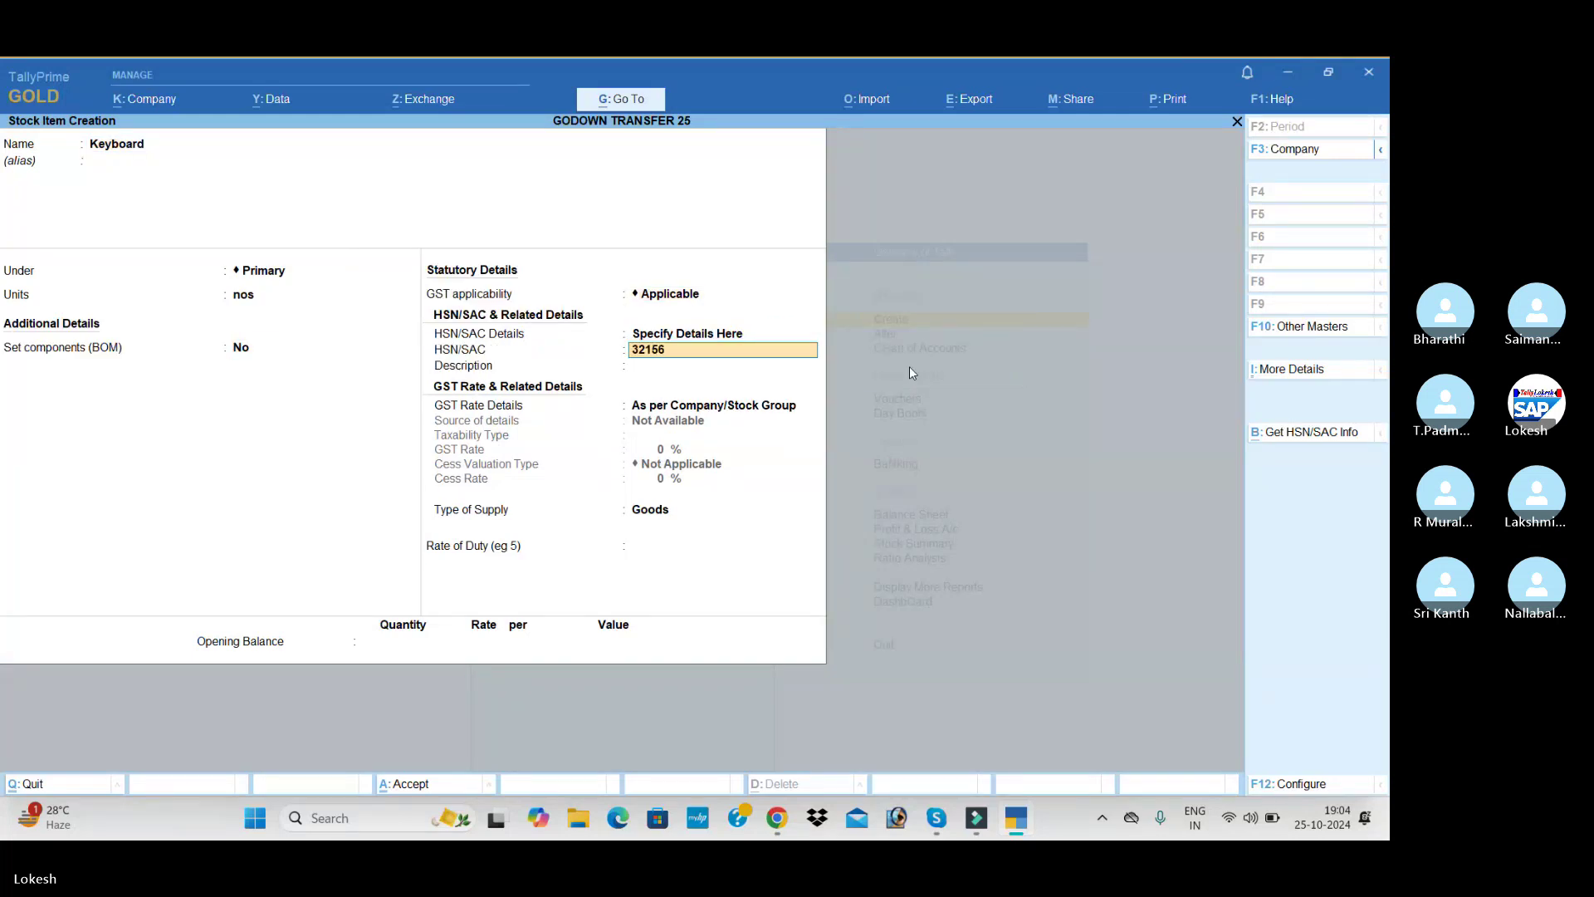
key("Return")
key("Return")
Specify a taxable GST rate of 18% directly for the Keyboard item and save it.
key("Down")
key("Return")
key("Return")
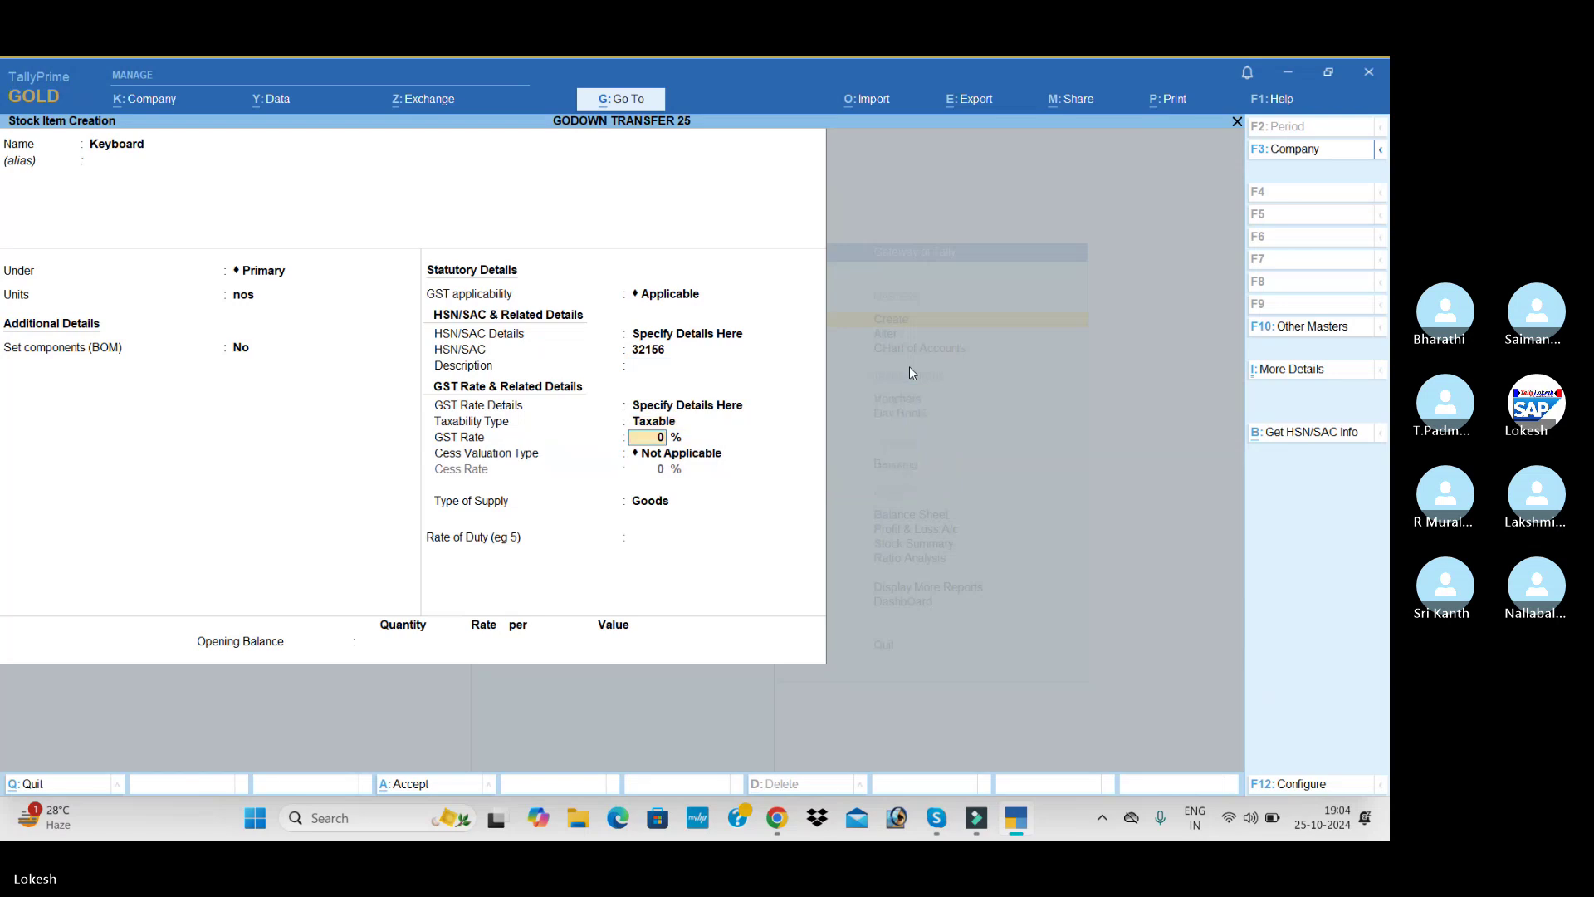
type("18")
key("Return")
key("Return")
key("Return")
key("Return")
key("Return")
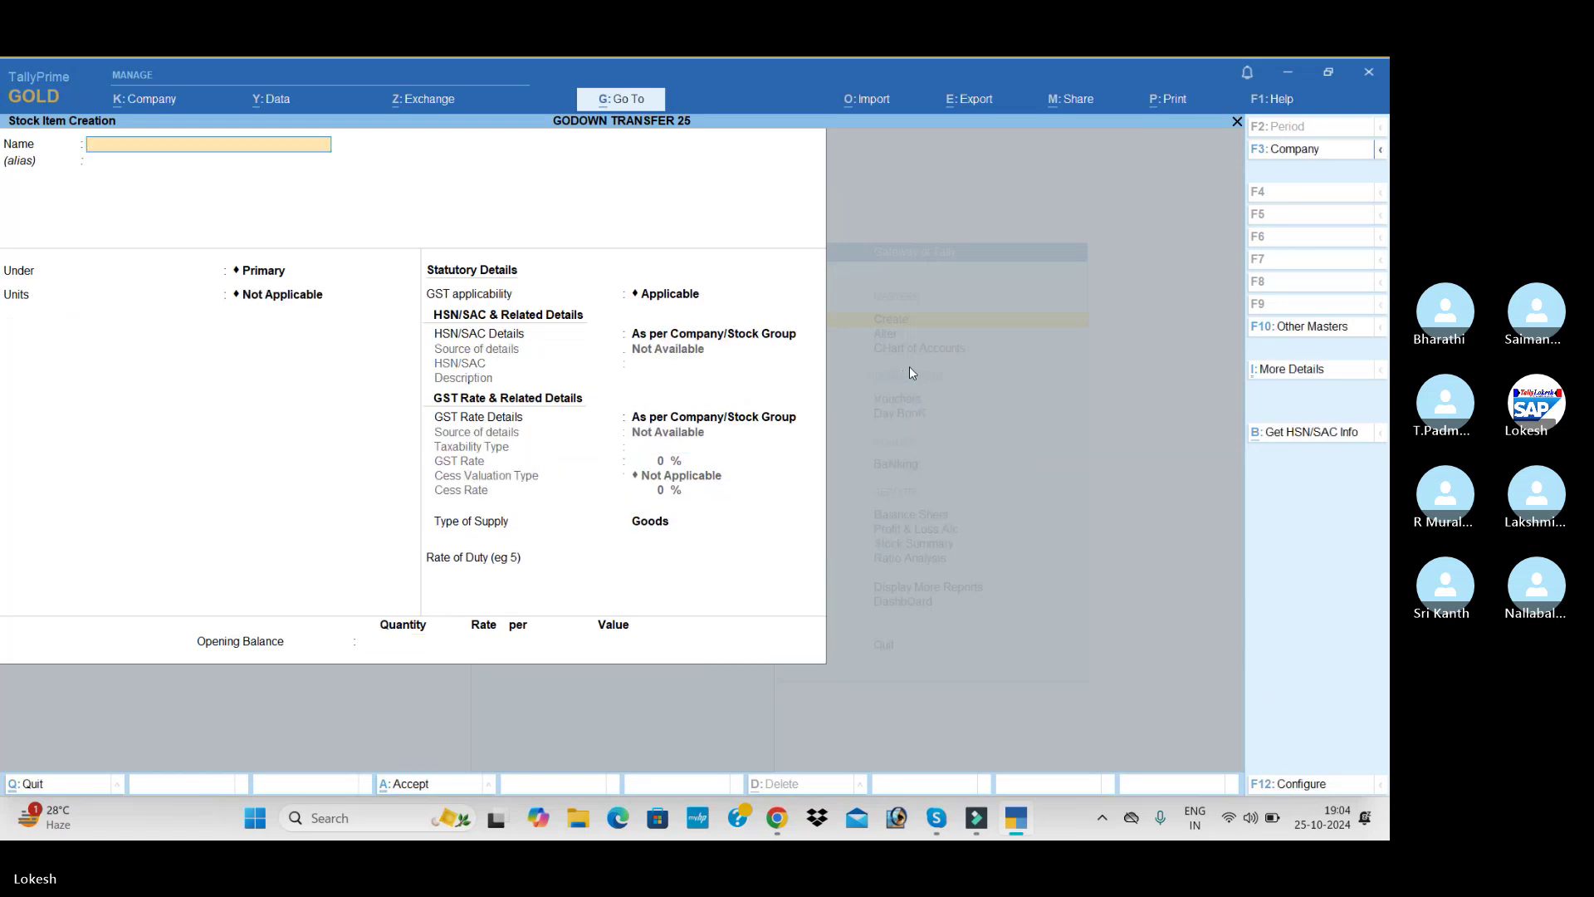
Name the next stock item Ram, keep it under Primary and set its unit to nos.
type("Ram")
key("Return")
key("Return")
key("Return")
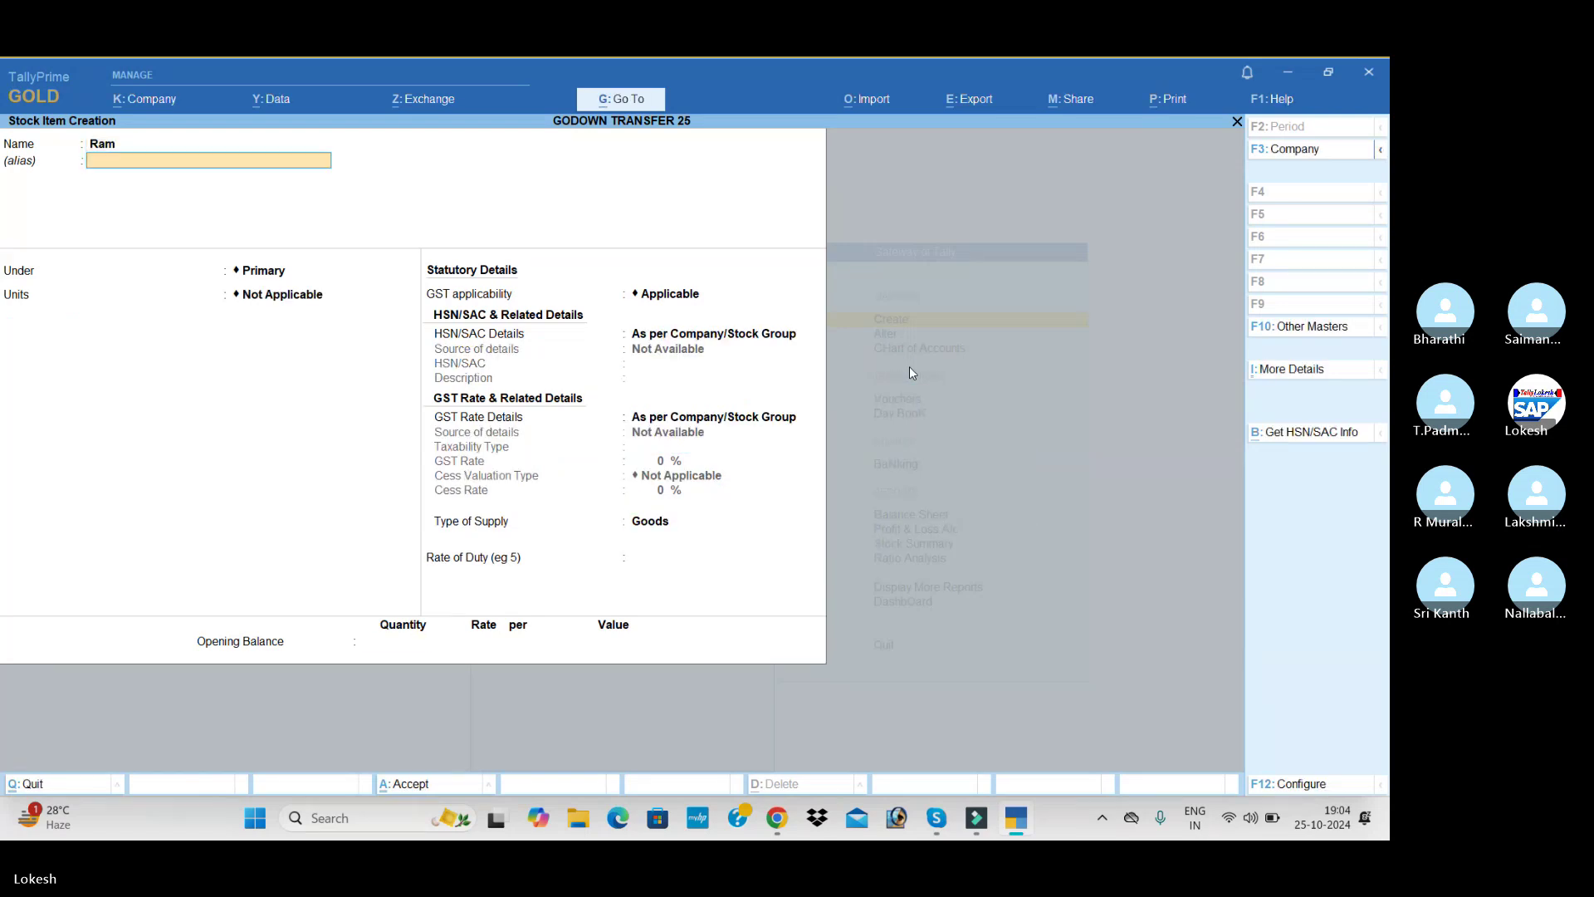
key("Return")
key("Return")
key("Return")
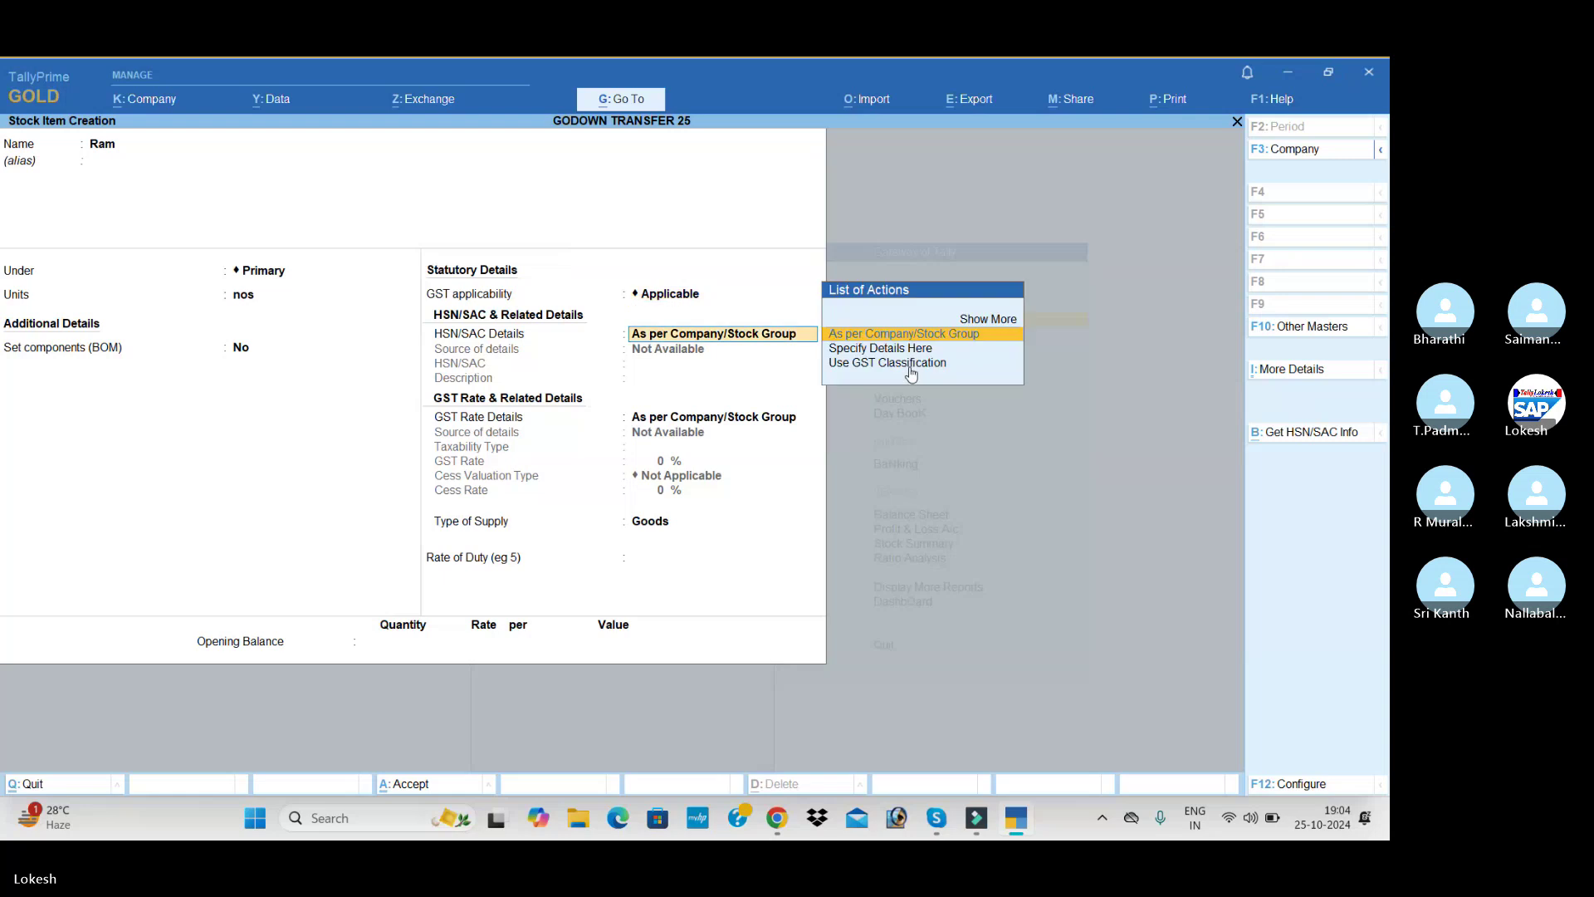
Set the Ram item's HSN/SAC details to Specify Details Here and enter 2169 as the HSN/SAC code.
key("Down")
key("Return")
type("2169")
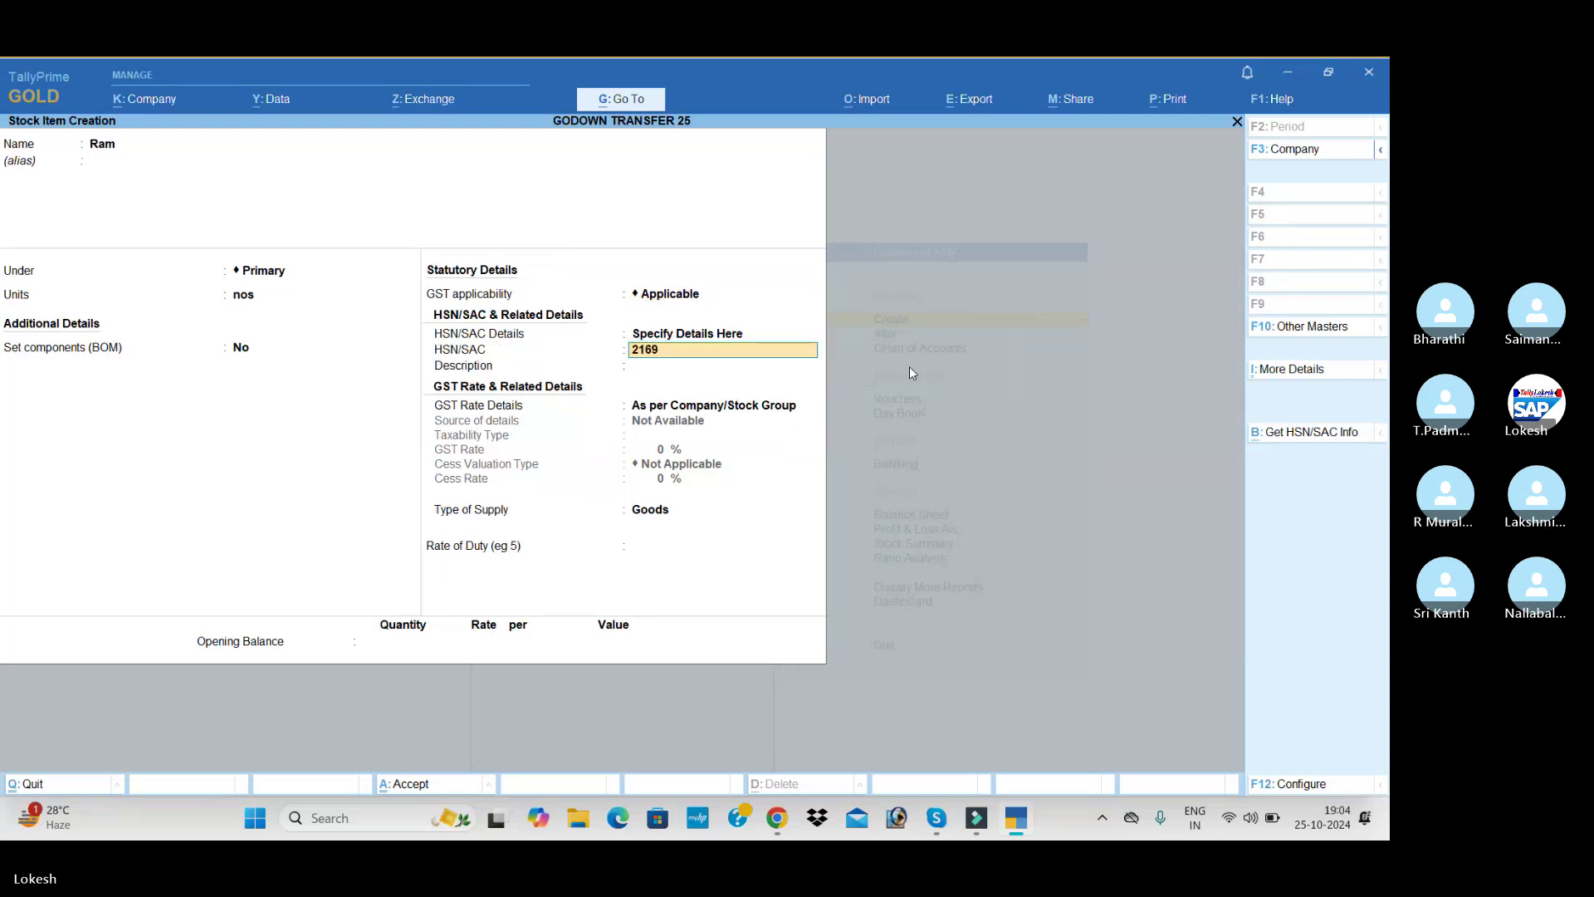
key("Return")
key("Return")
Specify a taxable GST rate of 18% directly for the Ram item and save it.
key("Down")
key("Return")
key("Return")
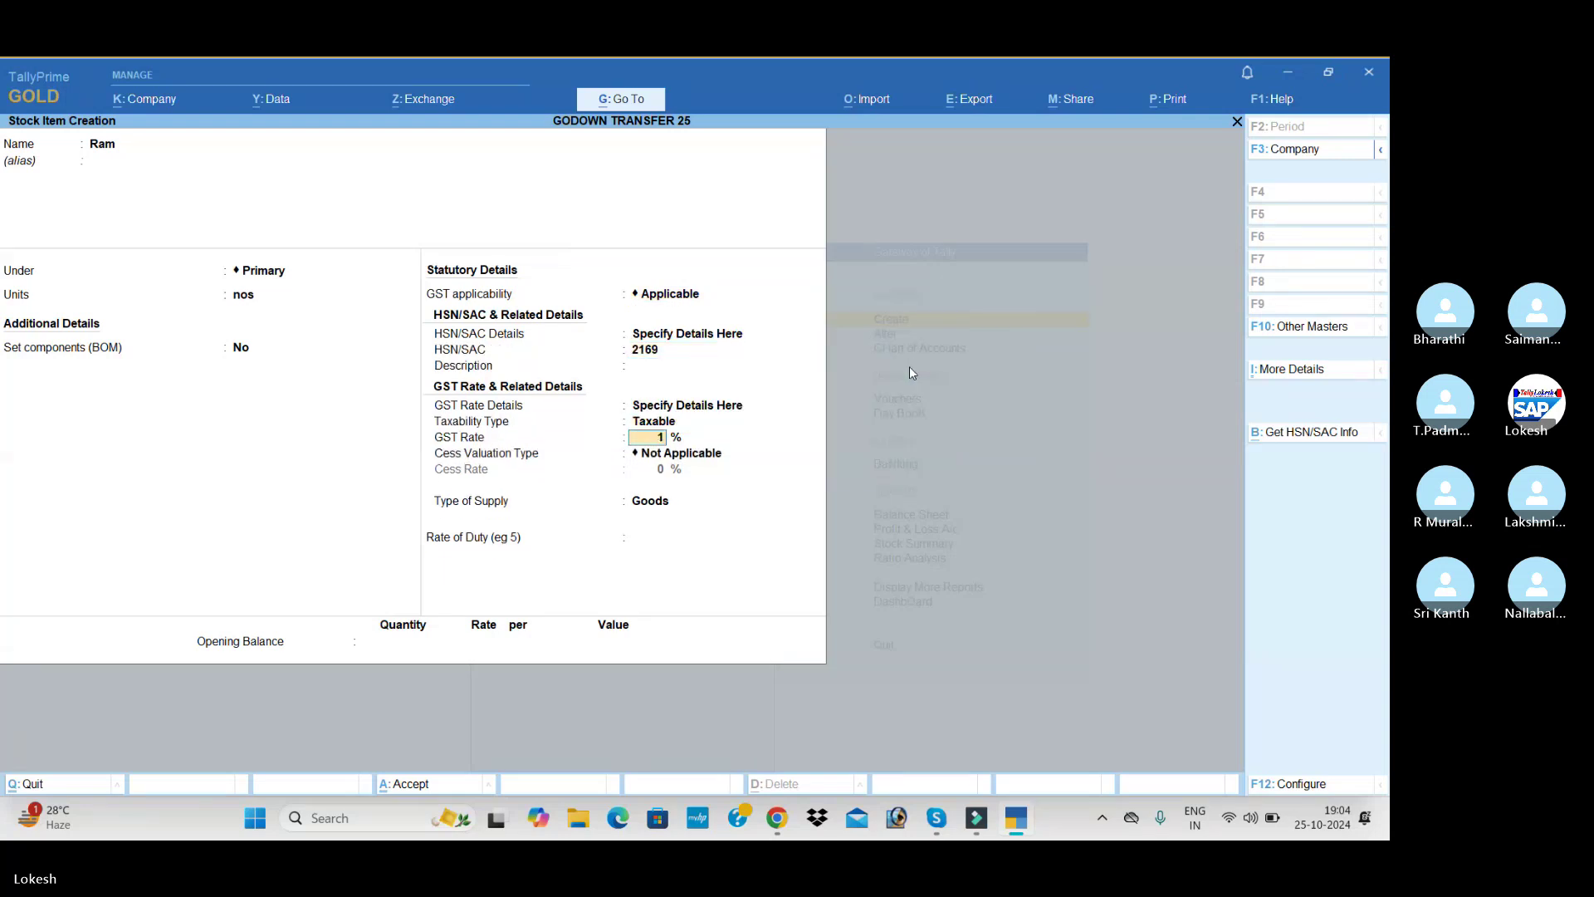
type("18")
key("Return")
key("Return")
key("Return")
key("Return")
key("Return")
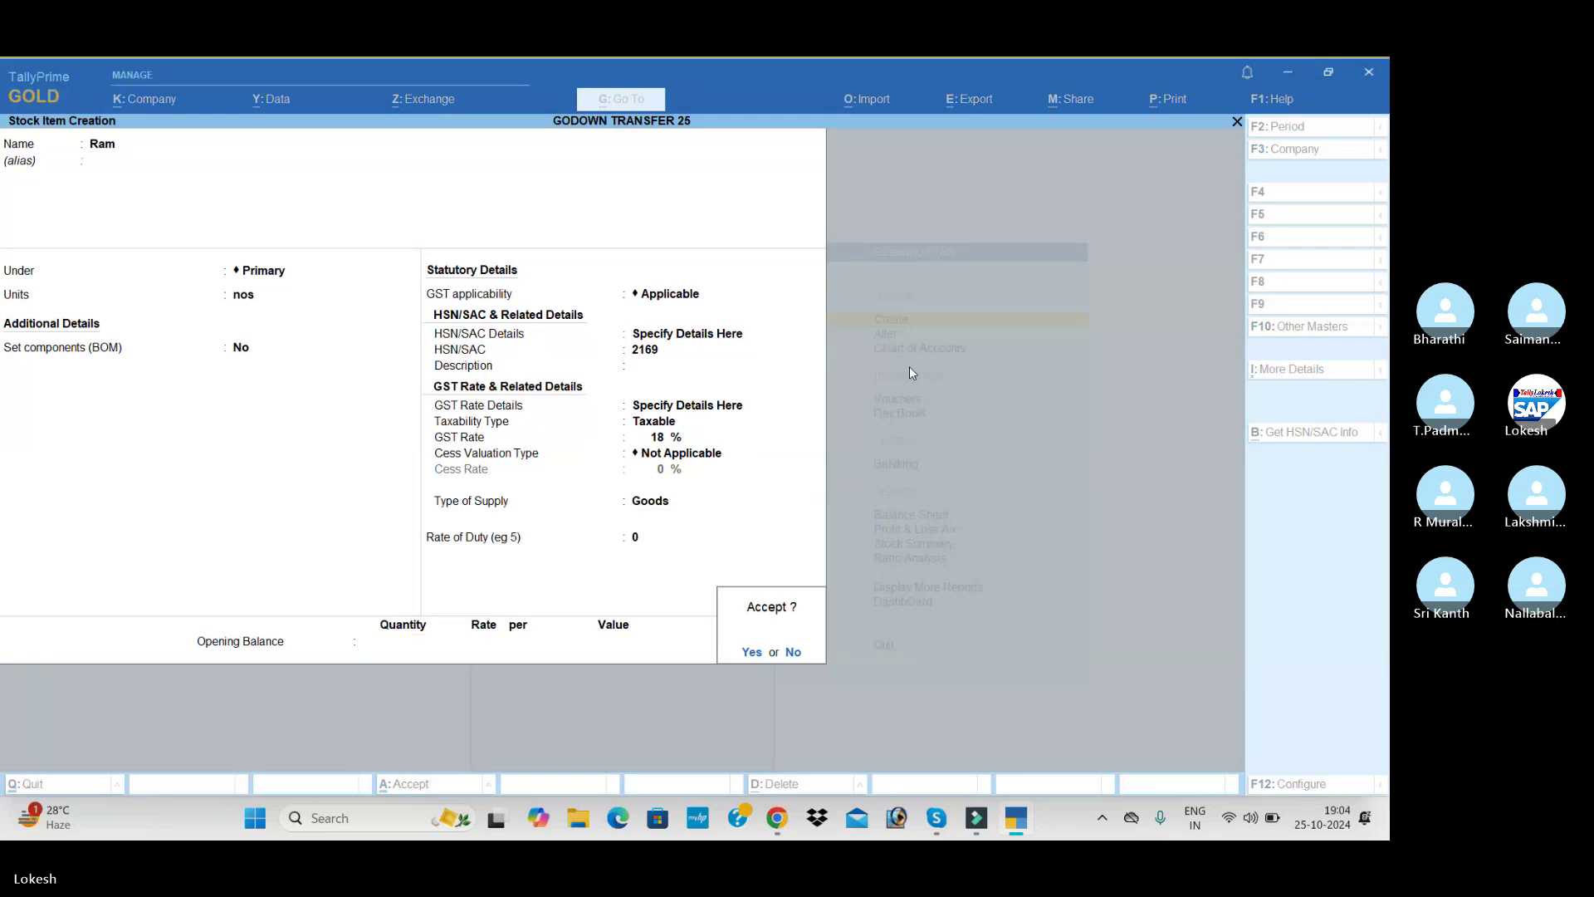
key("Return")
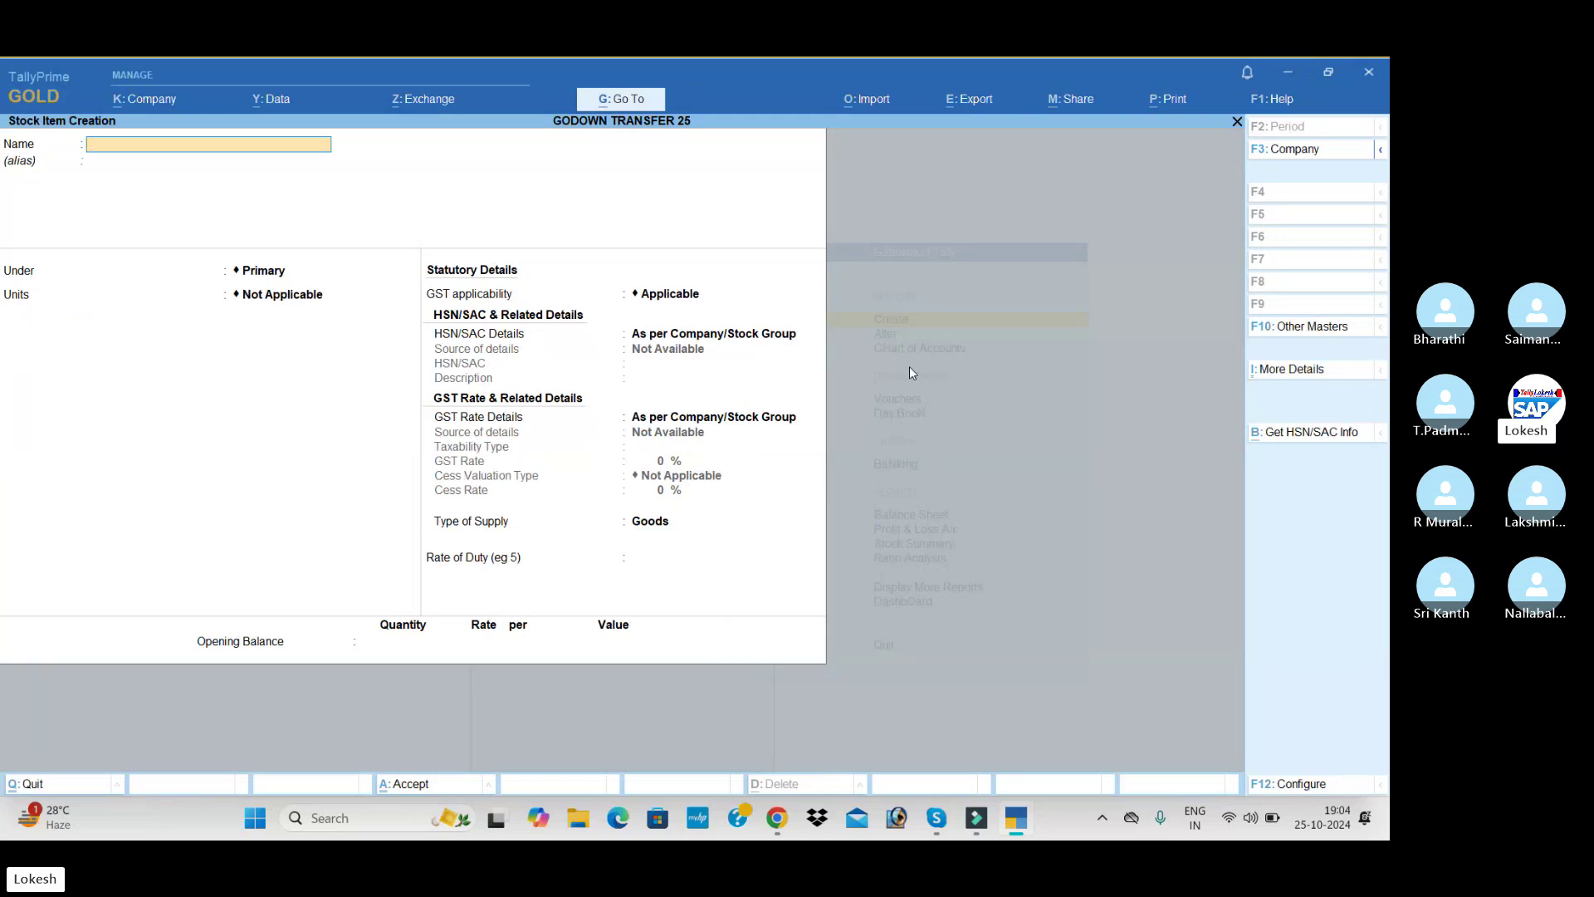
Leave stock item creation and create a new godown named Raw Material Godown under Primary.
key("Escape")
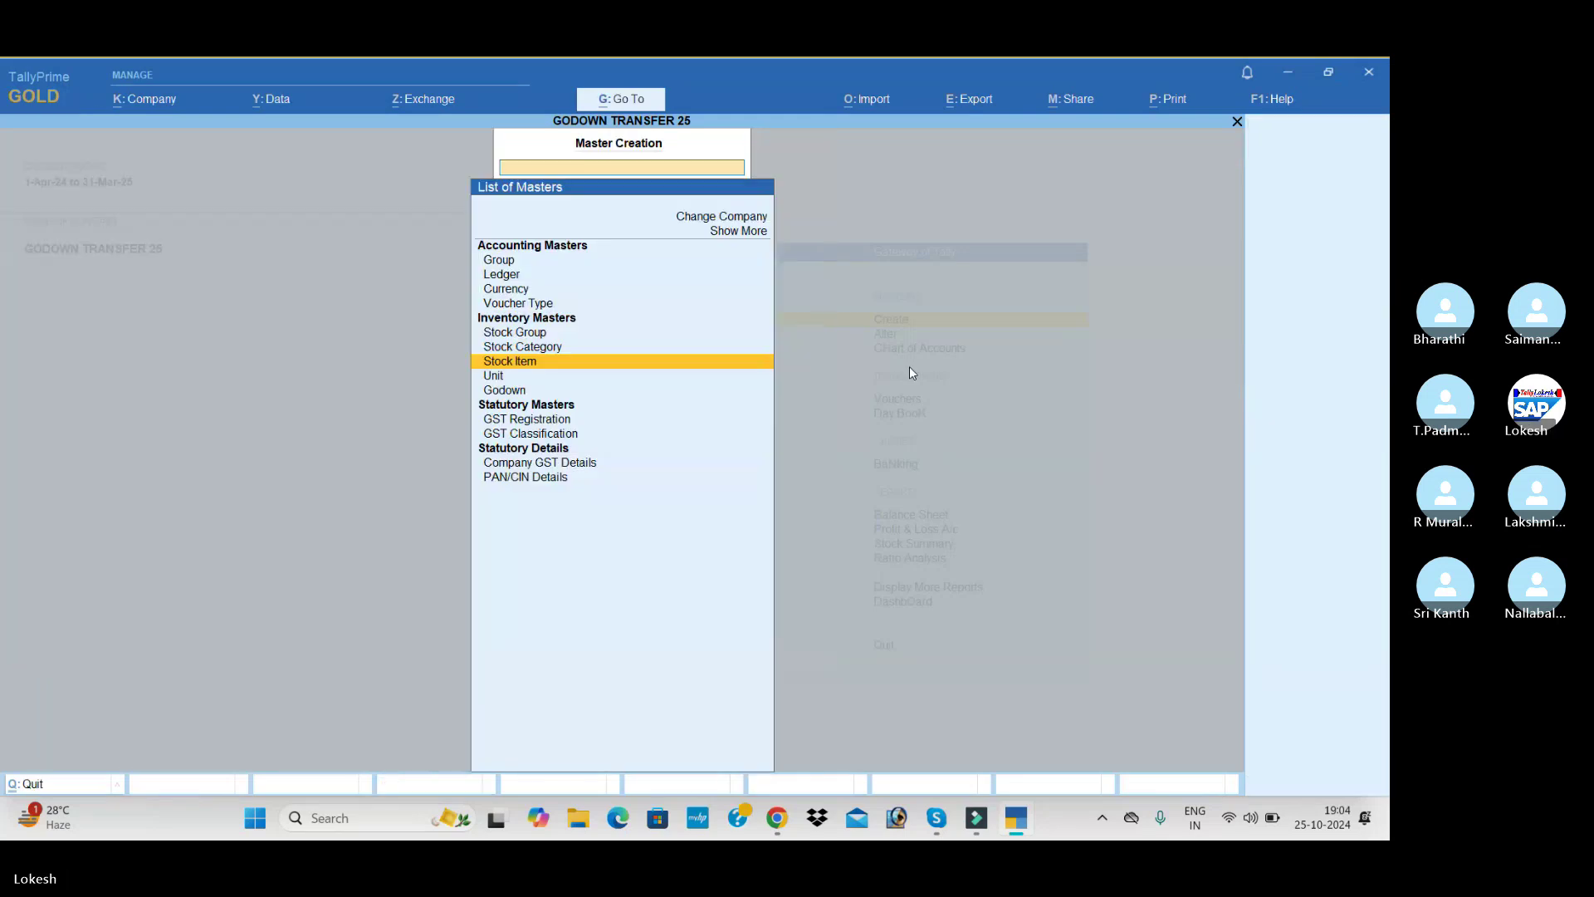
key("Down")
key("Down")
key("Return")
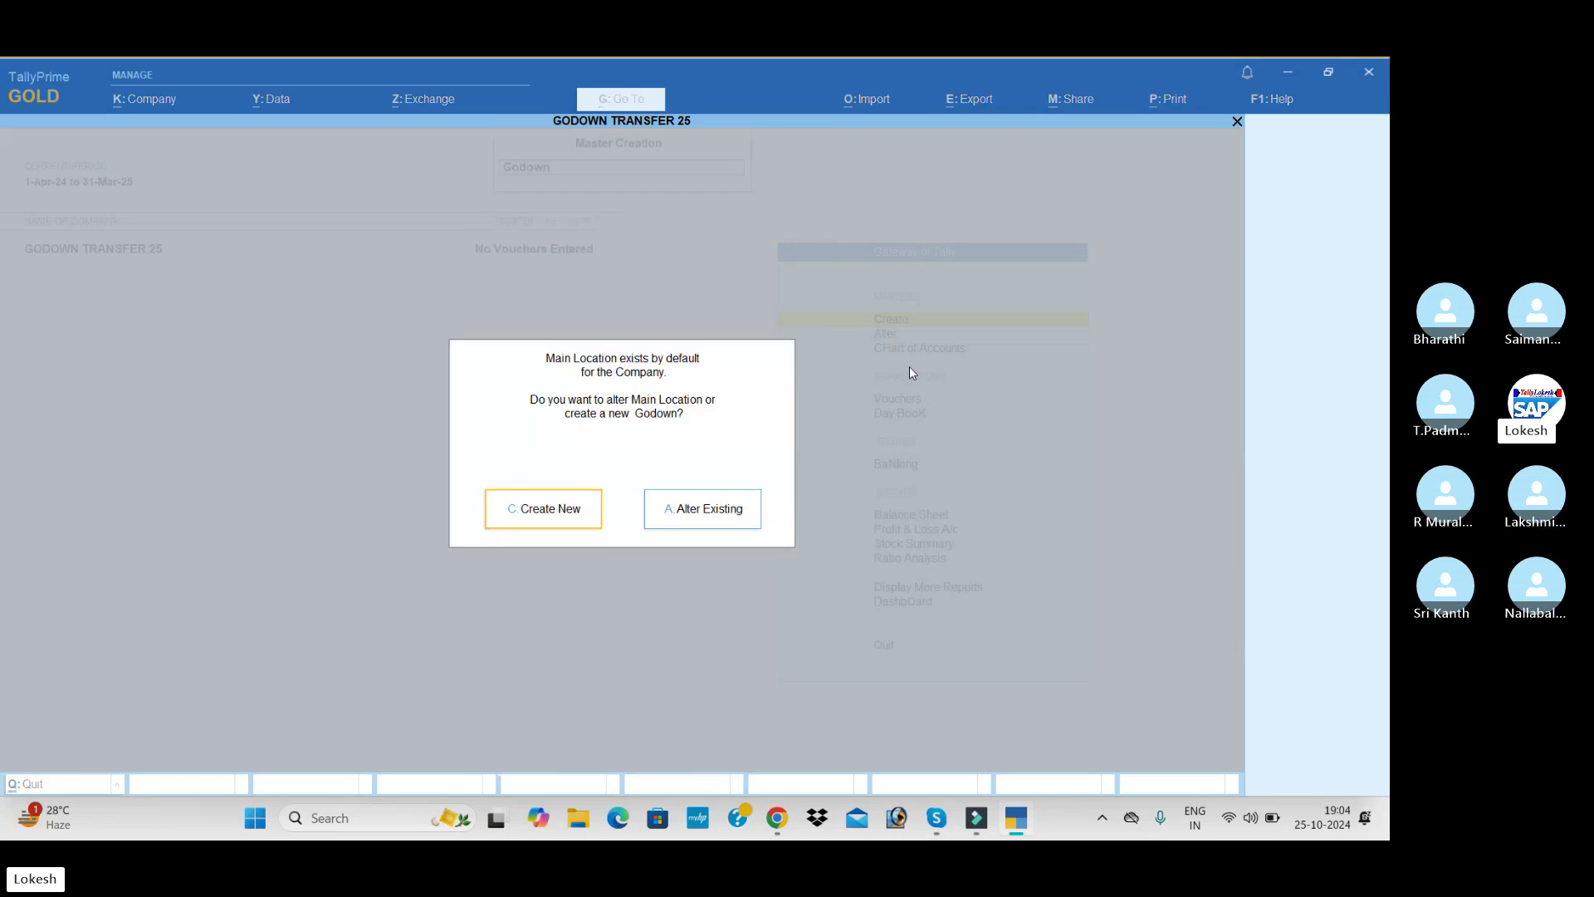
key("Return")
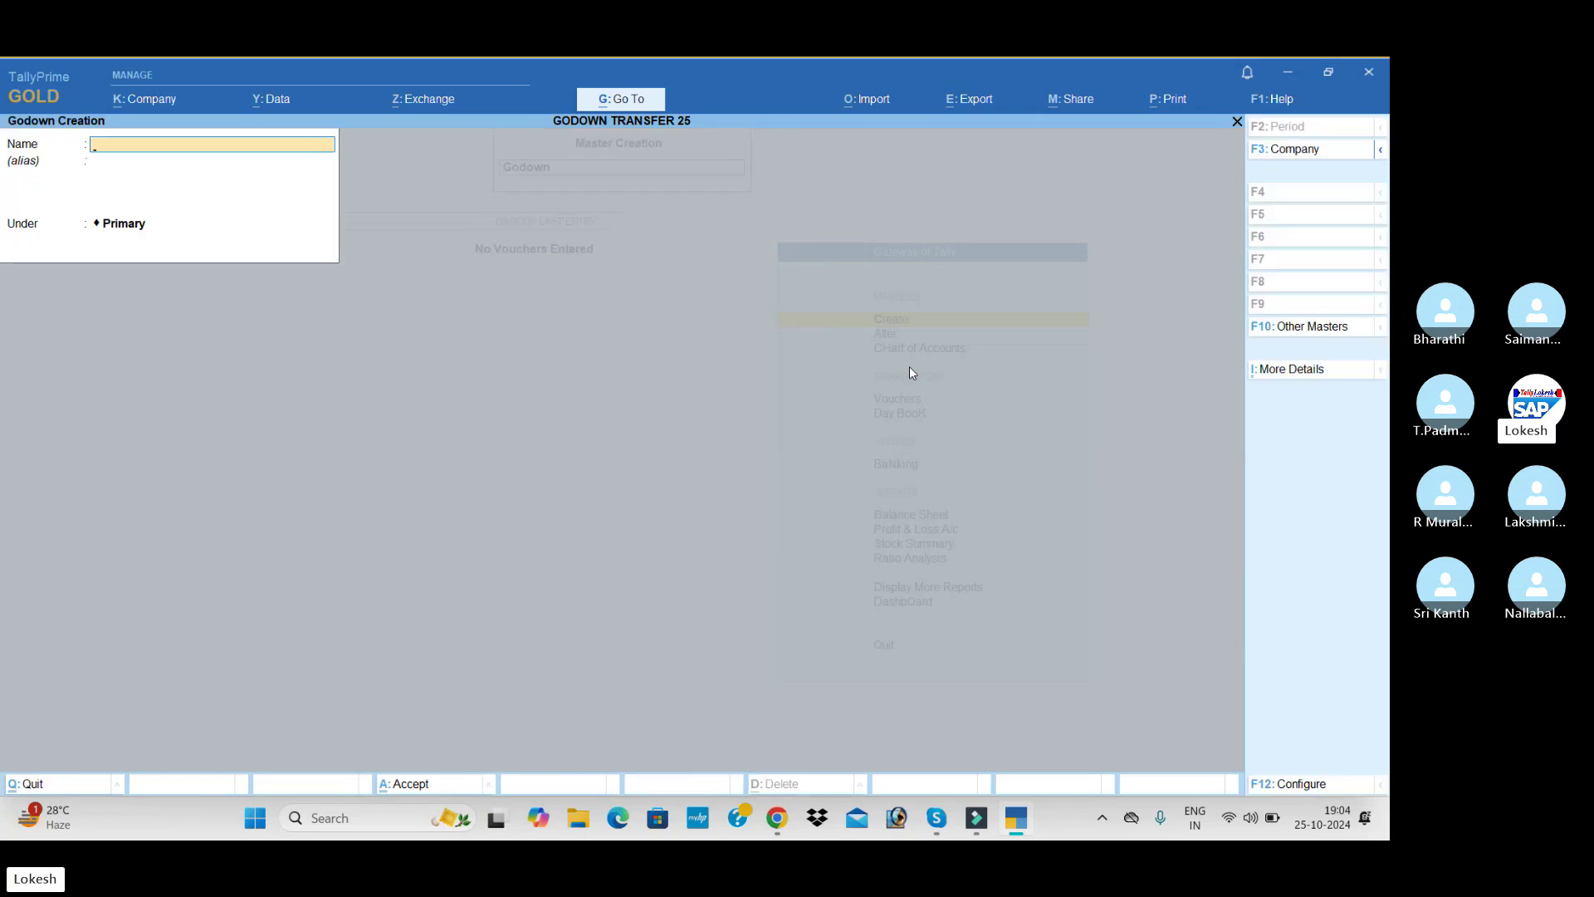
type("Raw Material Godown")
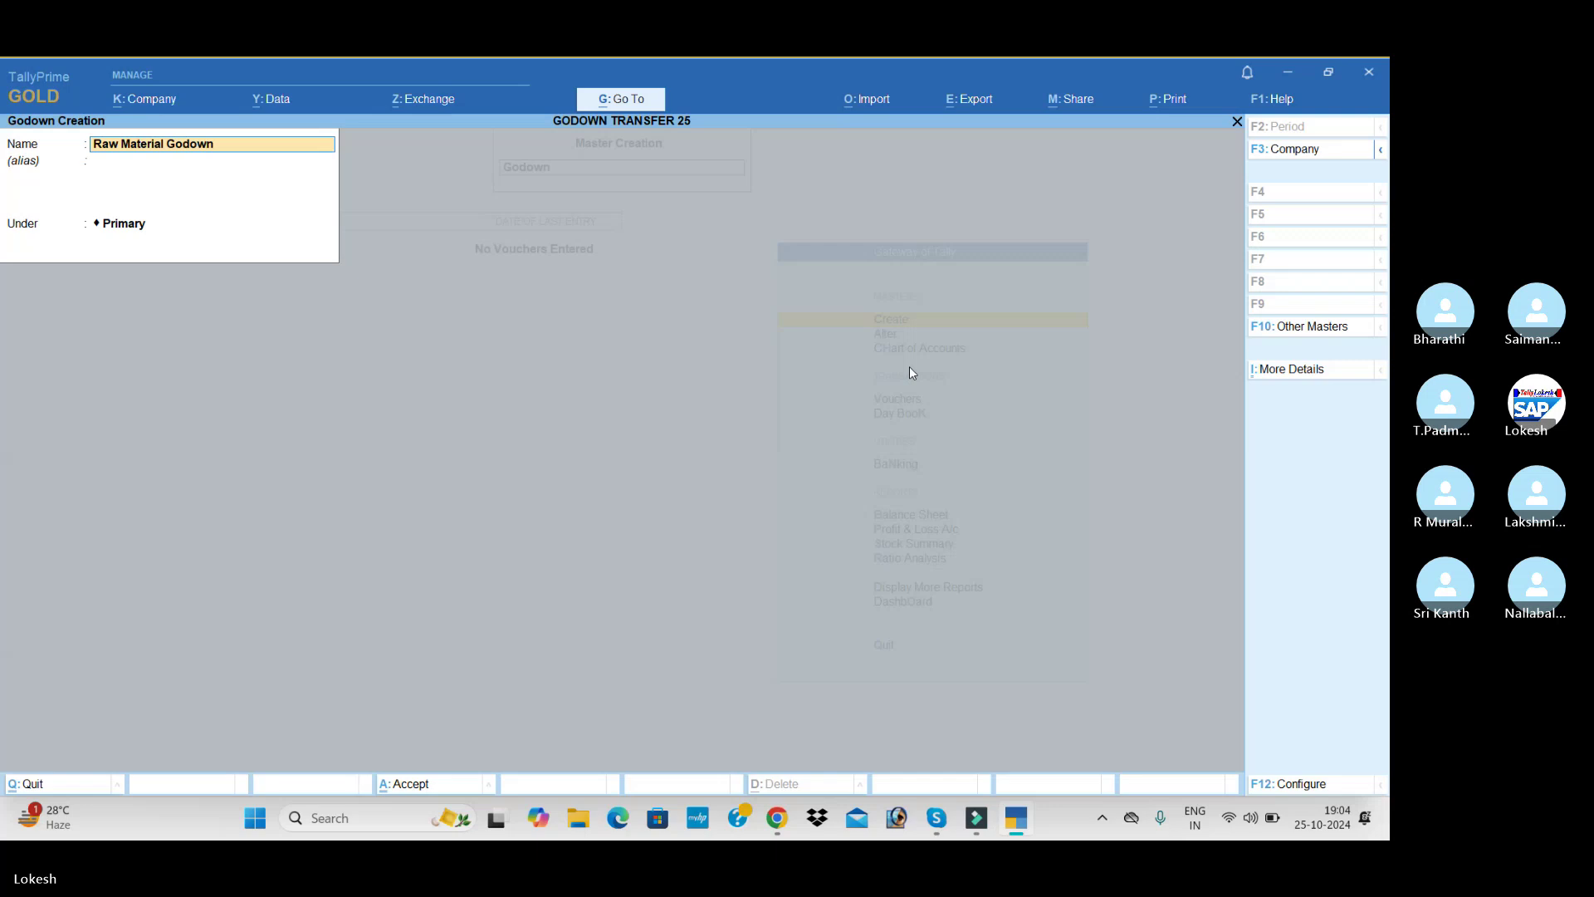
key("Return")
key("Return")
key("Return")
Create a second godown named Assembling Godown under Primary and leave godown creation.
type("Assembling aGodown")
key("Return")
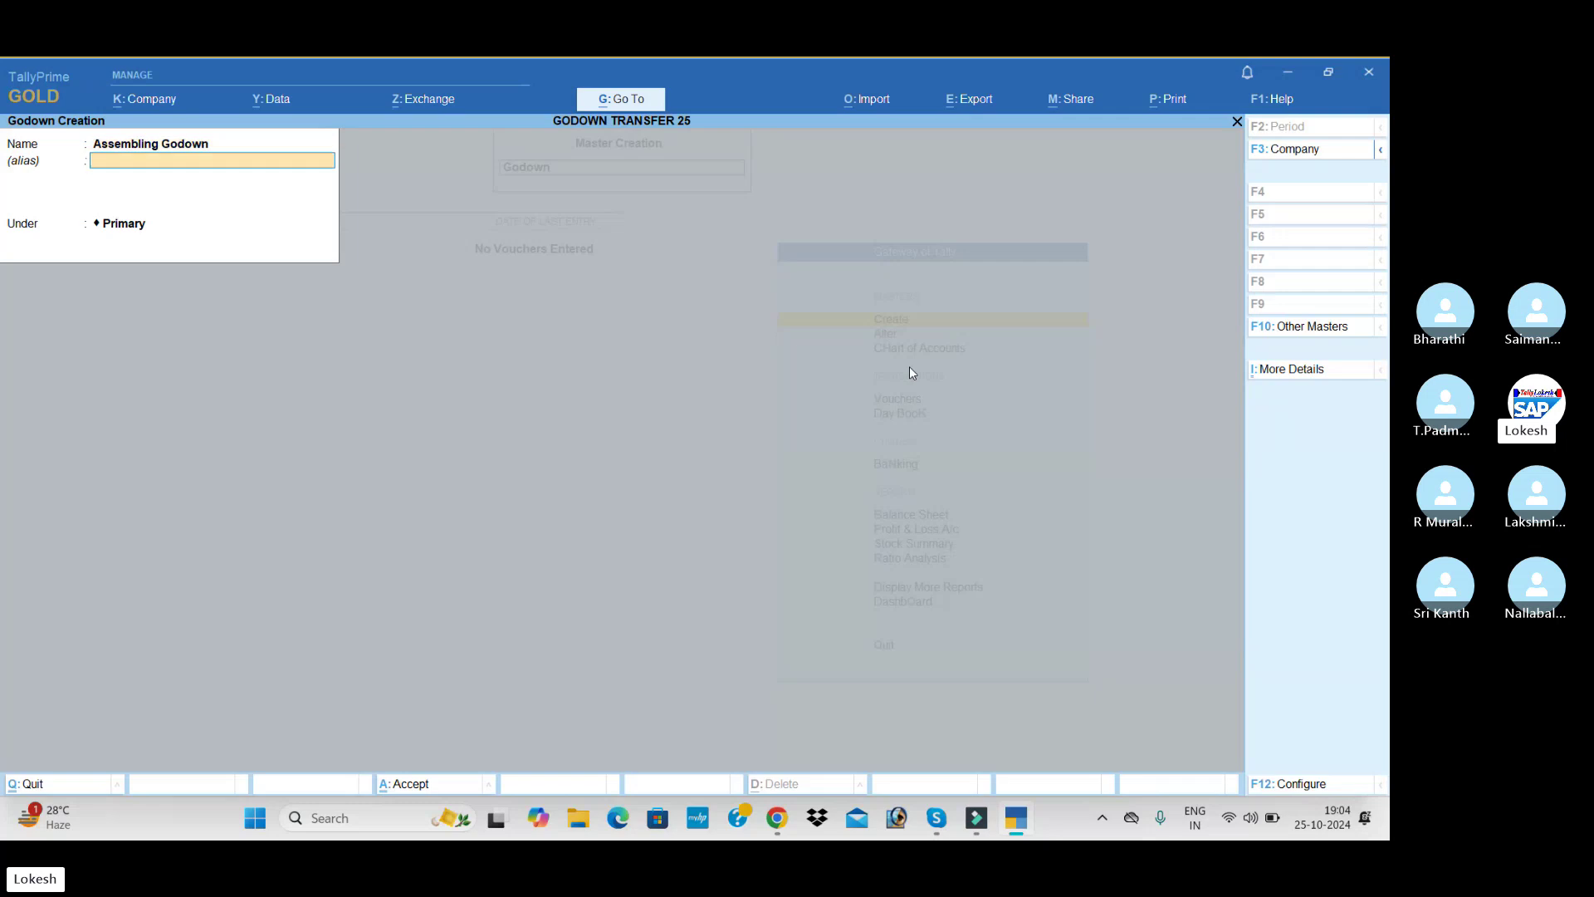
key("Return")
key("Return")
key("Return")
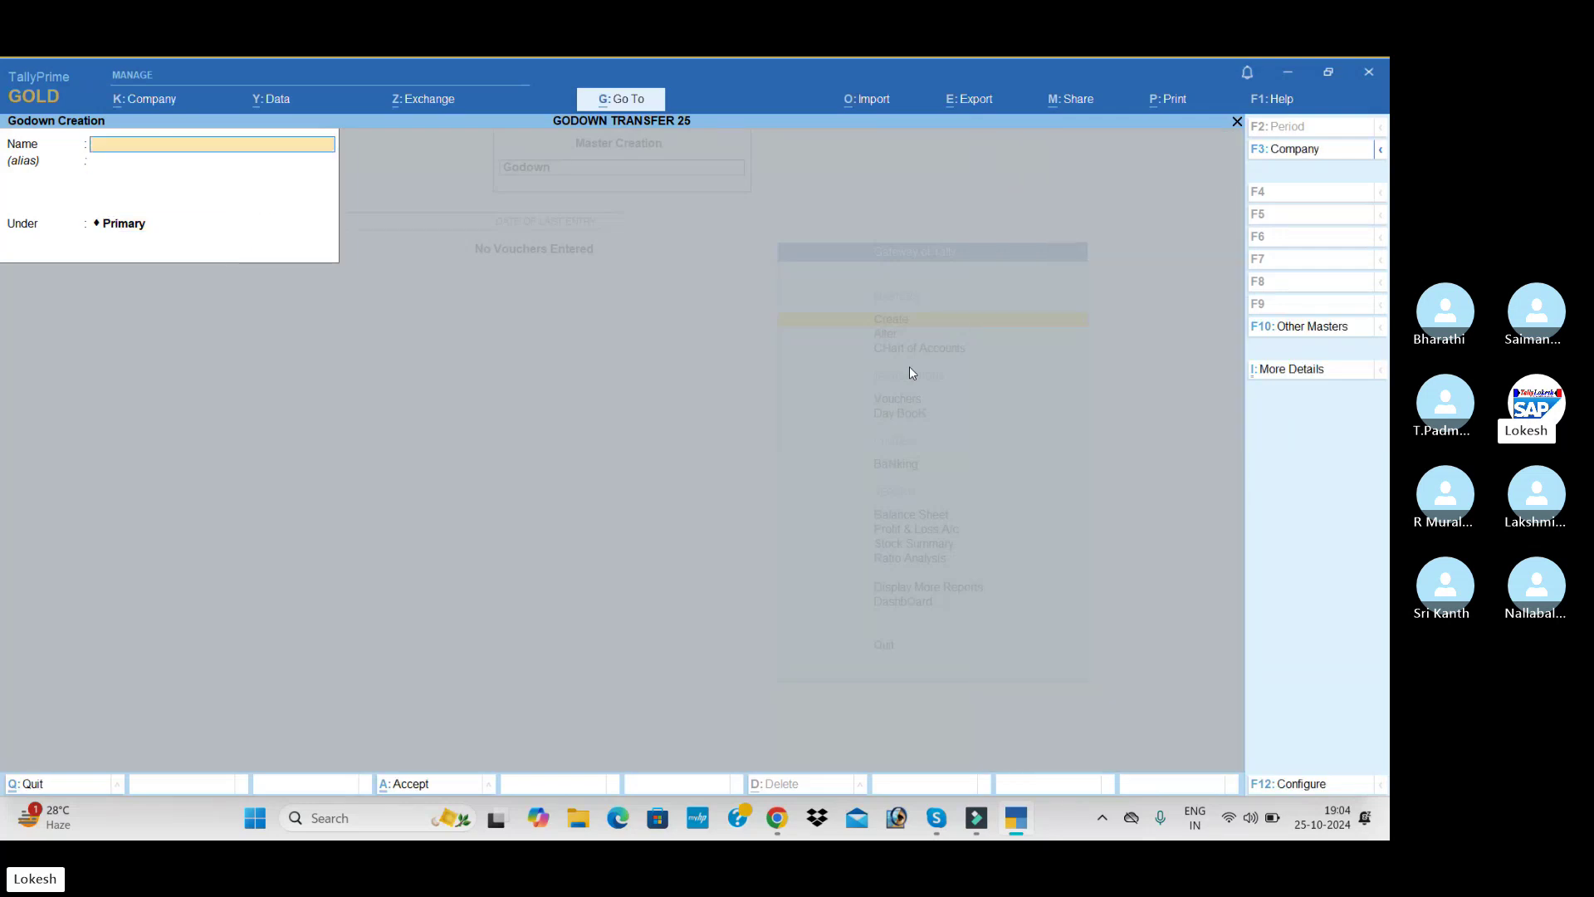
key("Escape")
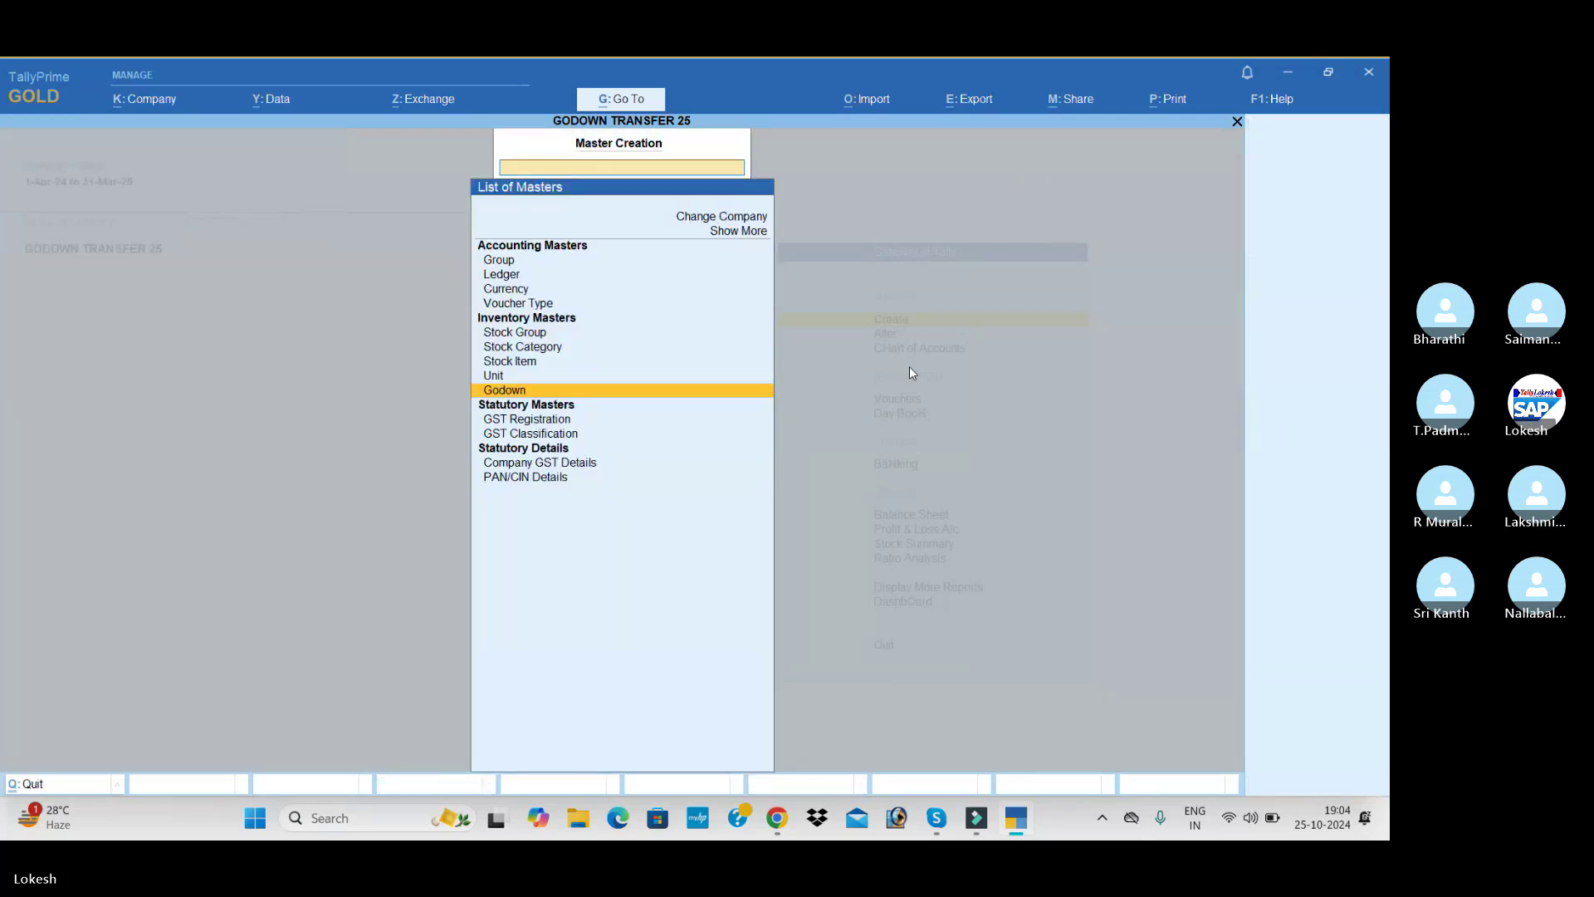
Start a receipt voucher and credit the Capital ledger with 12,00,000.
key("Escape")
key("Down")
key("Down")
key("Down")
key("Return")
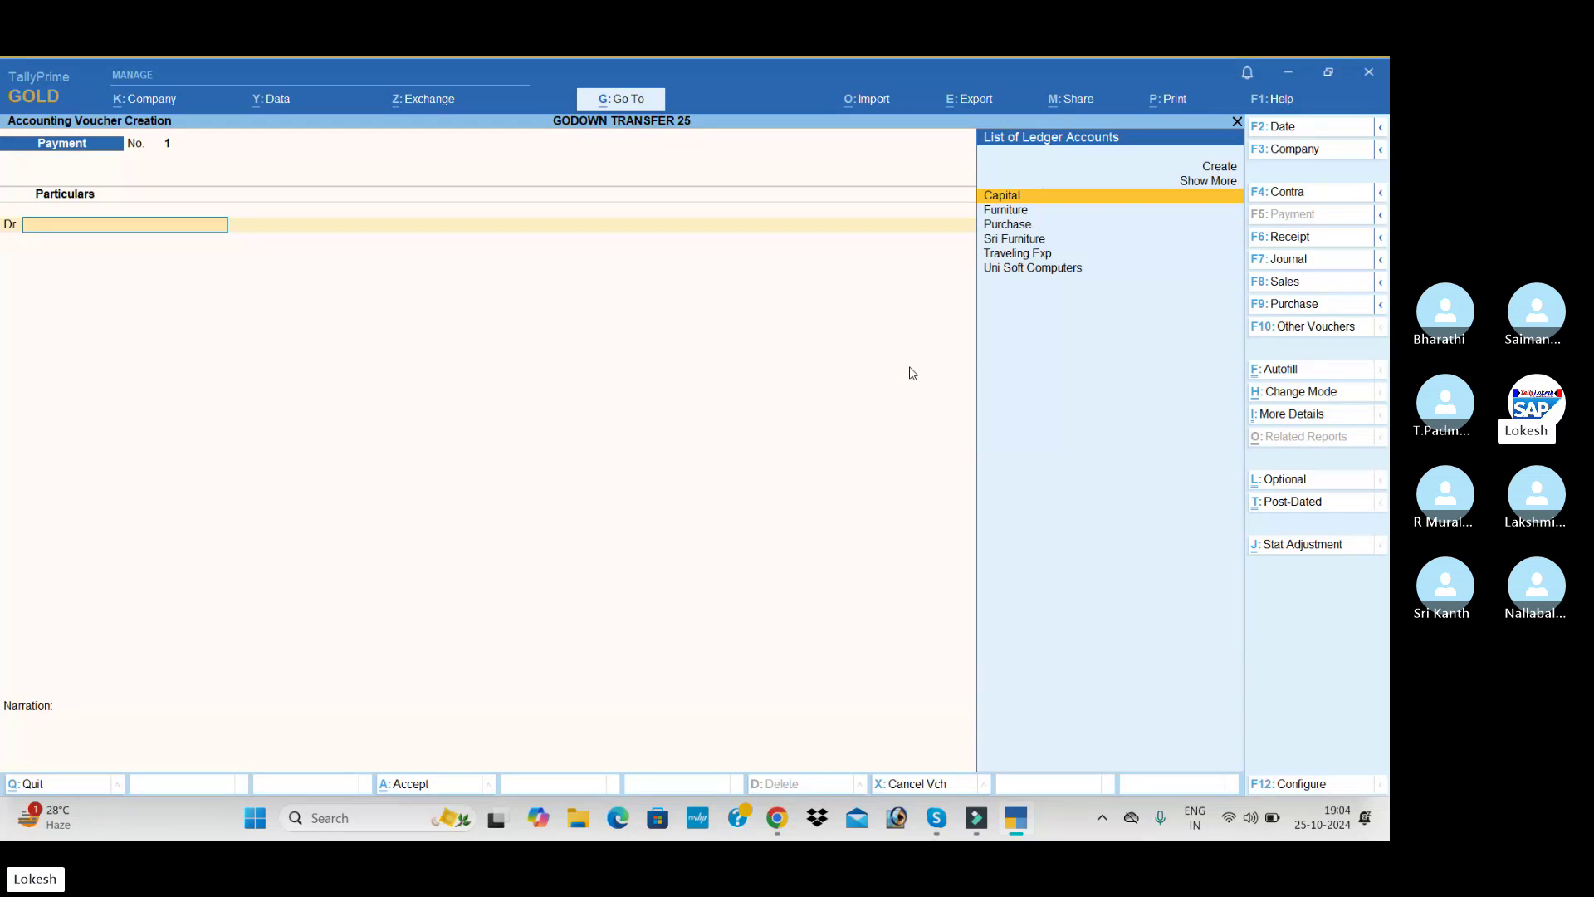
left_click(1310, 240)
key("Return")
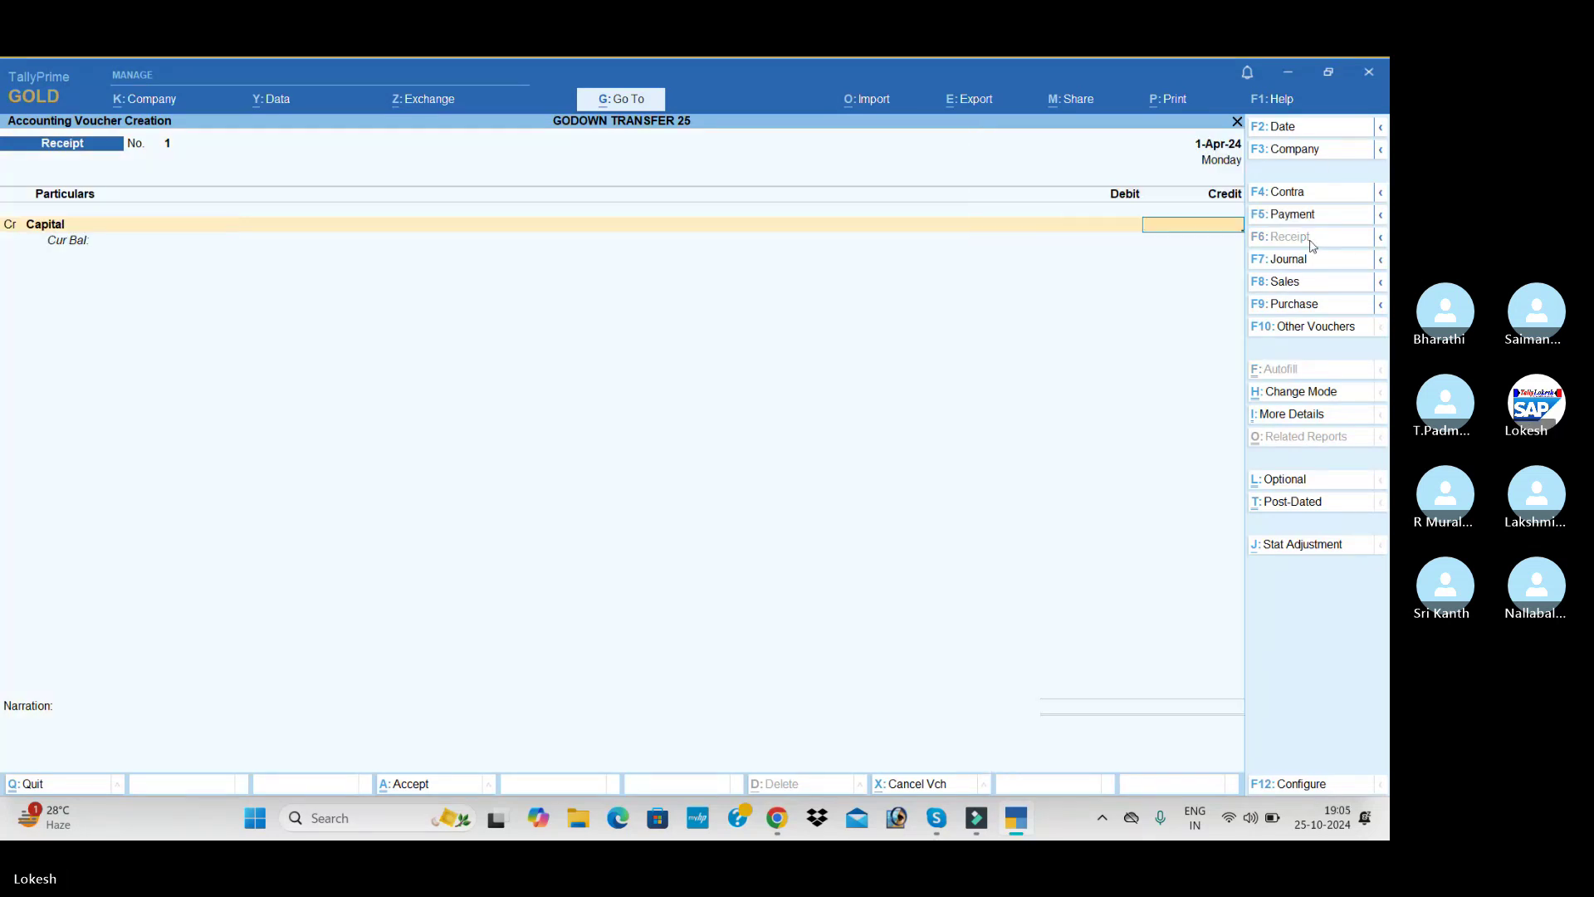
type("12")
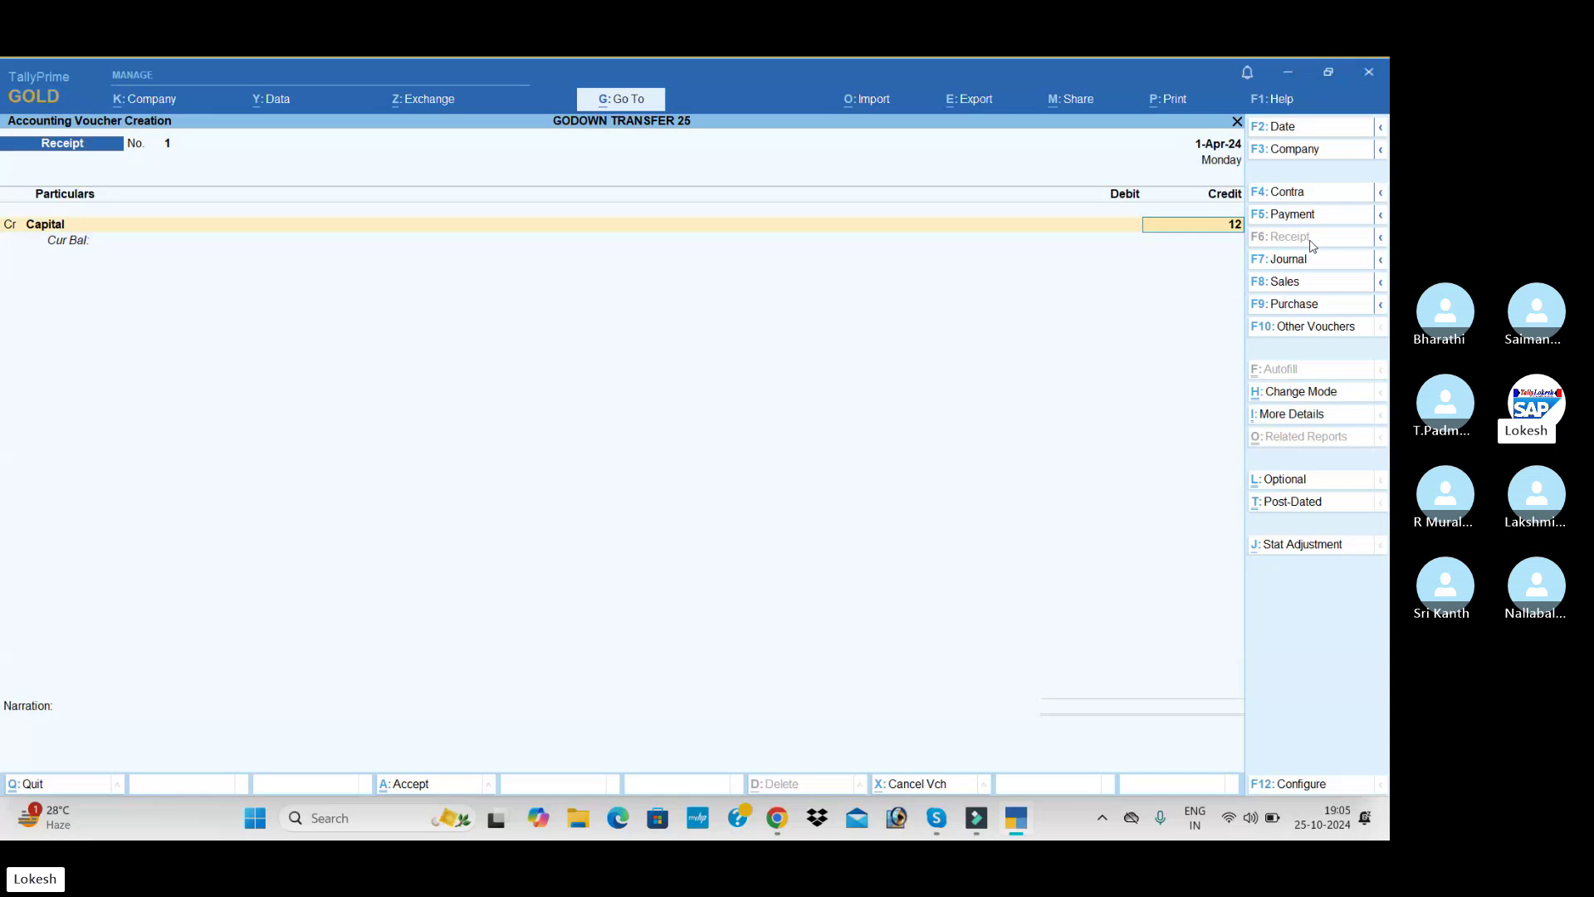
type(",00,000")
key("Return")
Debit Cash for the full capital amount and save the receipt voucher without a narration.
key("Down")
key("Return")
key("Return")
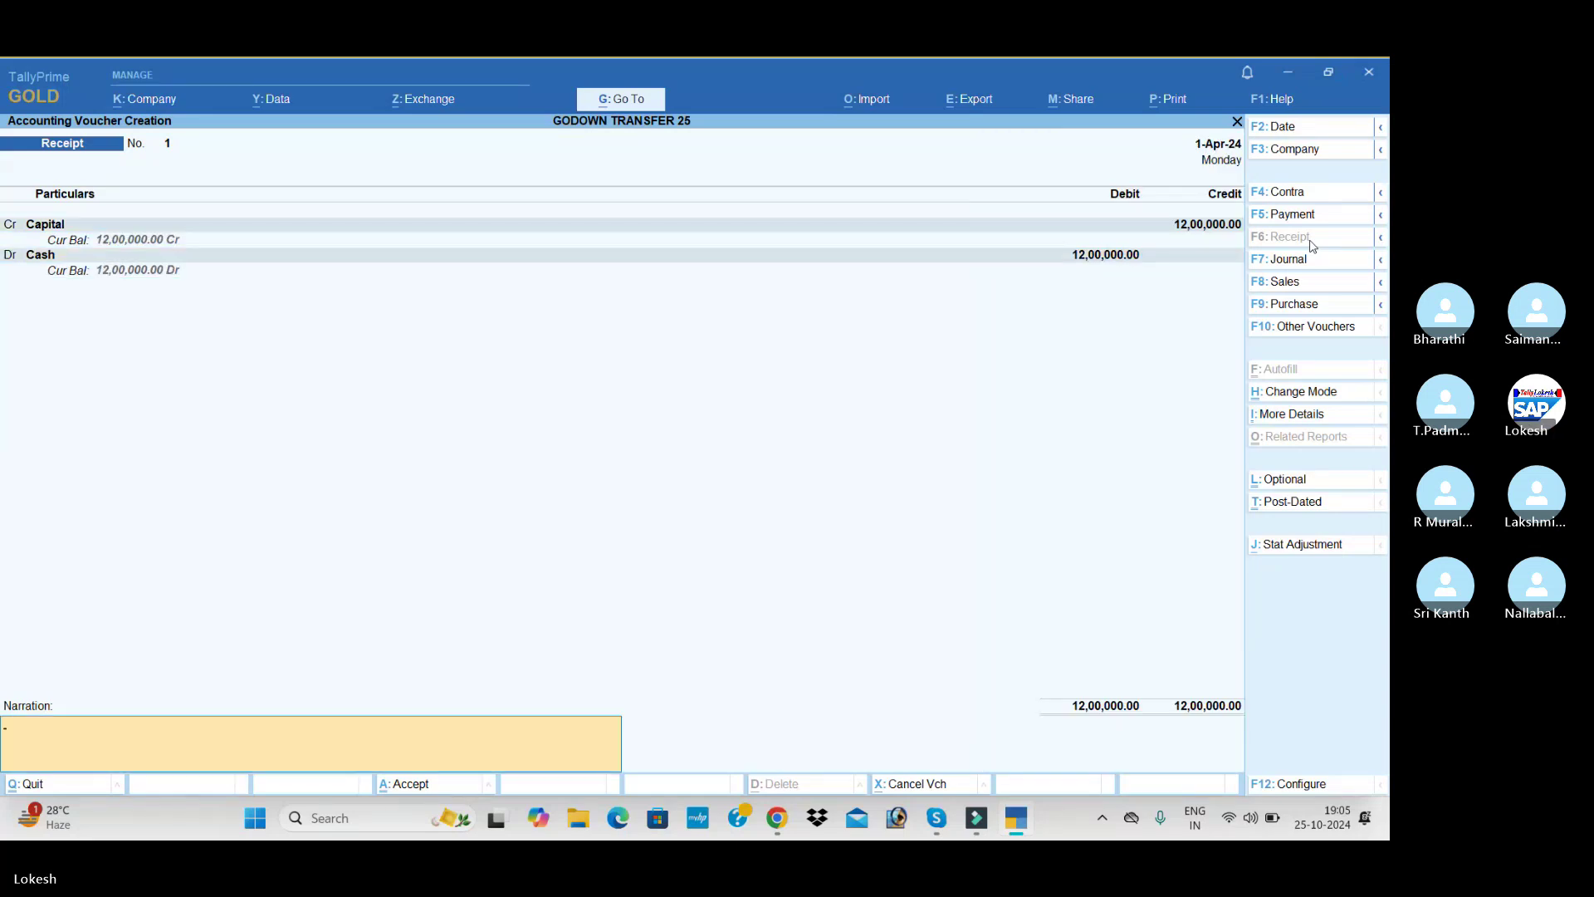
key("Return")
key("Return")
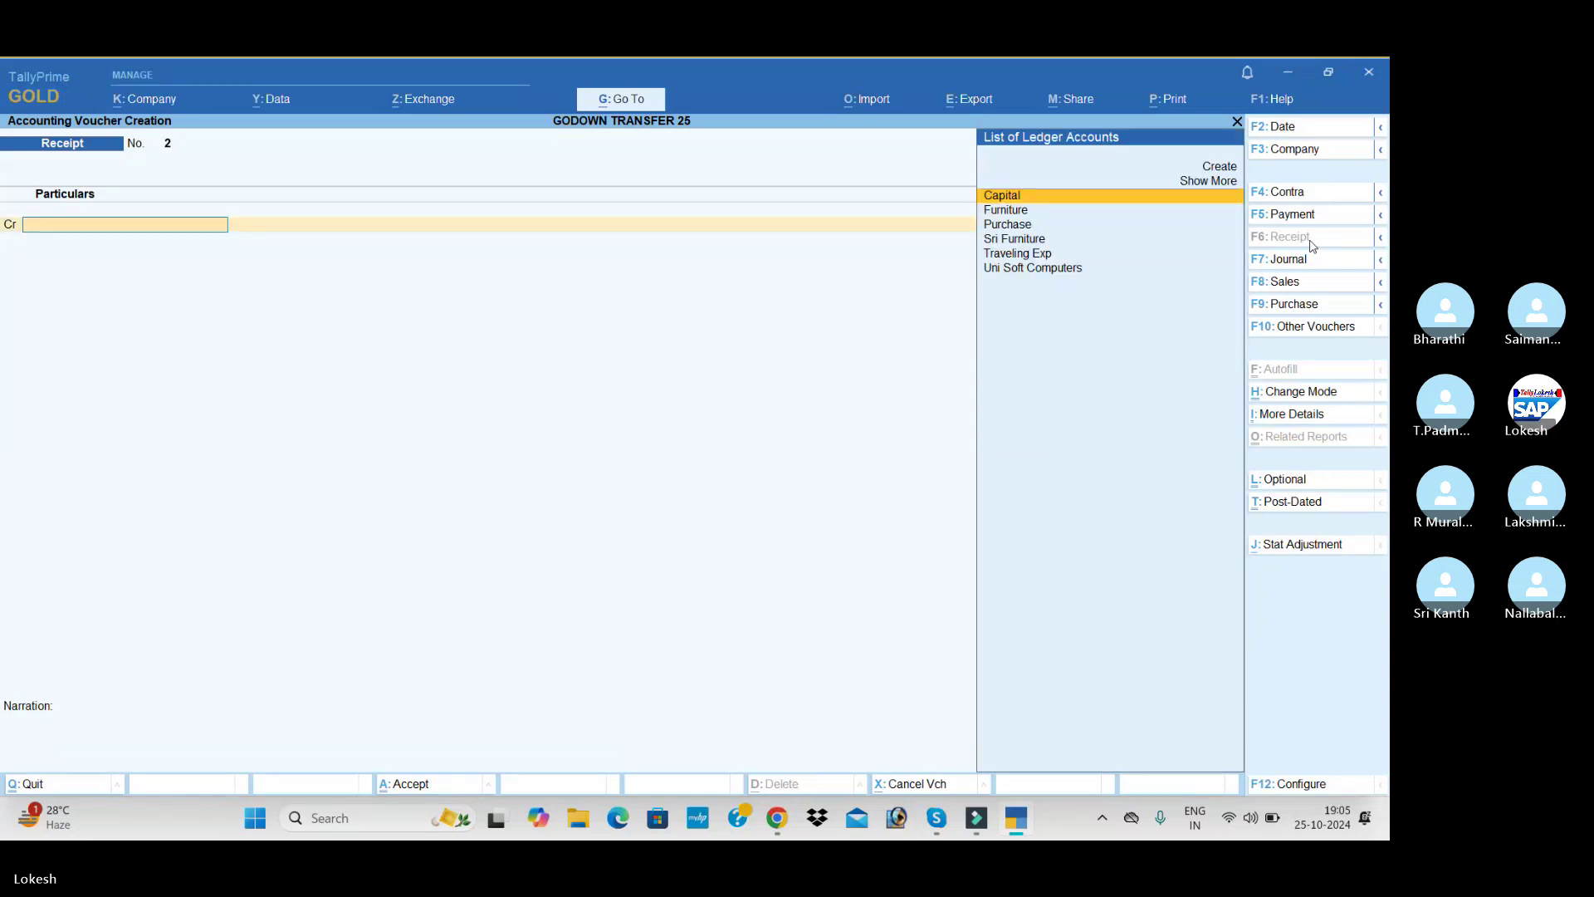
Start a purchase voucher with Uni Soft Computers as the party account and Purchase as the purchase ledger.
left_click(1284, 305)
key("alt+c")
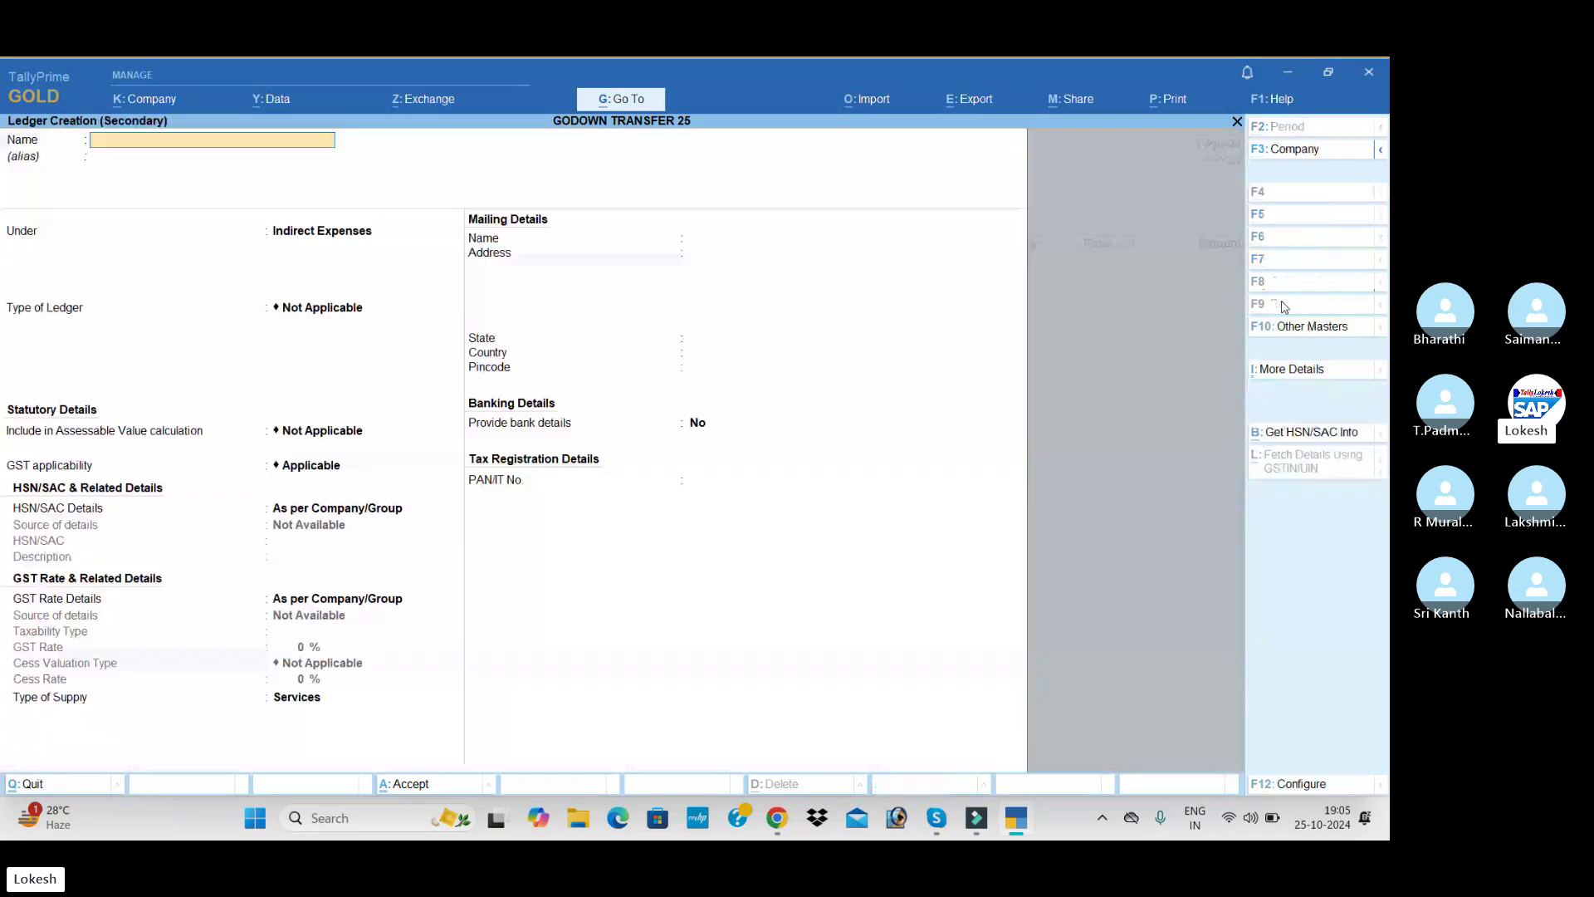
key("Escape")
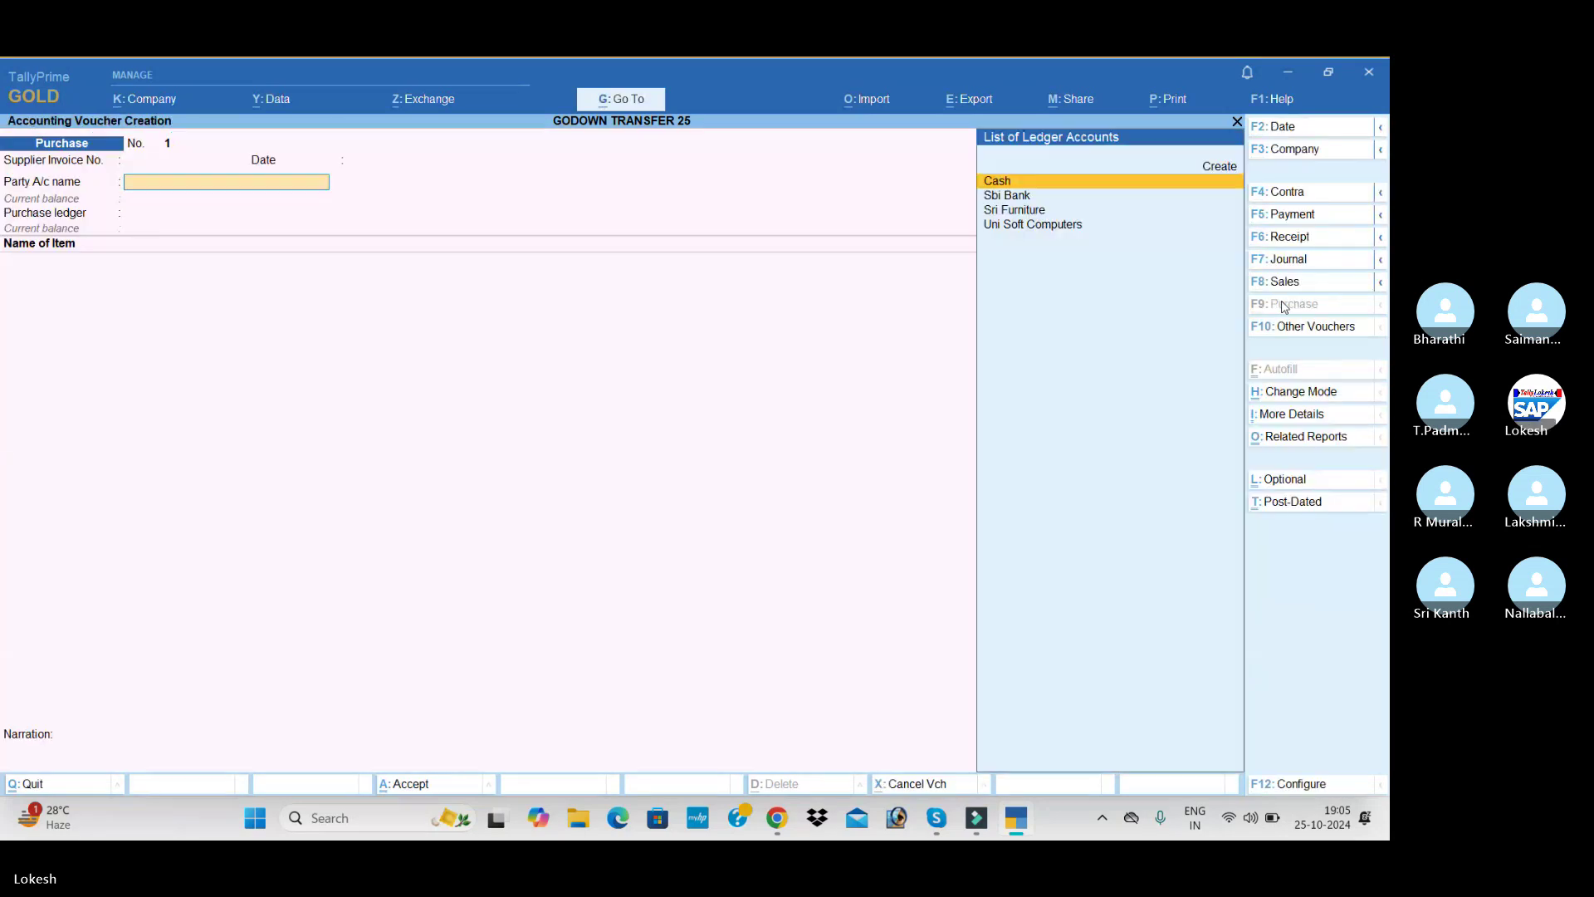
type("uni")
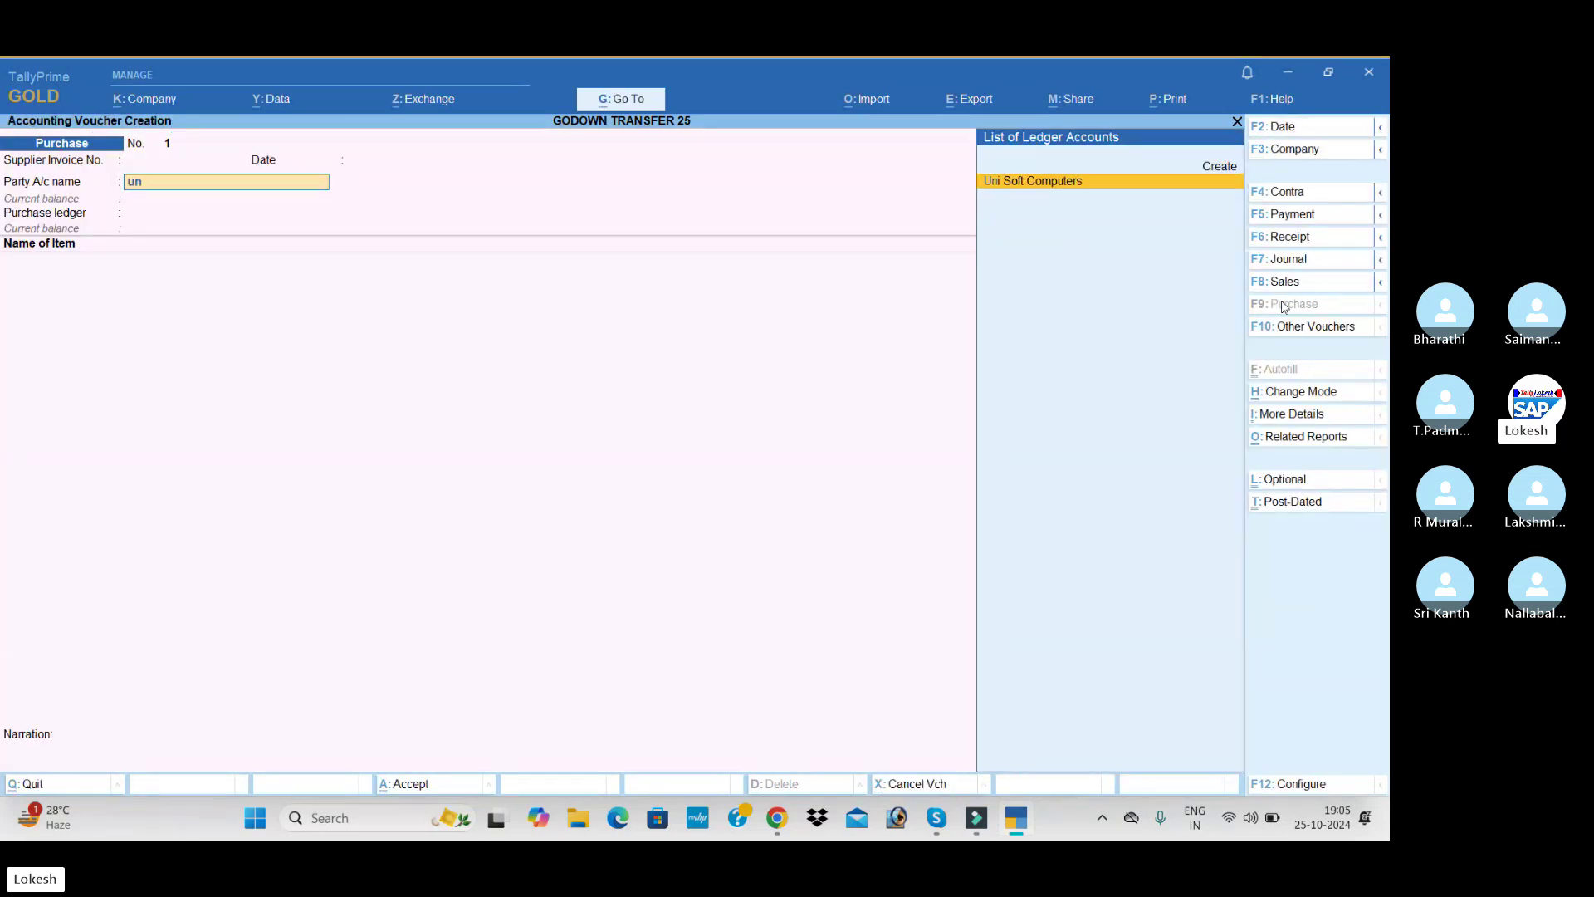
key("Return")
key("Return")
key("Return")
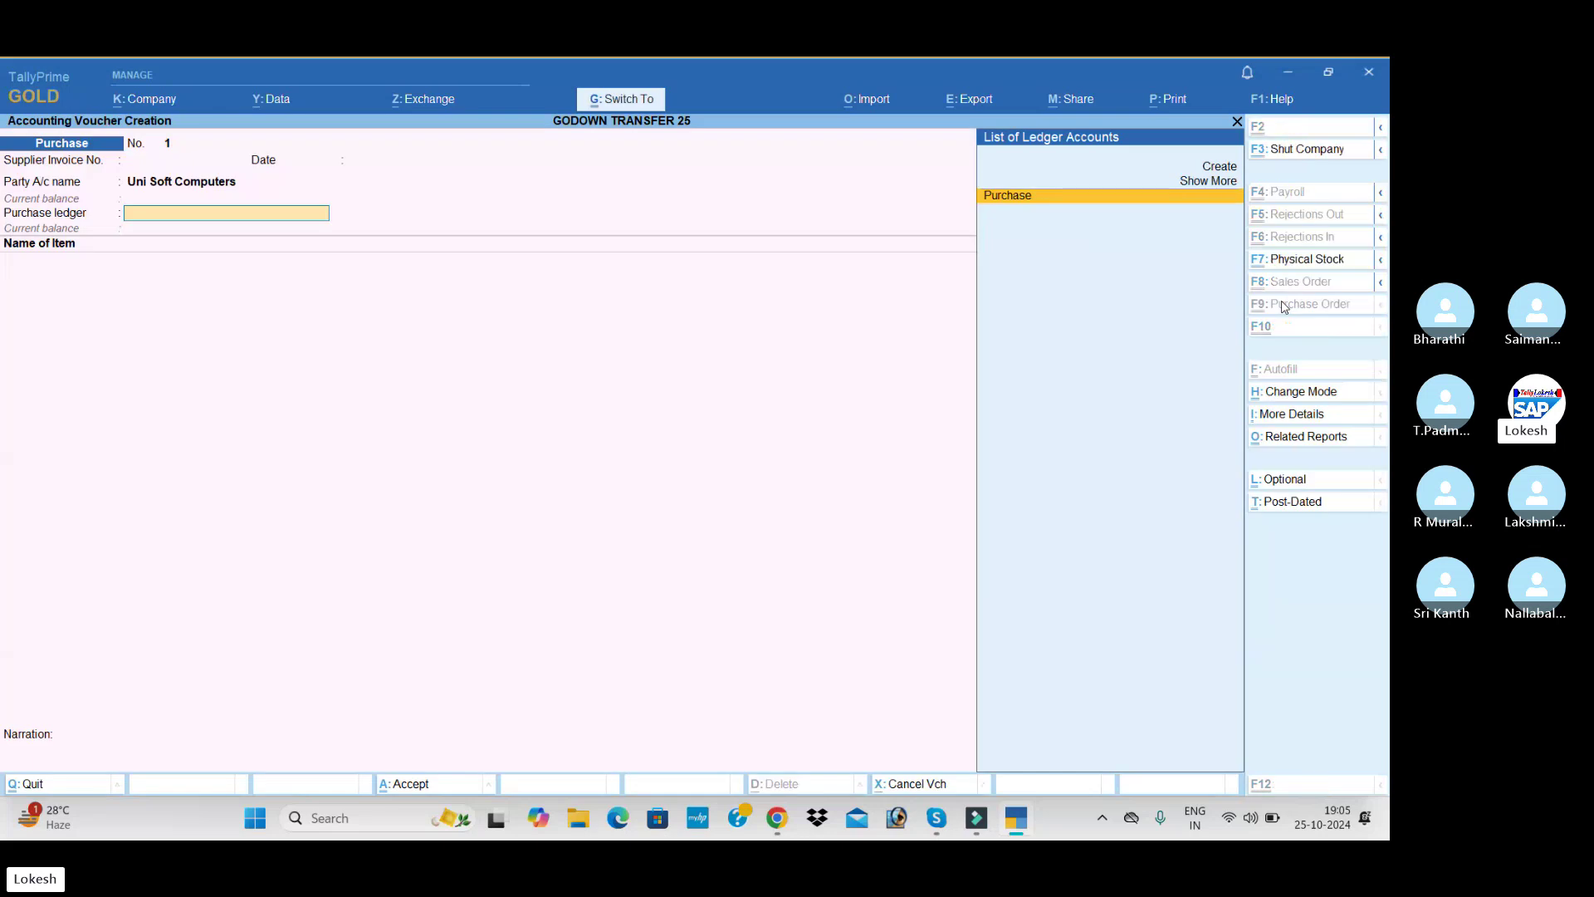
key("Return")
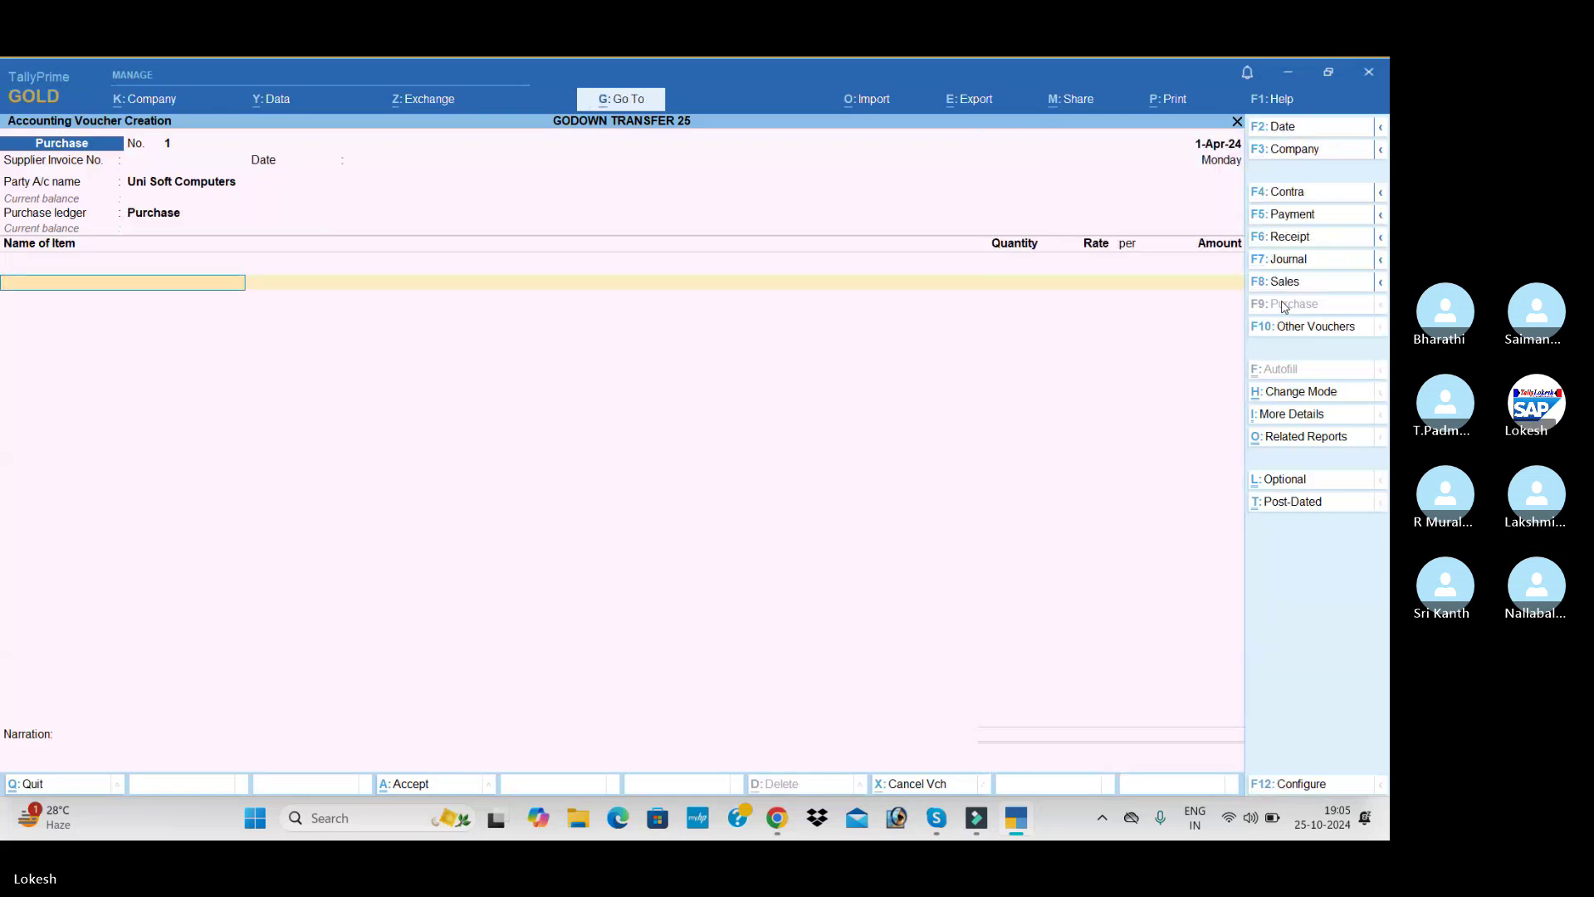
Add Hard Disk to the purchase voucher, allocating 100 nos at a rate of 2,300 to Raw Material Godown.
key("Return")
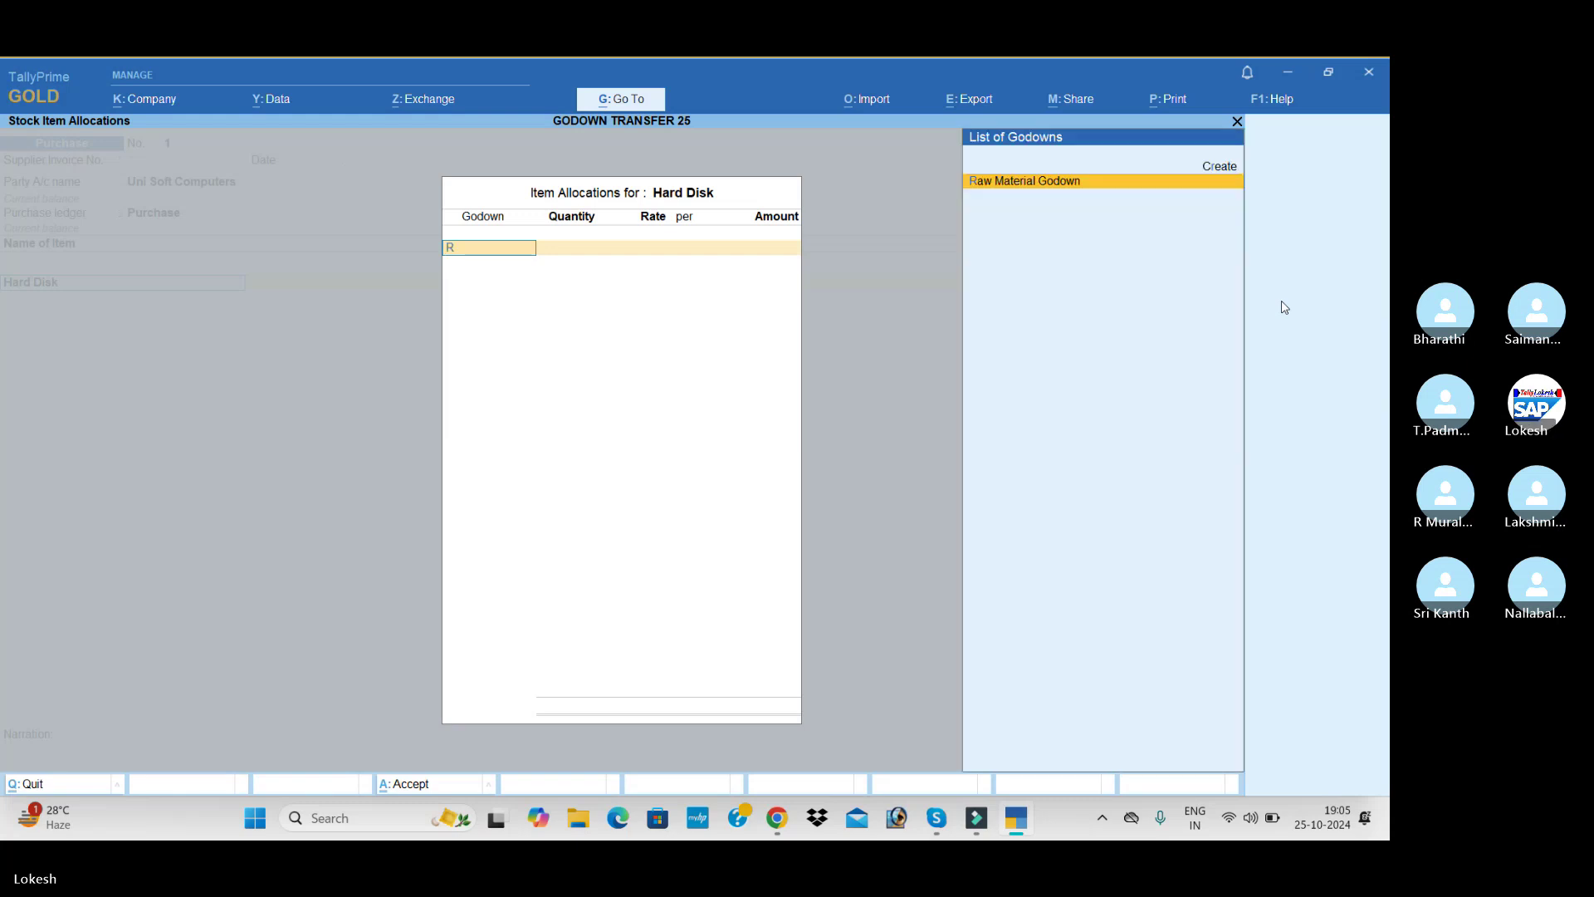
key("Return")
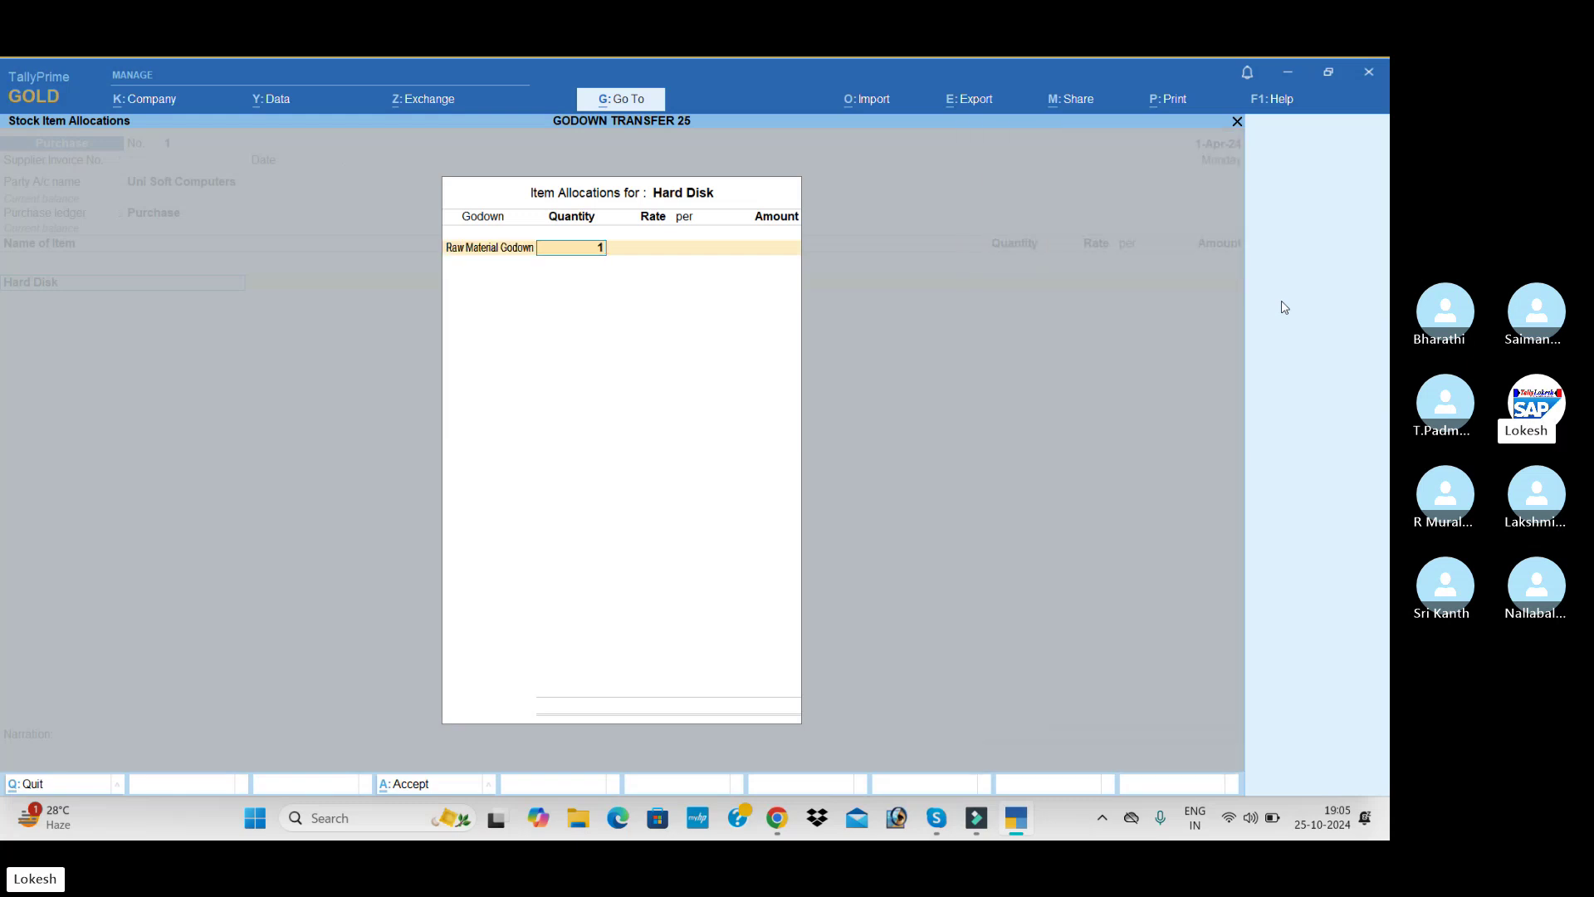
type("100")
key("Return")
type("2,300")
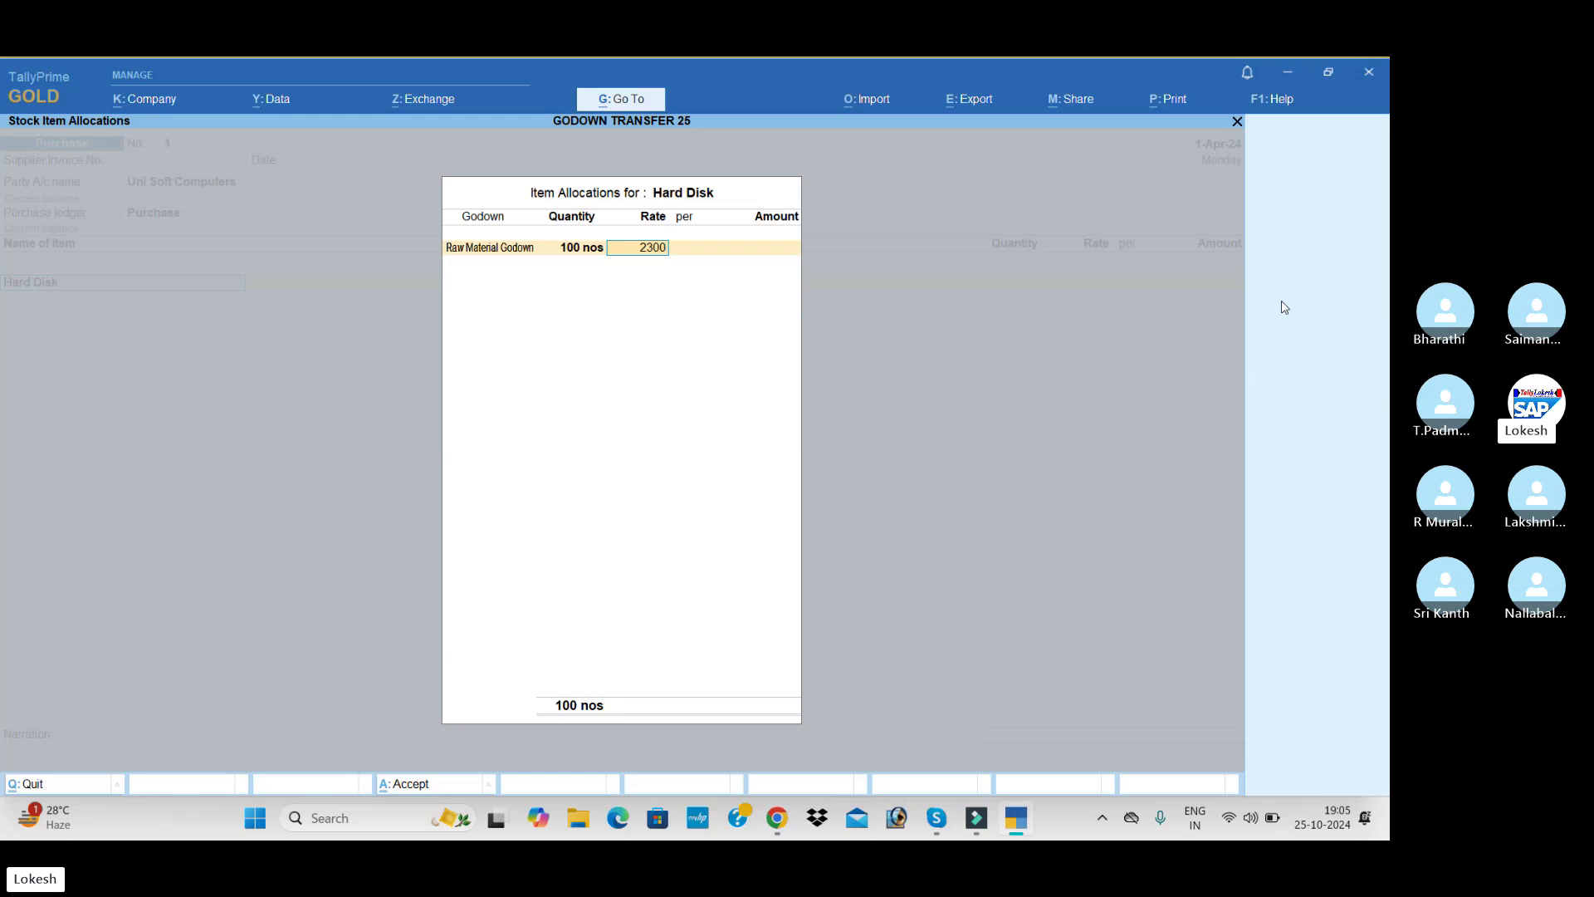
key("Return")
key("Return")
key("Return")
key("Return")
key("Return")
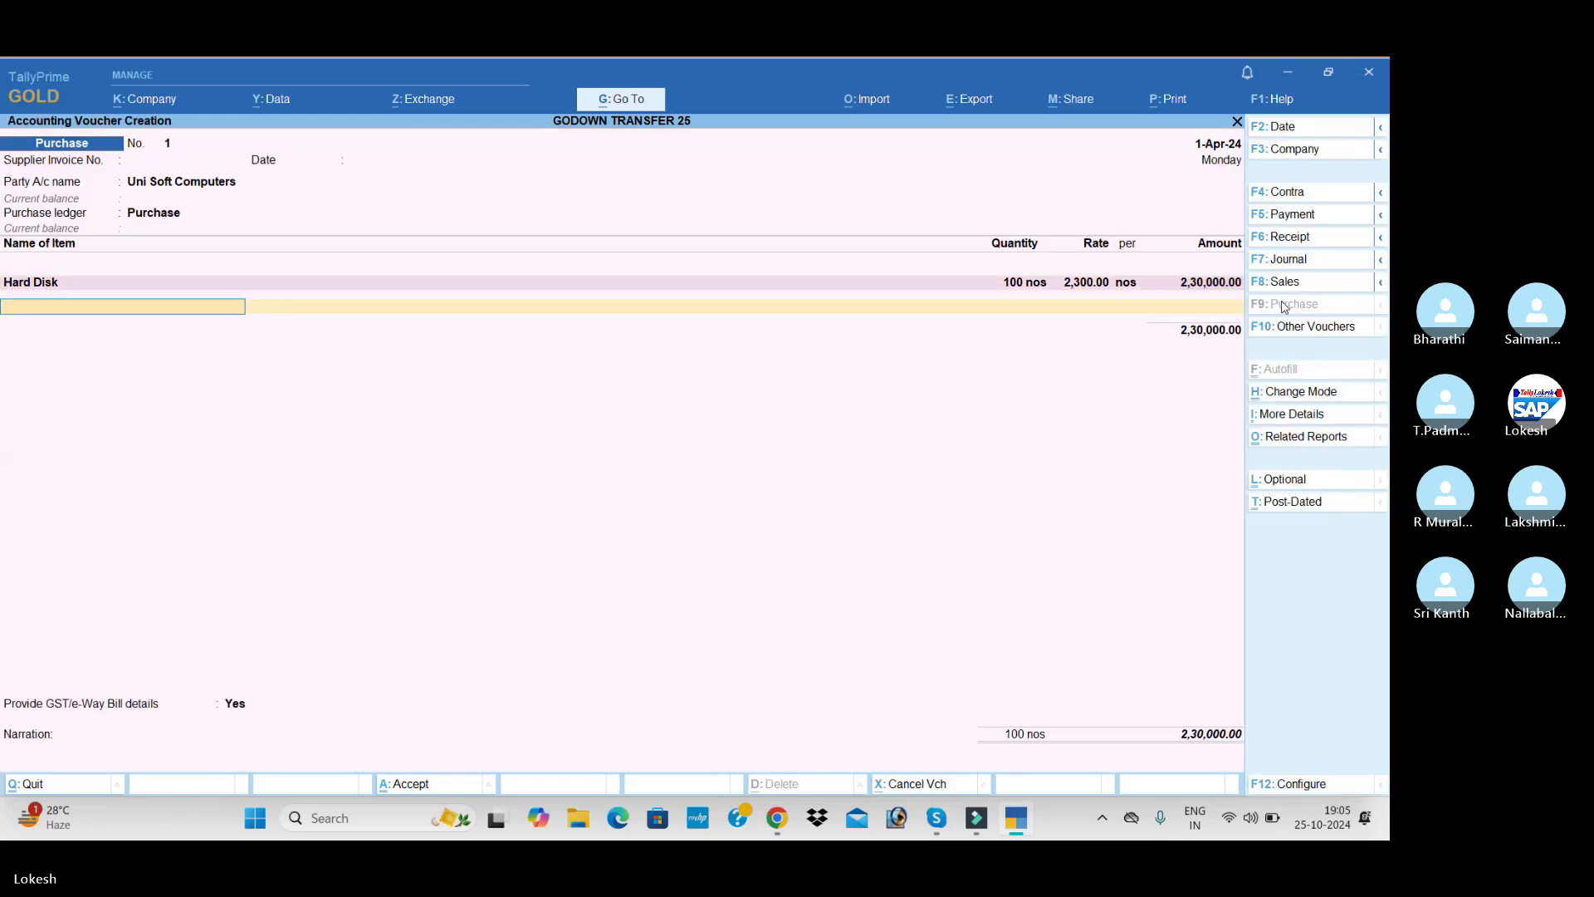
Add Monitor to the purchase voucher, allocating 50 nos at a rate of 3,500 to Raw Material Godown.
type("Mo")
key("Return")
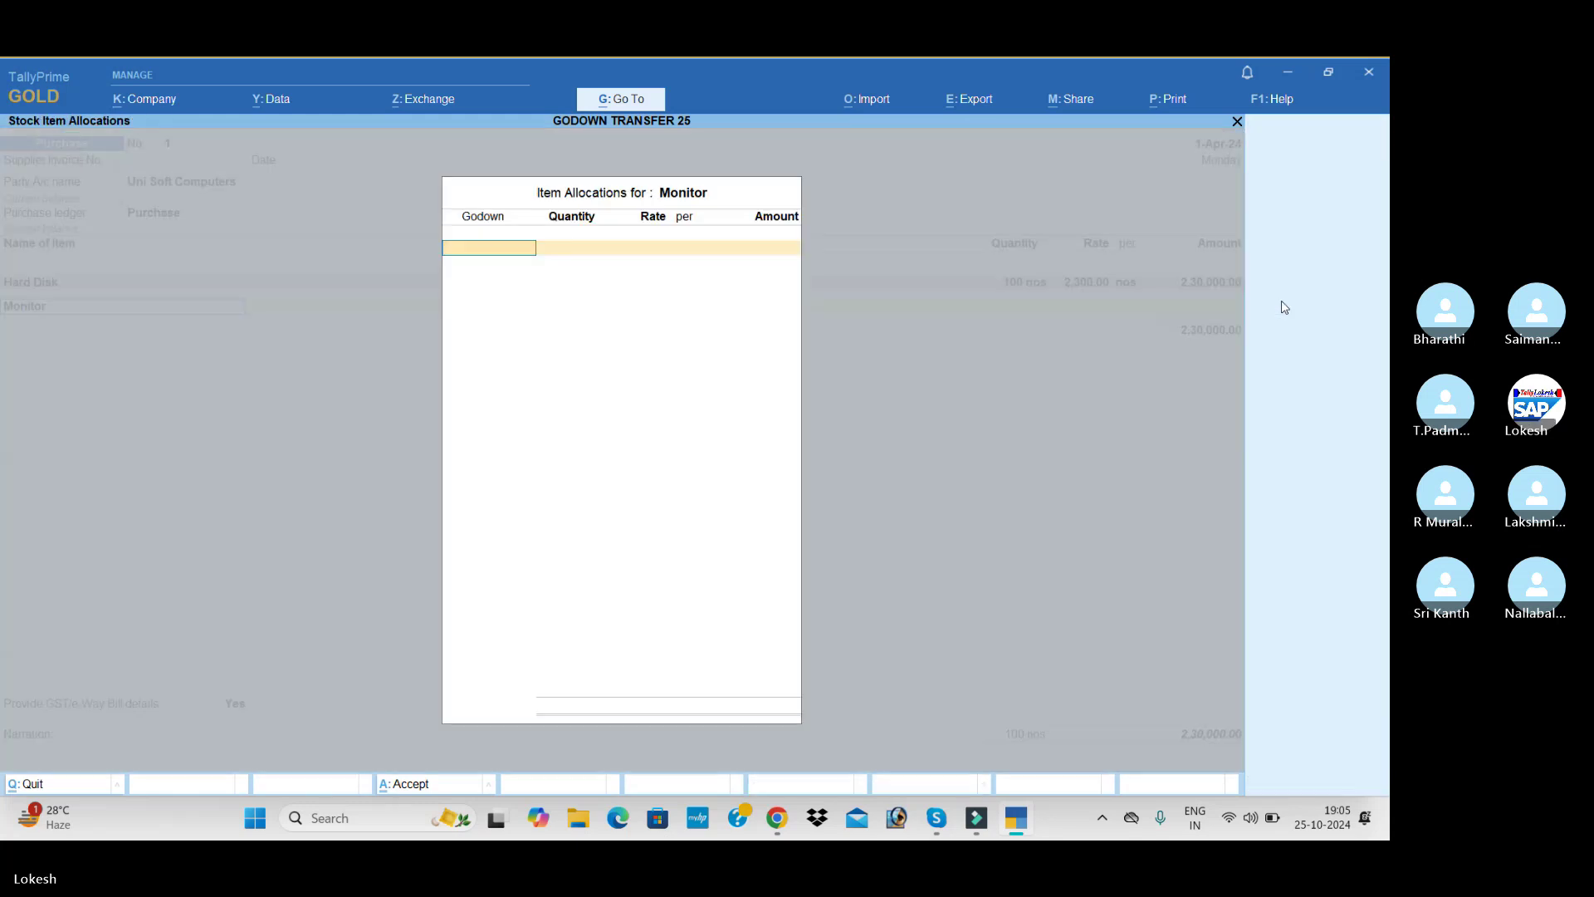
key("Down")
key("Down")
key("Down")
key("Return")
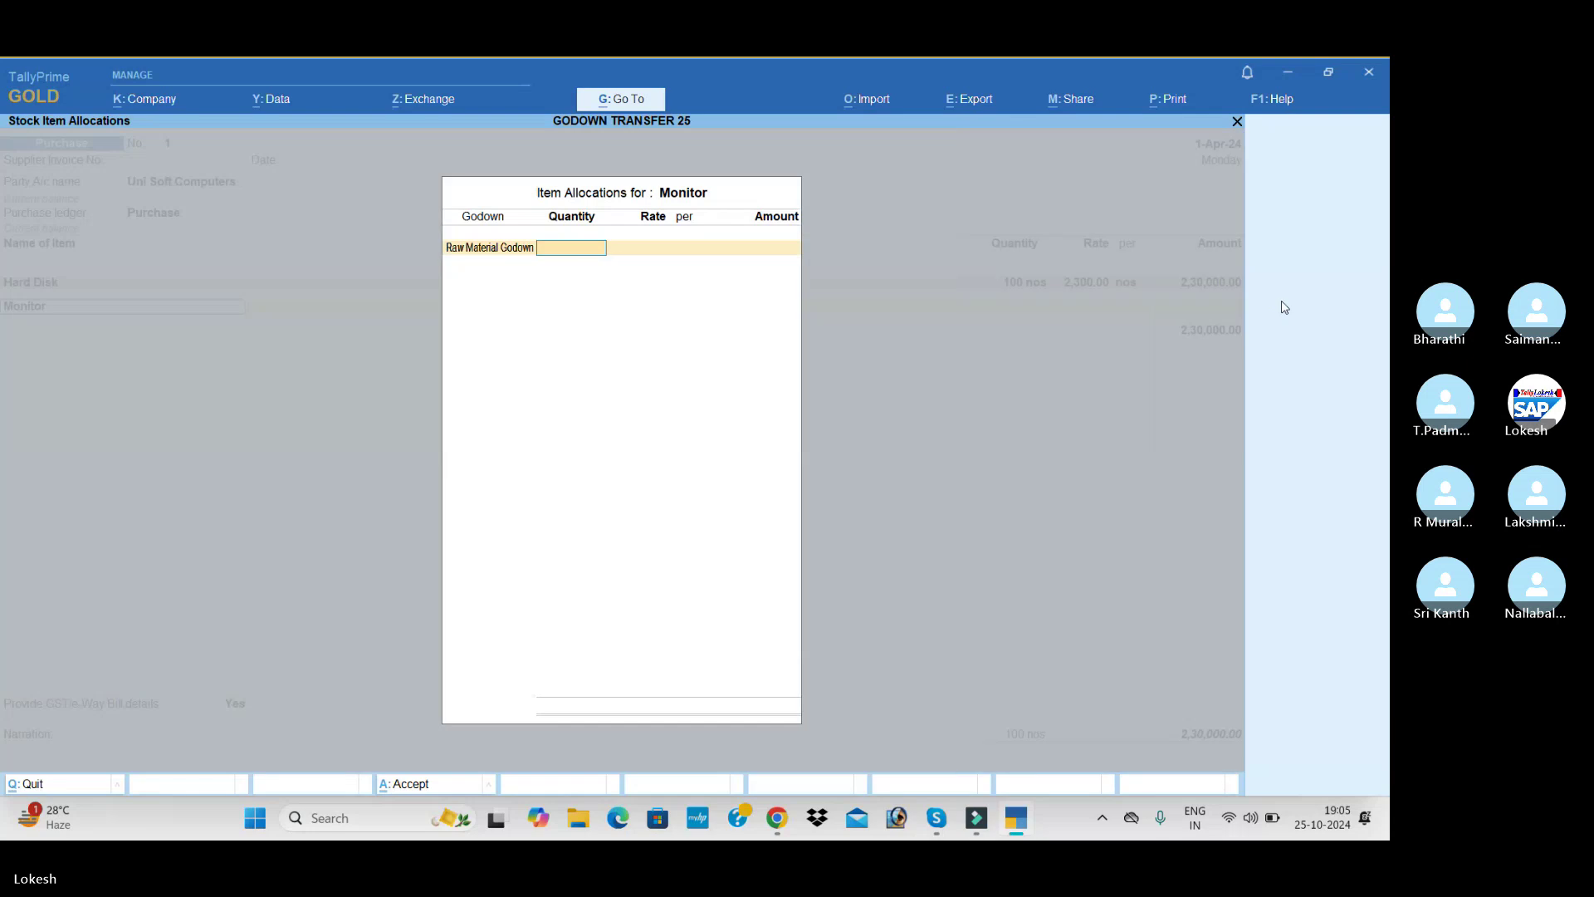
type("50")
key("Return")
type("3500")
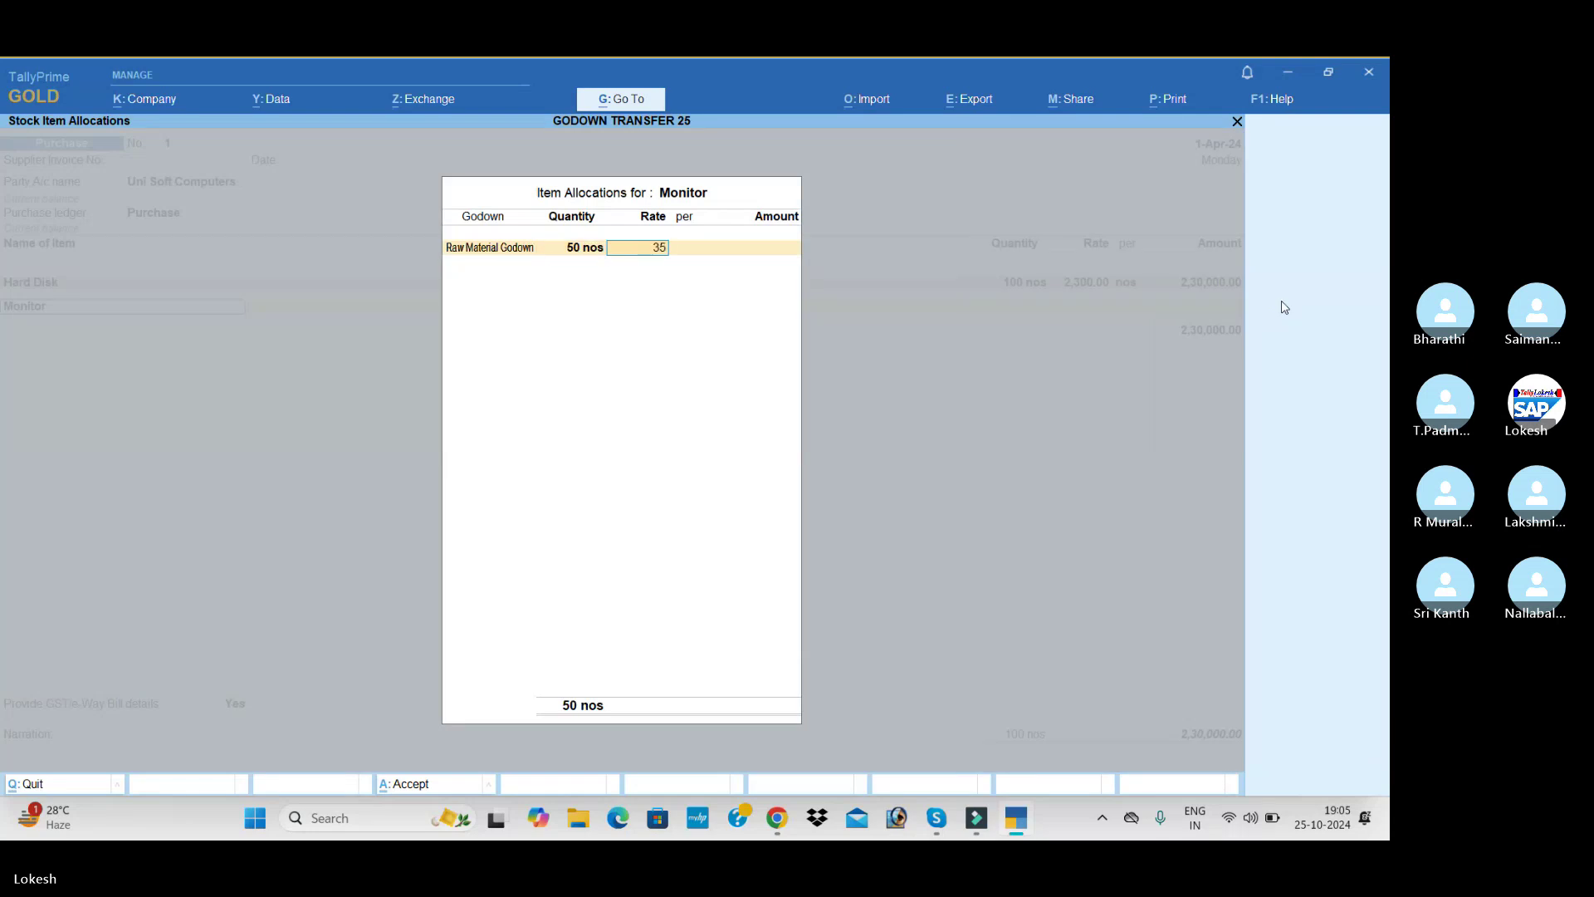
key("Return")
key("Return")
key("Return")
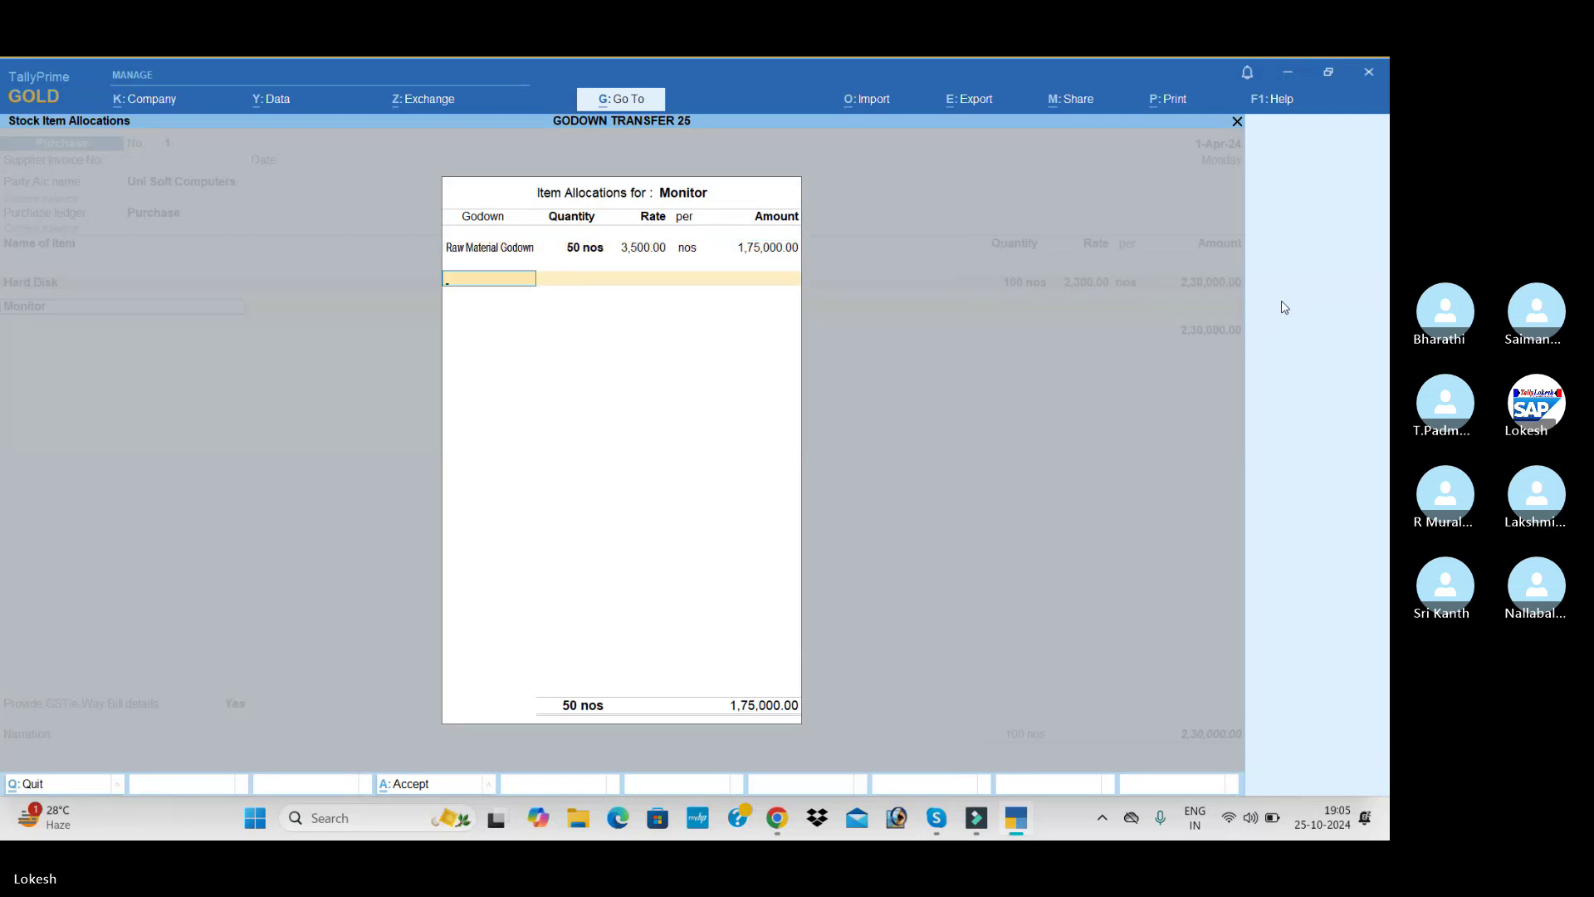
key("Return")
key("Return")
Add Processor Athlon to the purchase voucher, allocating 100 nos at a rate of 3,700 to Raw Material Godown.
type("Pr")
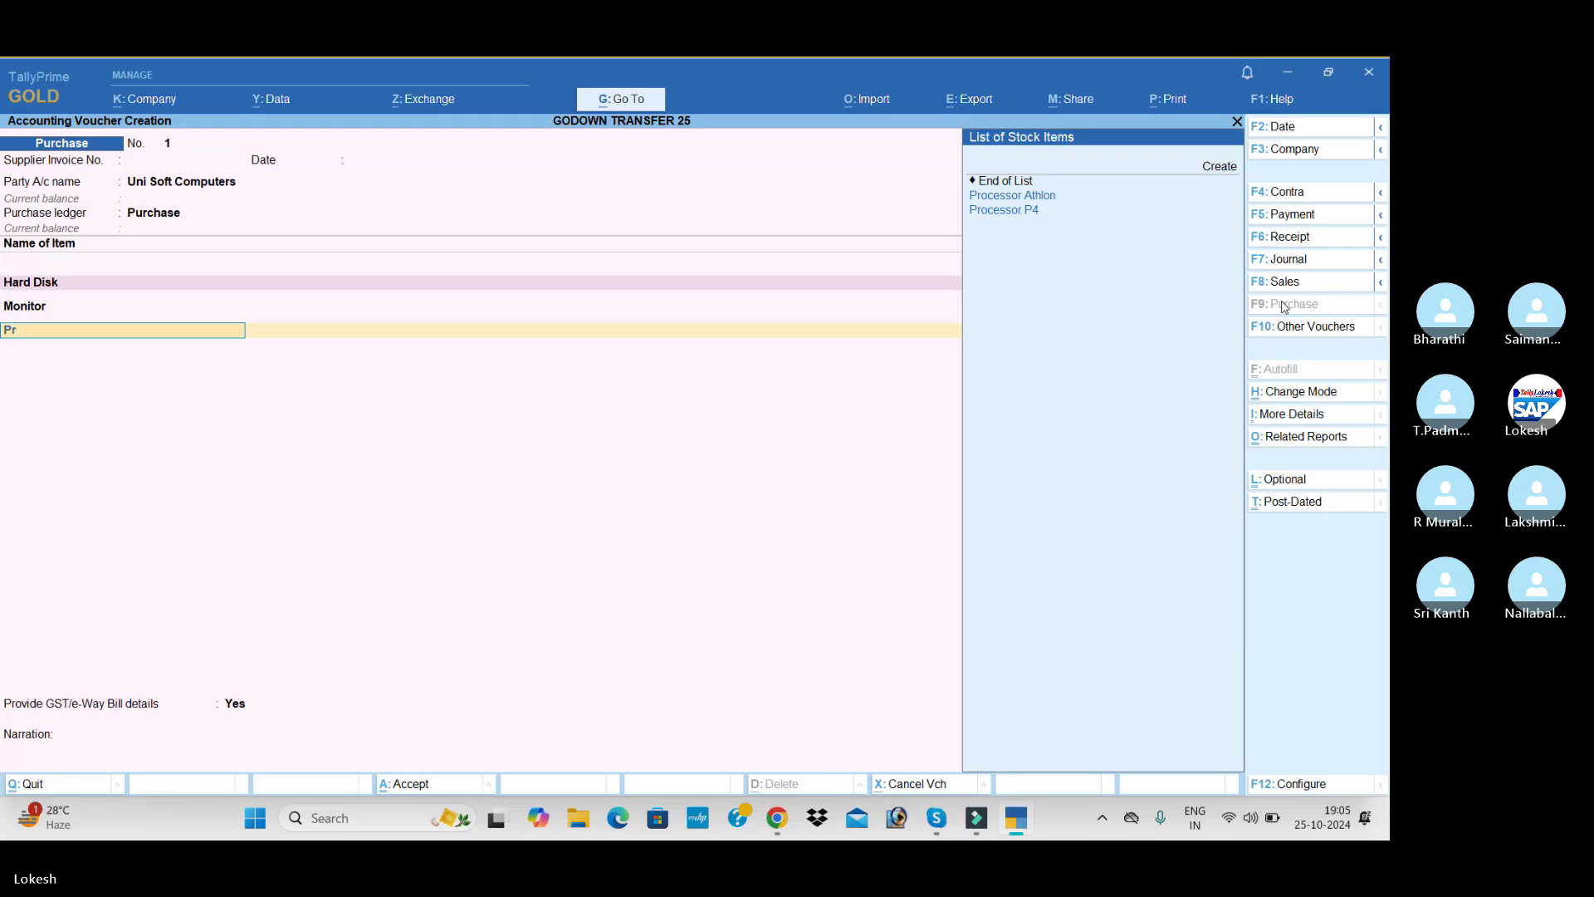
key("Return")
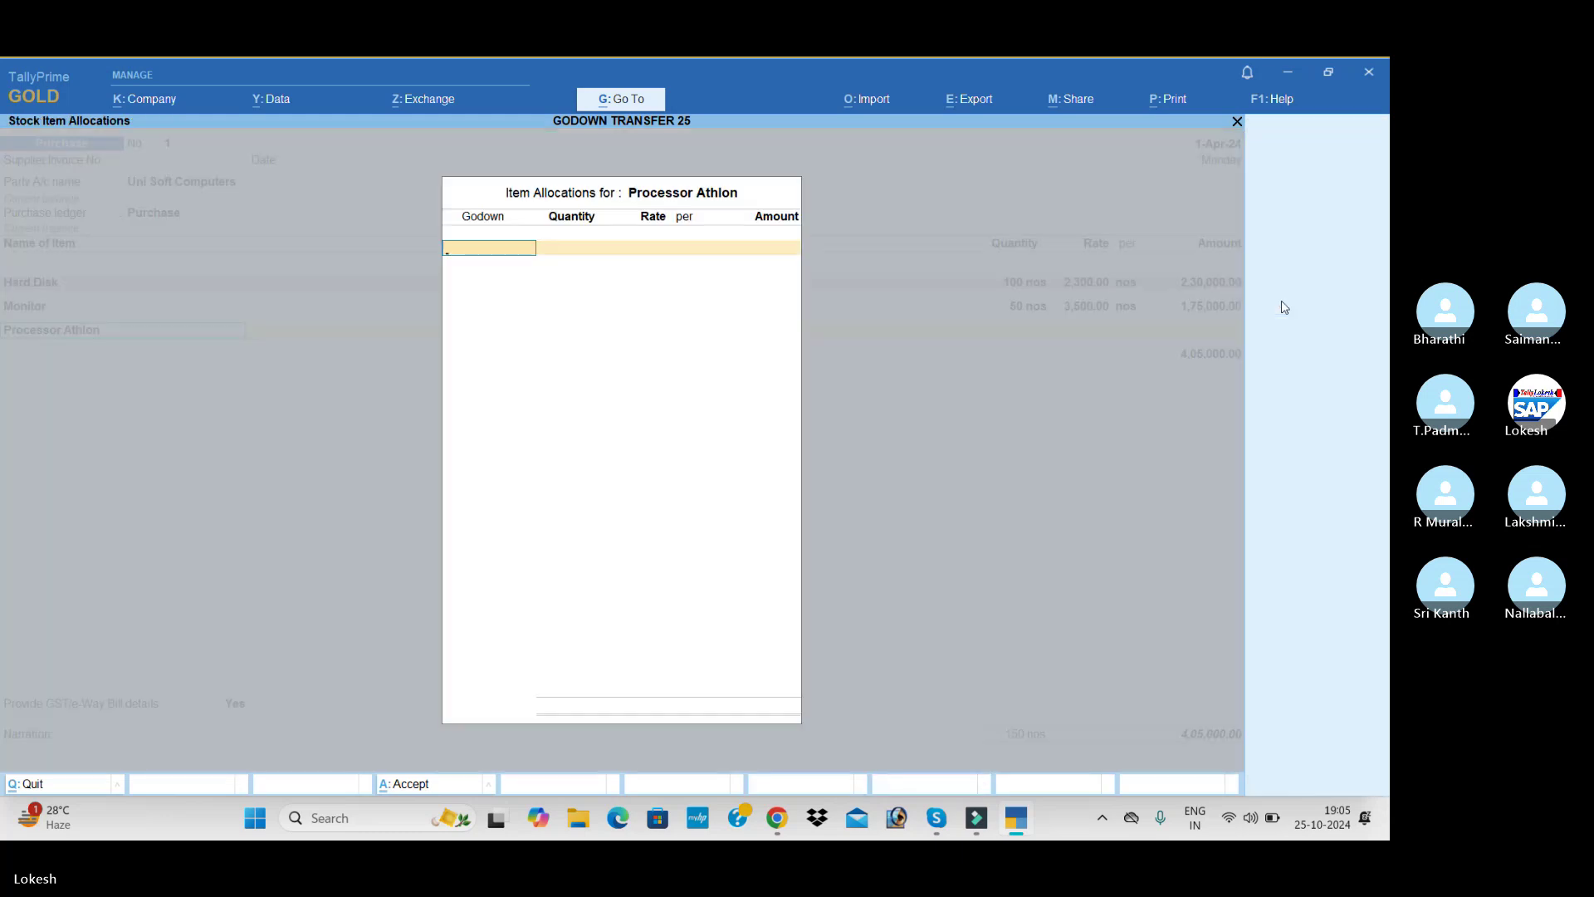
key("Return")
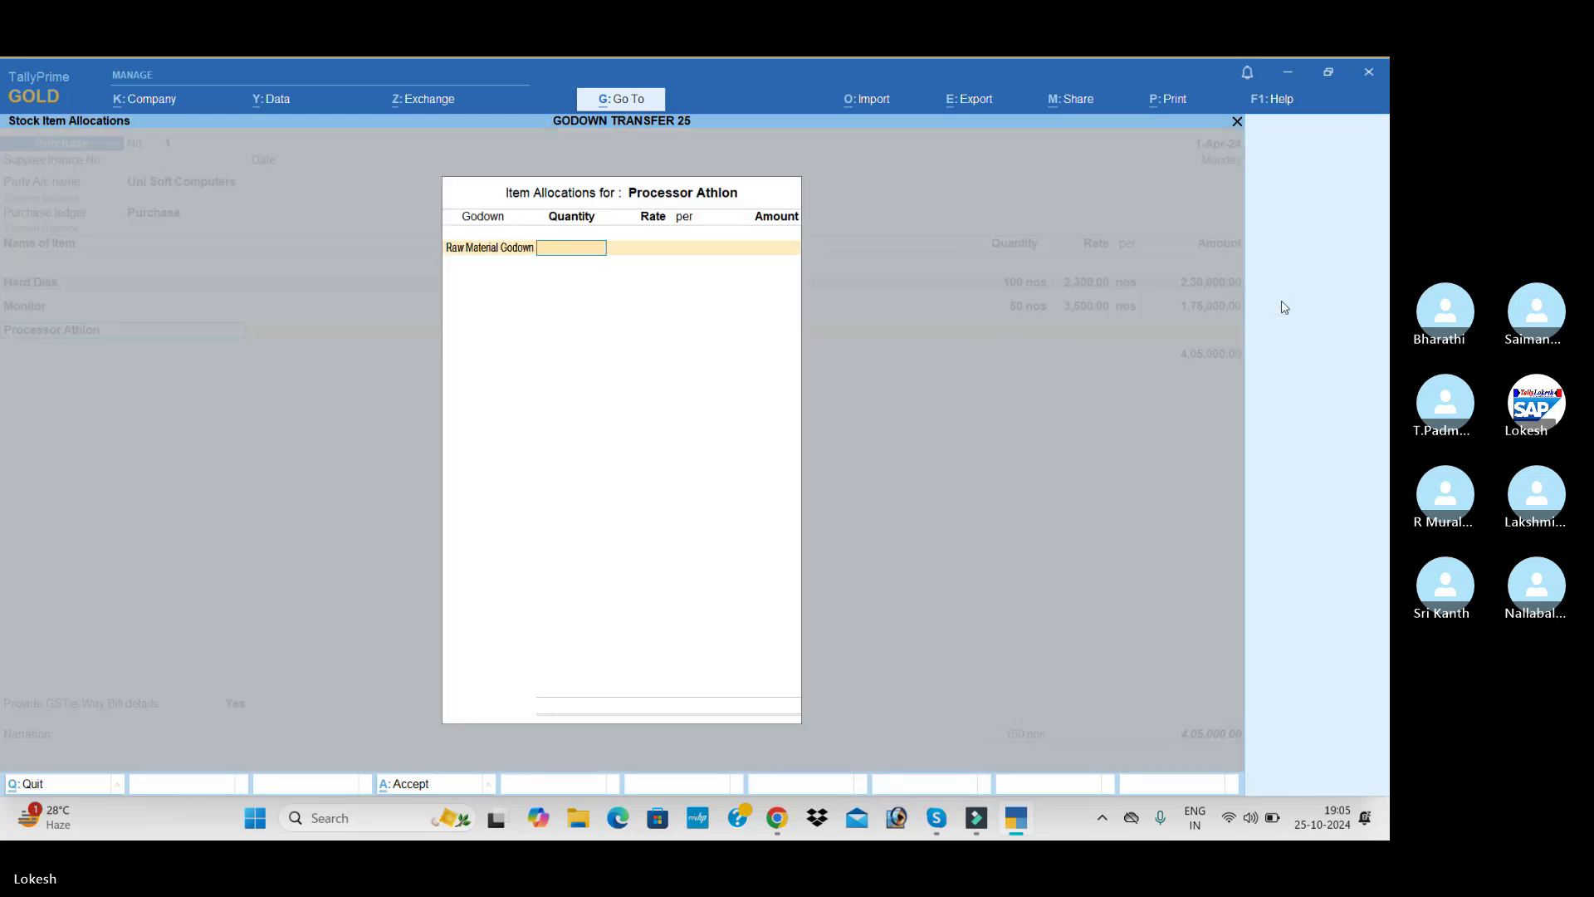
type("100")
key("Return")
type("3700")
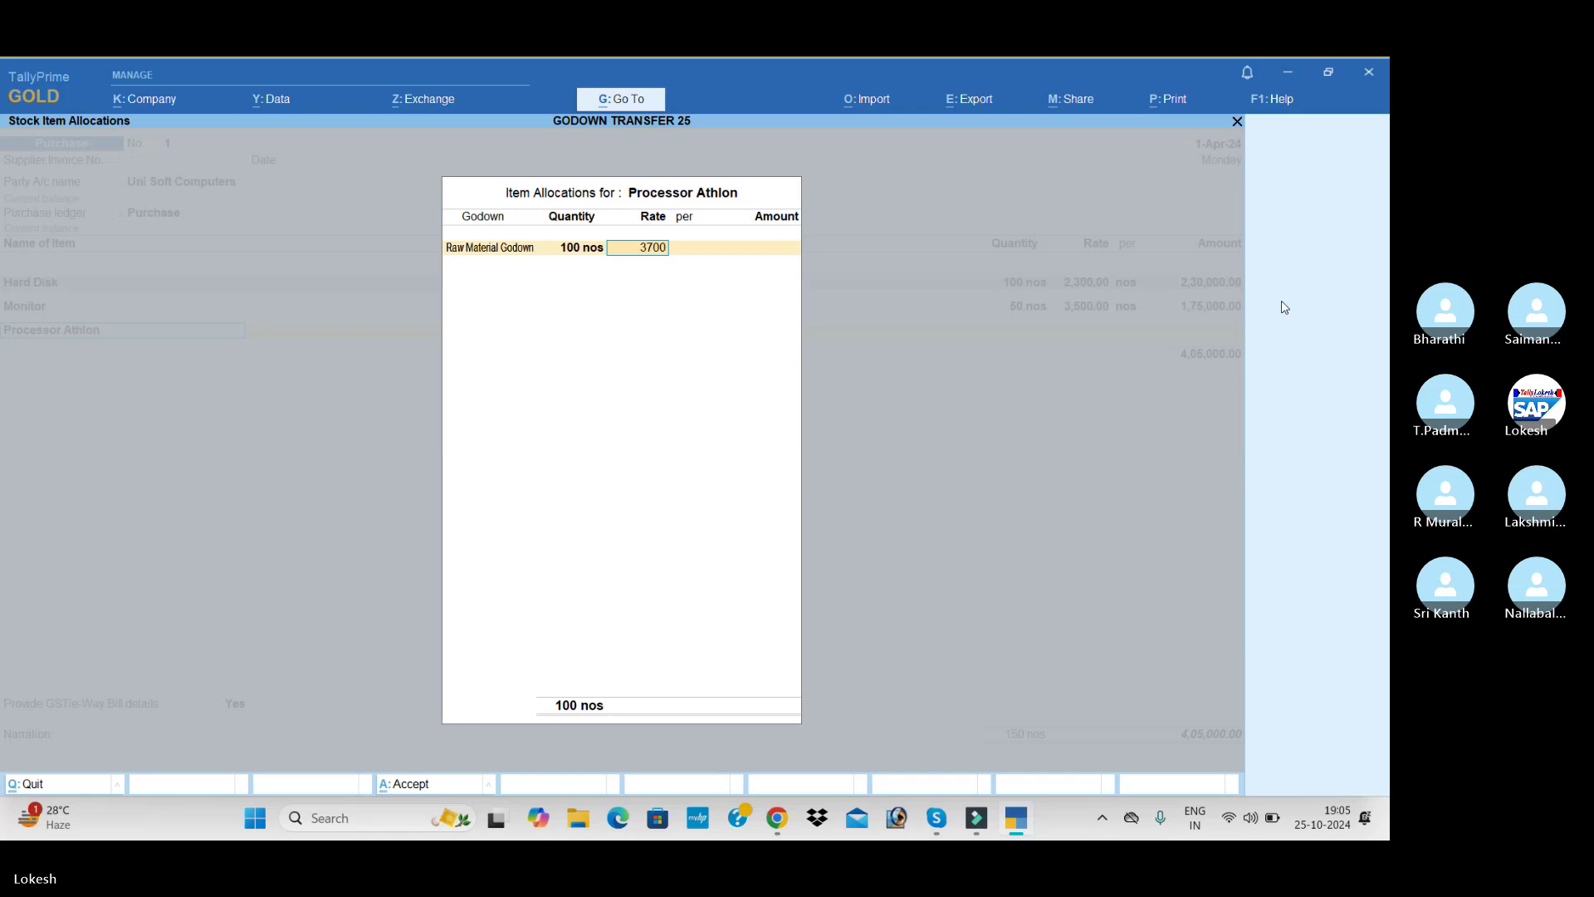
key("Return")
key("Return")
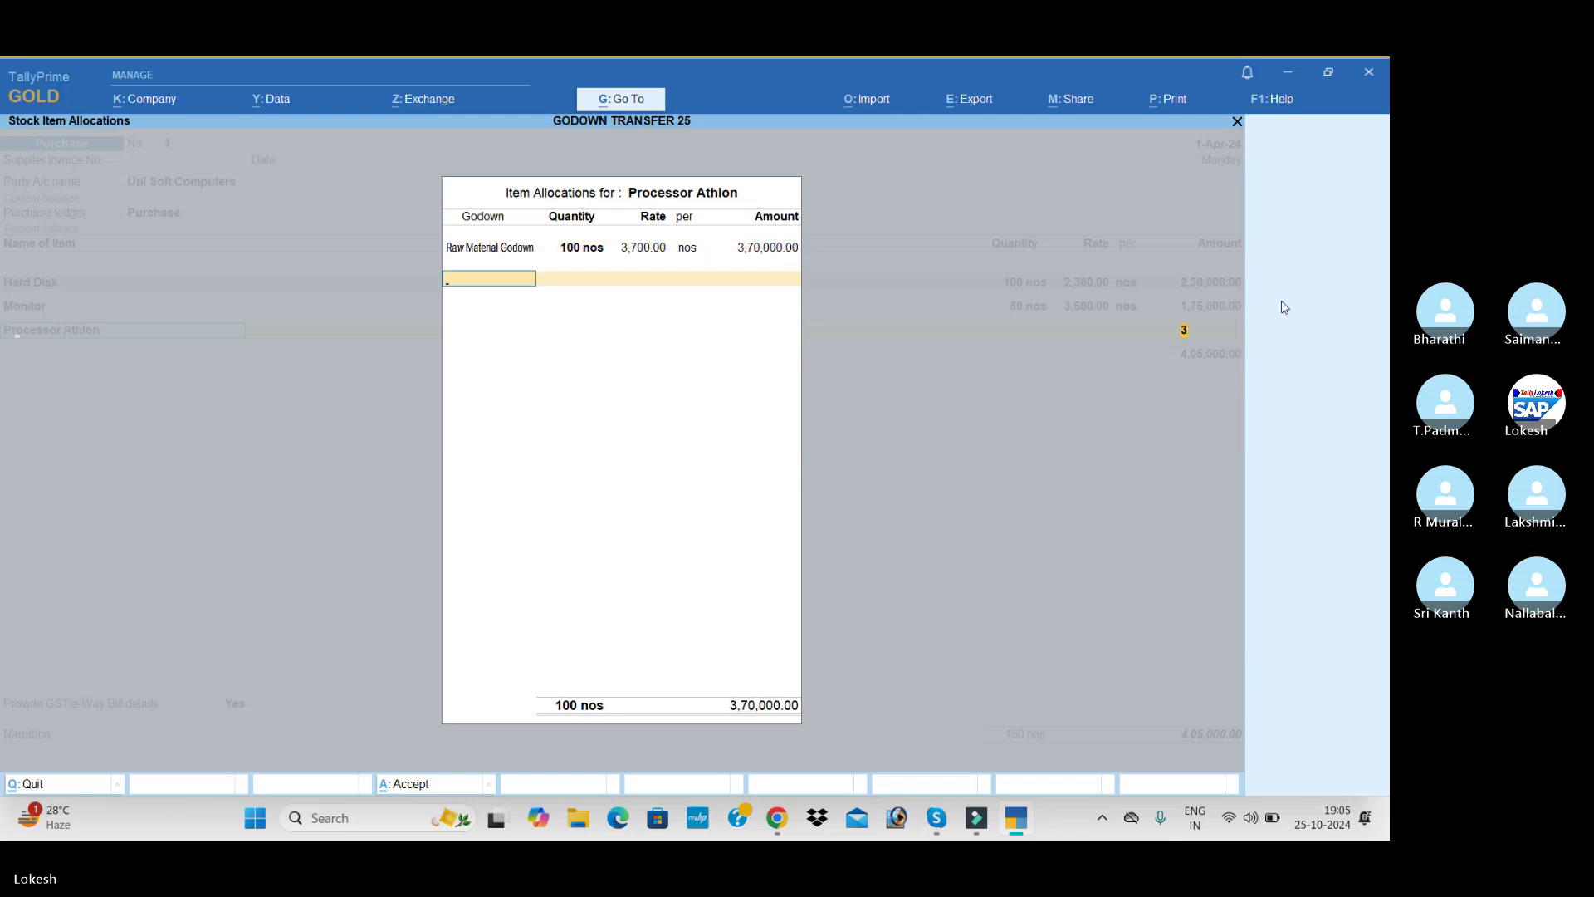
key("Return")
key("Return")
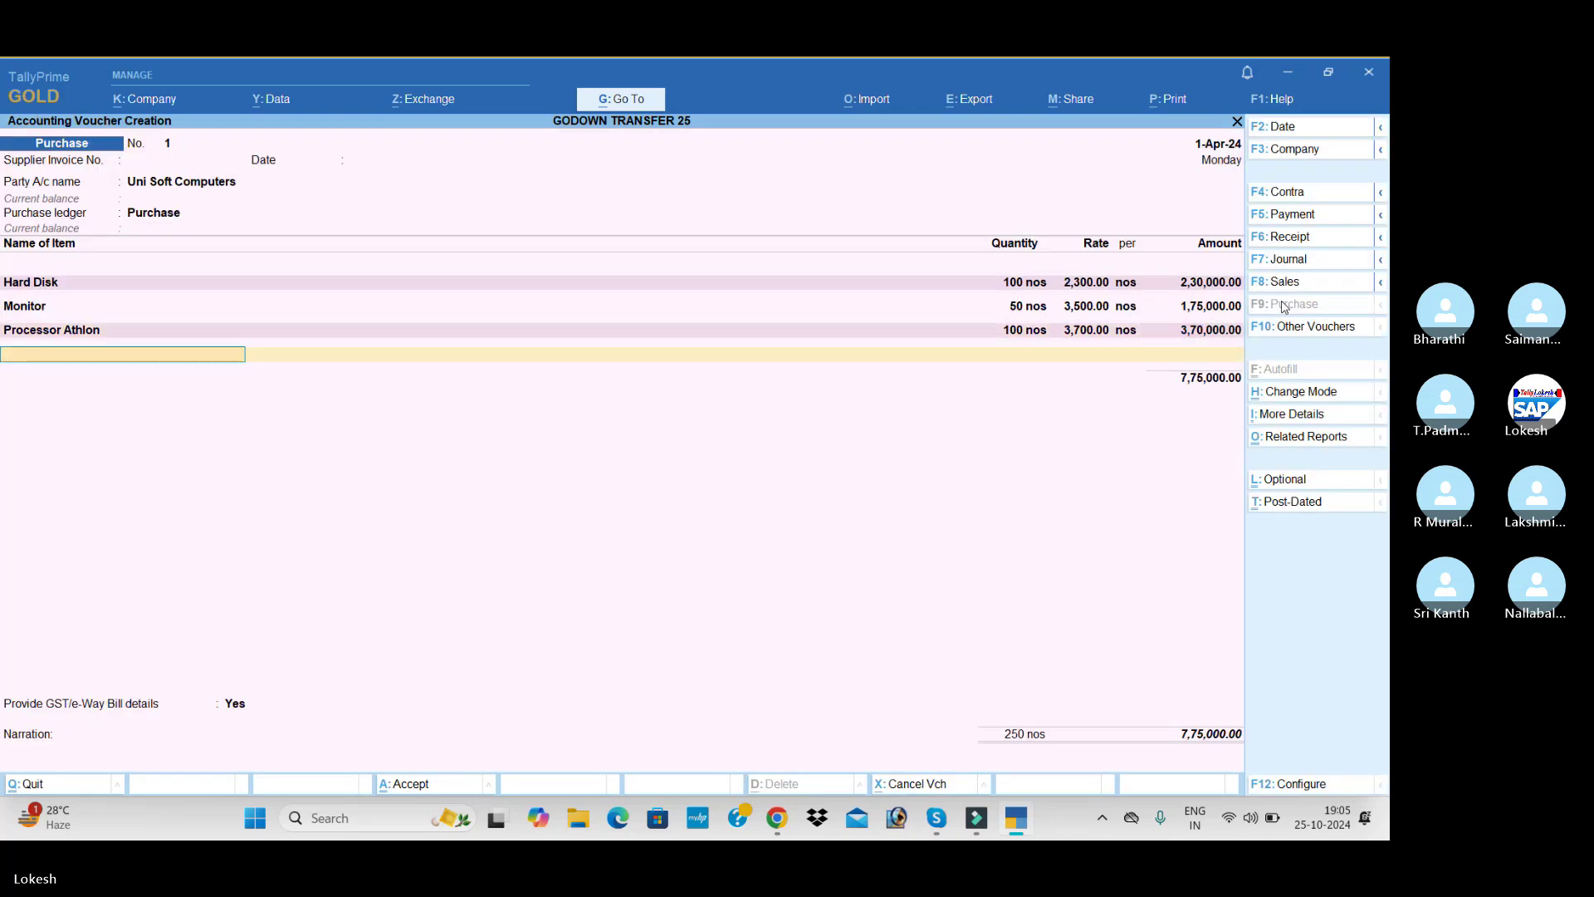
Add Processor P4 to the purchase voucher, allocating 100 nos at a rate of 5,700 to Raw Material Godown.
type("Pr")
key("Return")
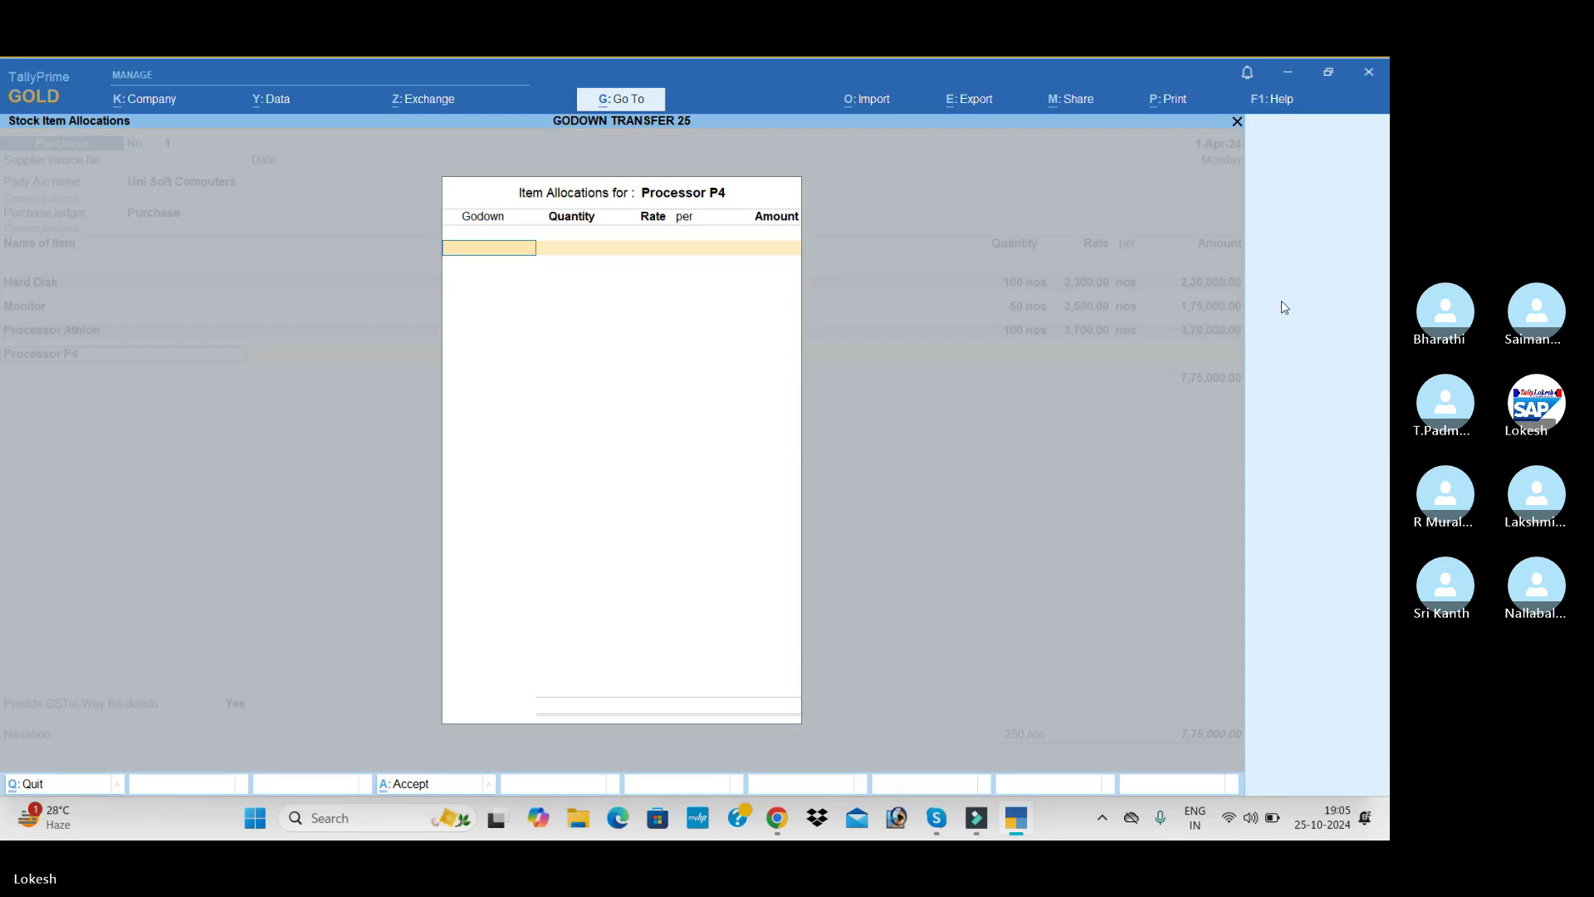
key("p")
key("Down")
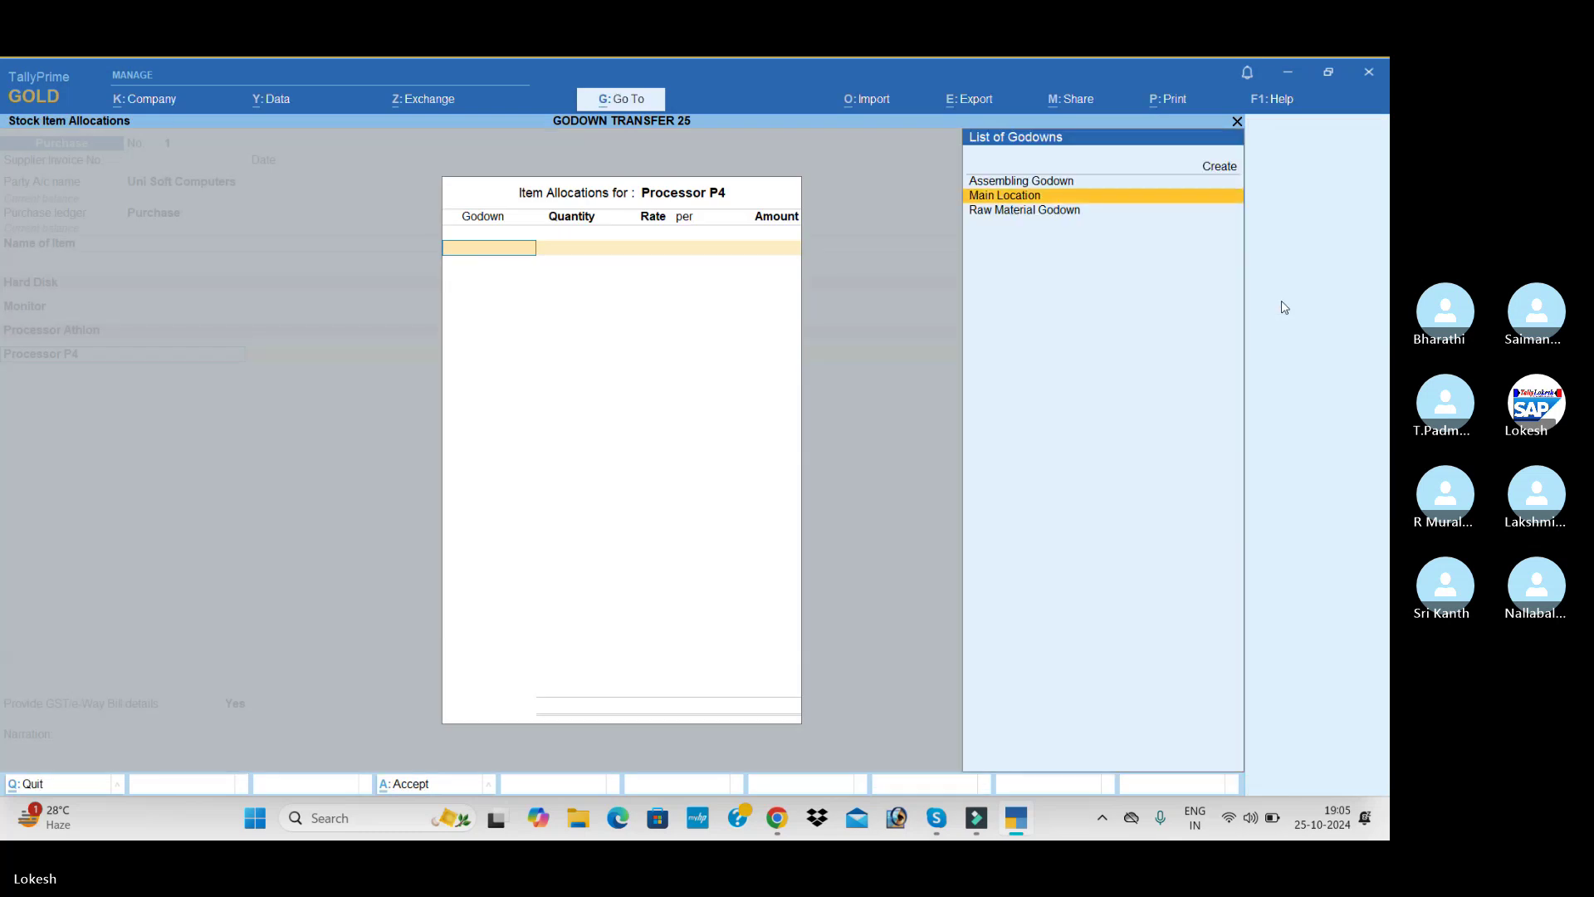
key("Down")
key("Return")
type("100")
key("Return")
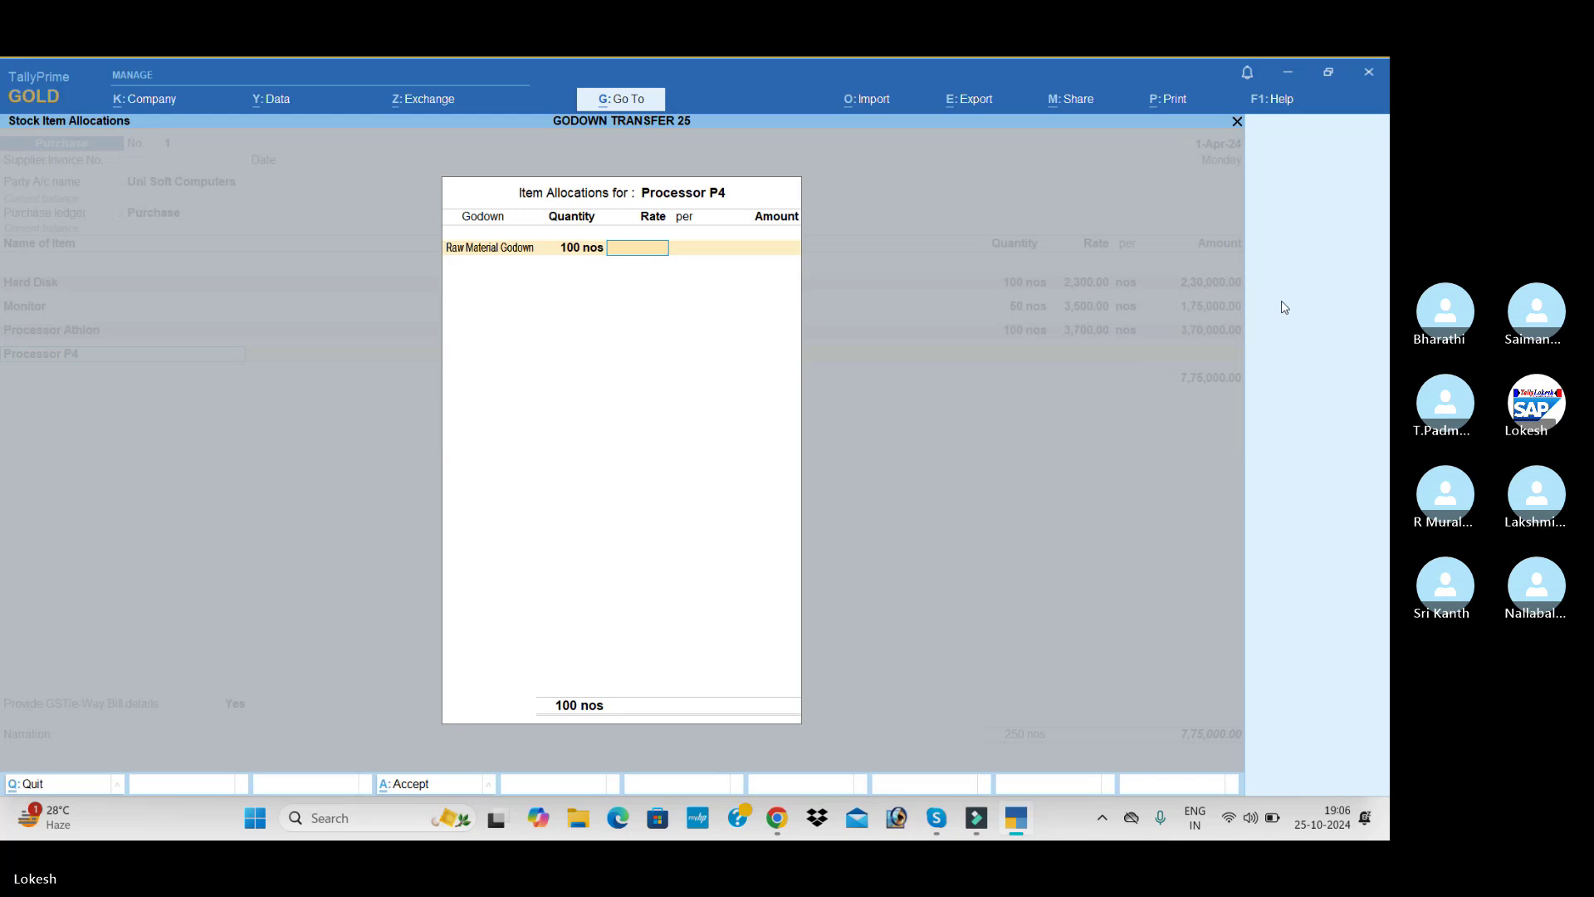
type("5700")
key("Return")
key("Return")
key("Return")
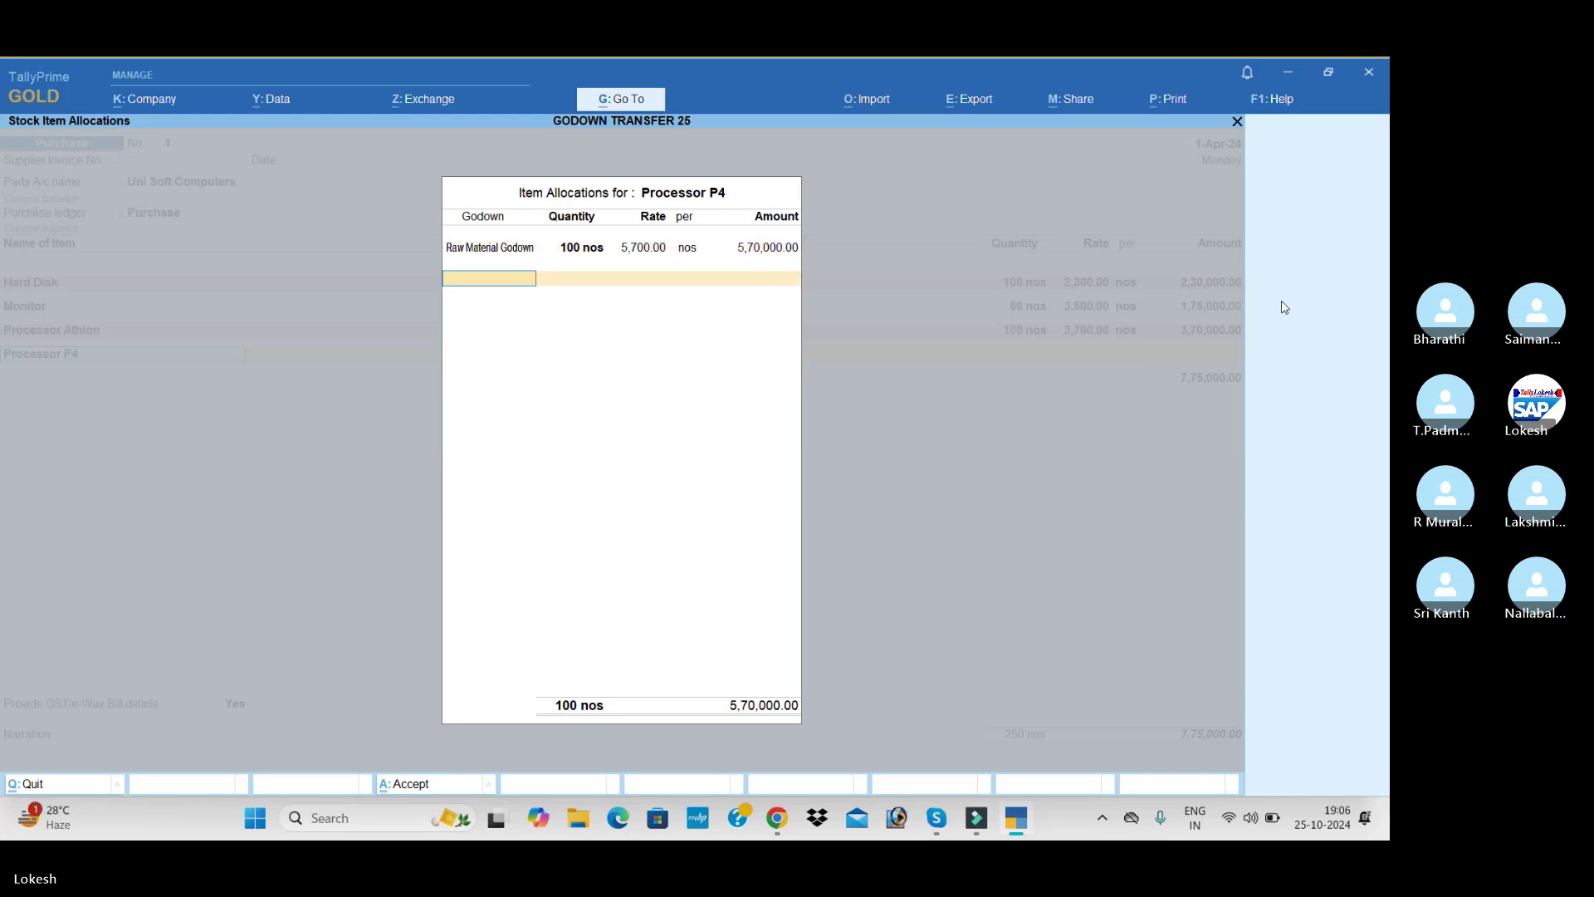
key("Return")
key("Return")
Add Keyboard to the purchase voucher, allocating 50 nos at a rate of 500 to Raw Material Godown.
type("k")
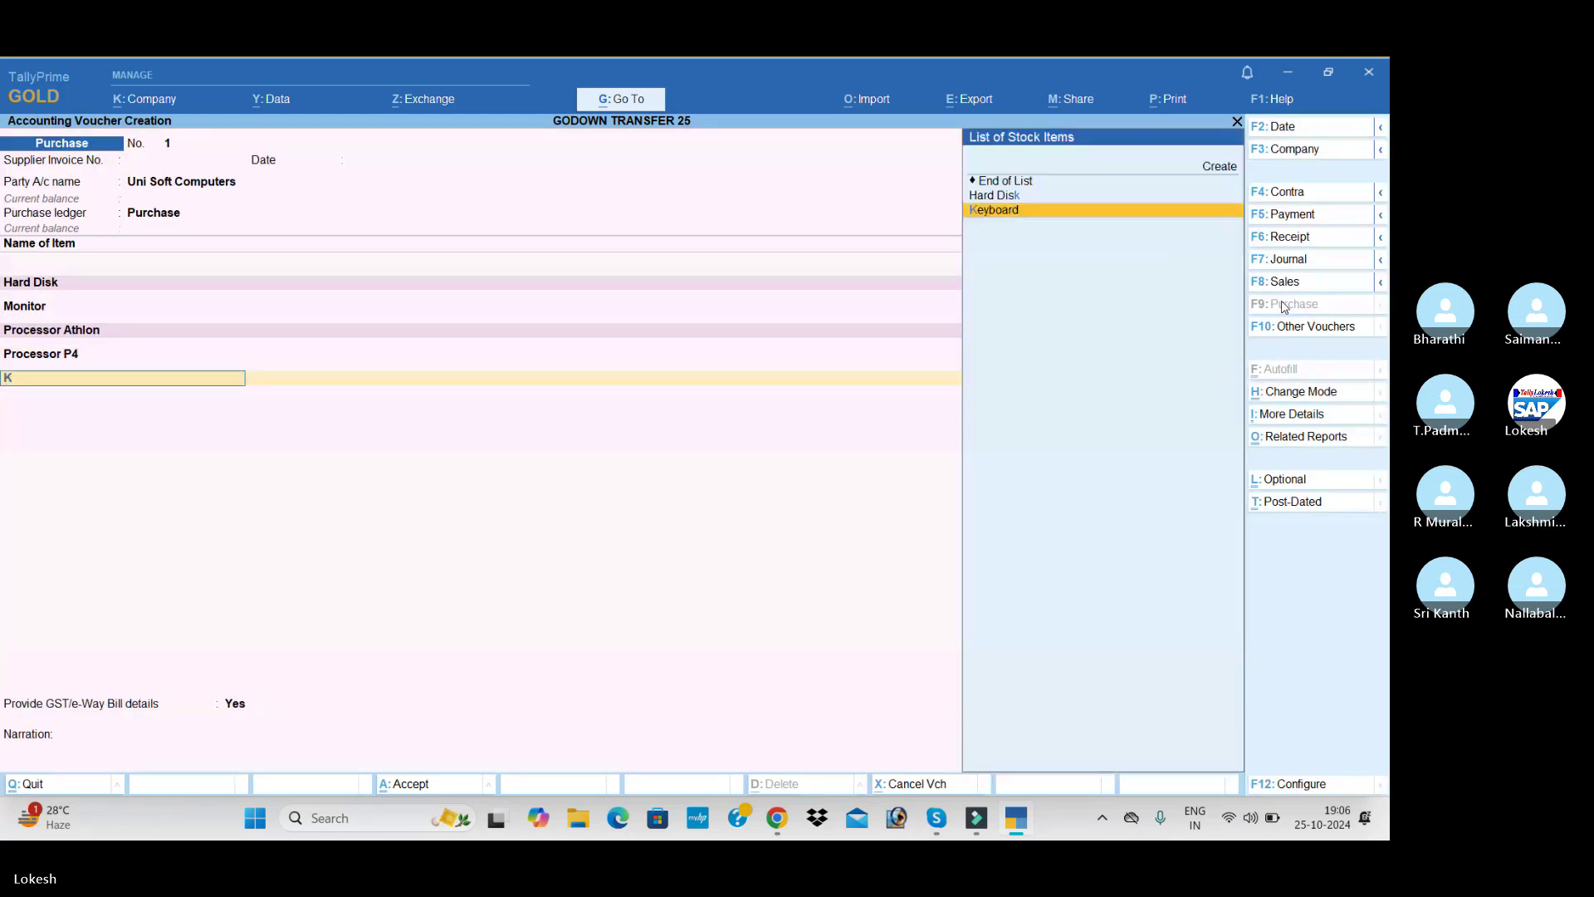
key("Return")
key("Down")
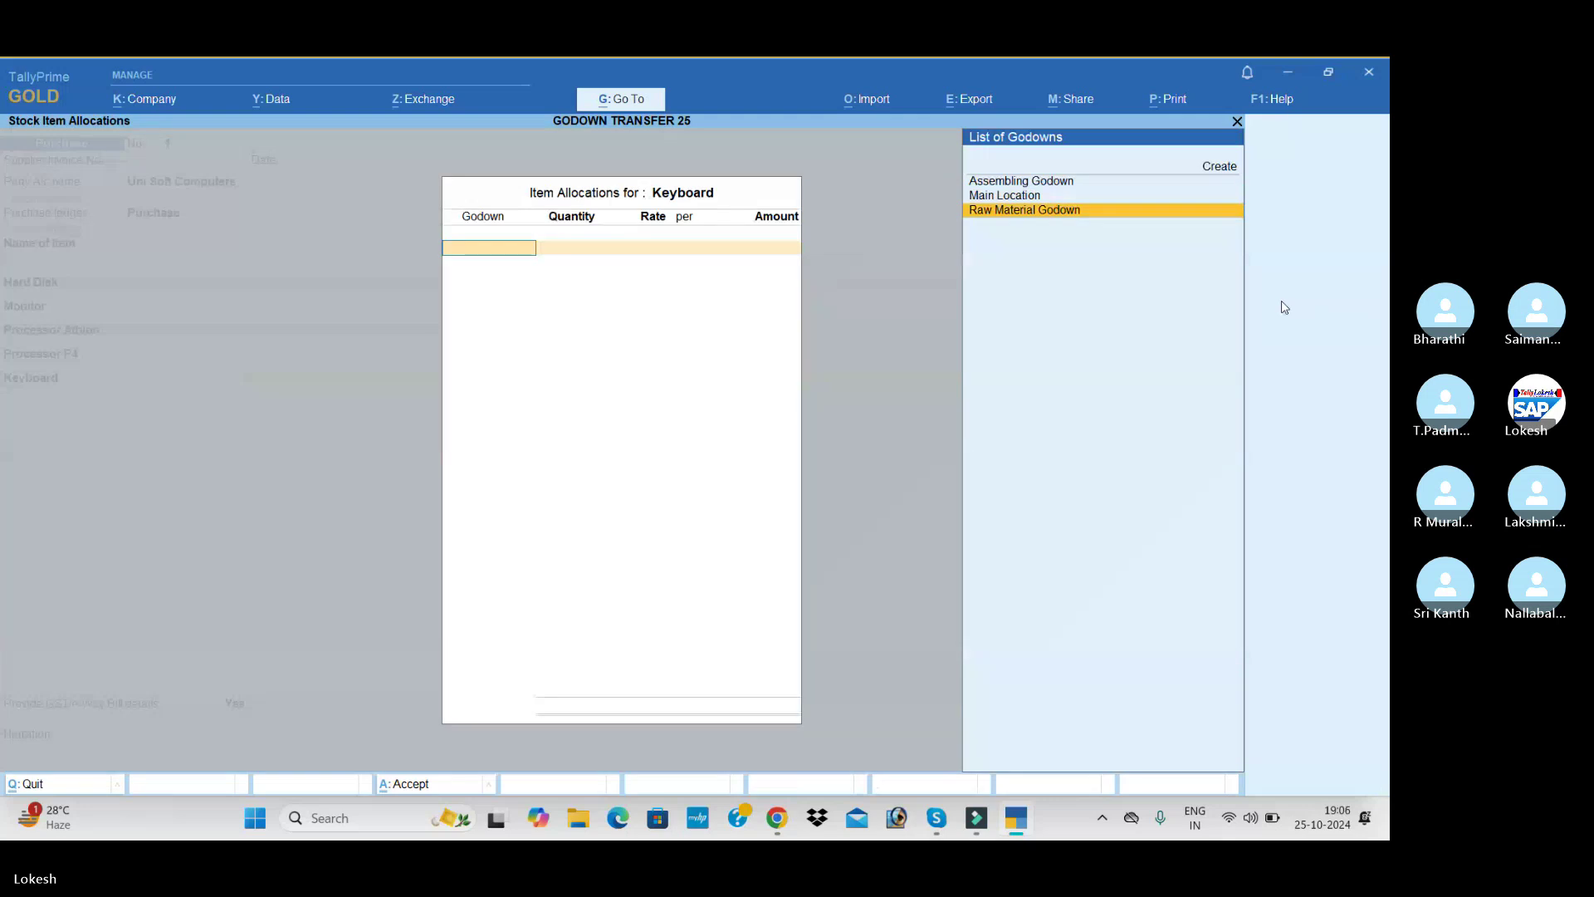
key("Return")
type("50")
key("Return")
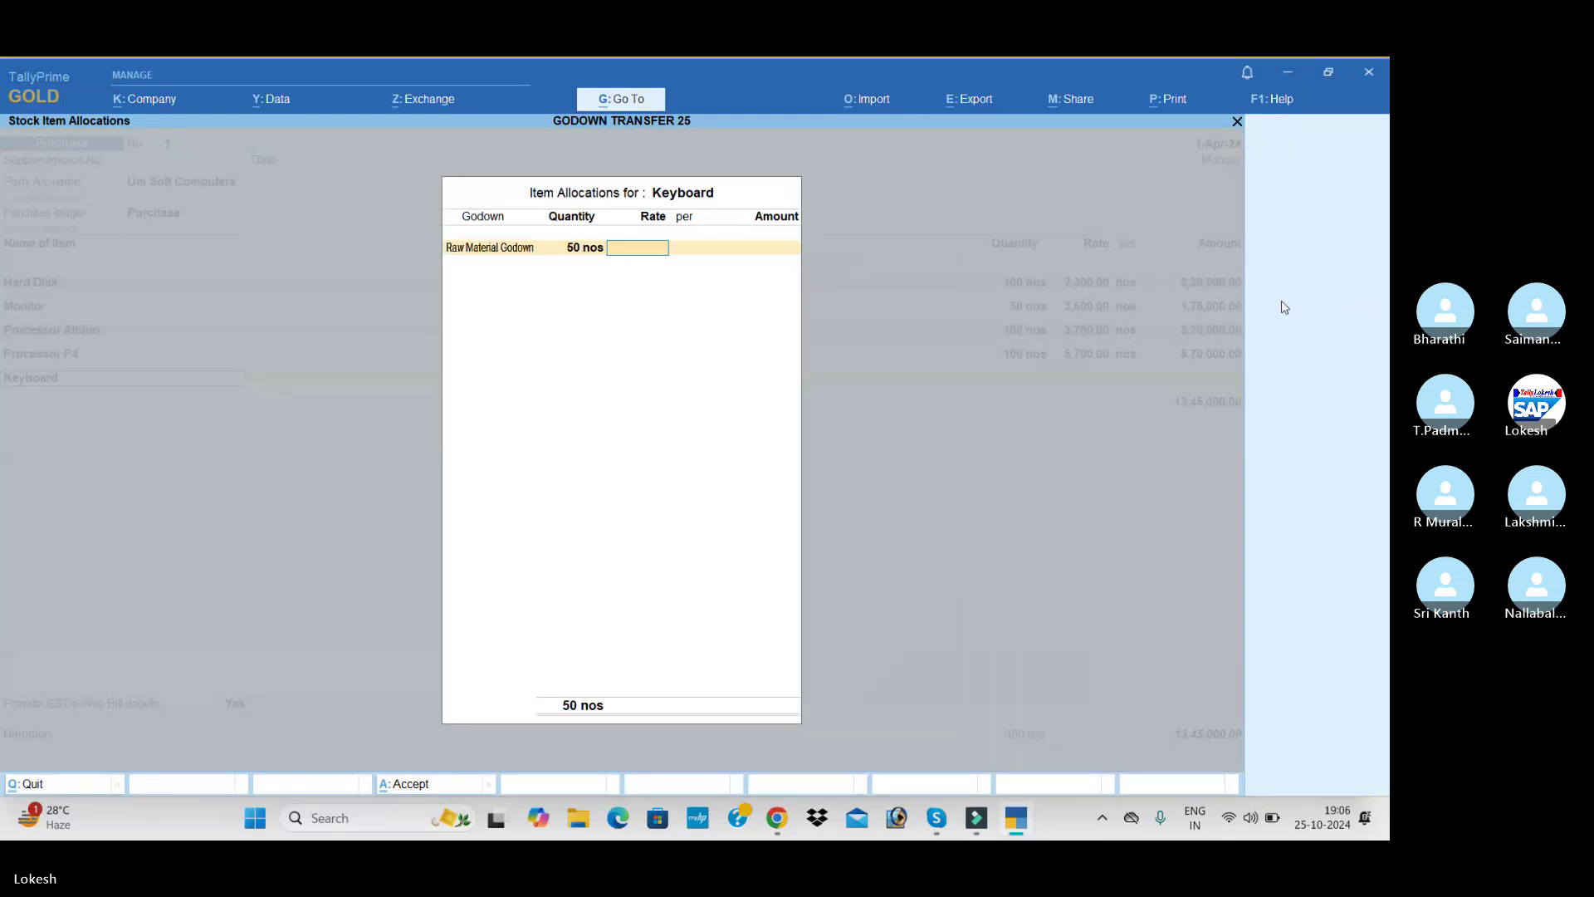
type("500")
key("Return")
key("Return")
key("Return")
Add Ram to the purchase voucher, allocating 75 nos at a rate of 2,000 to Raw Material Godown.
type("Ram")
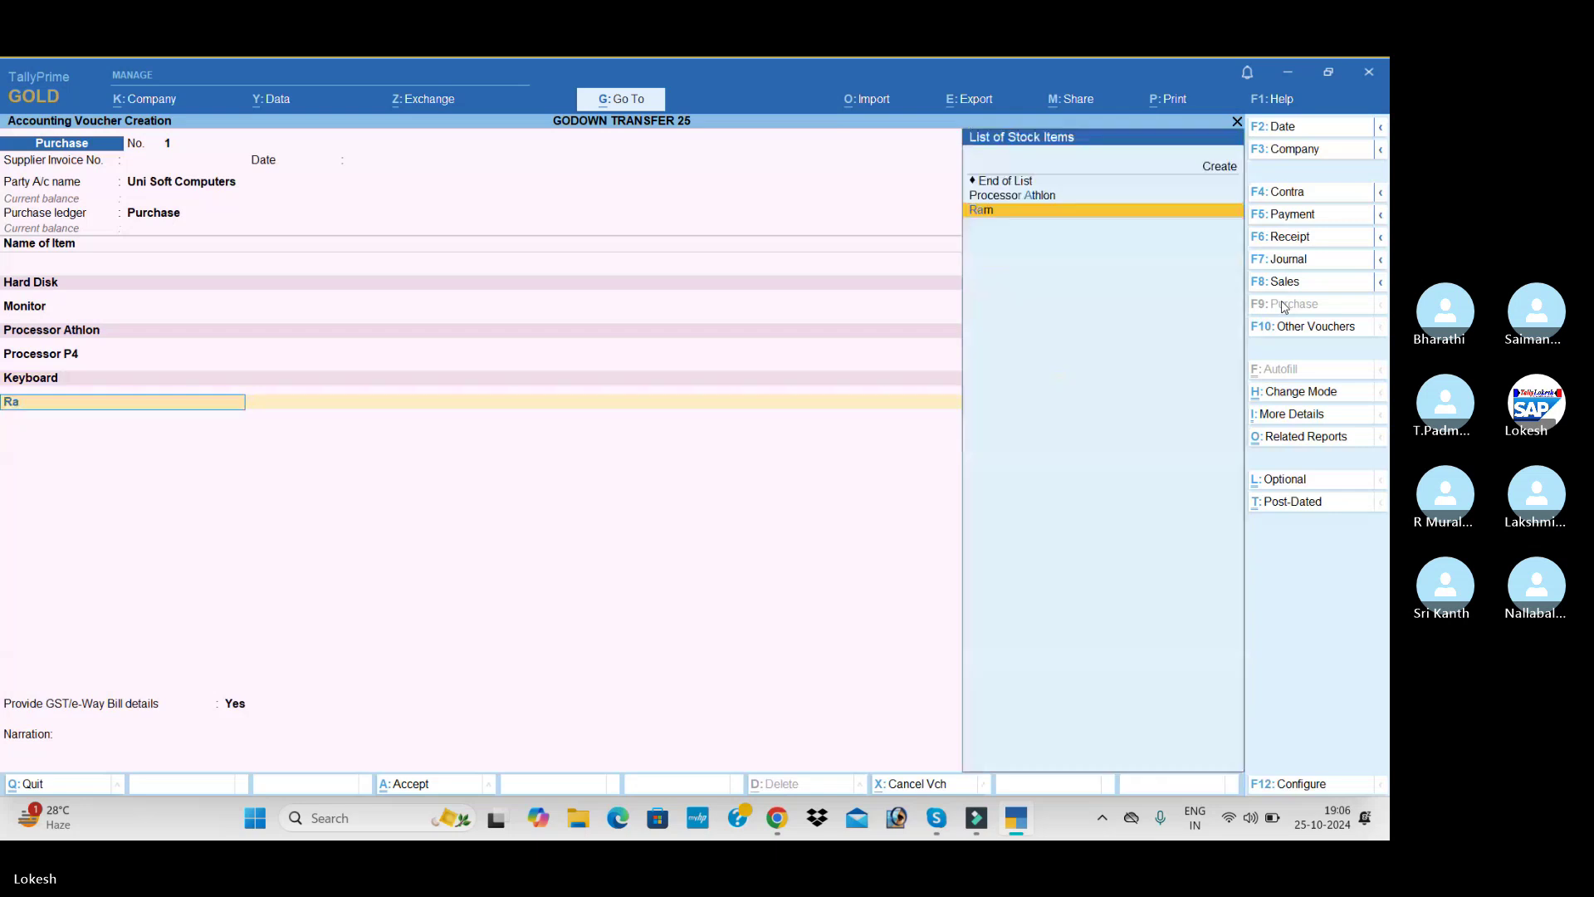
key("Return")
key("Down")
key("Down")
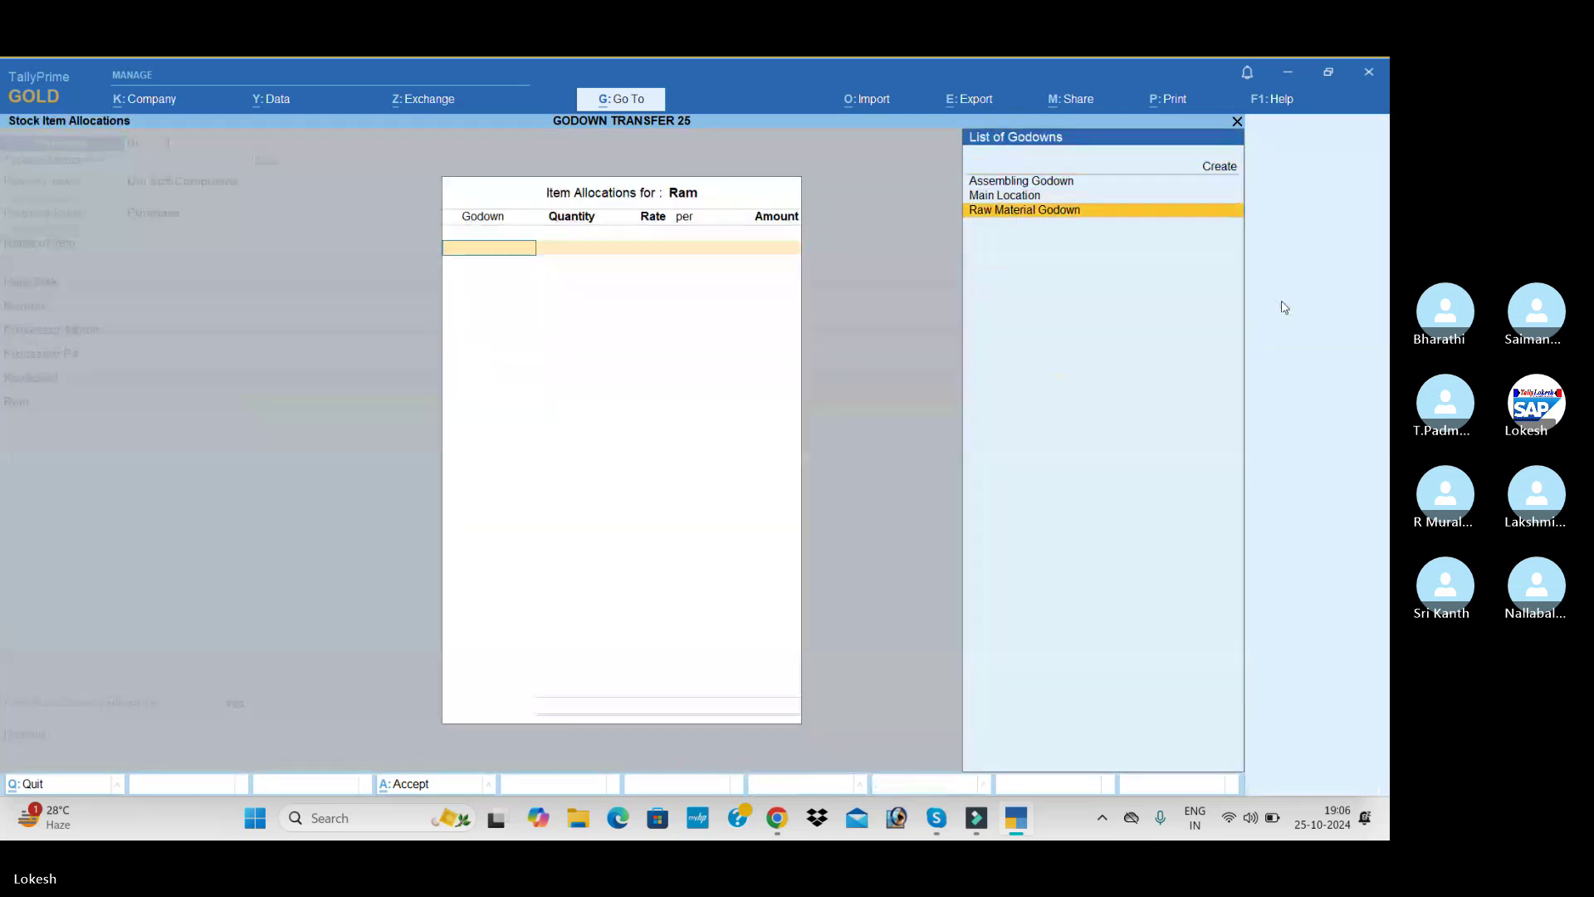
key("Return")
type("75")
key("Return")
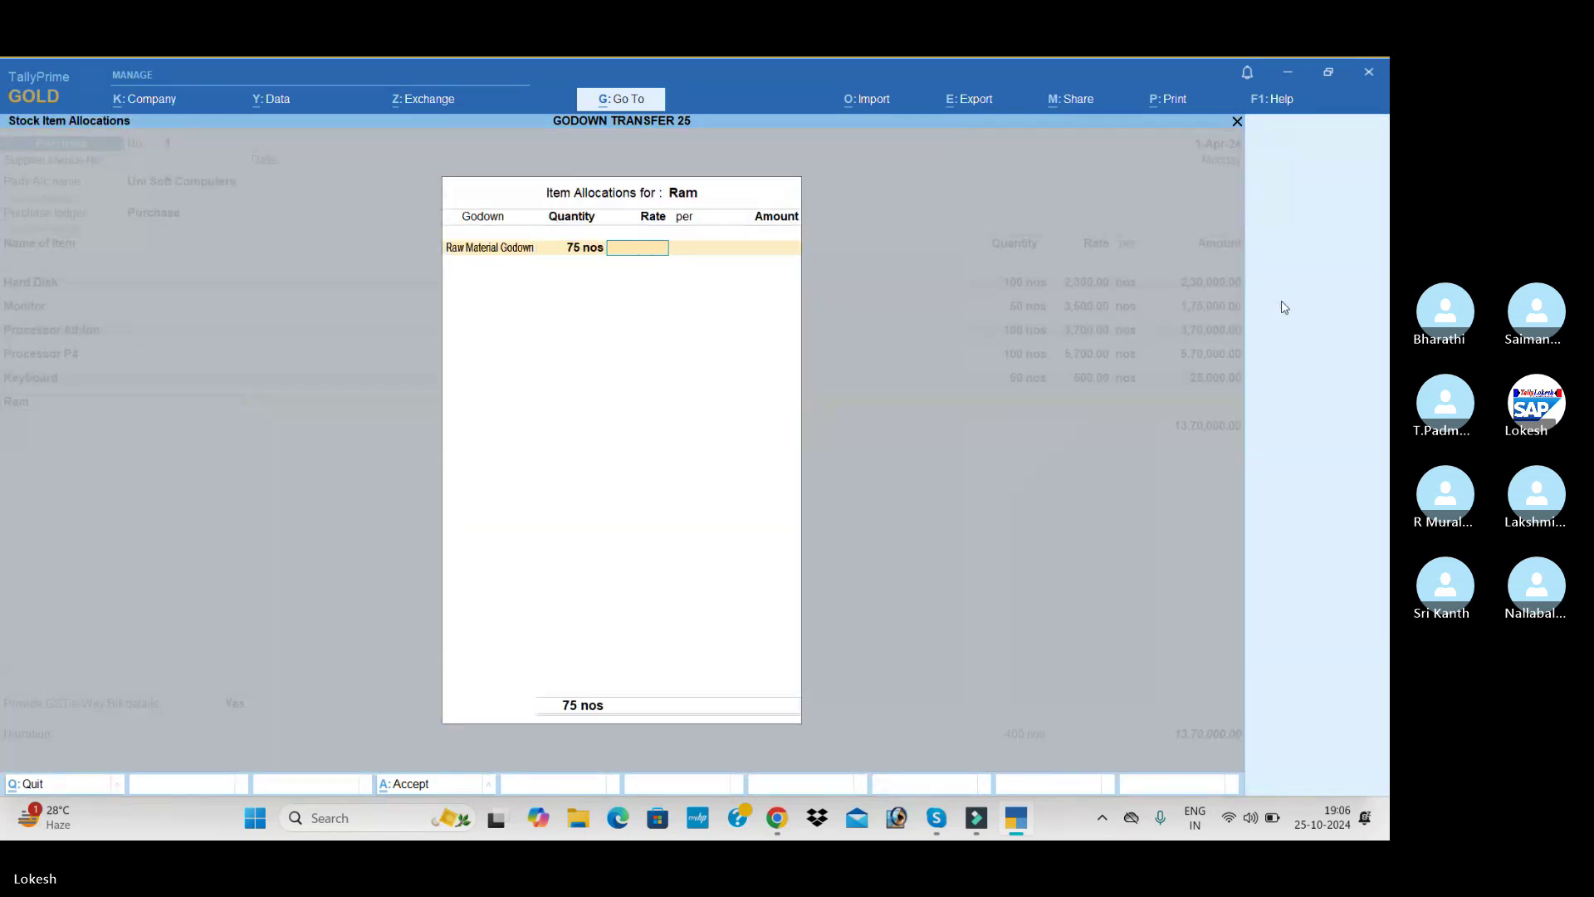
type("2,000")
key("Return")
key("Return")
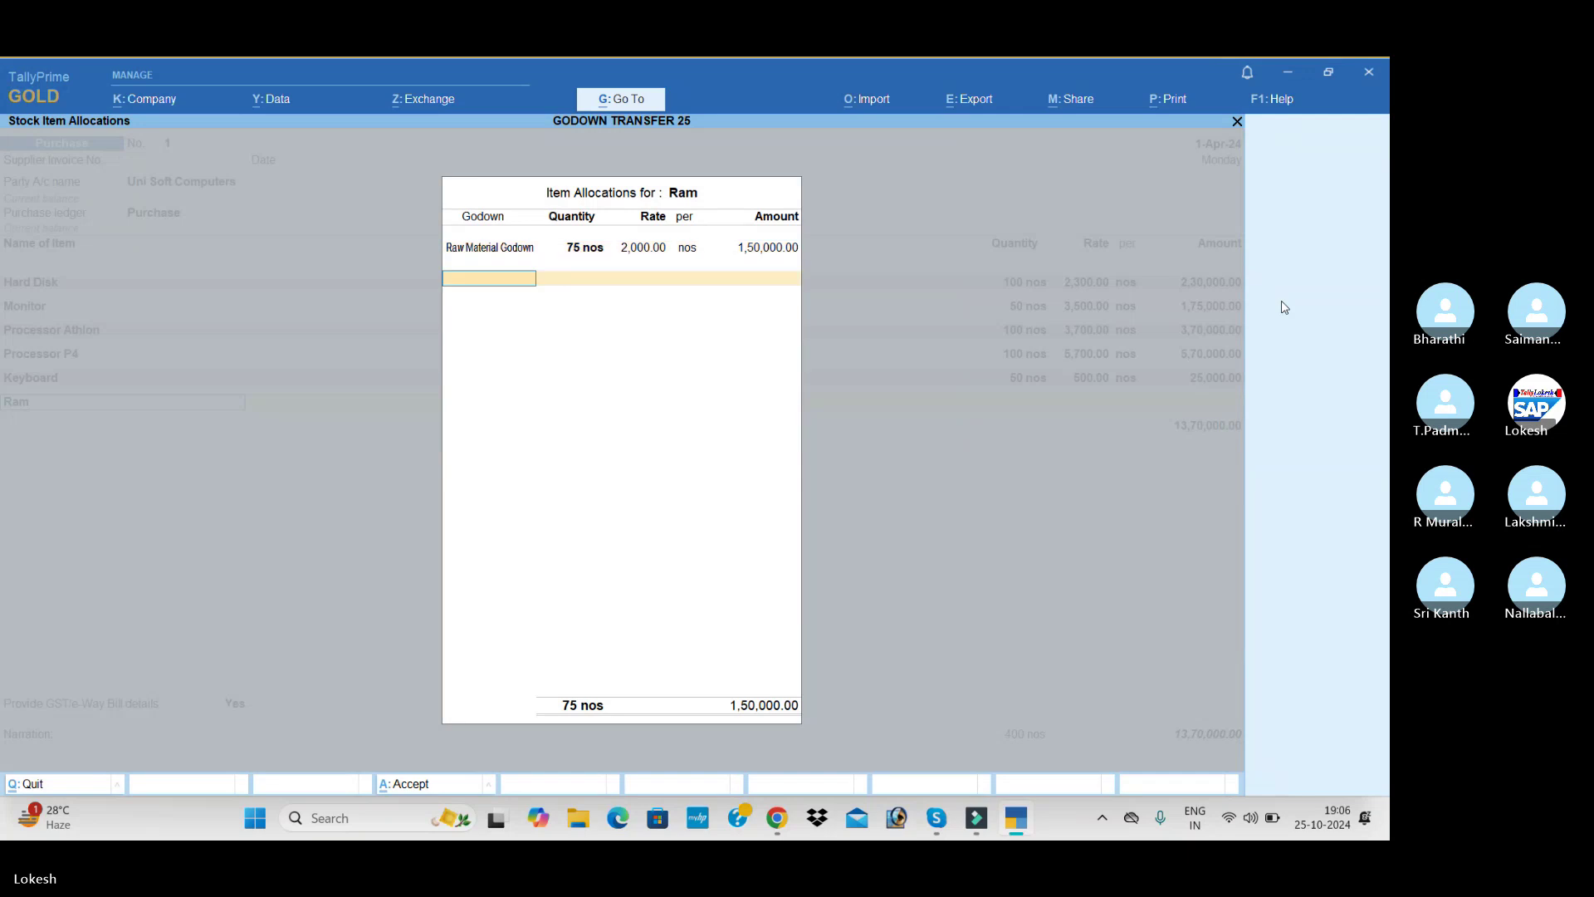
key("Return")
Create a CGST ledger under Duties & Taxes with duty type GST and tax type CGST, and apply it to the purchase voucher.
type("c")
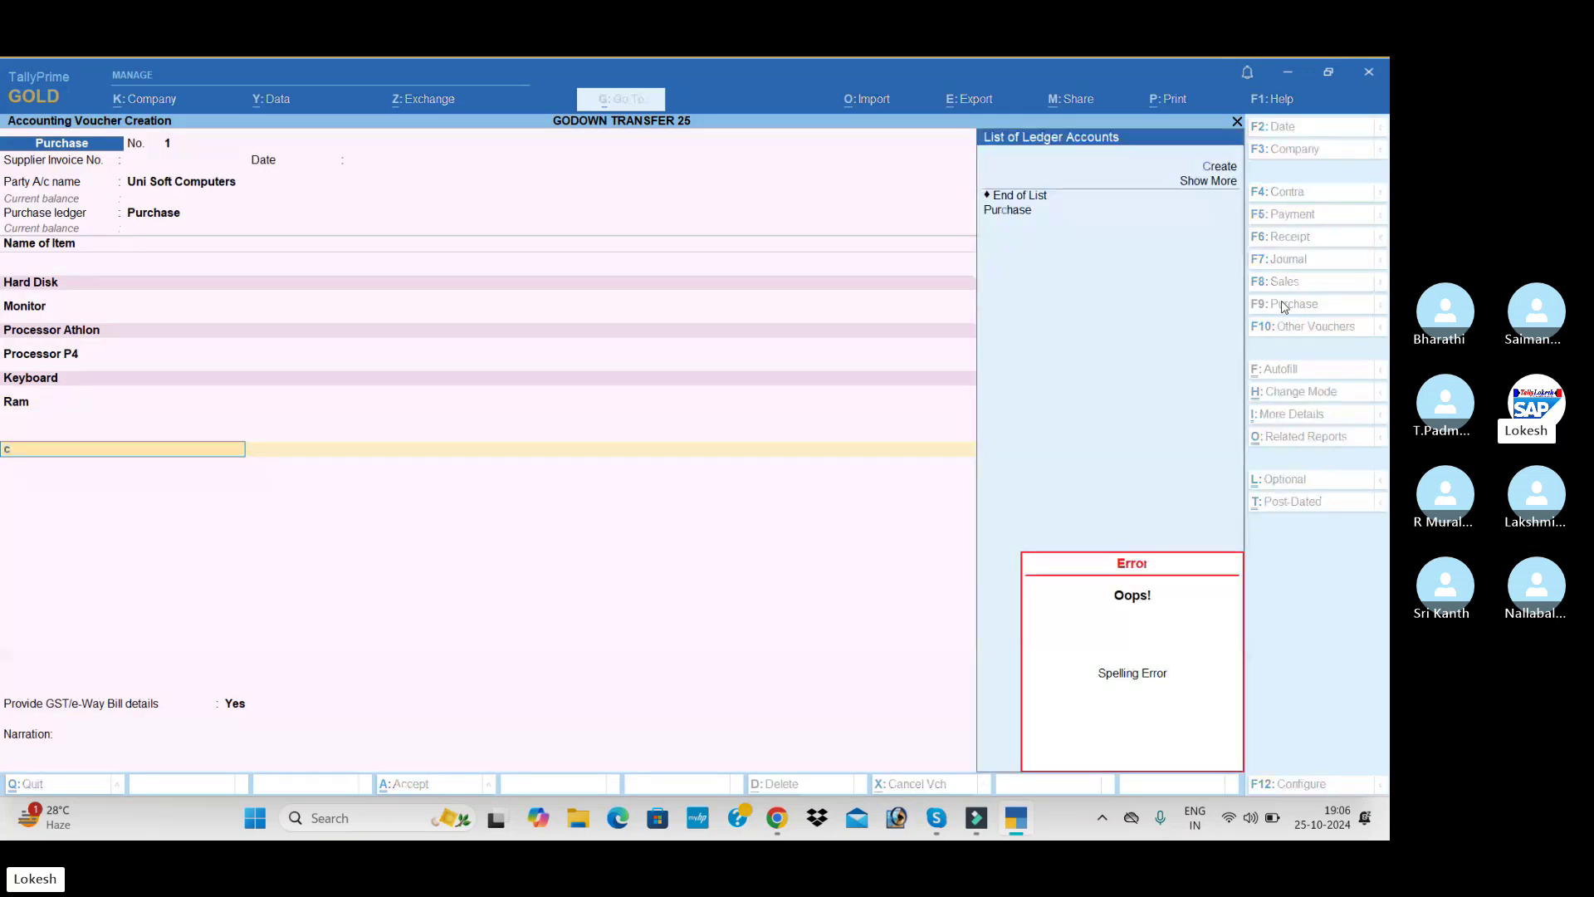
key("alt+c")
type("CGST")
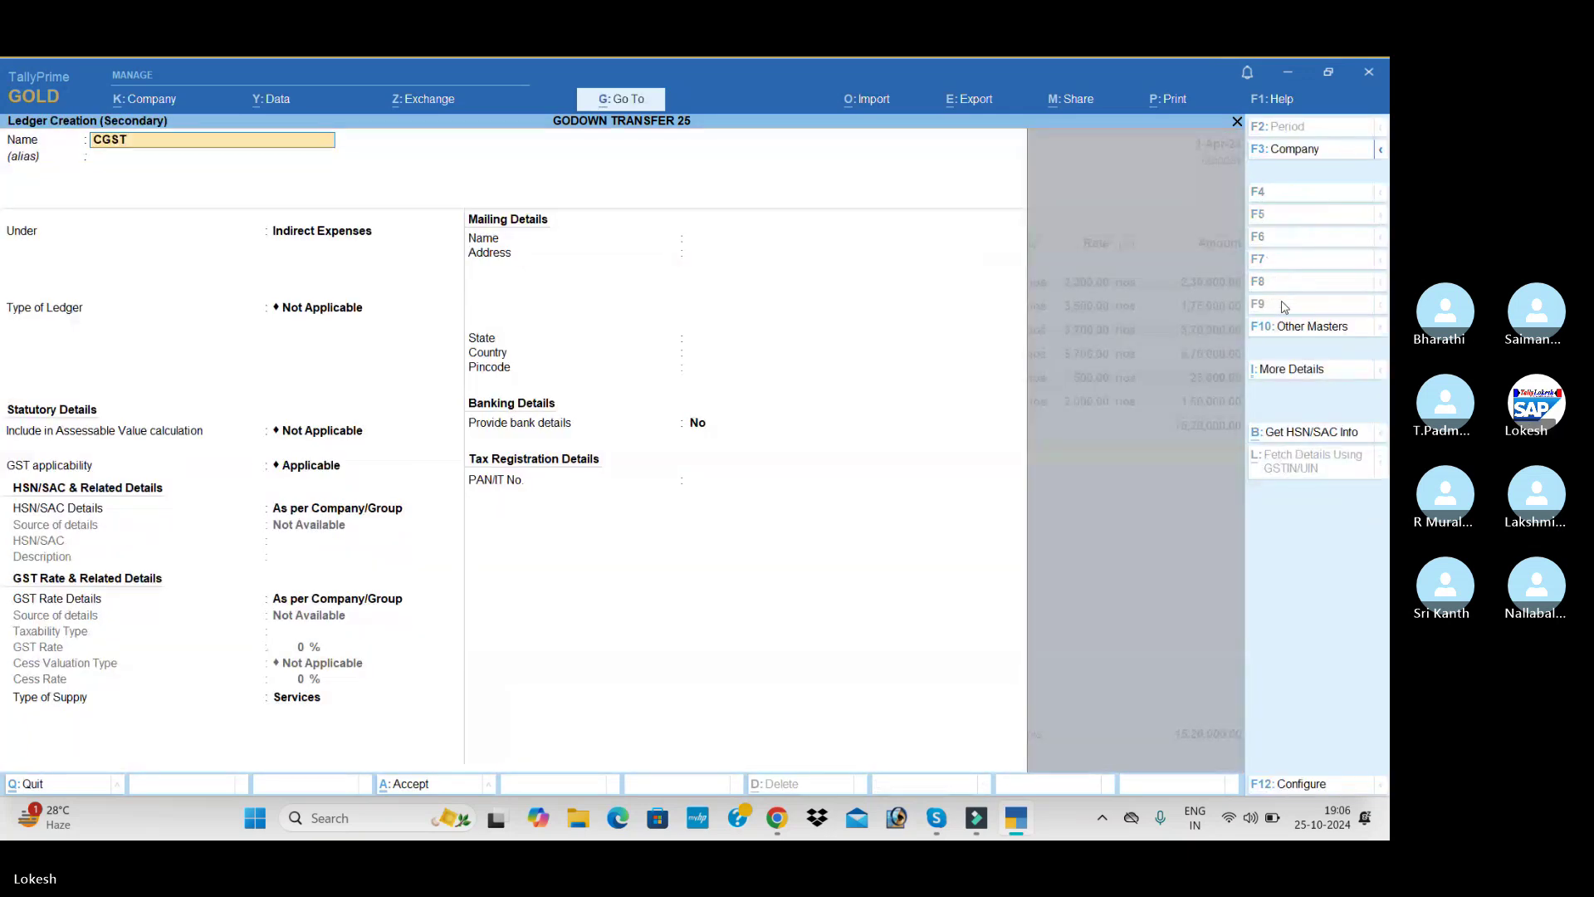
key("Return")
type("du")
key("Return")
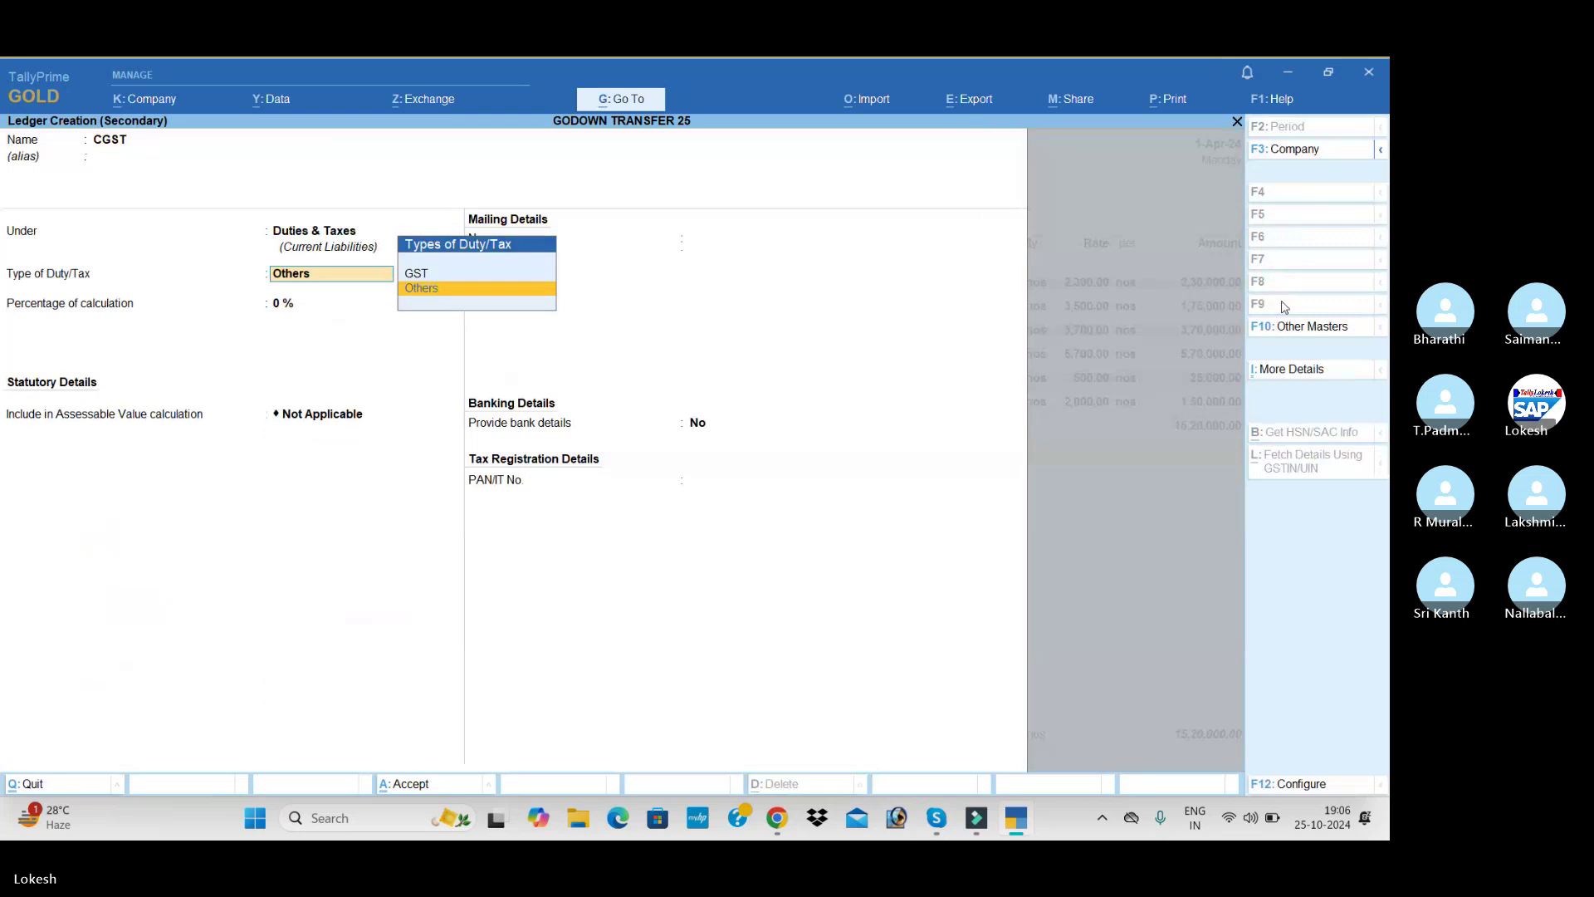
key("Up")
key("Return")
key("Down")
key("Return")
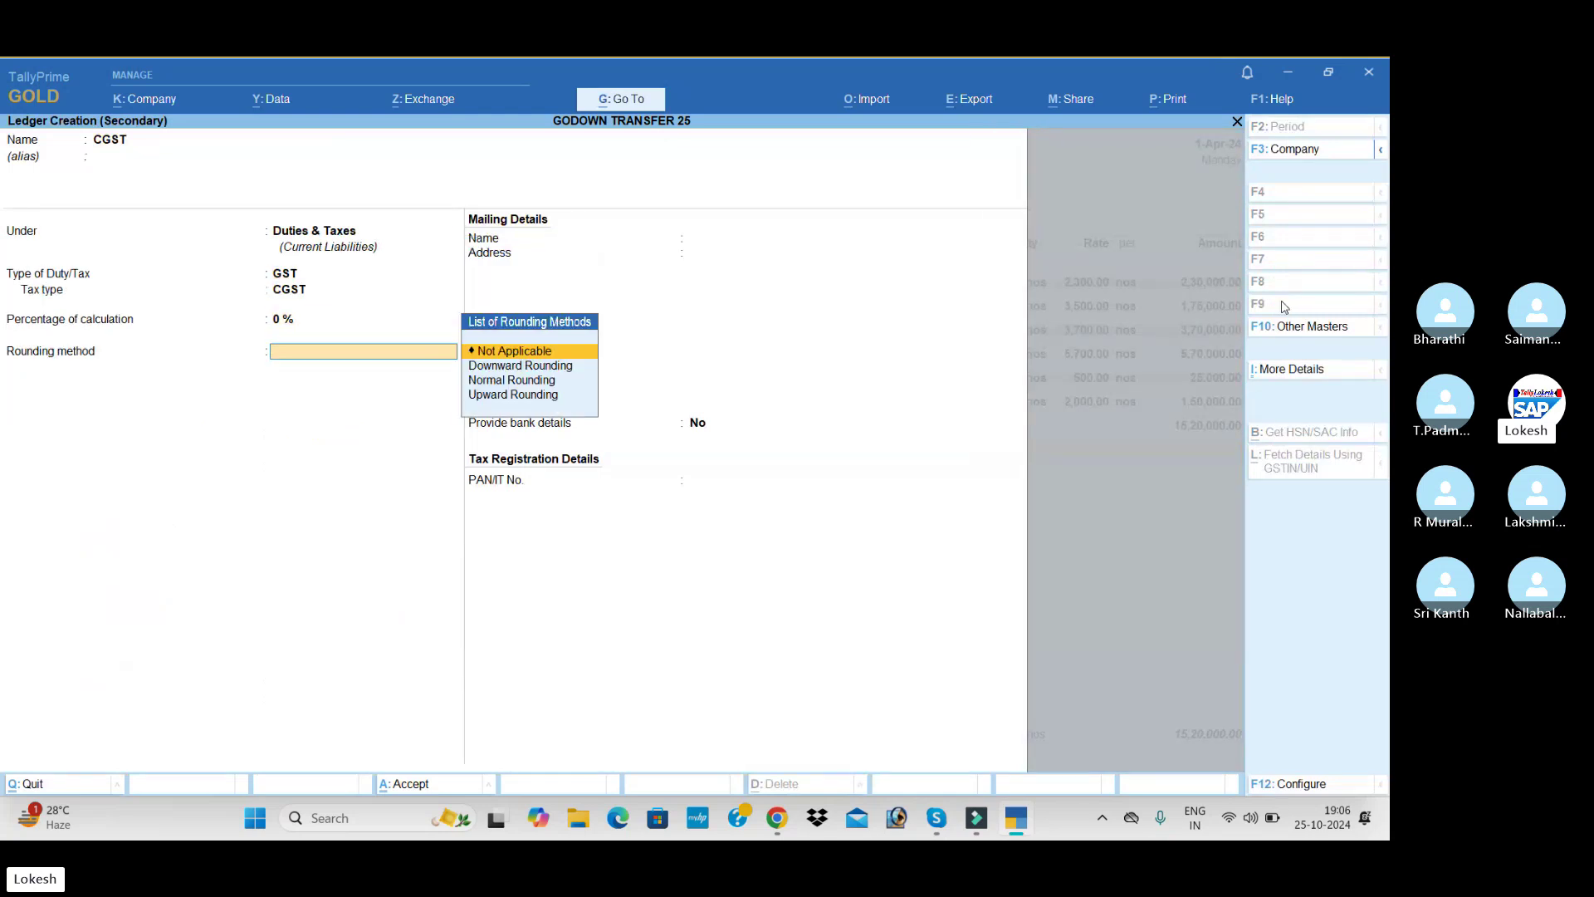
key("Return")
key("Return")
key("Return")
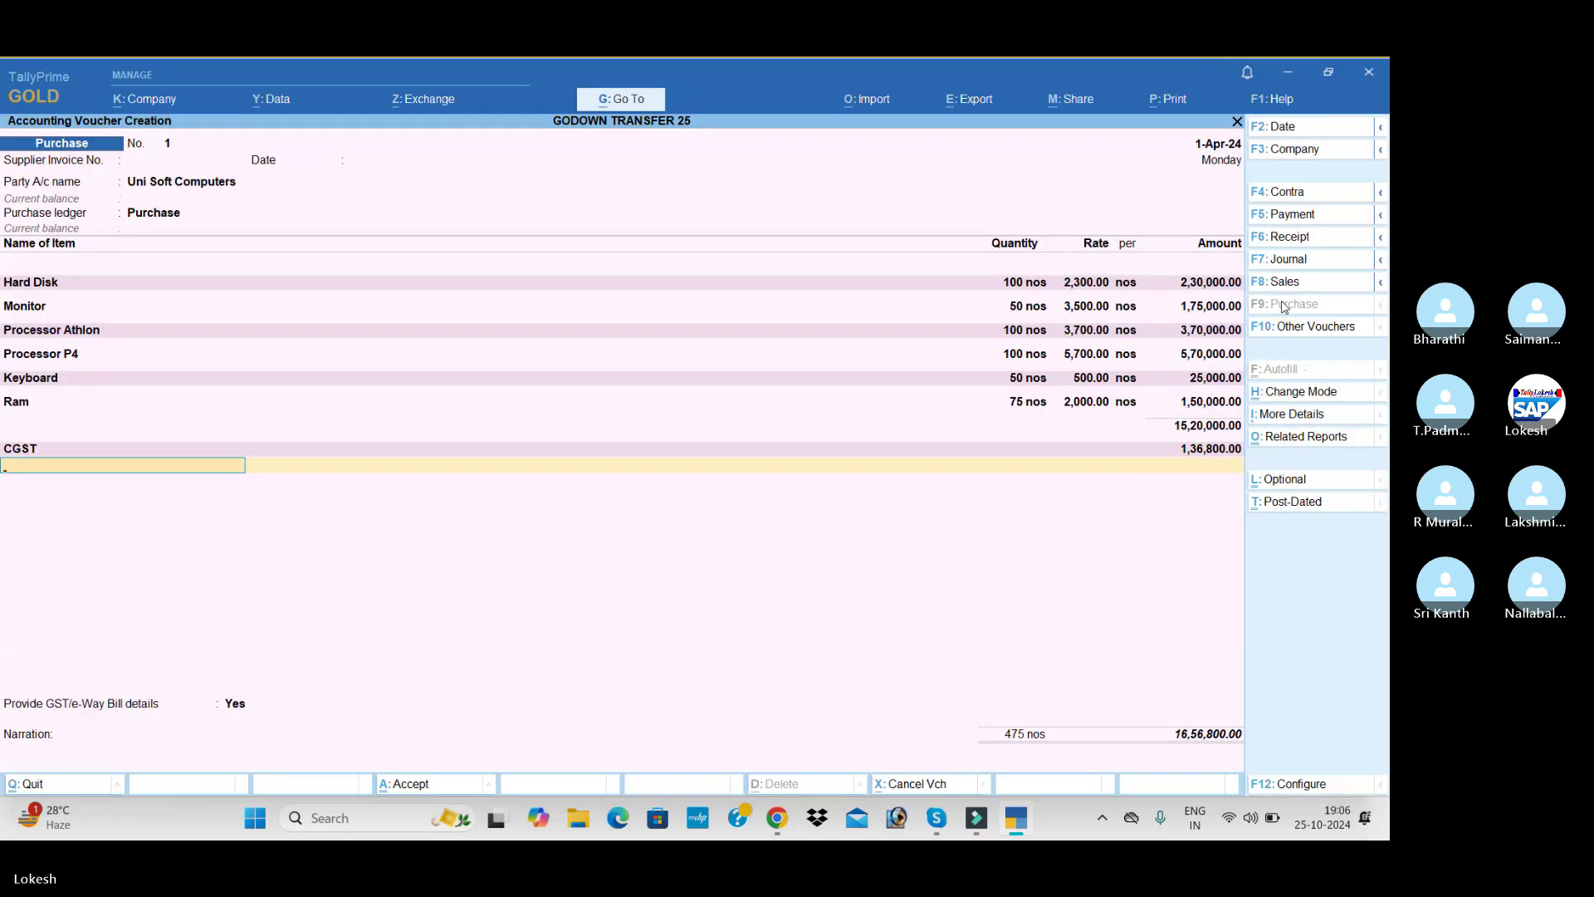
Create an SGST ledger under Duties & Taxes with duty type GST and tax type SGST/UTGST, and apply it to the purchase voucher.
key("alt+c")
type("SGST")
key("Return")
key("Return")
key("Return")
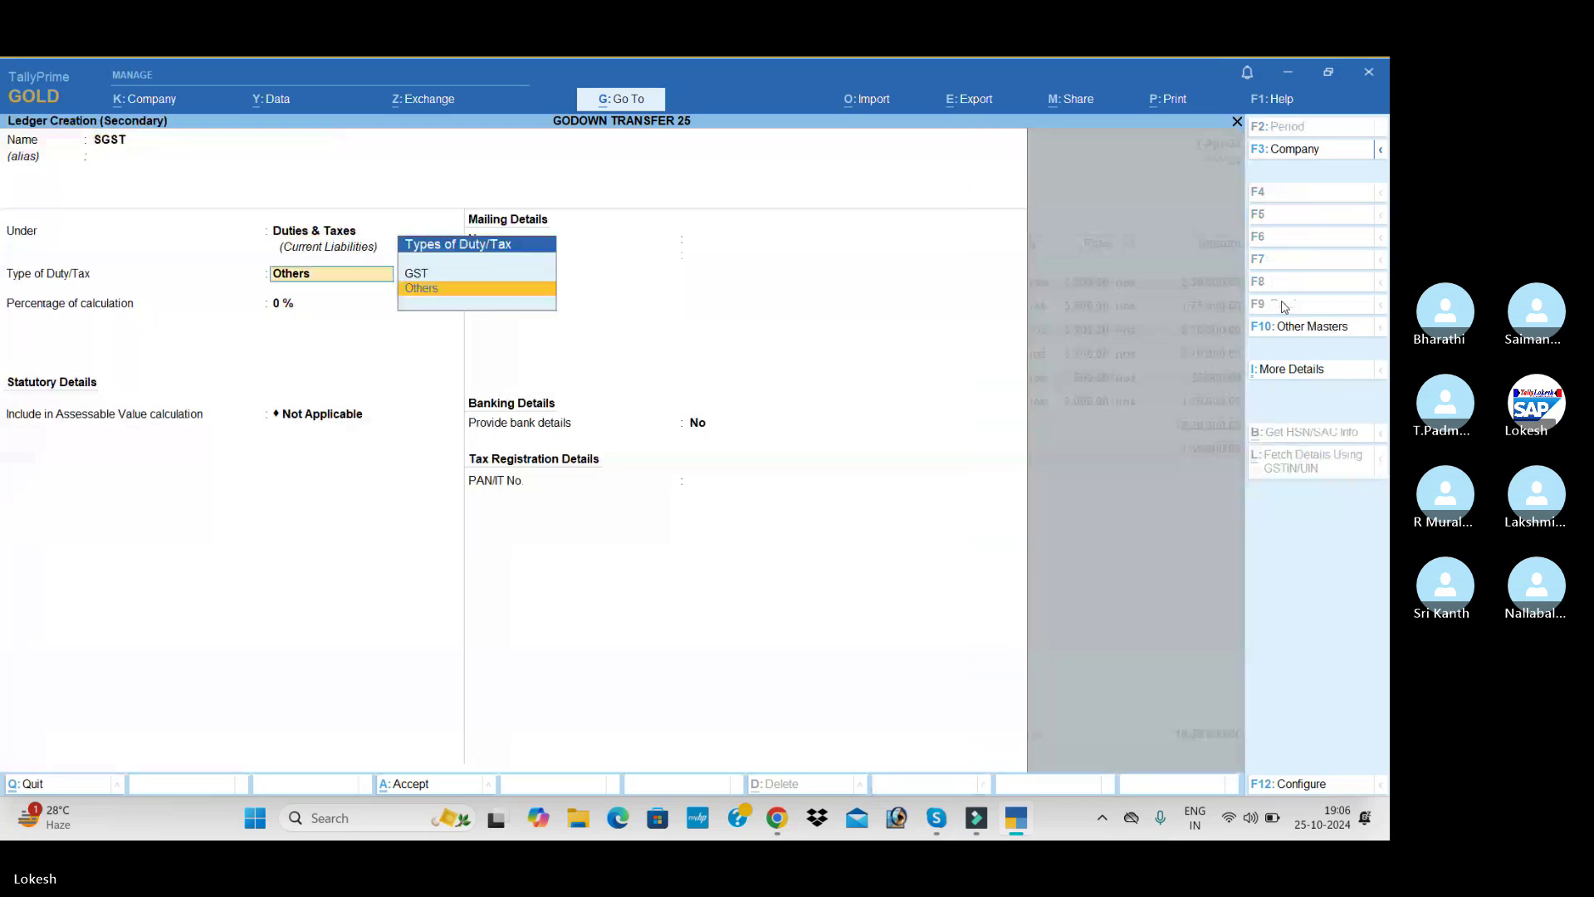
key("Up")
key("Return")
key("Down")
key("Down")
key("Return")
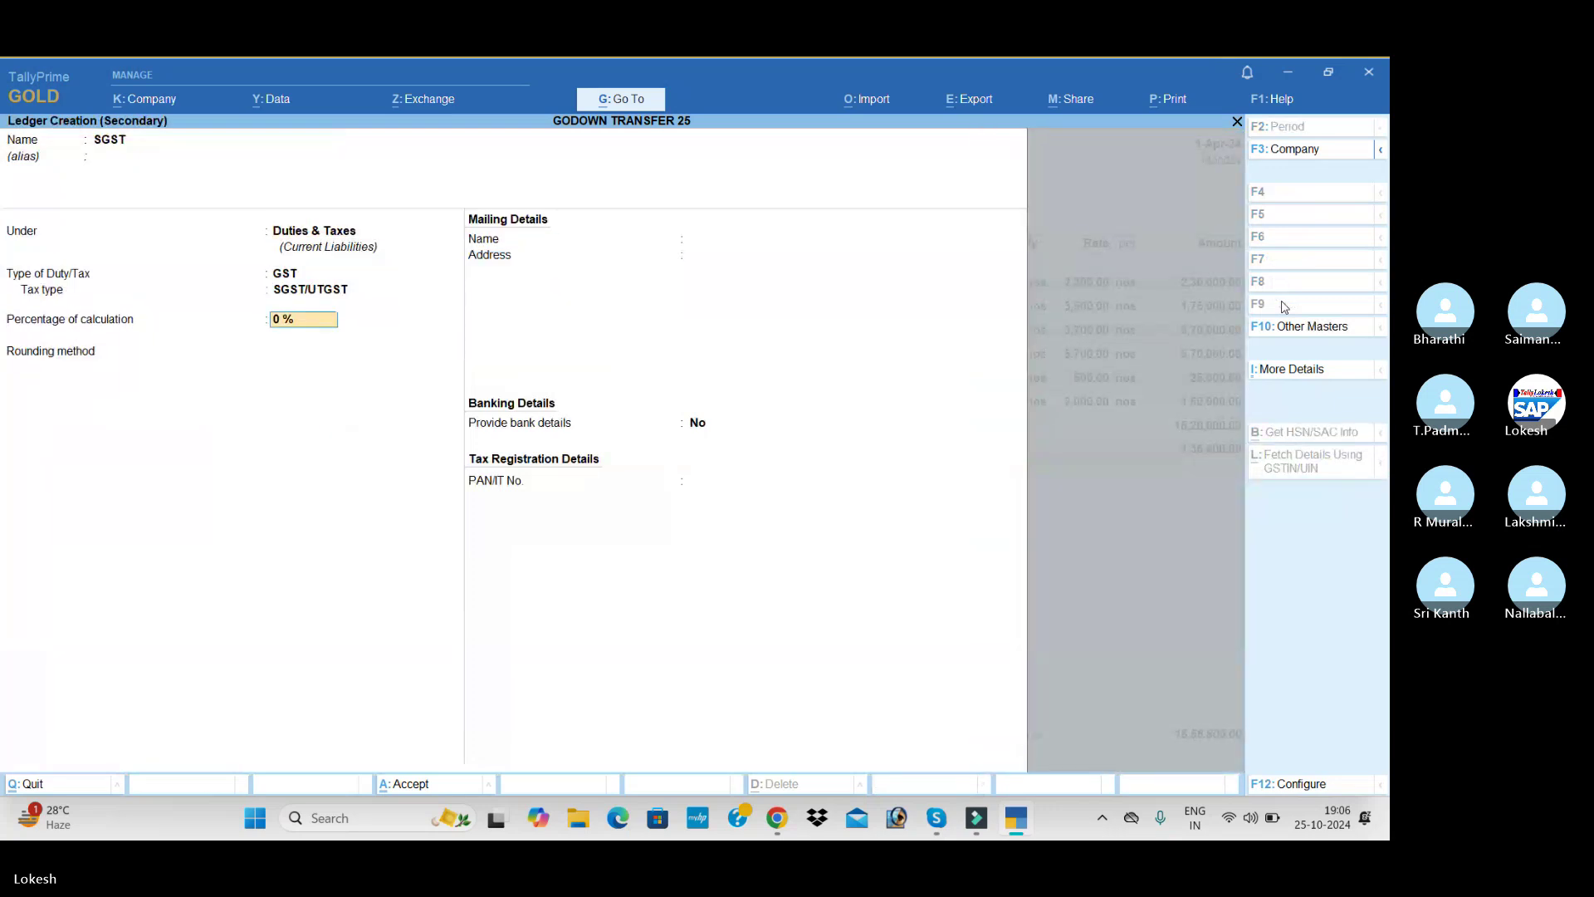
key("Return")
key("Return")
key("Return")
key("Return")
key("Return")
key("Return")
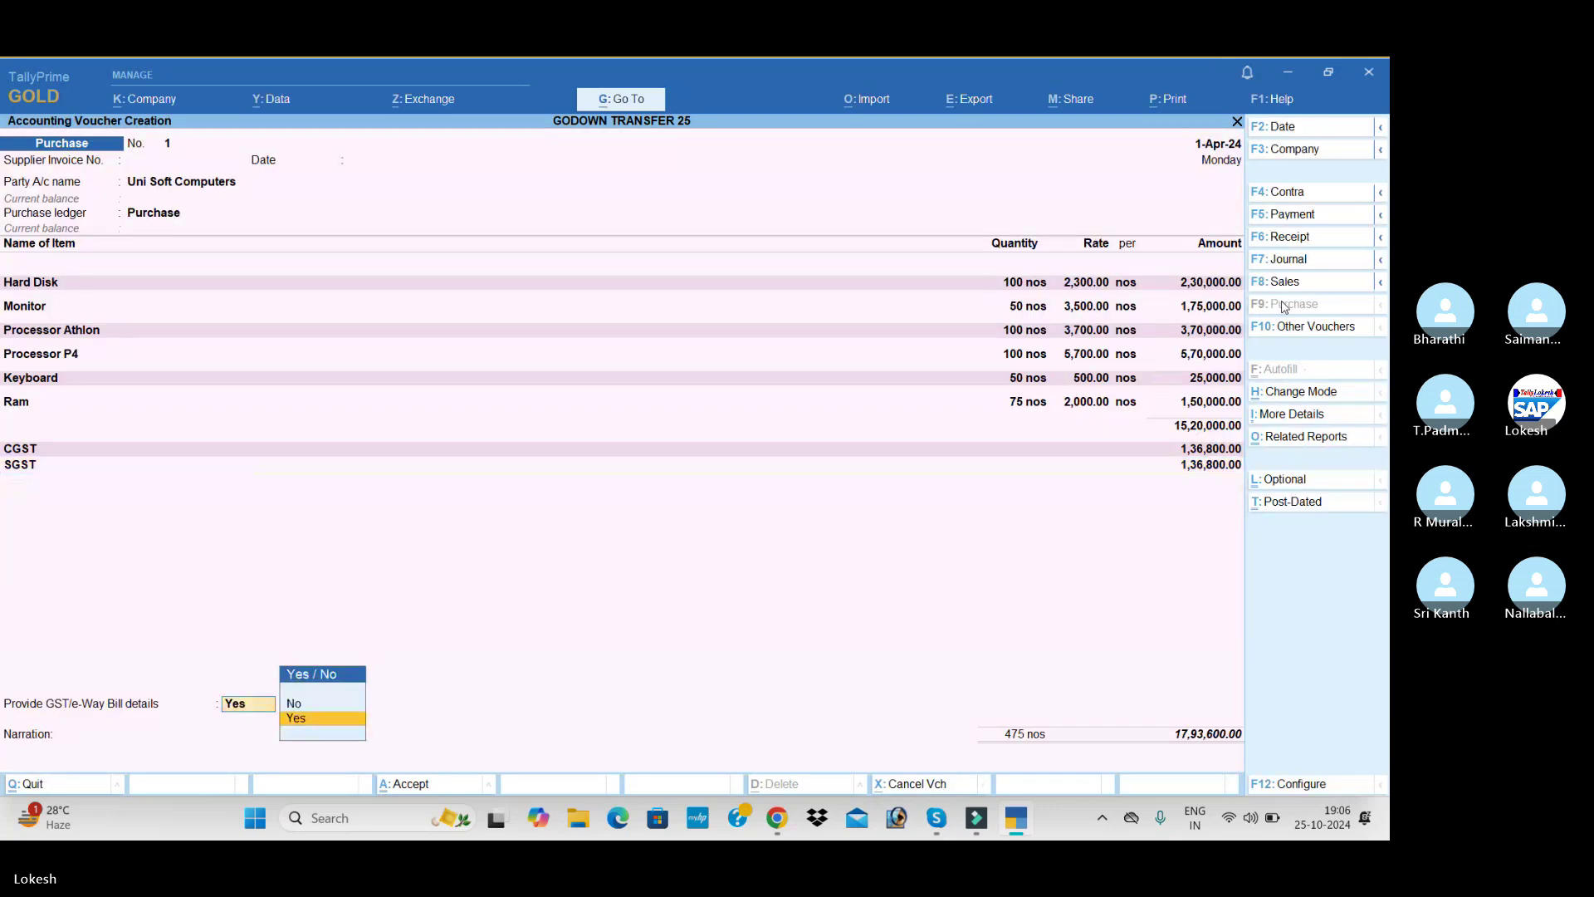
Set Provide GST/e-Way Bill details to No and save the purchase voucher without a narration.
key("Up")
key("Return")
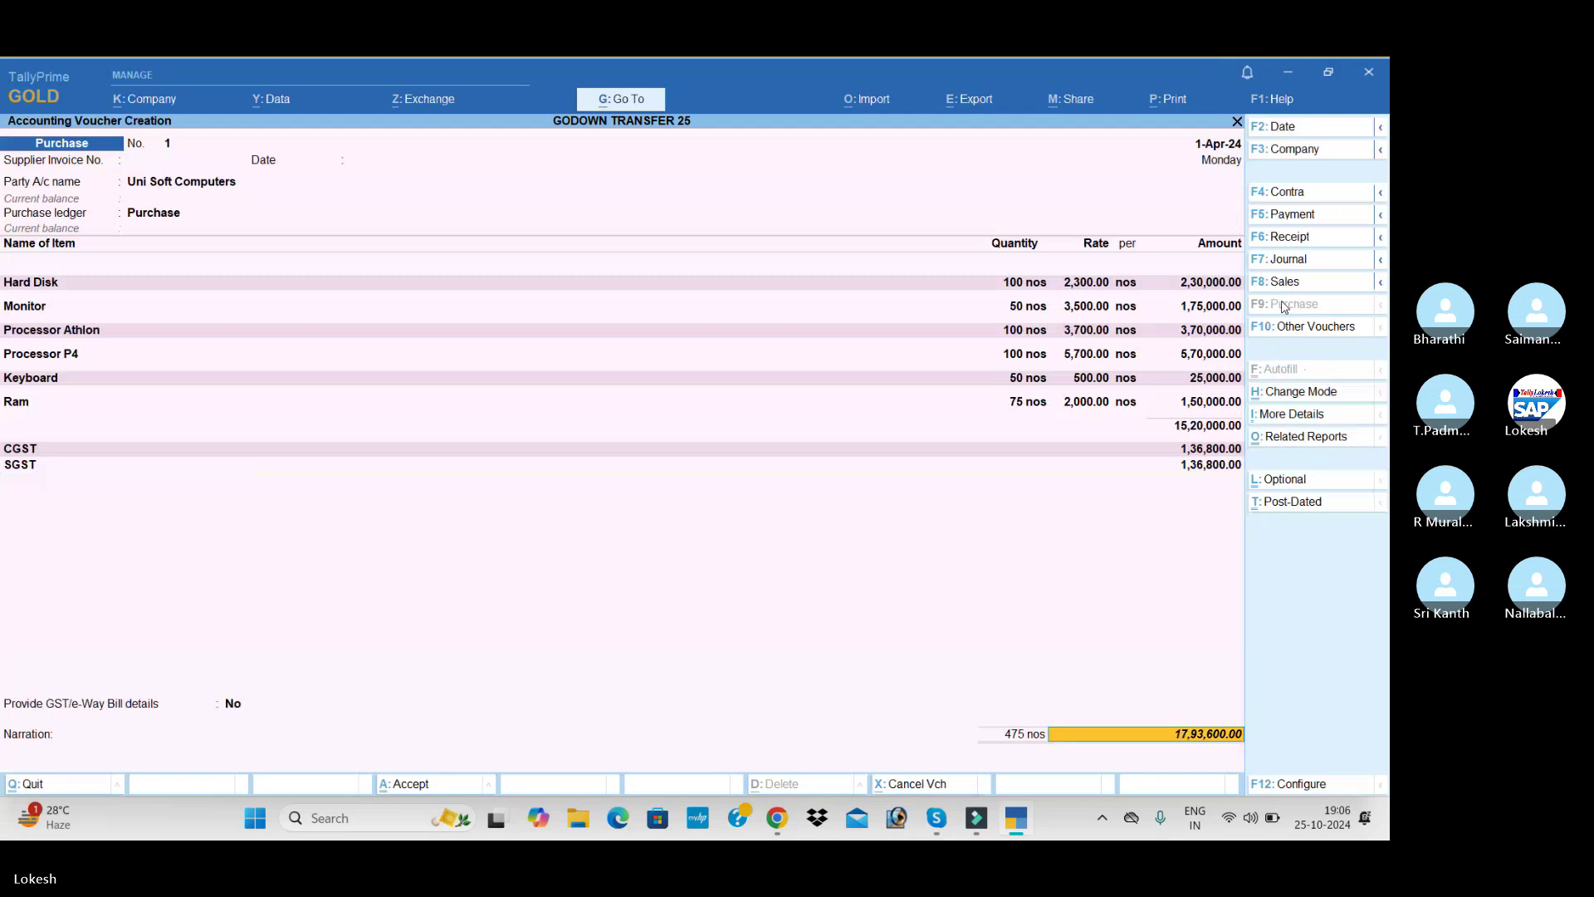
key("Return")
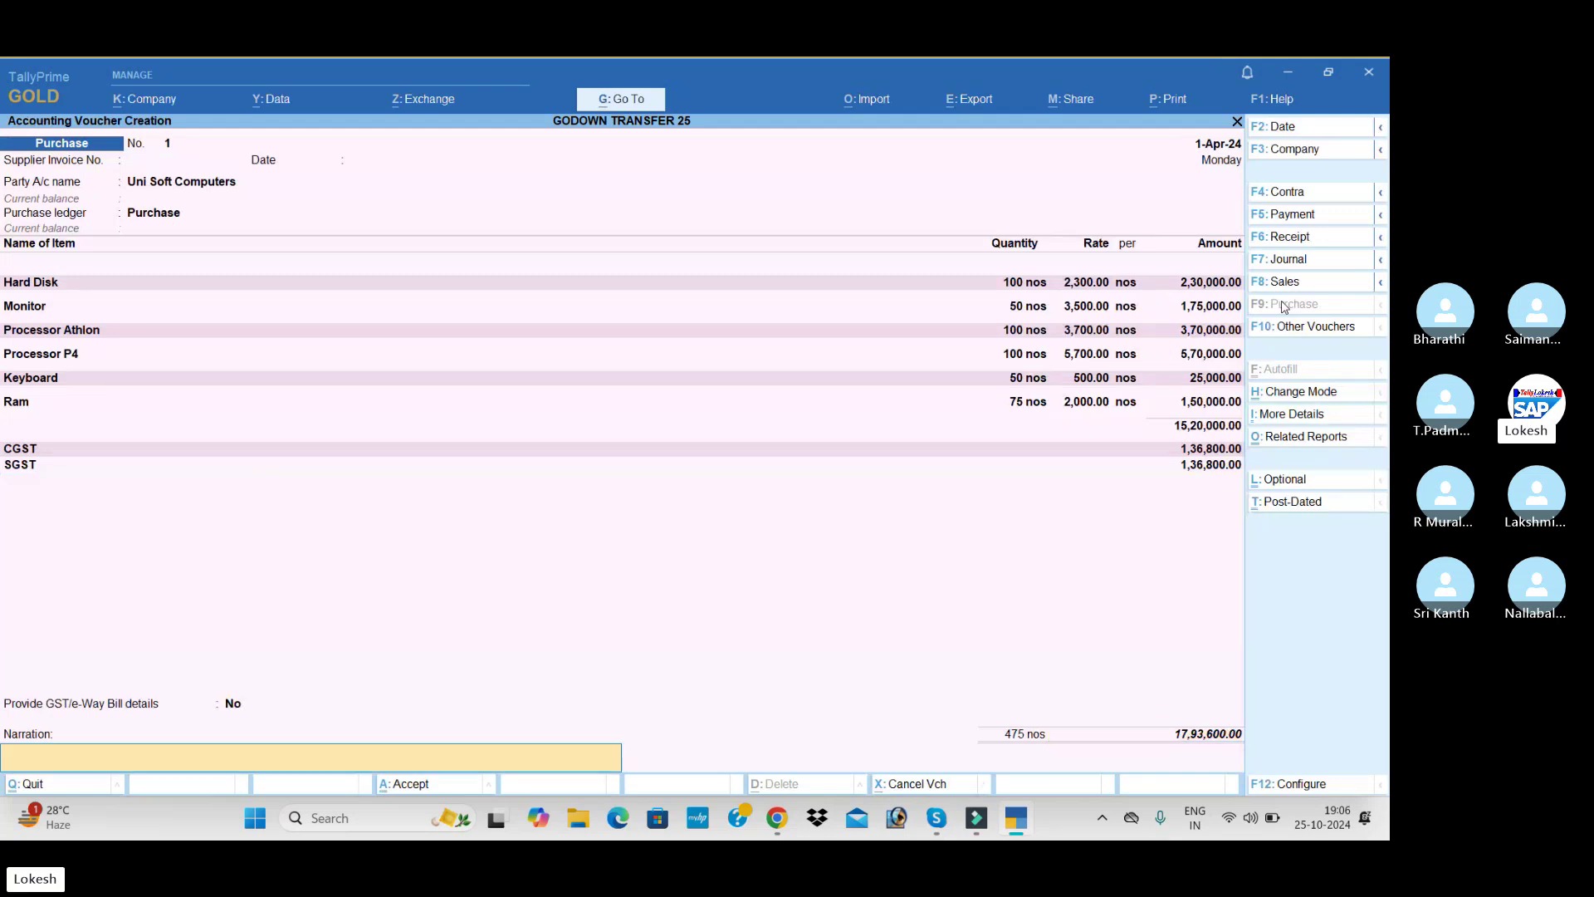
key("Return")
key("Return")
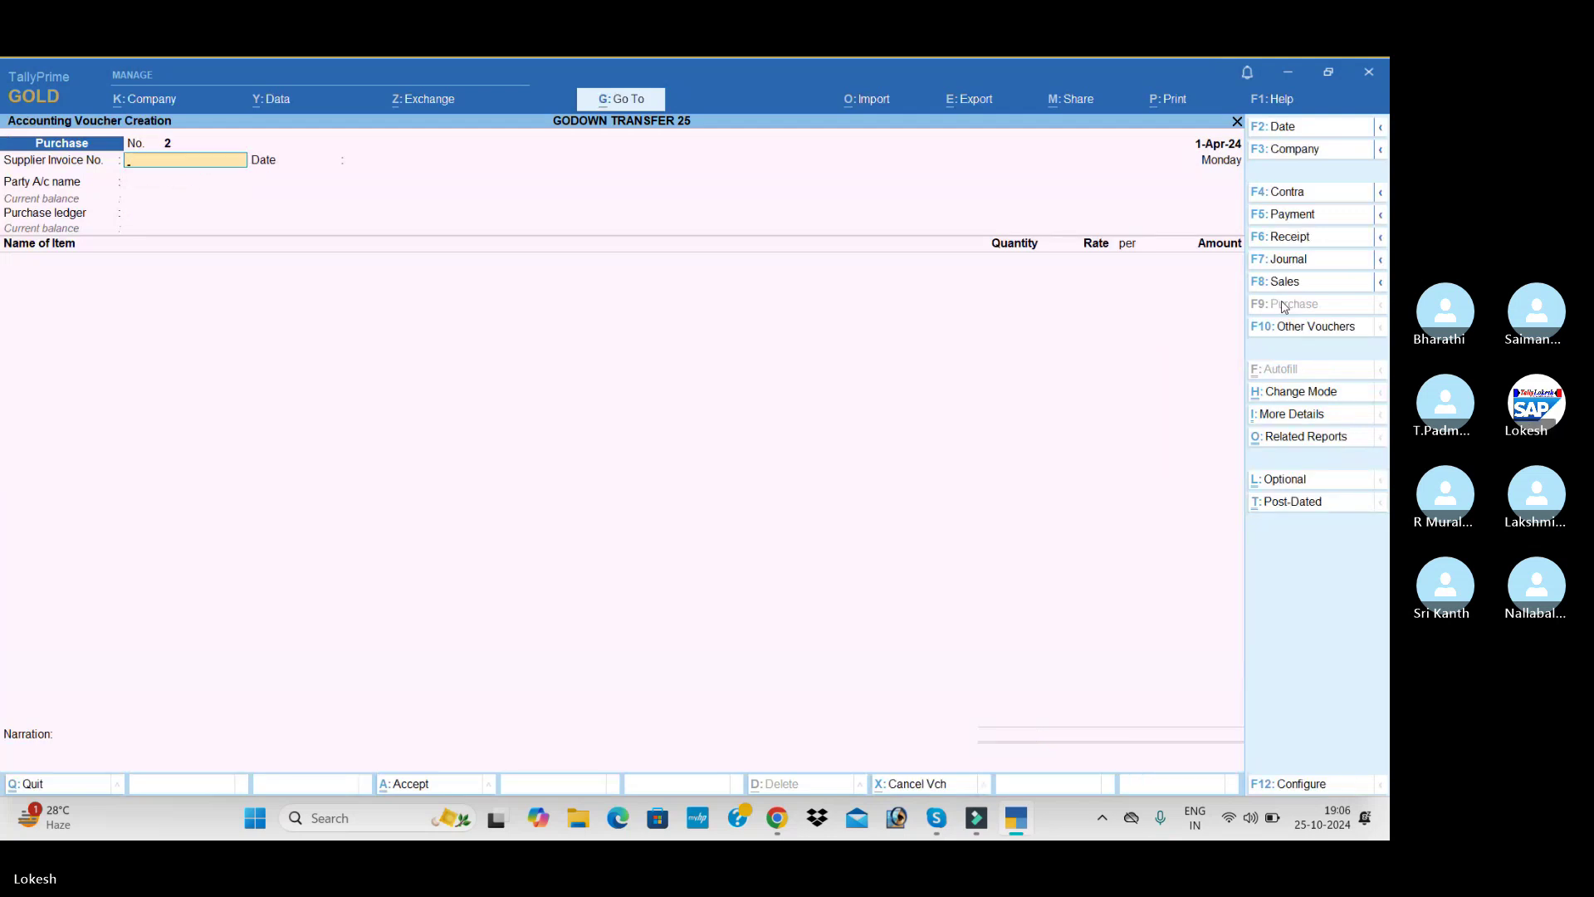
Switch from the new purchase voucher to a Stock Journal inventory voucher for transferring materials.
left_click(1301, 328)
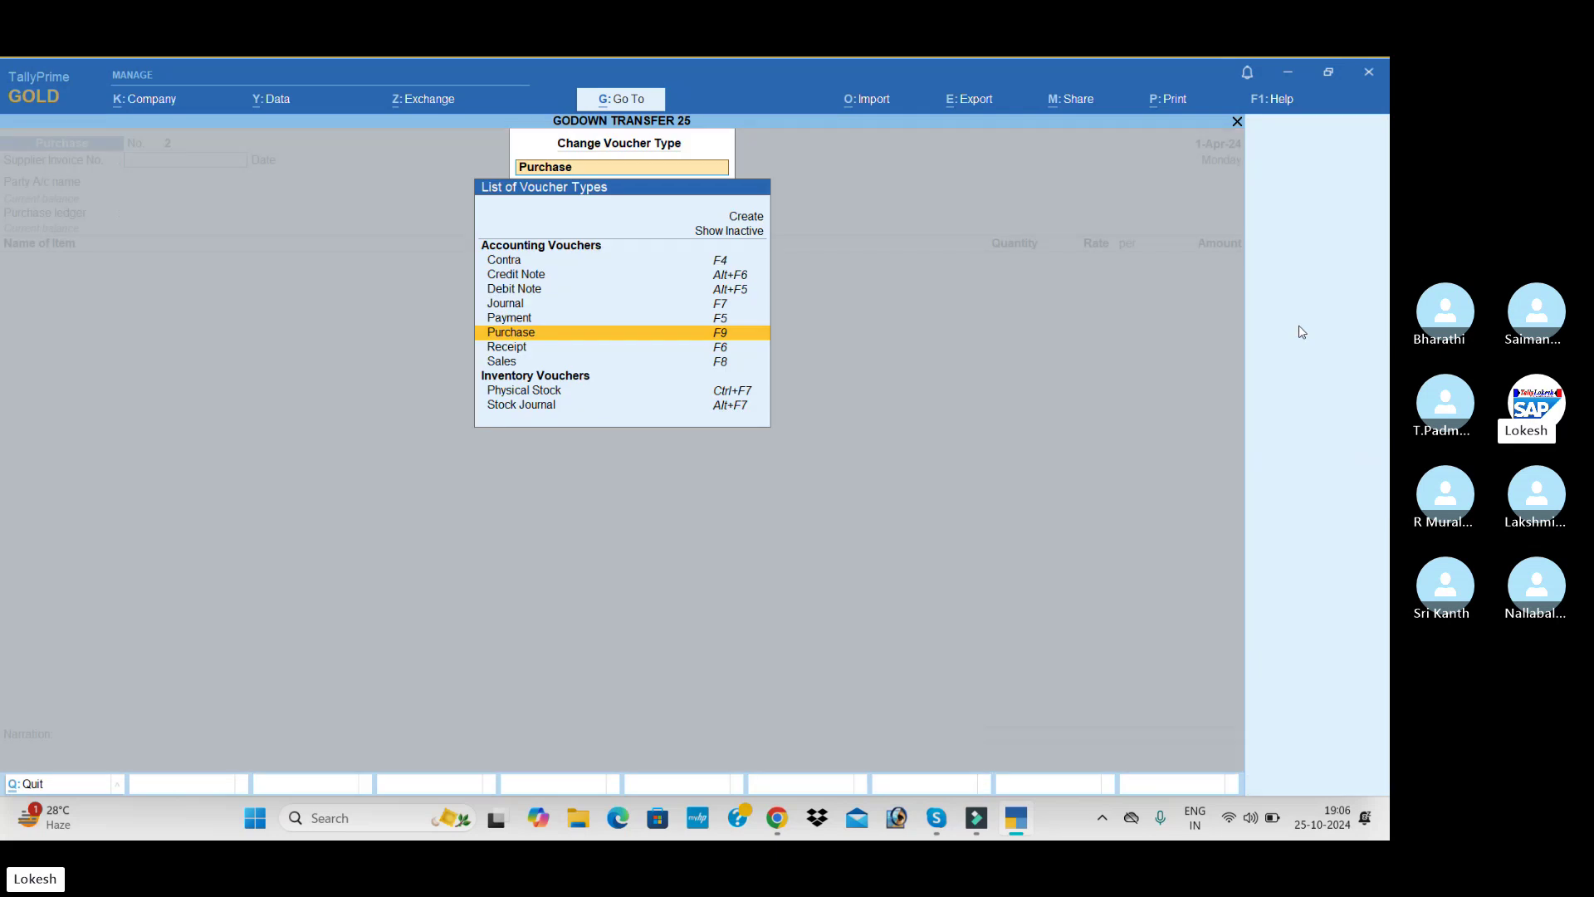
key("Down")
key("Down")
key("Down")
key("Down")
key("Down")
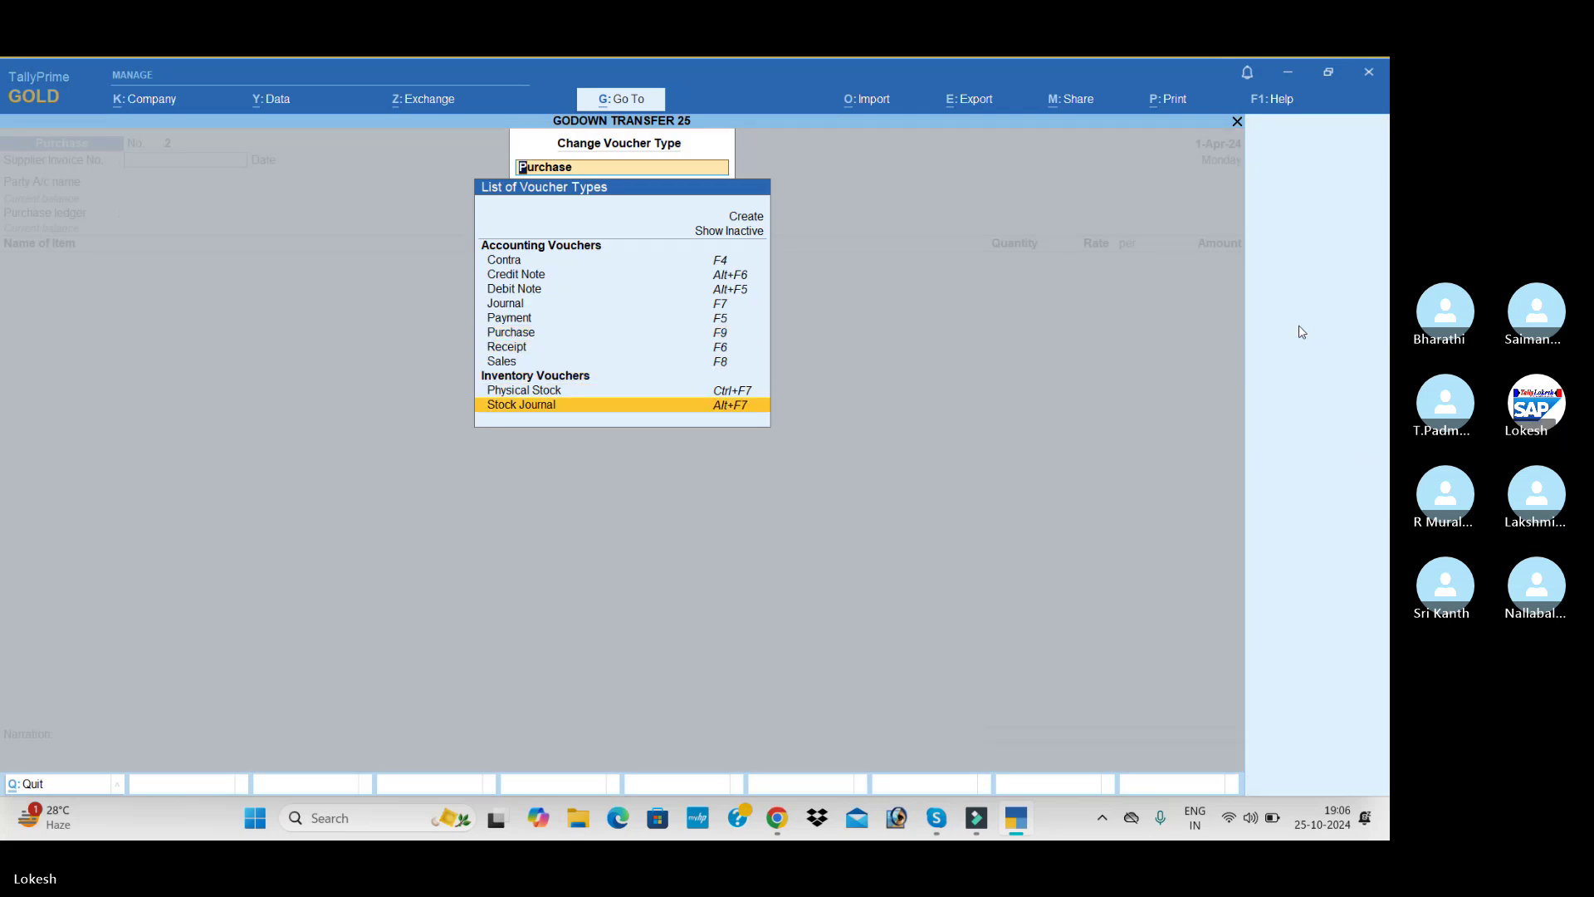
key("Return")
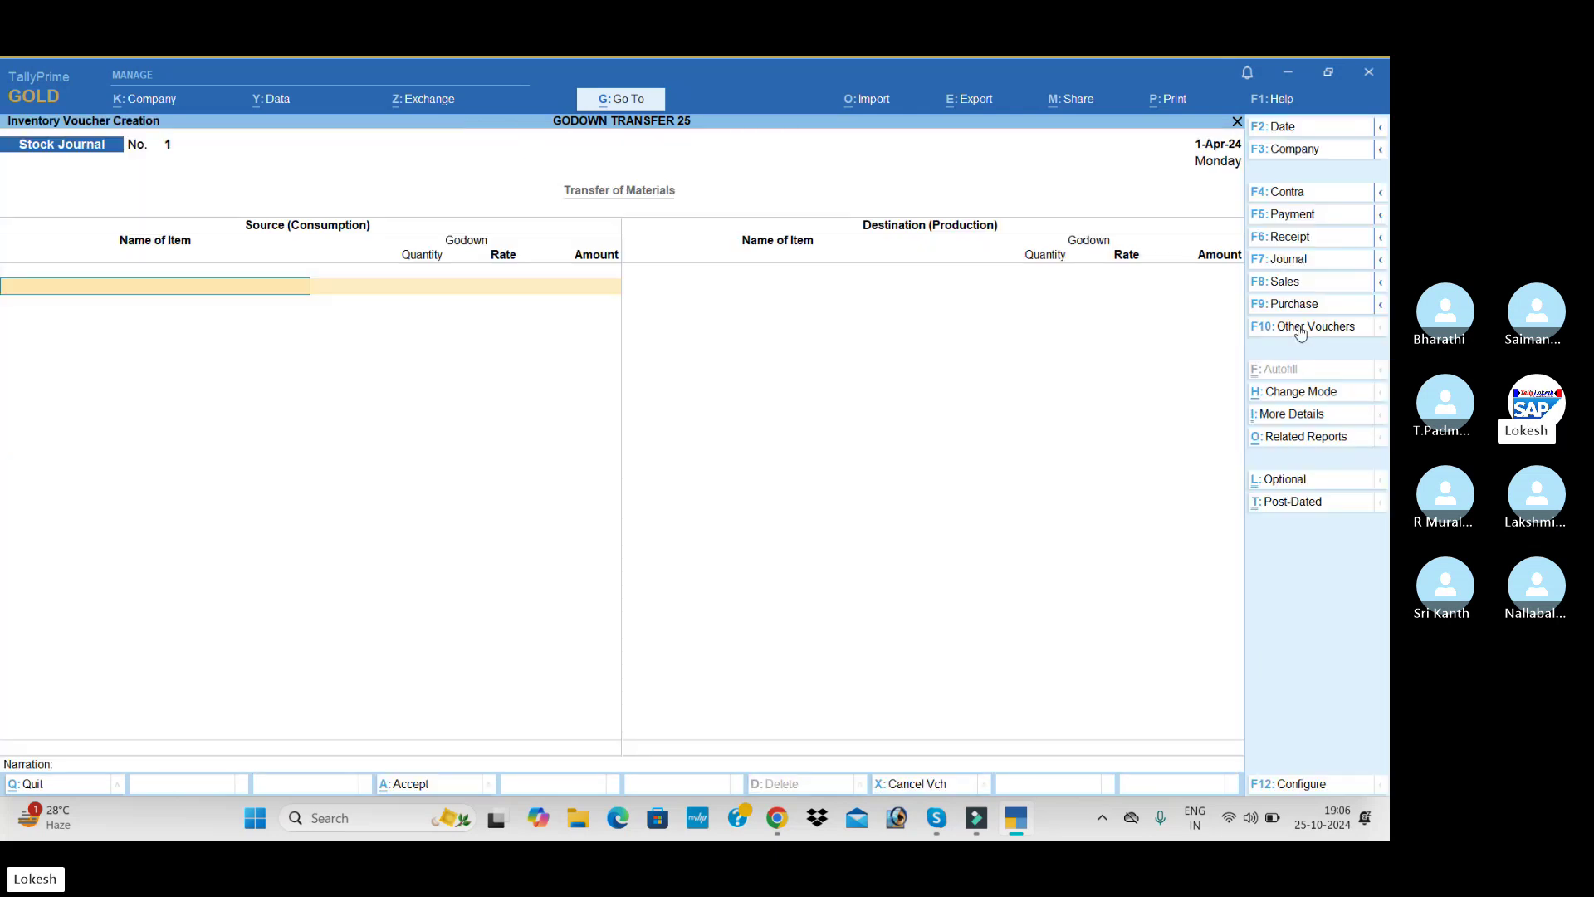
Add 25 nos of Processor Athlon from Raw Material Godown to the stock journal's source side at the default rate.
type("P")
key("Down")
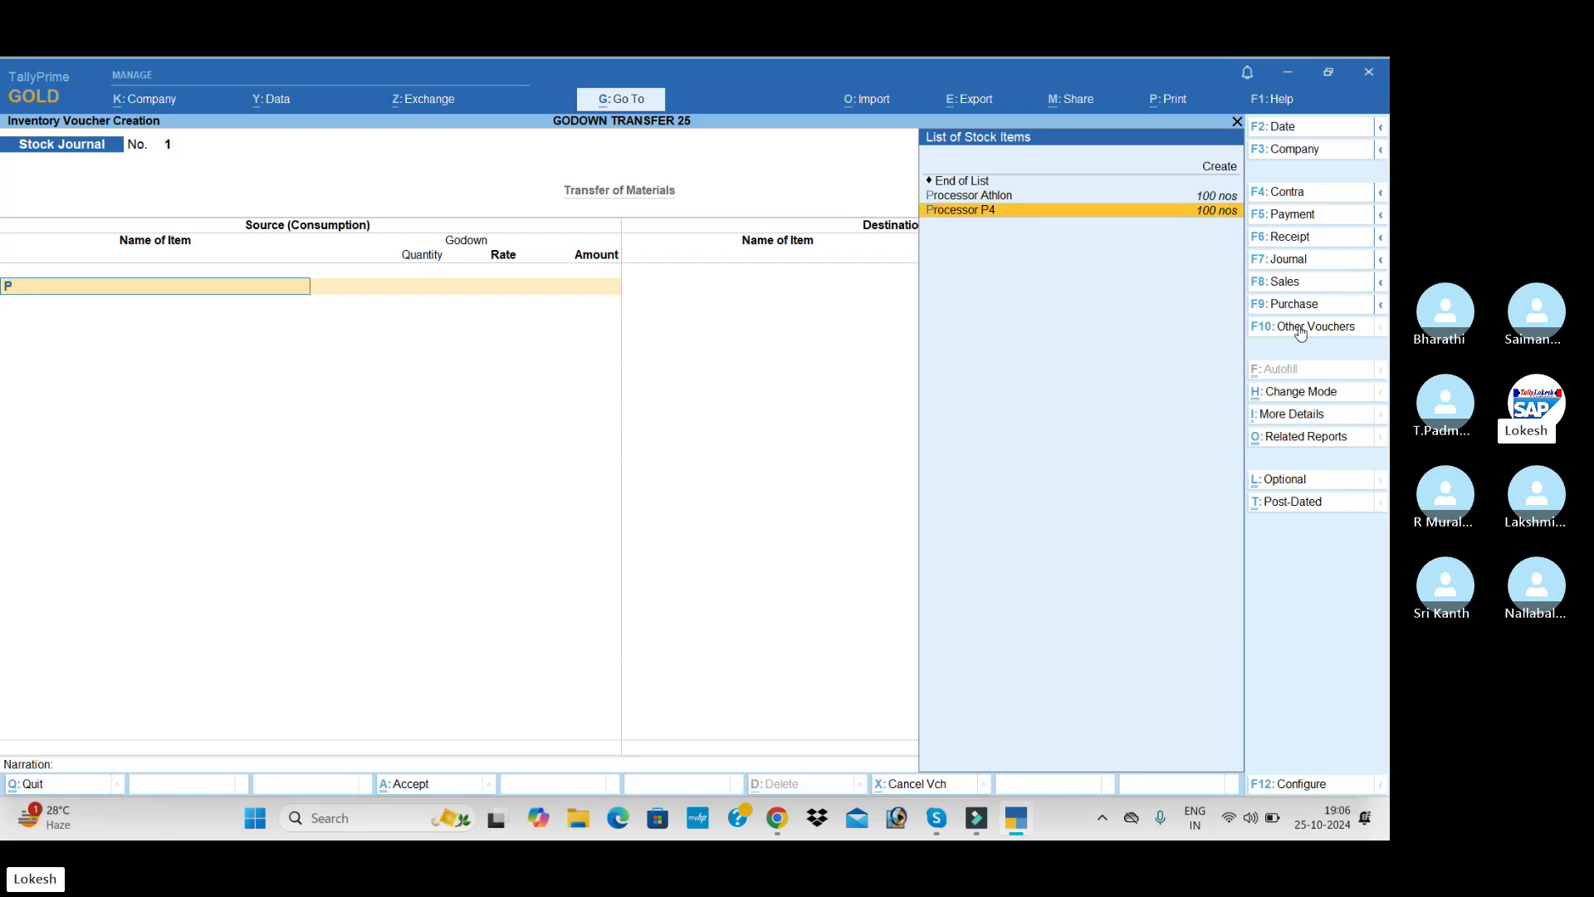
key("Up")
key("Return")
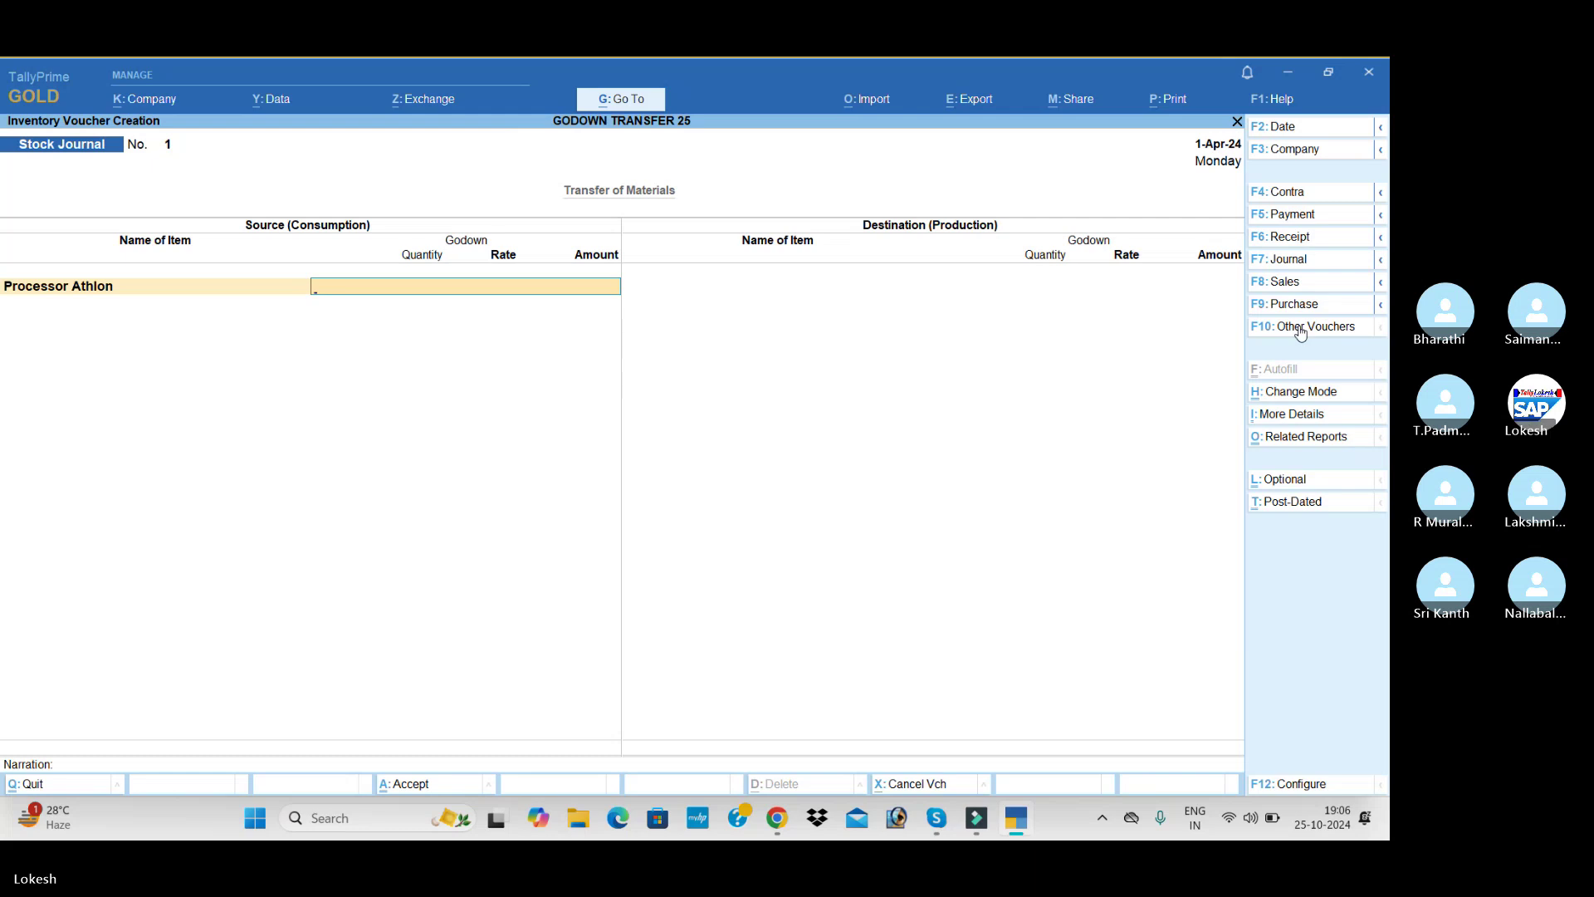
key("Return")
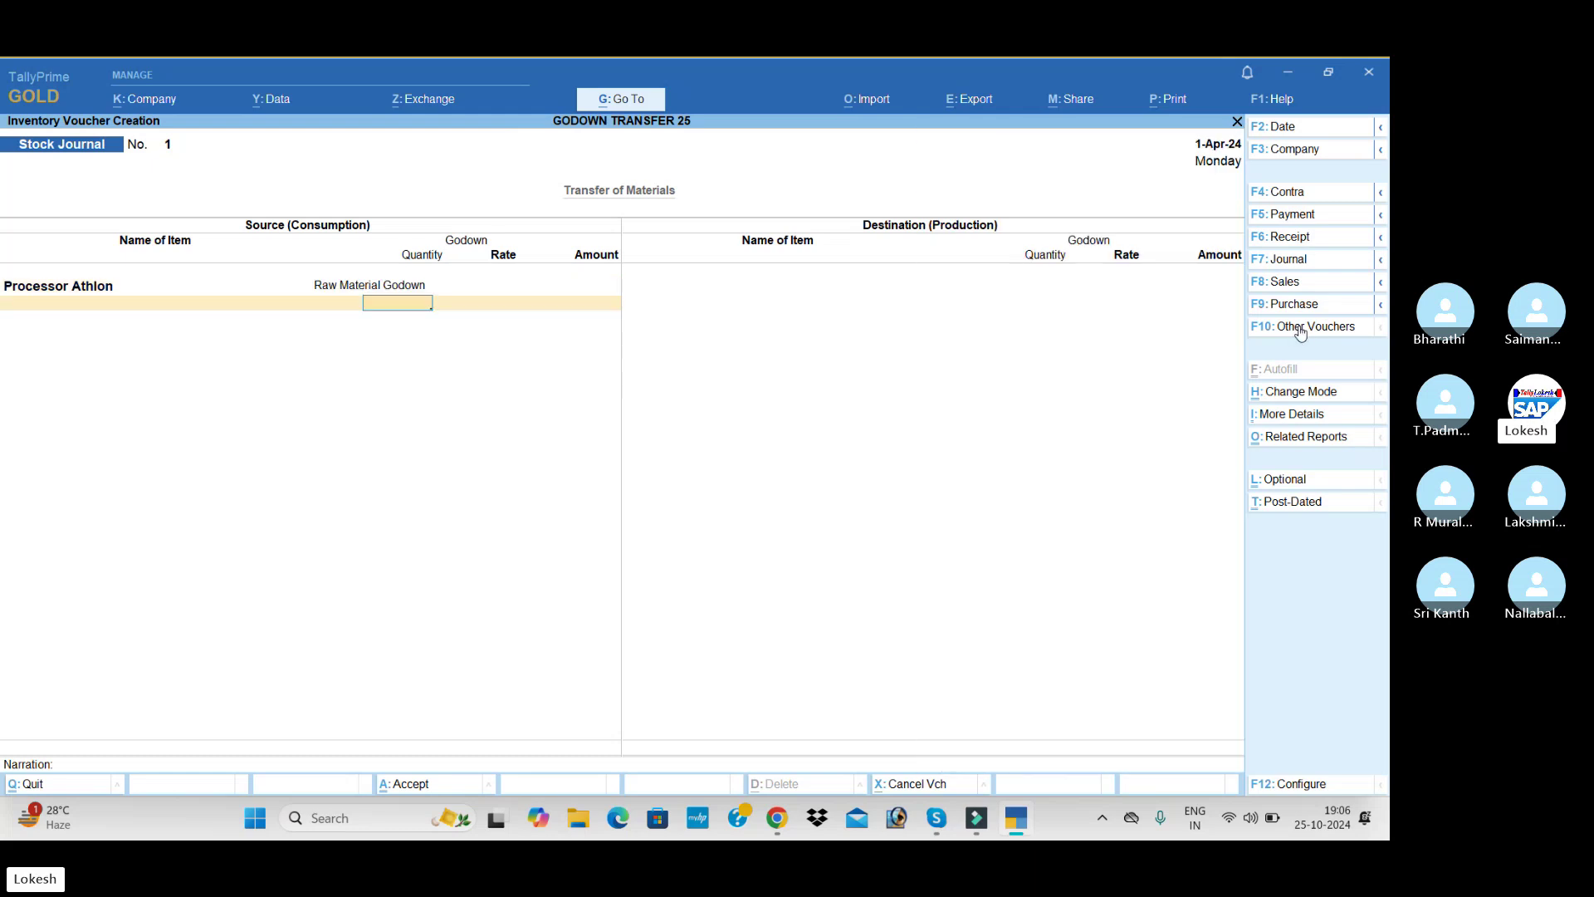
type("25")
key("Return")
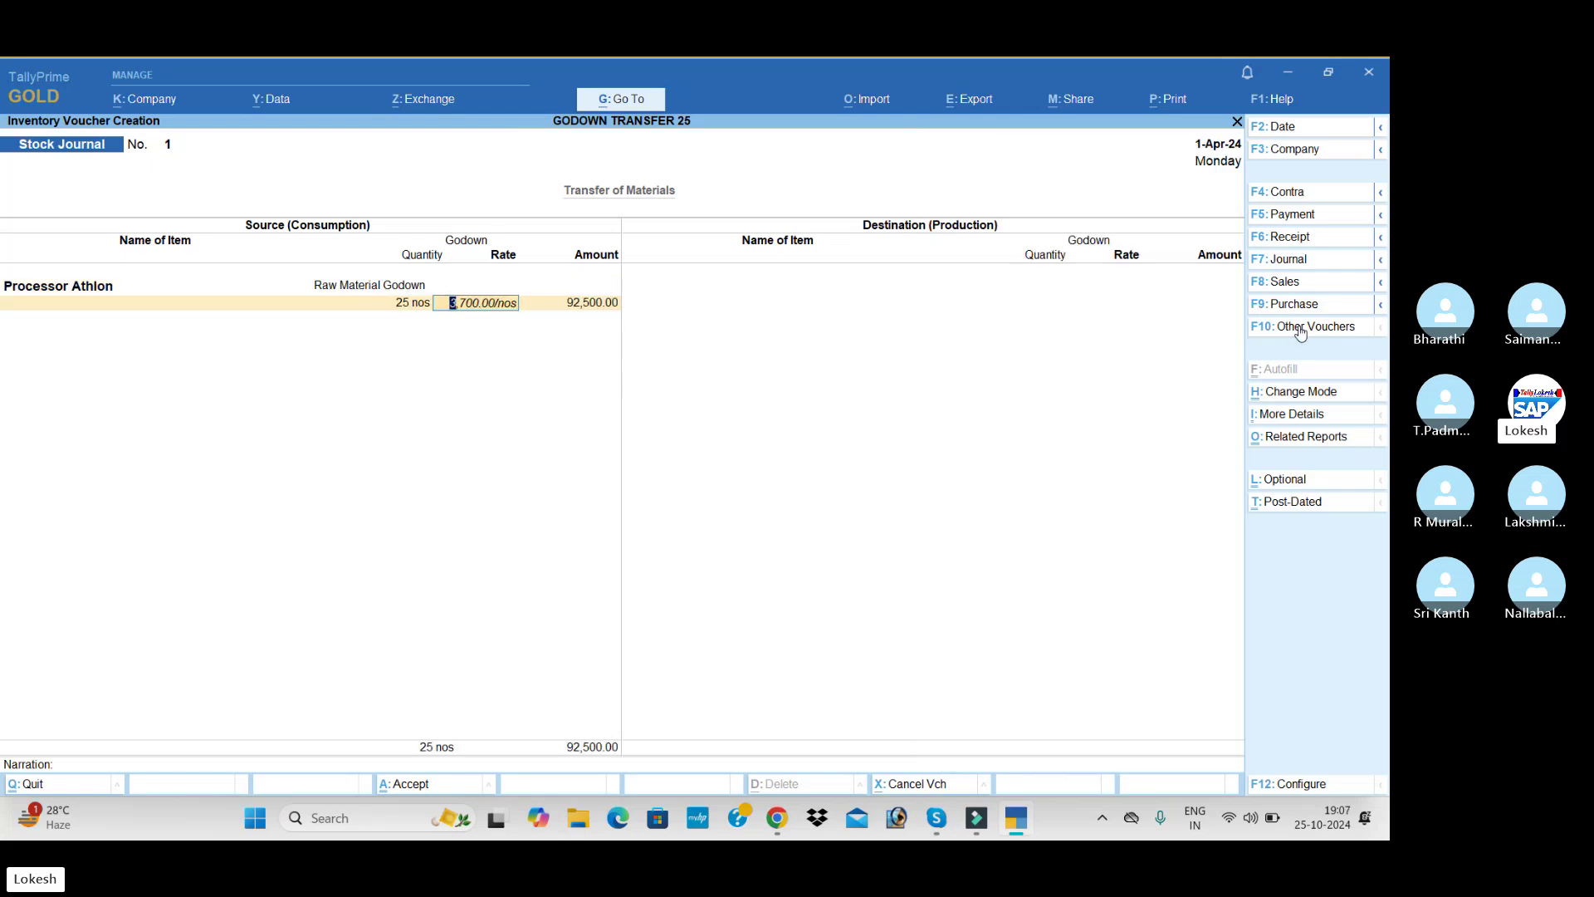
key("Return")
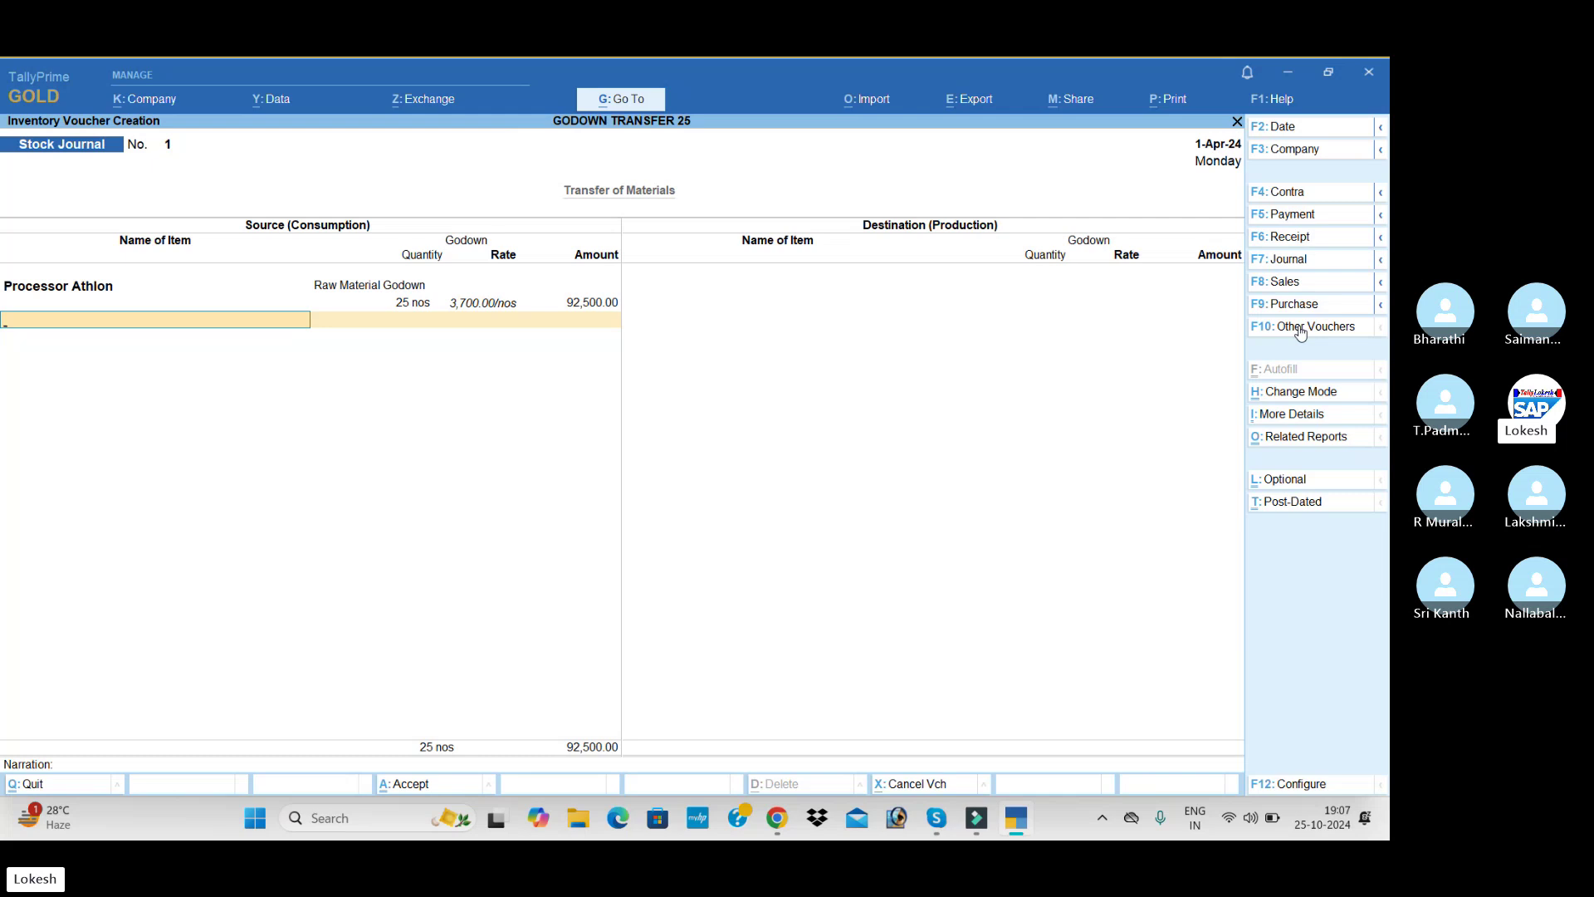
Add 50 nos of Hard Disk from Raw Material Godown as the second source item, keeping the default rate.
type("H")
key("Return")
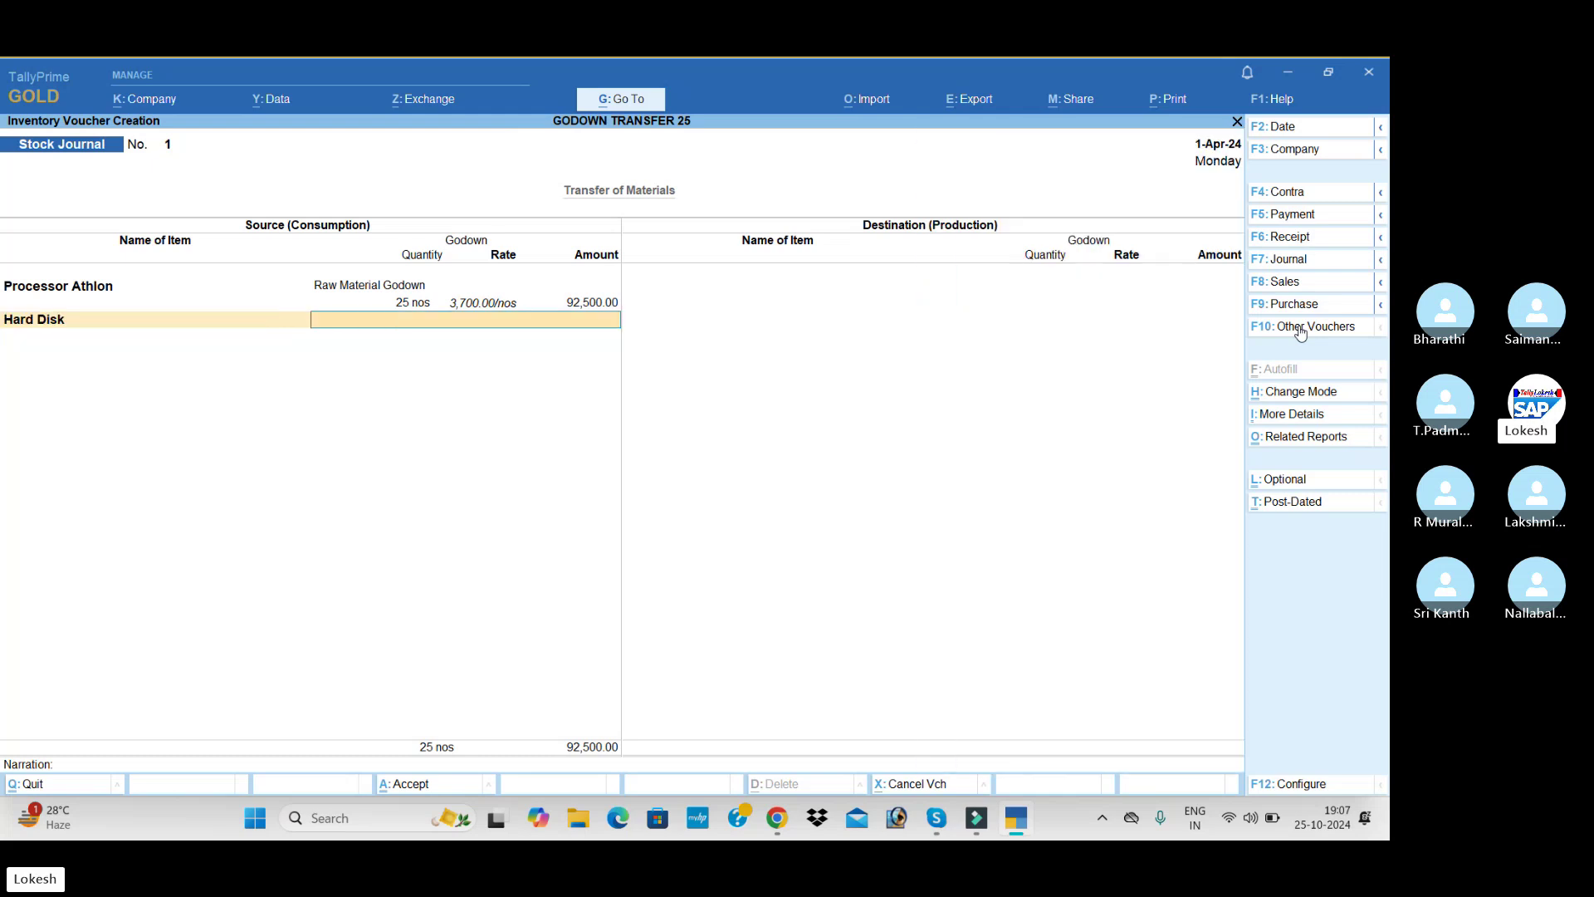
type("R")
key("Return")
type("50")
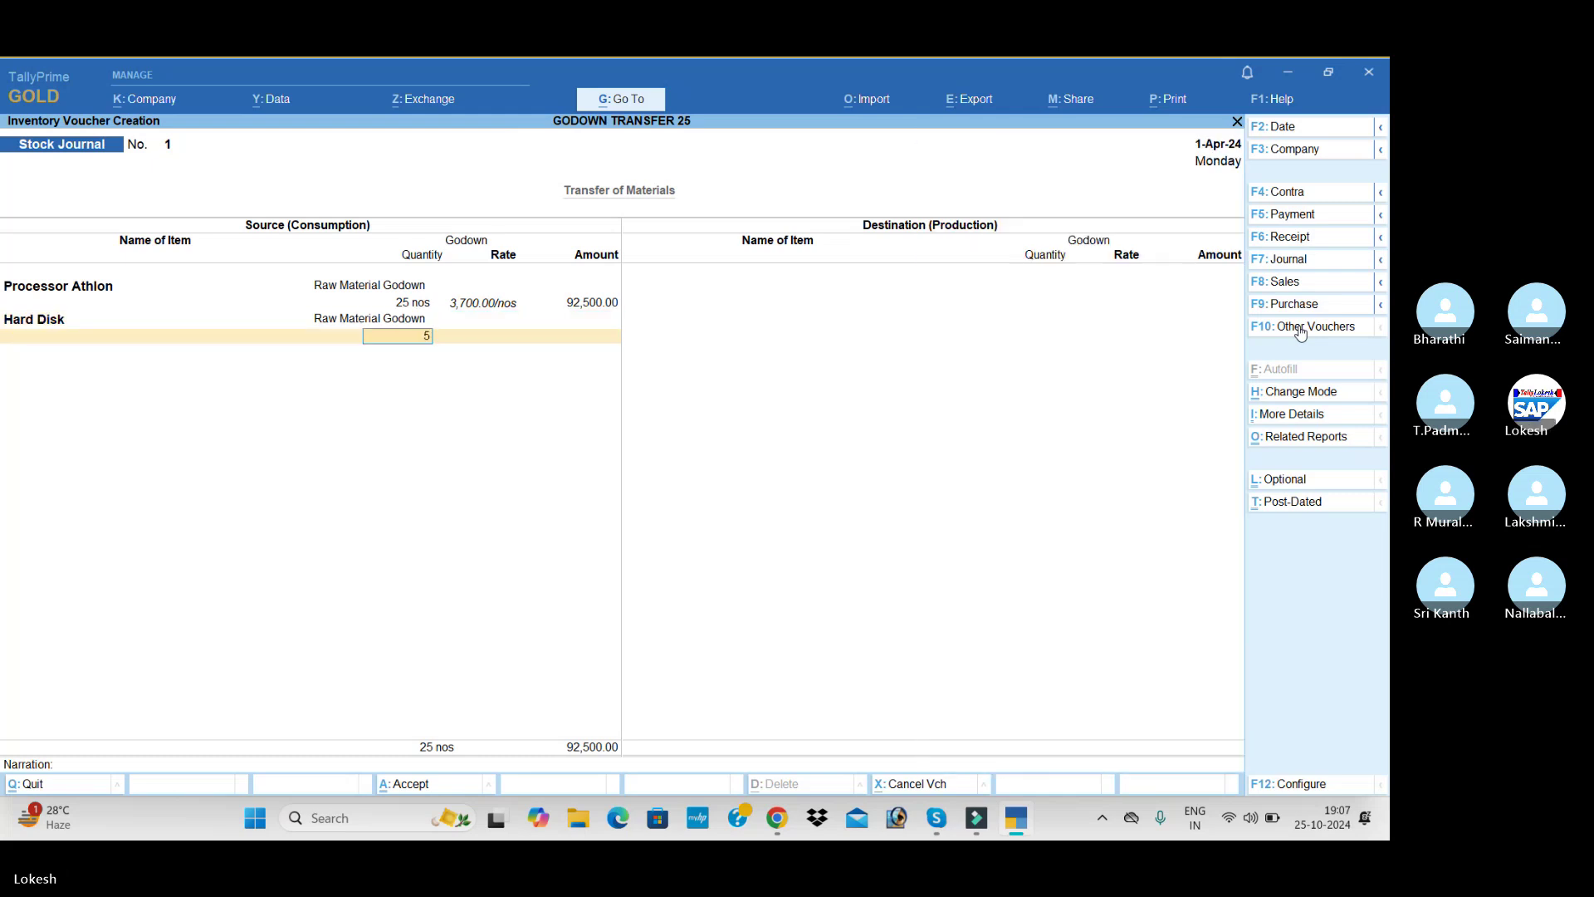
key("Return")
key("Return")
key("Return")
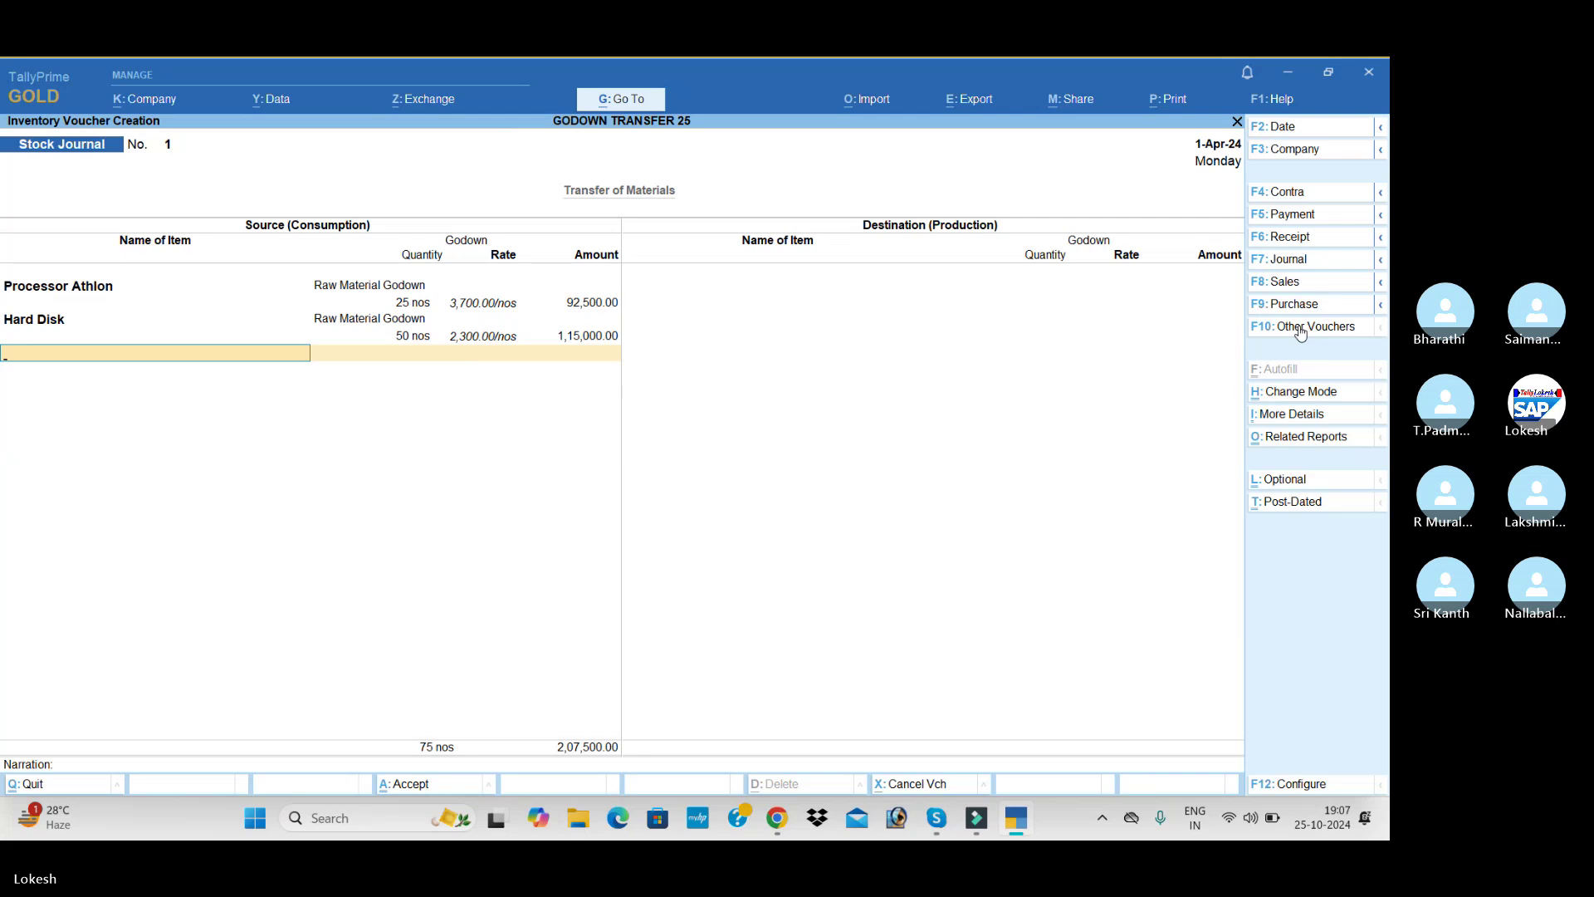
Add 50 nos of Monitor from Raw Material Godown to the source items, keeping the default rate.
type("Mo")
key("Return")
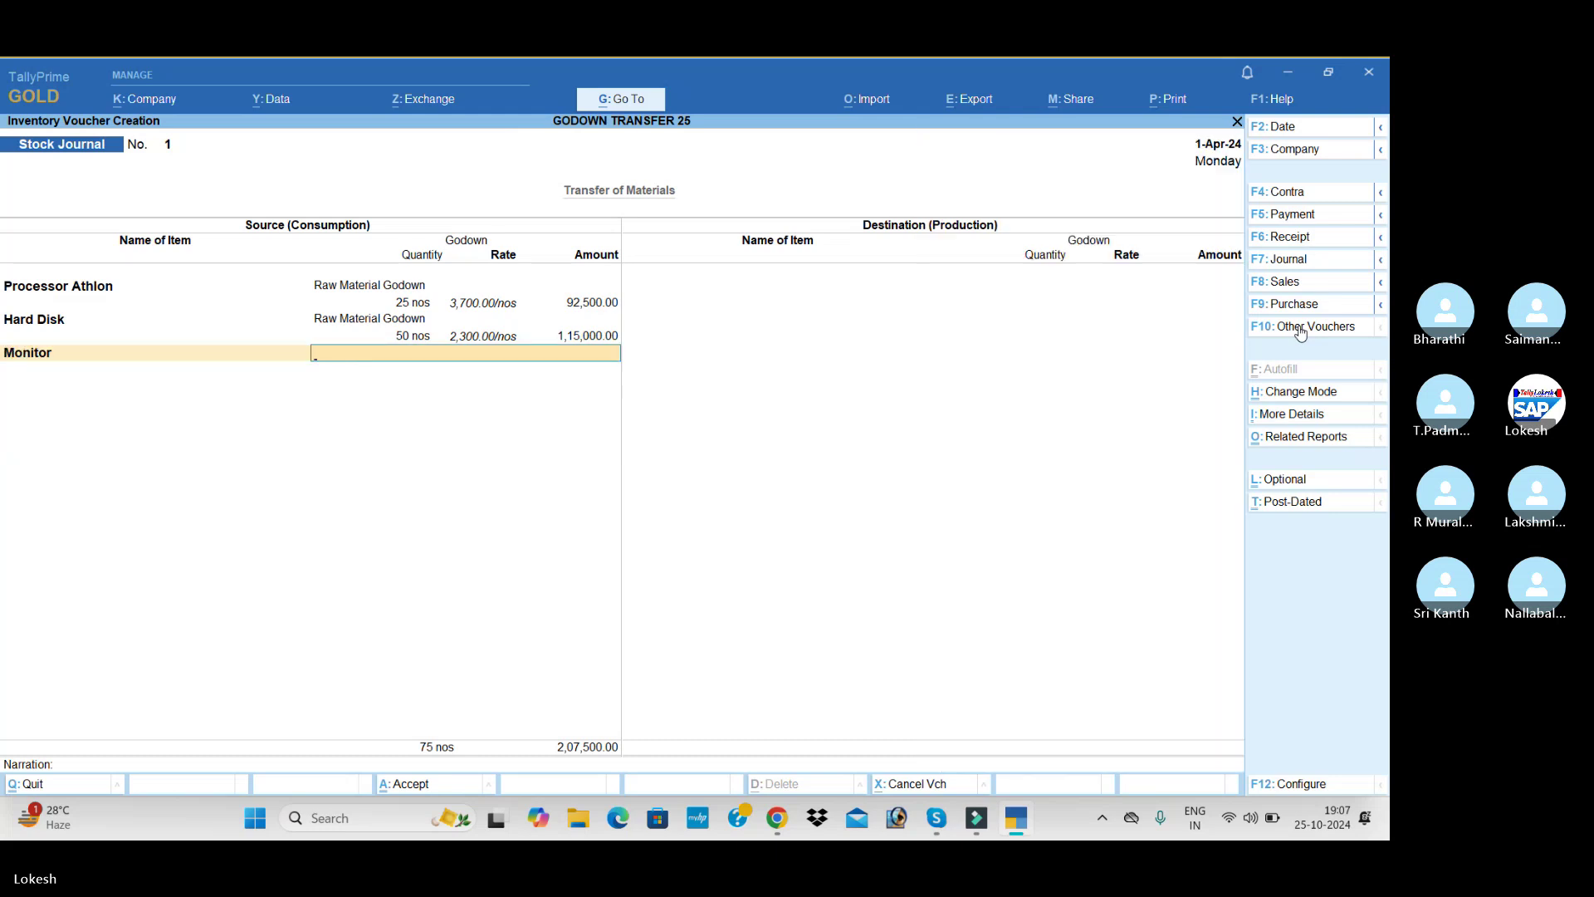
key("Return")
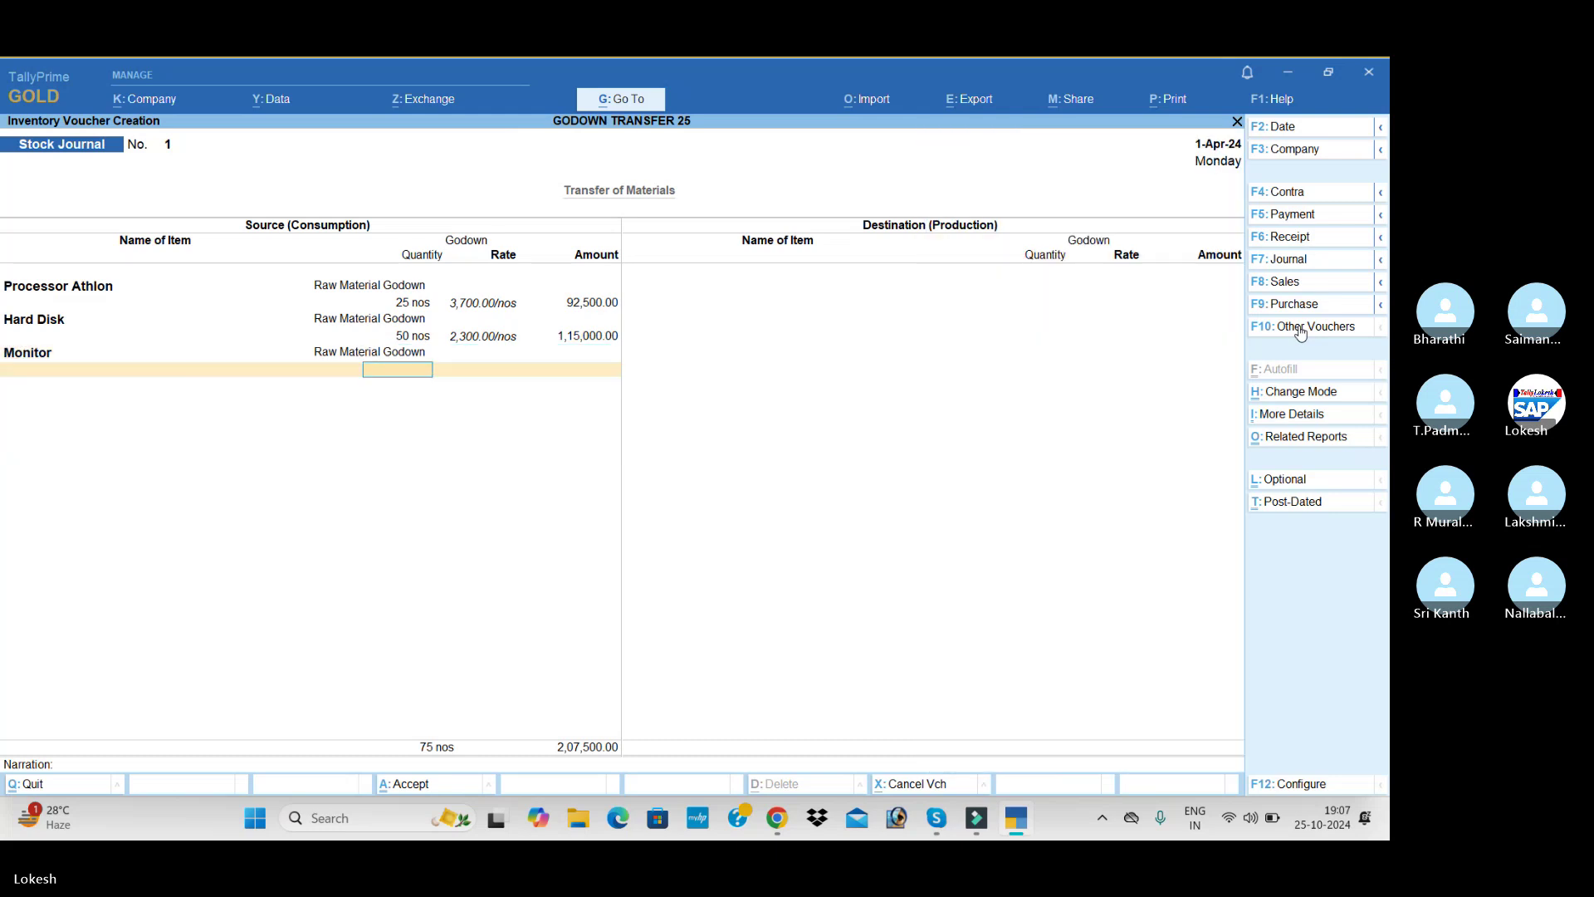
type("50")
key("Return")
key("Return")
key("Return")
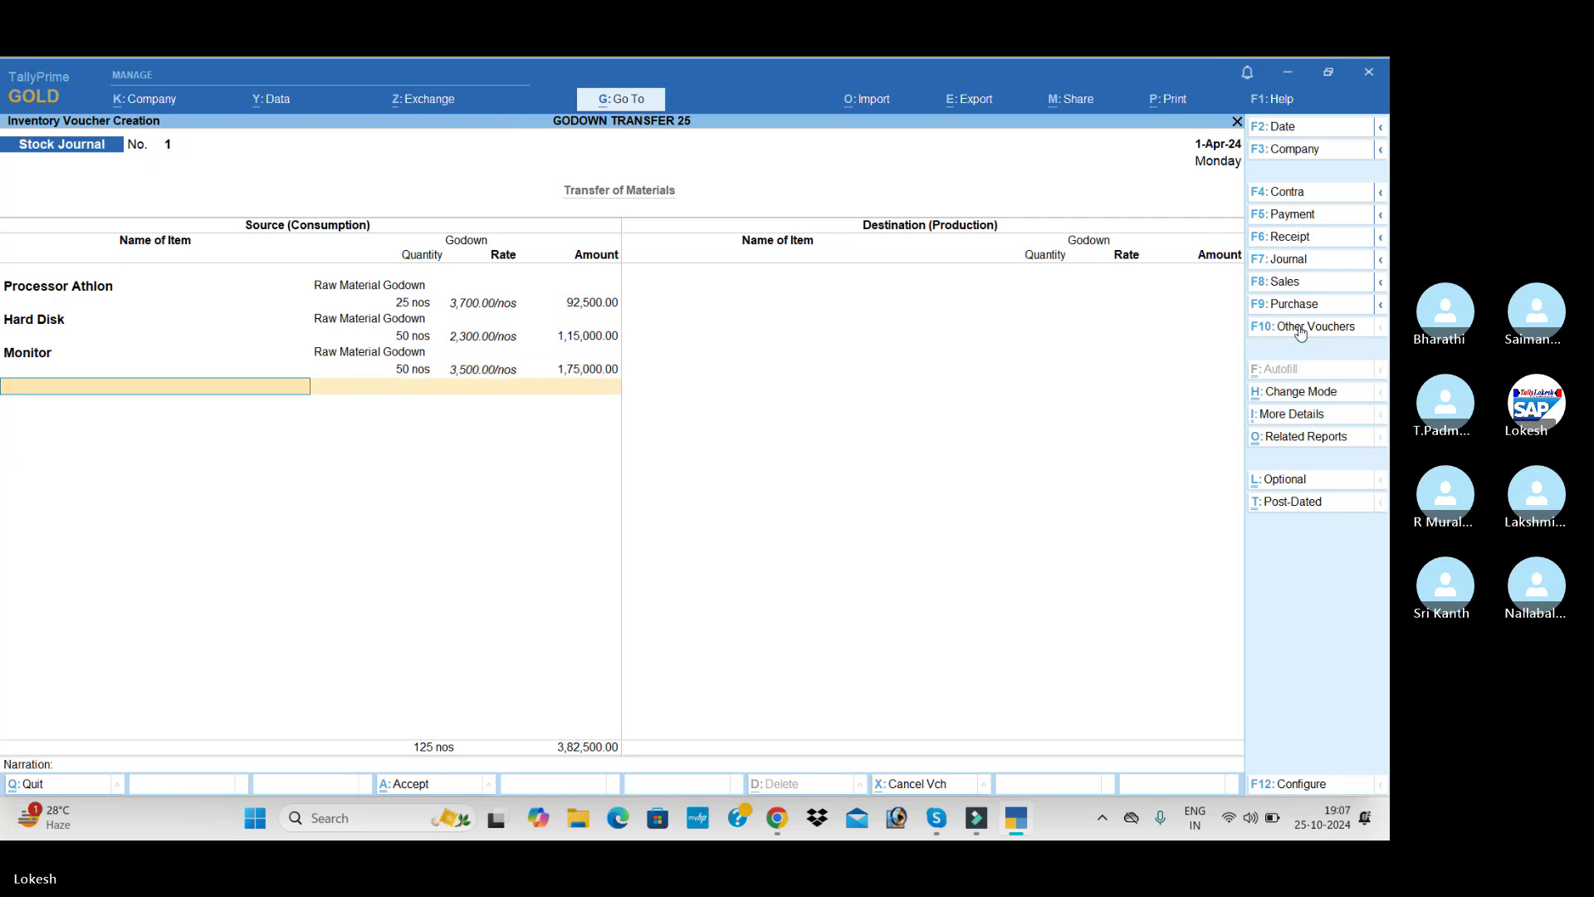
Add 20 nos of Keyboard from Raw Material Godown to the source items, keeping the default rate.
type("K")
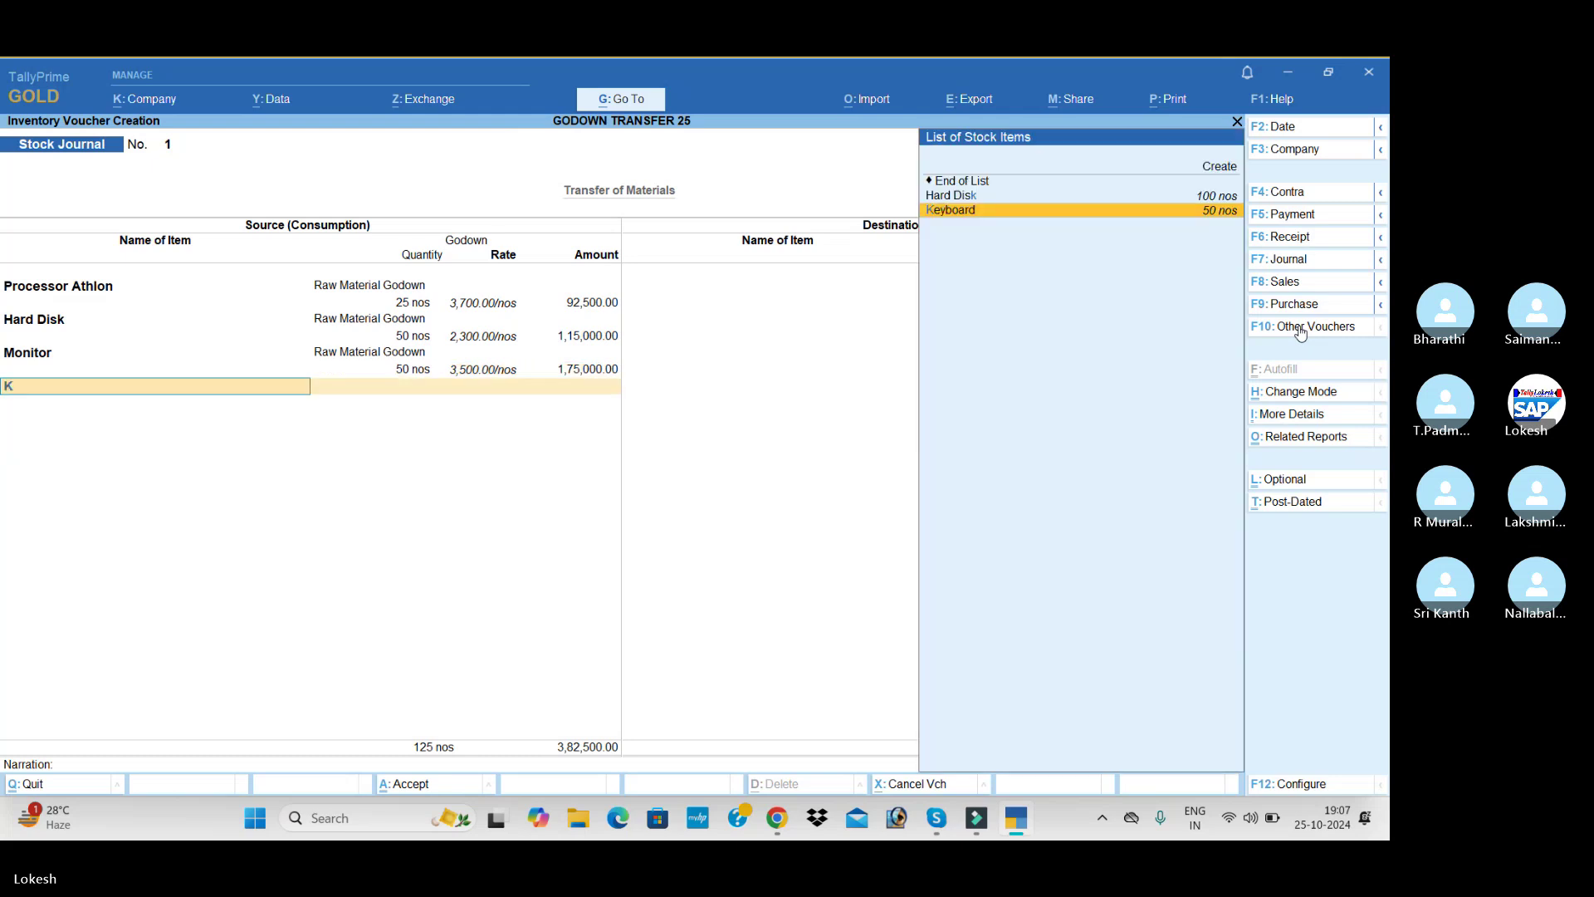
key("Return")
key("Return")
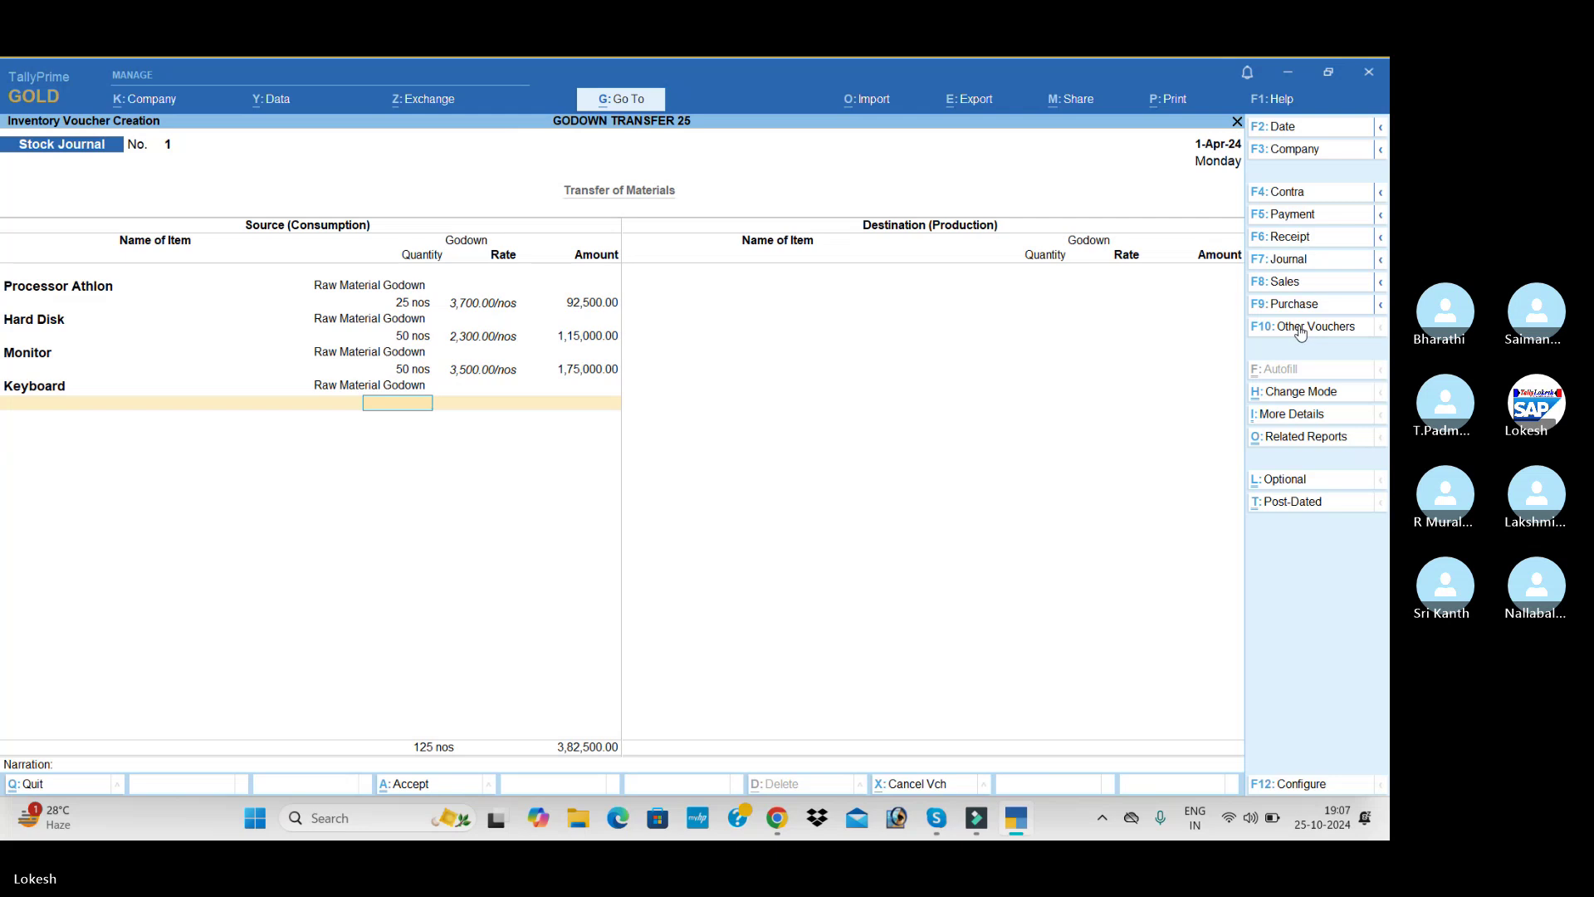
type("20")
key("Return")
key("Return")
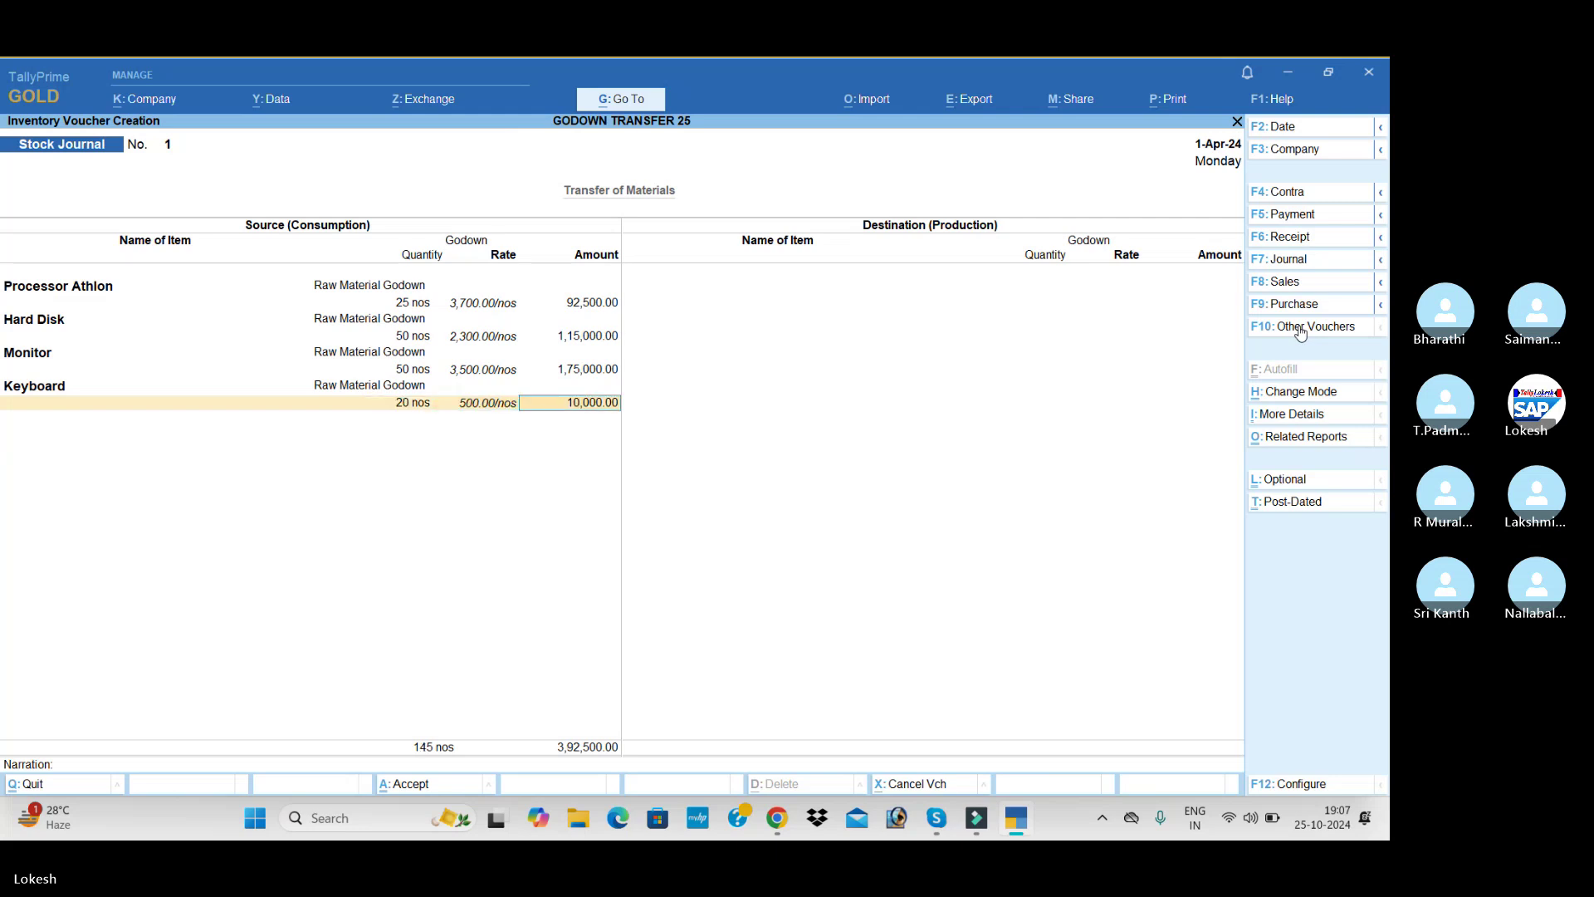
key("Return")
Add 75 nos of Ram from Raw Material Godown at the default rate and end the source item list.
type("T")
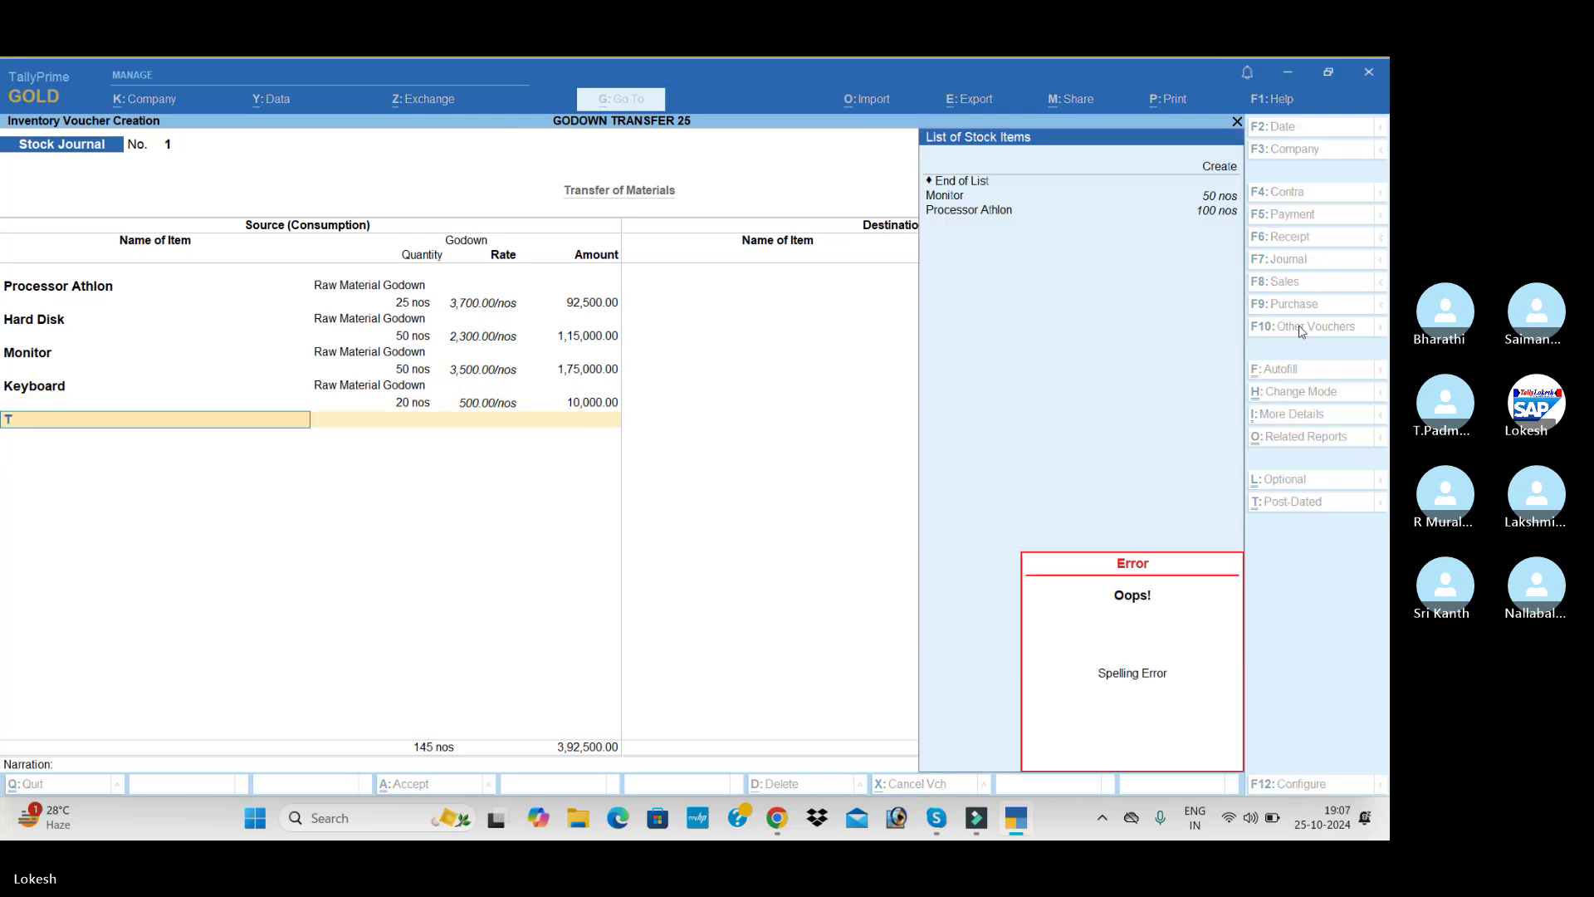
key("BackSpace")
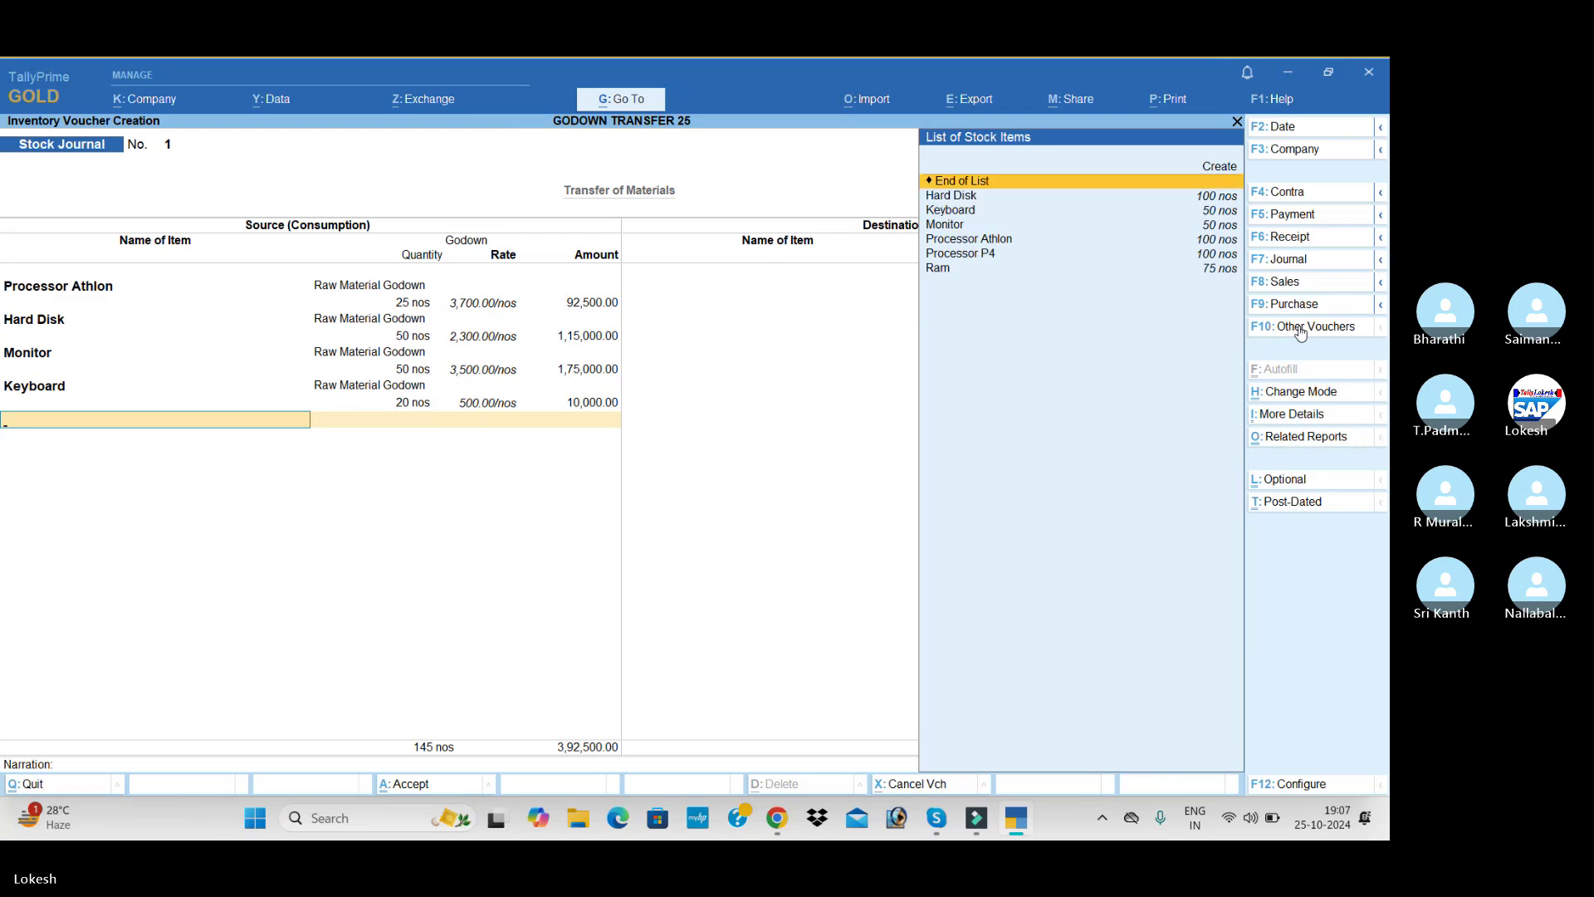
type("Ra")
key("Return")
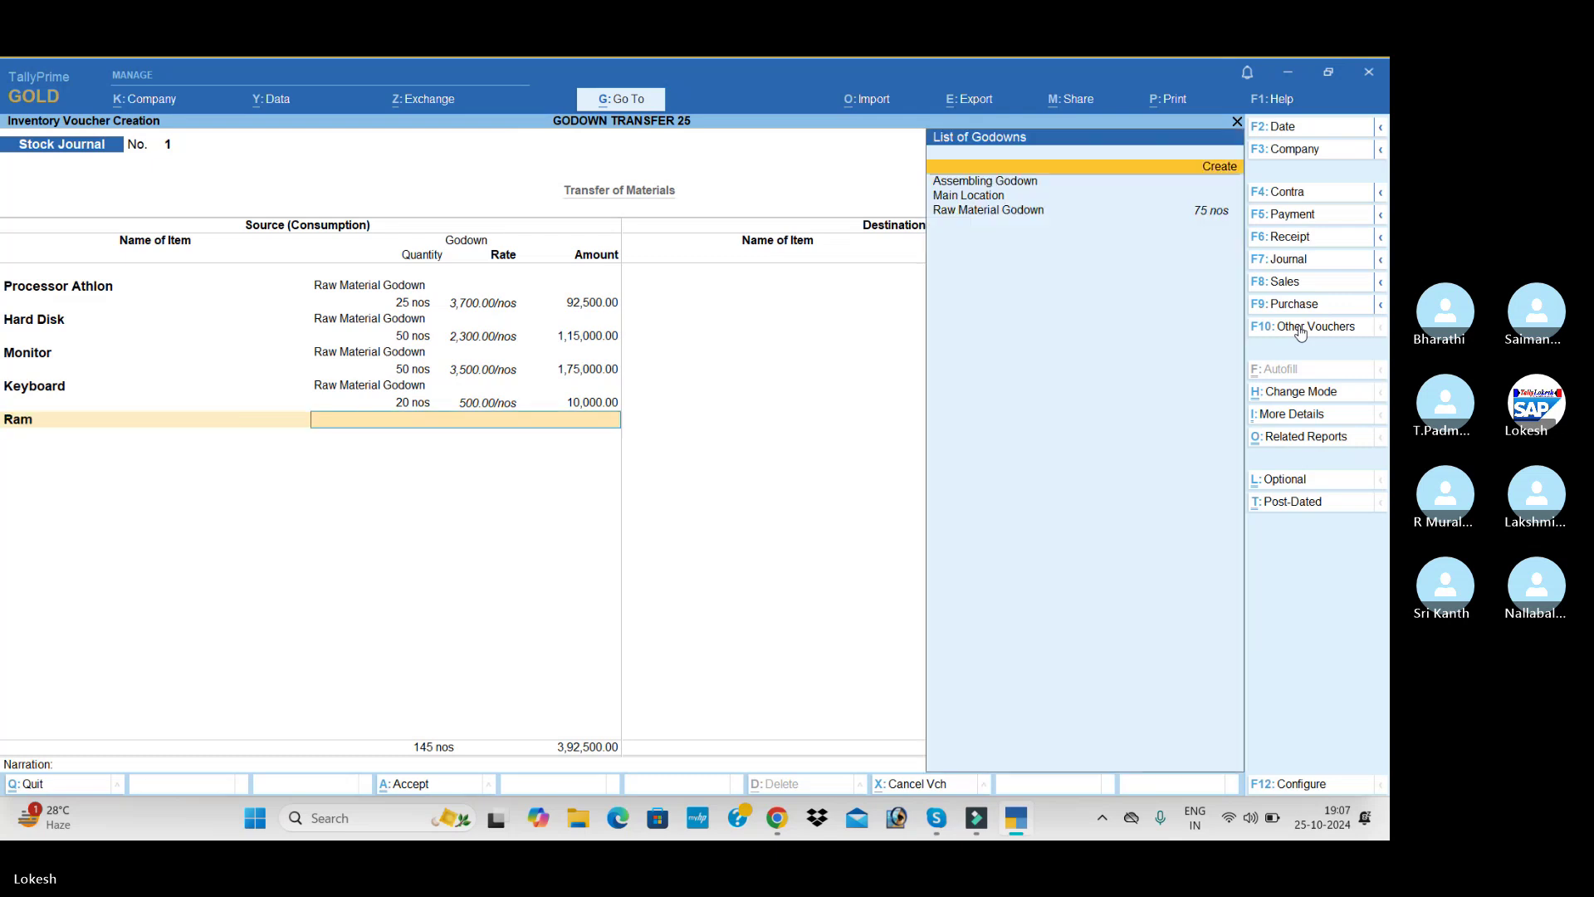
key("Down")
key("Down")
key("Return")
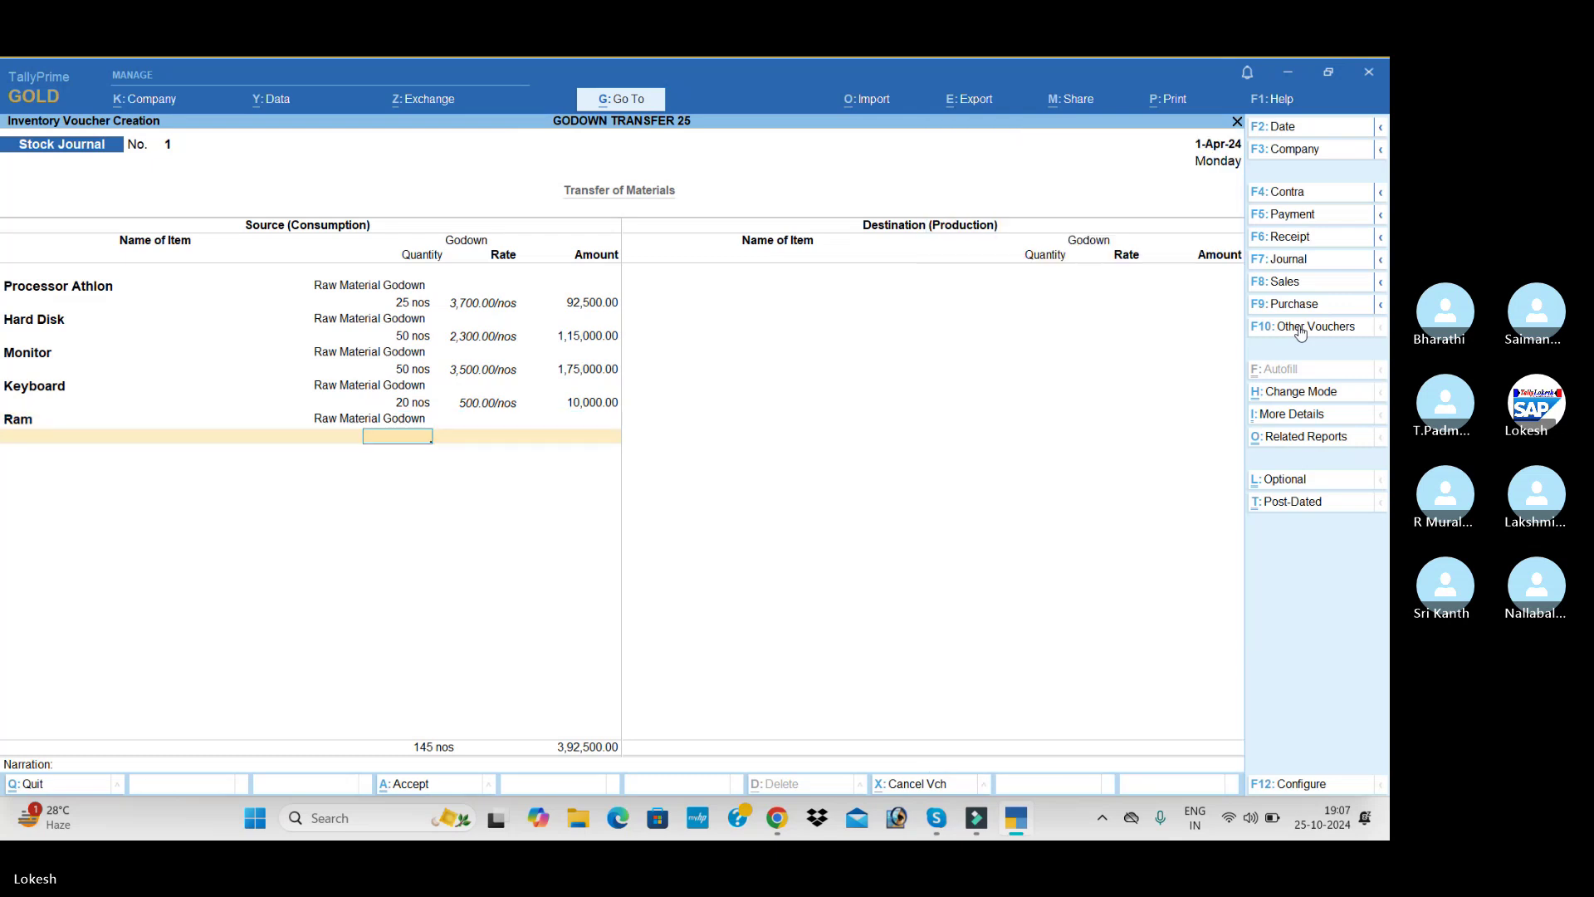
type("75")
key("Return")
key("Return")
key("Return")
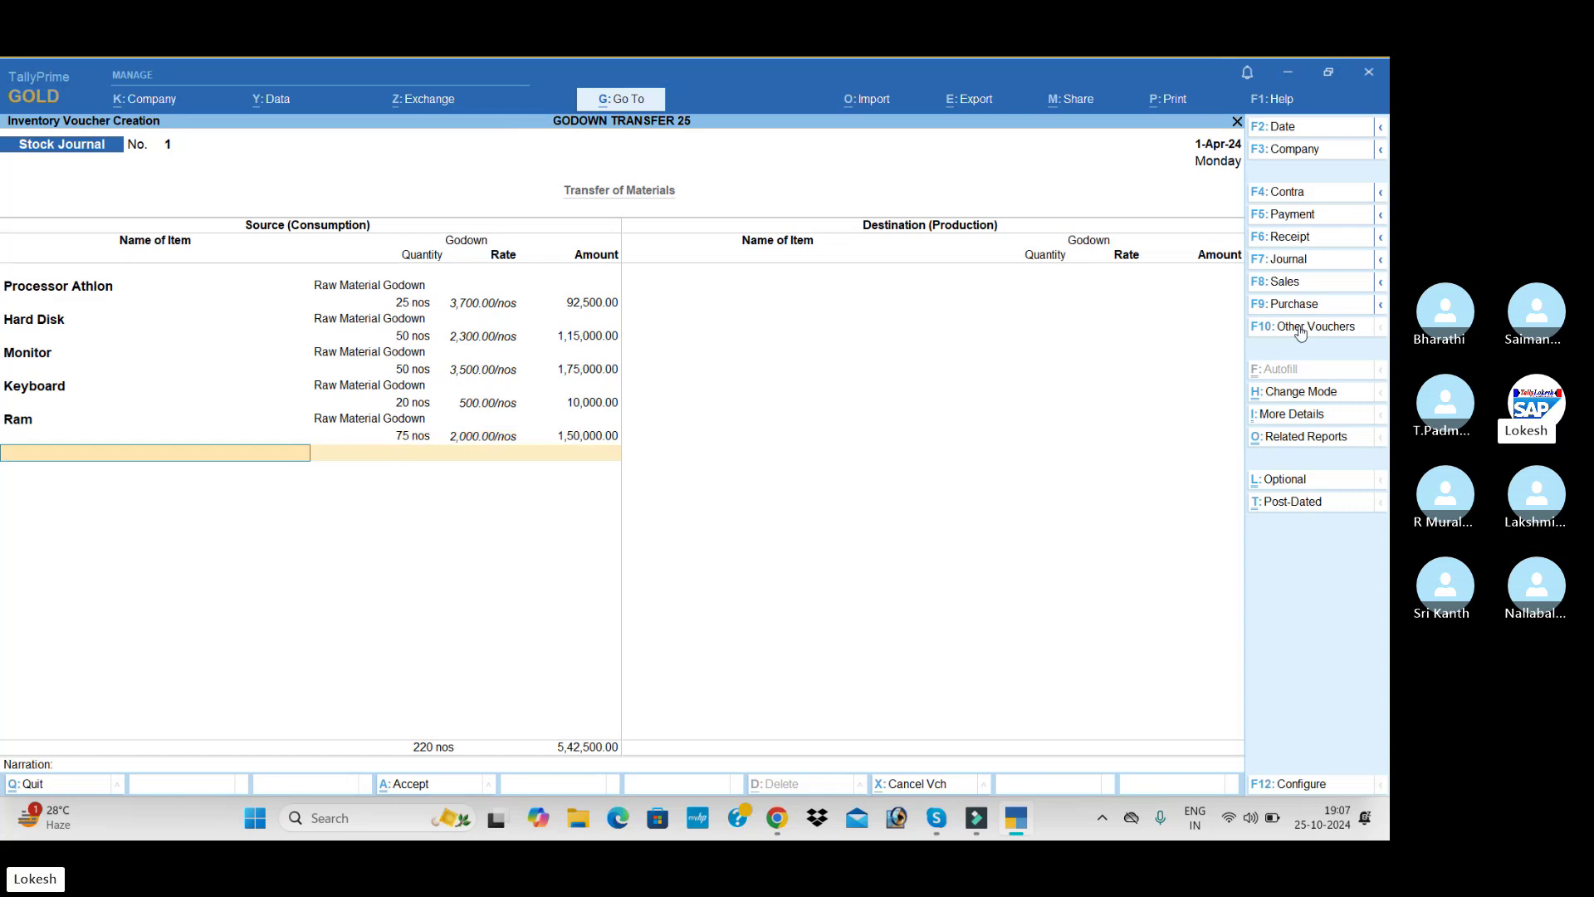
key("Return")
Add 25 nos of Processor Athlon to the destination side in Assembling Godown at the default rate.
type("pro")
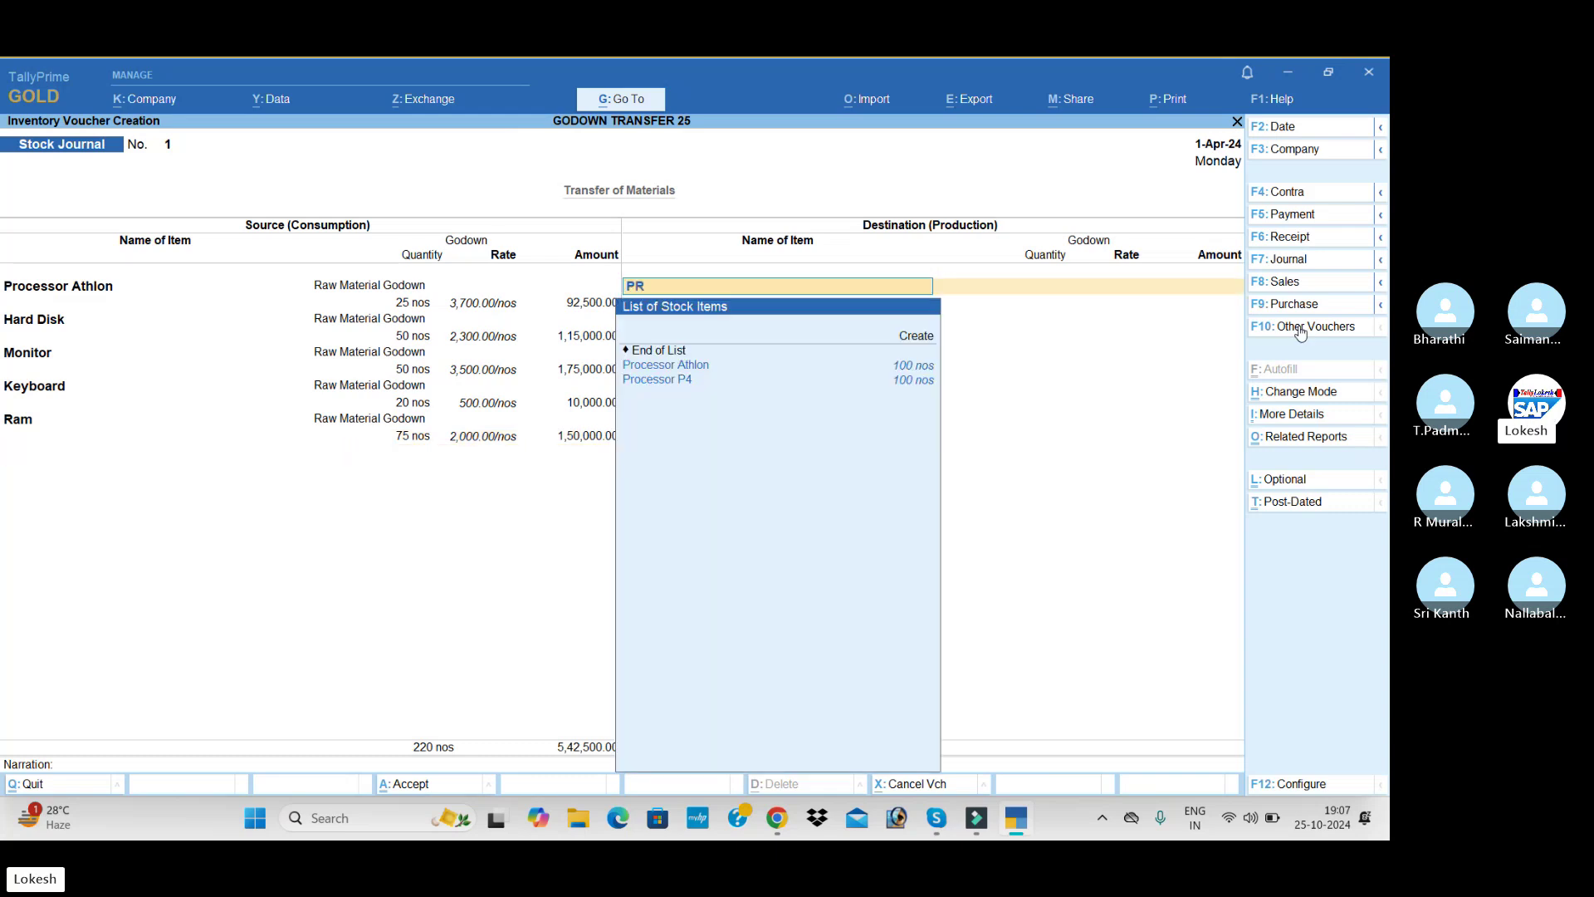
key("Return")
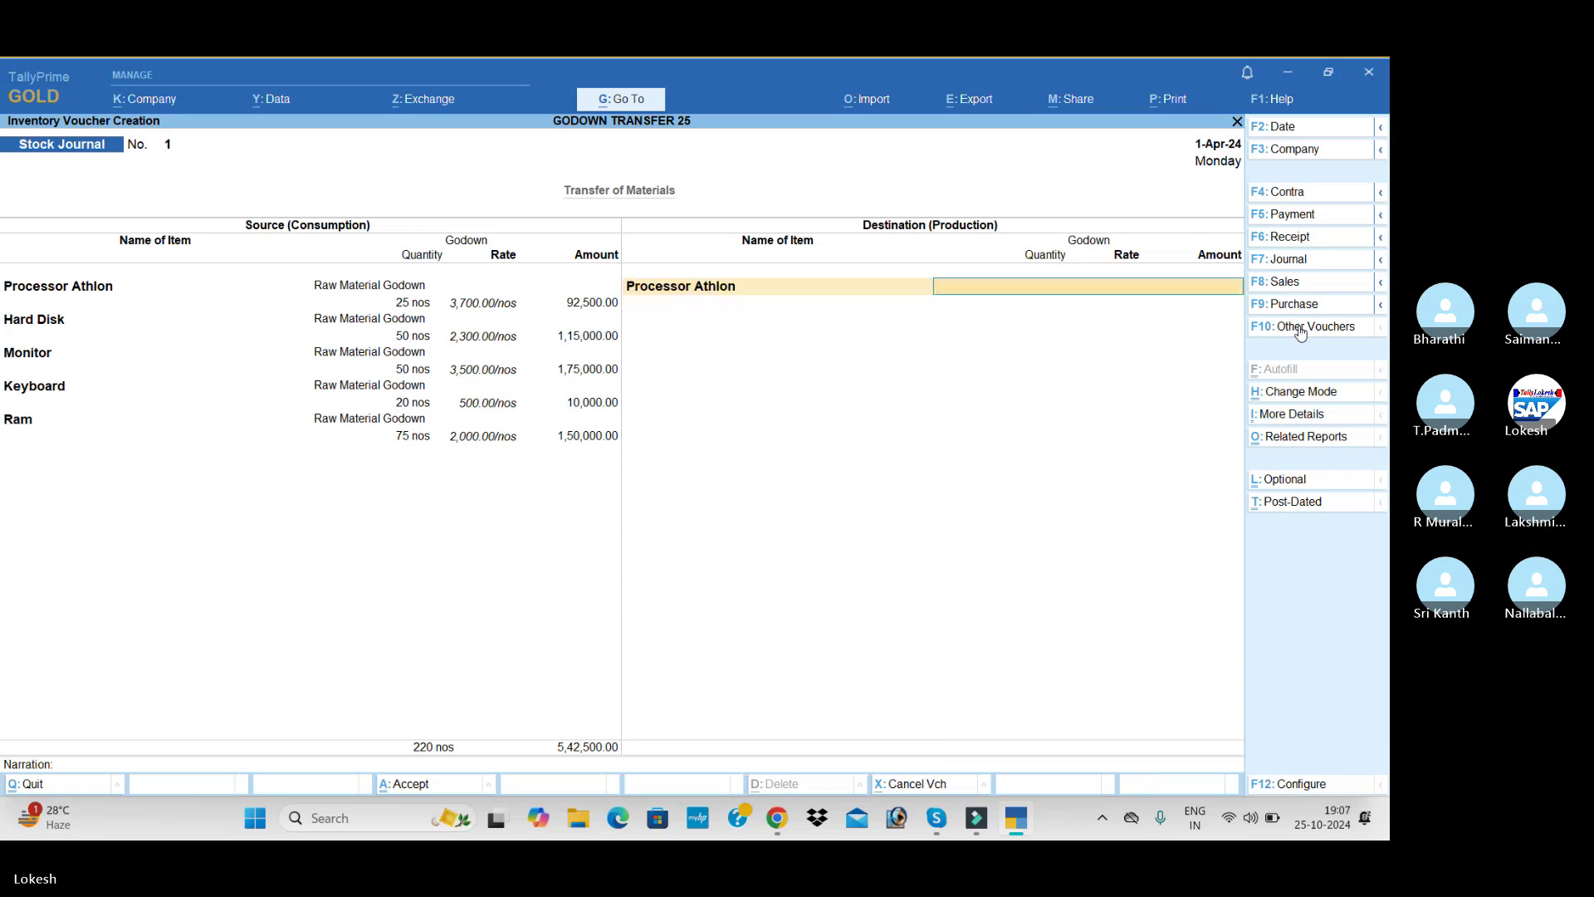
key("Return")
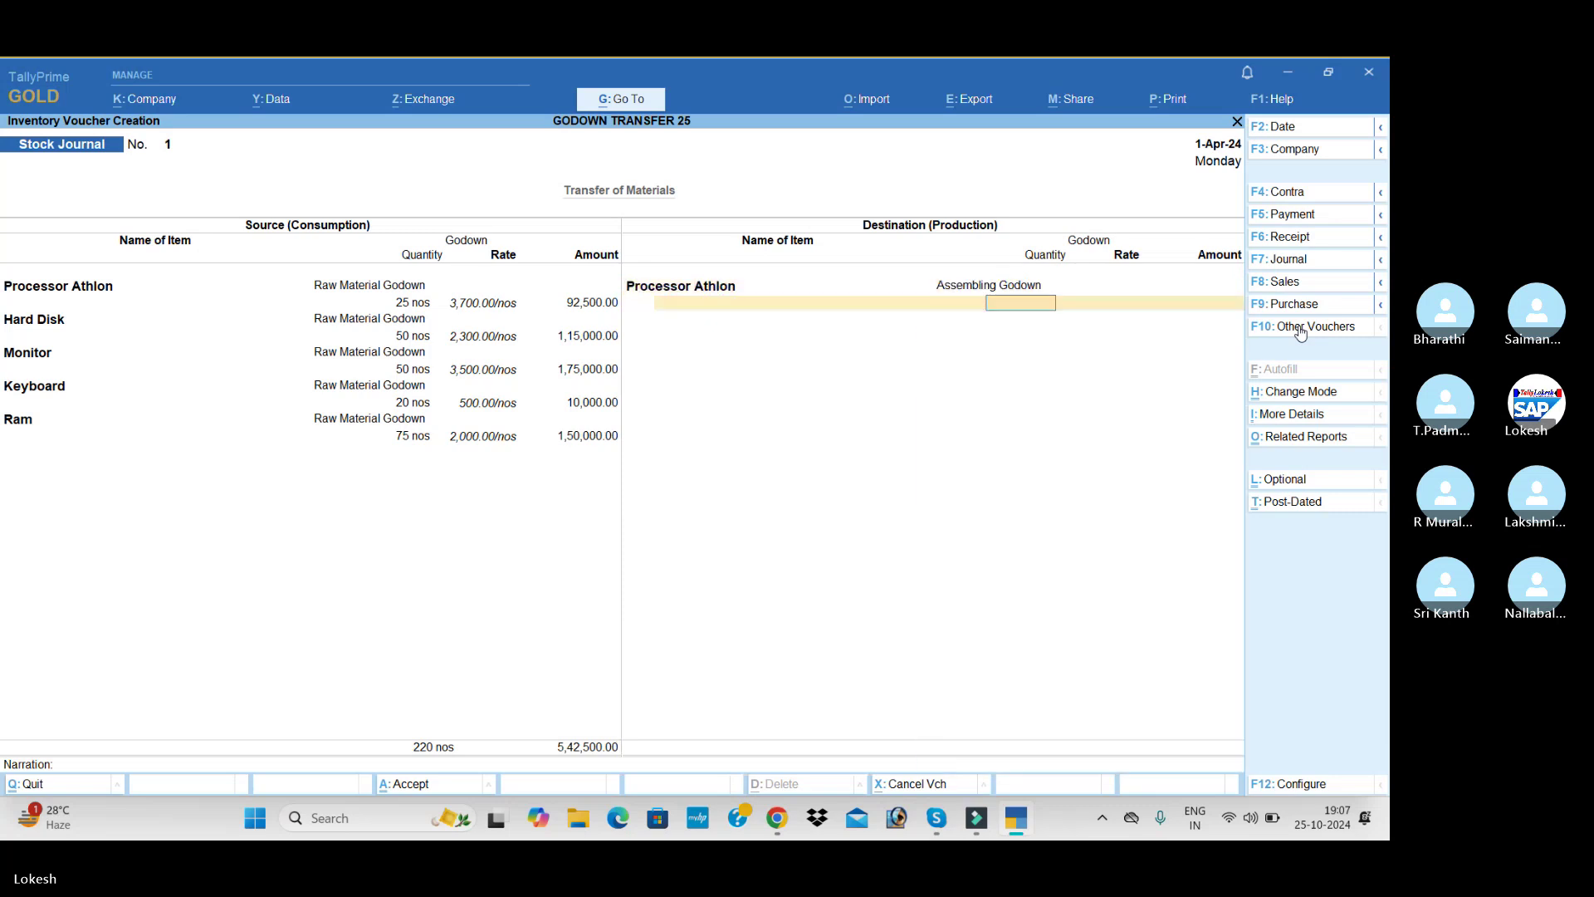
type("25")
key("Return")
key("Return")
key("Return")
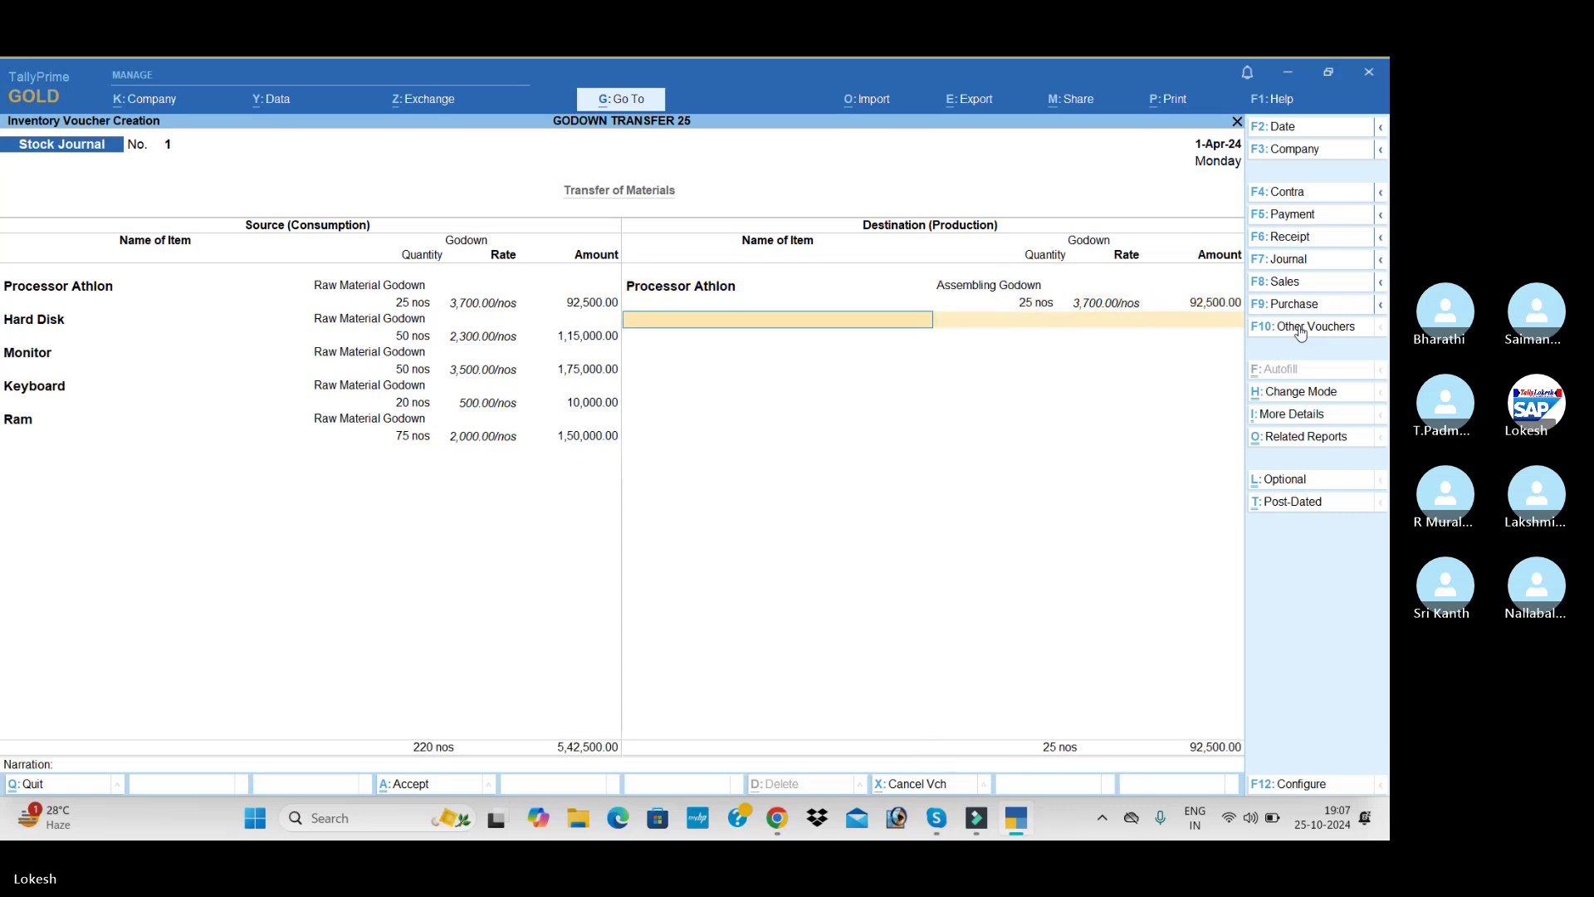
Add 50 nos of Hard Disk in Assembling Godown as the second destination item, keeping the default rate.
key("Down")
key("Return")
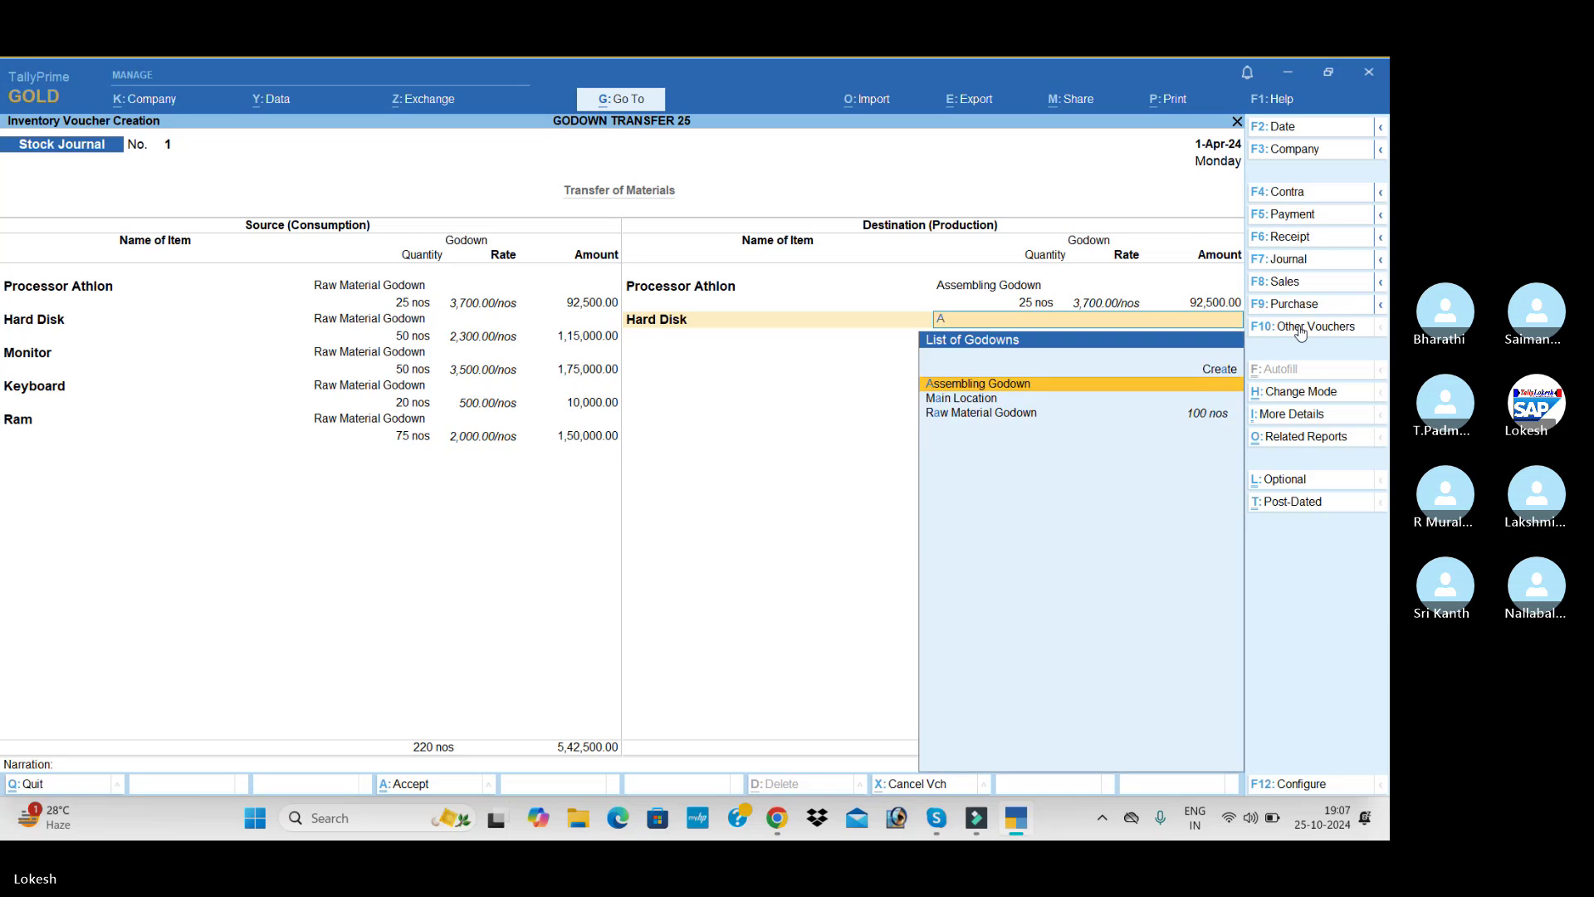
type("a")
key("Return")
type("50")
key("Return")
key("Return")
key("Return")
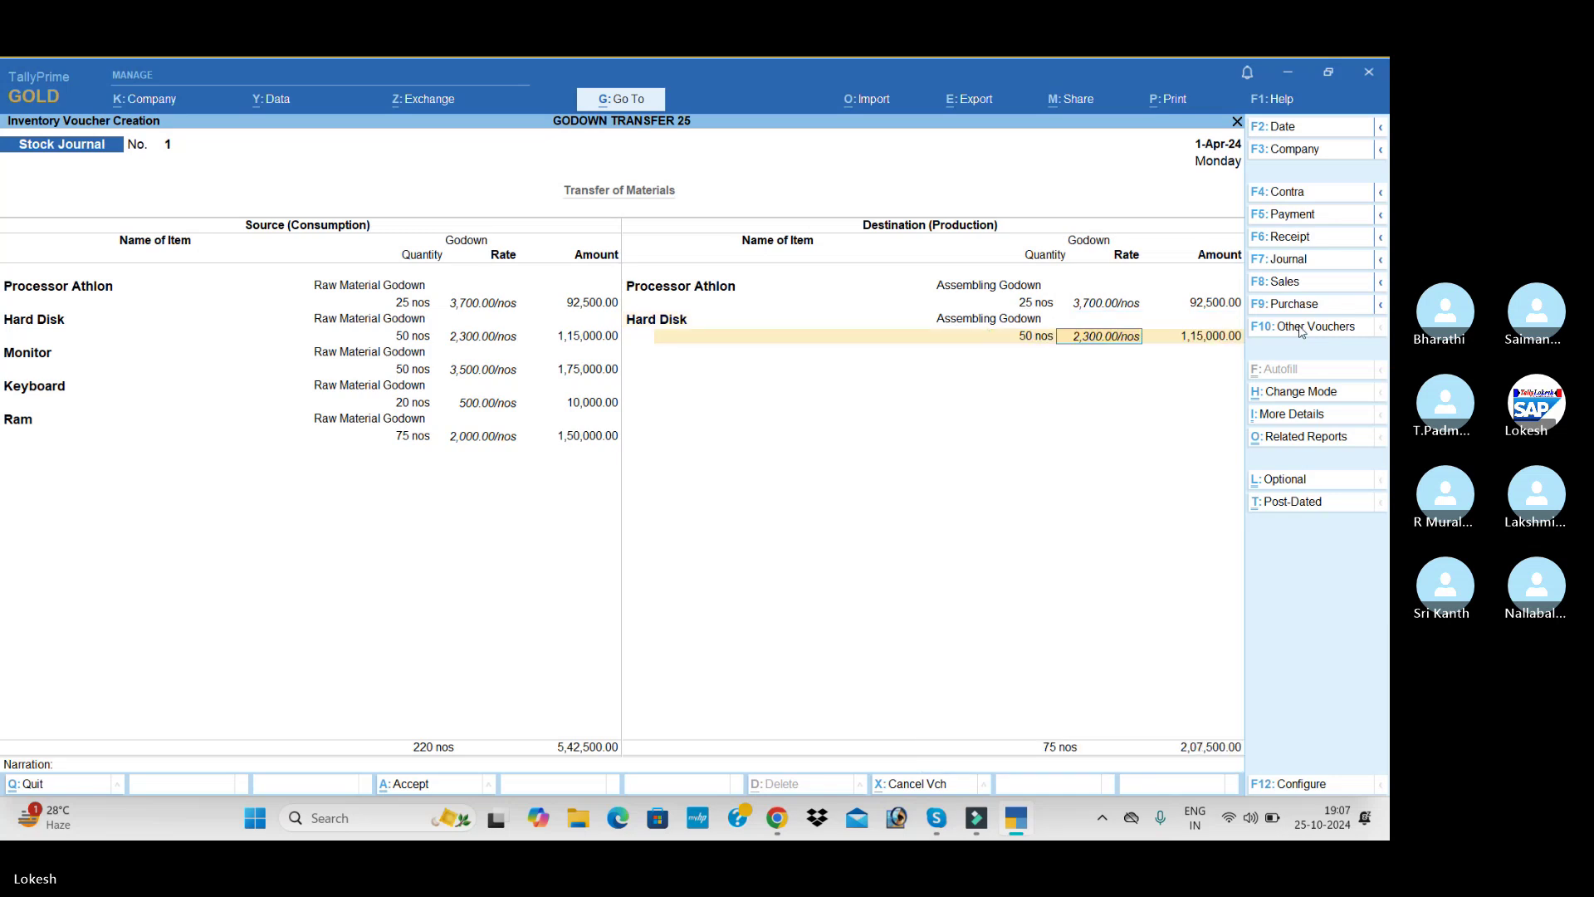
Add 50 nos of Monitor in Assembling Godown to the destination items, keeping the default rate.
type("m")
key("Return")
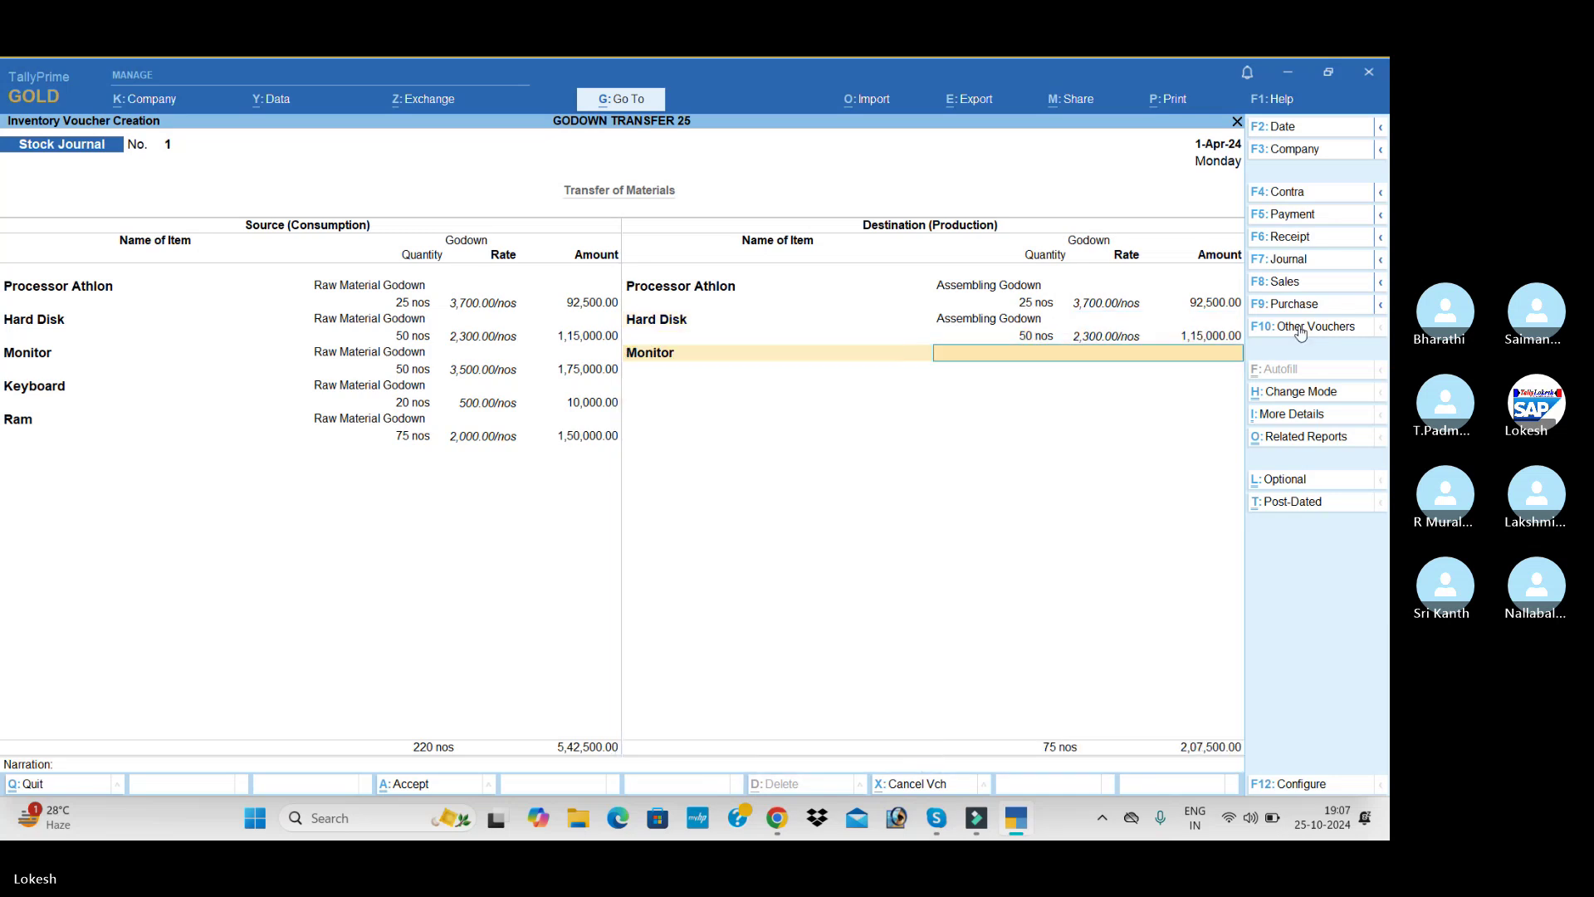
type("as")
key("Return")
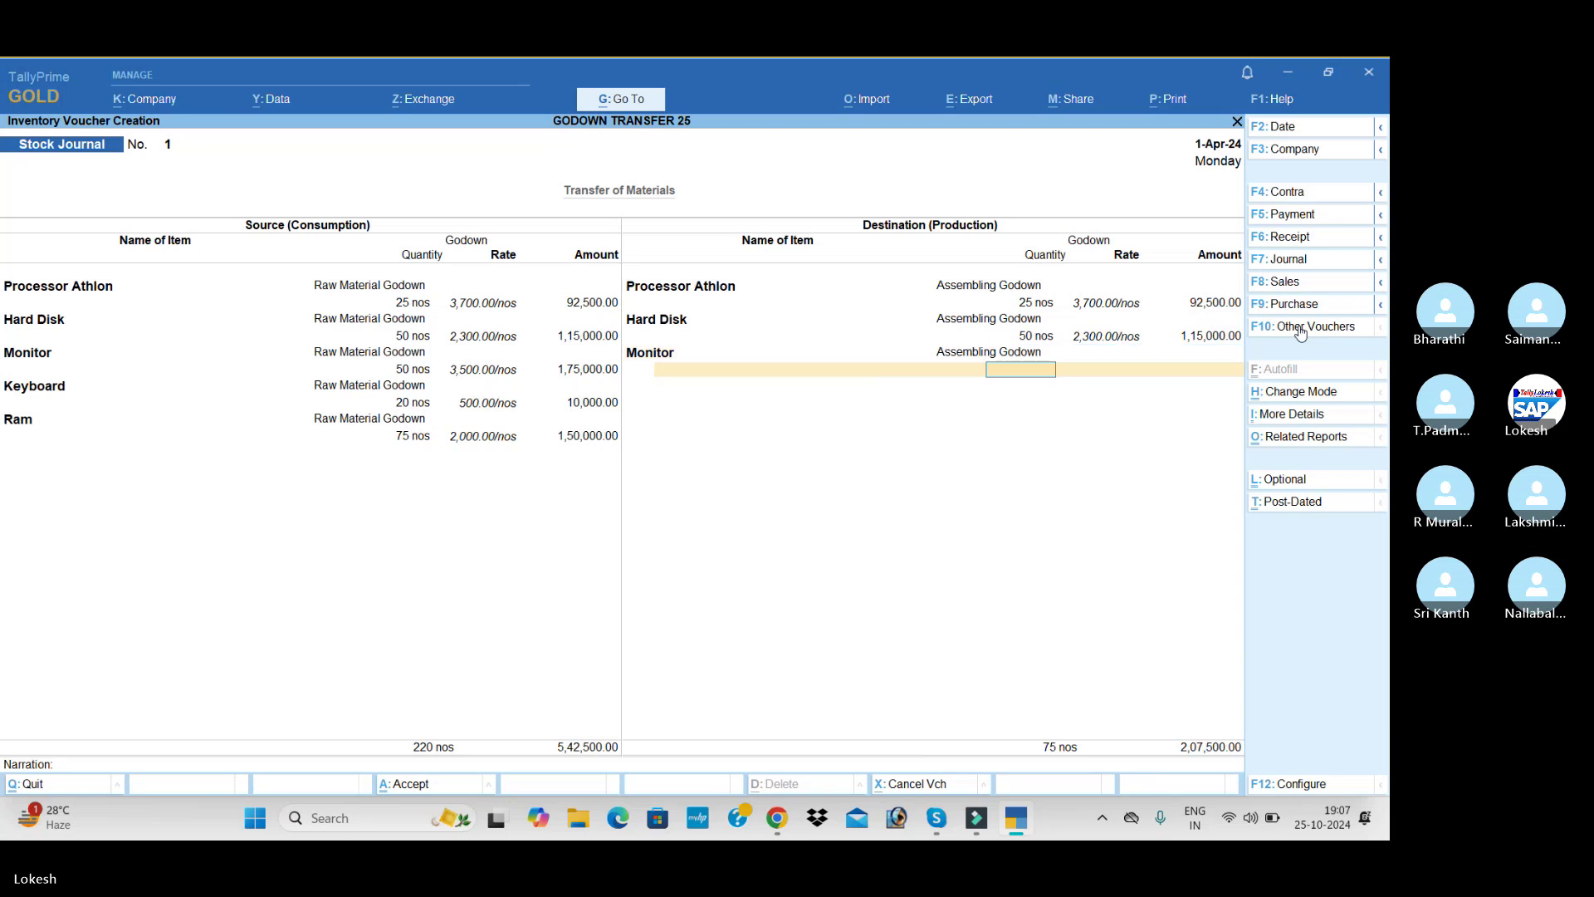
type("50")
key("Return")
key("Return")
key("Return")
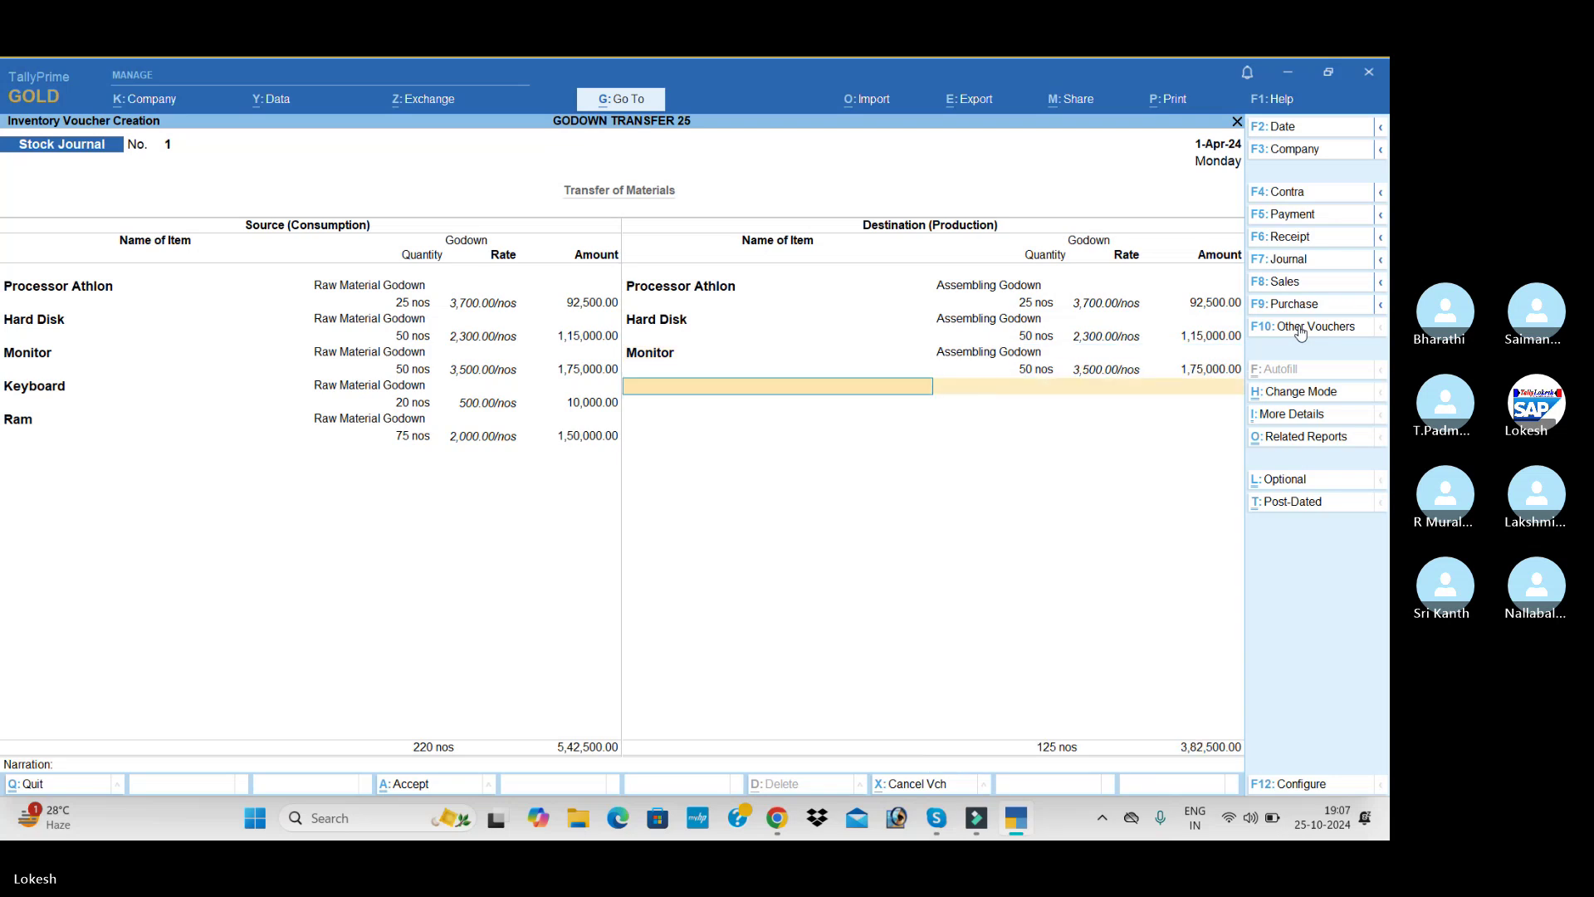
Add 20 nos of Keyboard in Assembling Godown to the destination items, keeping the default rate.
type("k")
key("Return")
type("as")
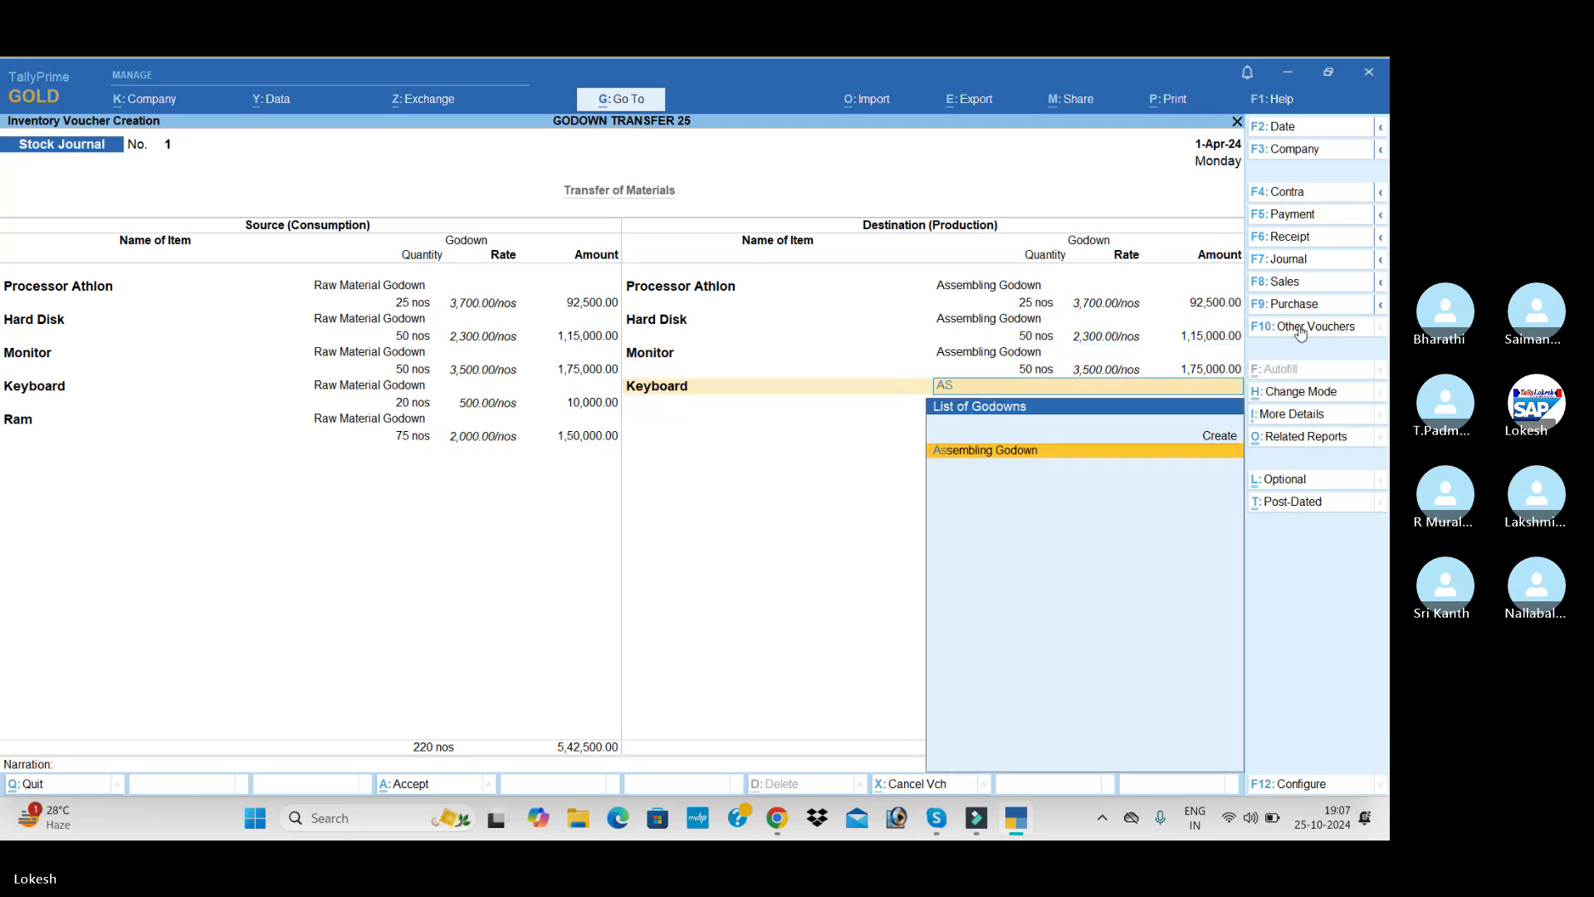
key("Return")
type("20")
key("Return")
key("Return")
key("Return")
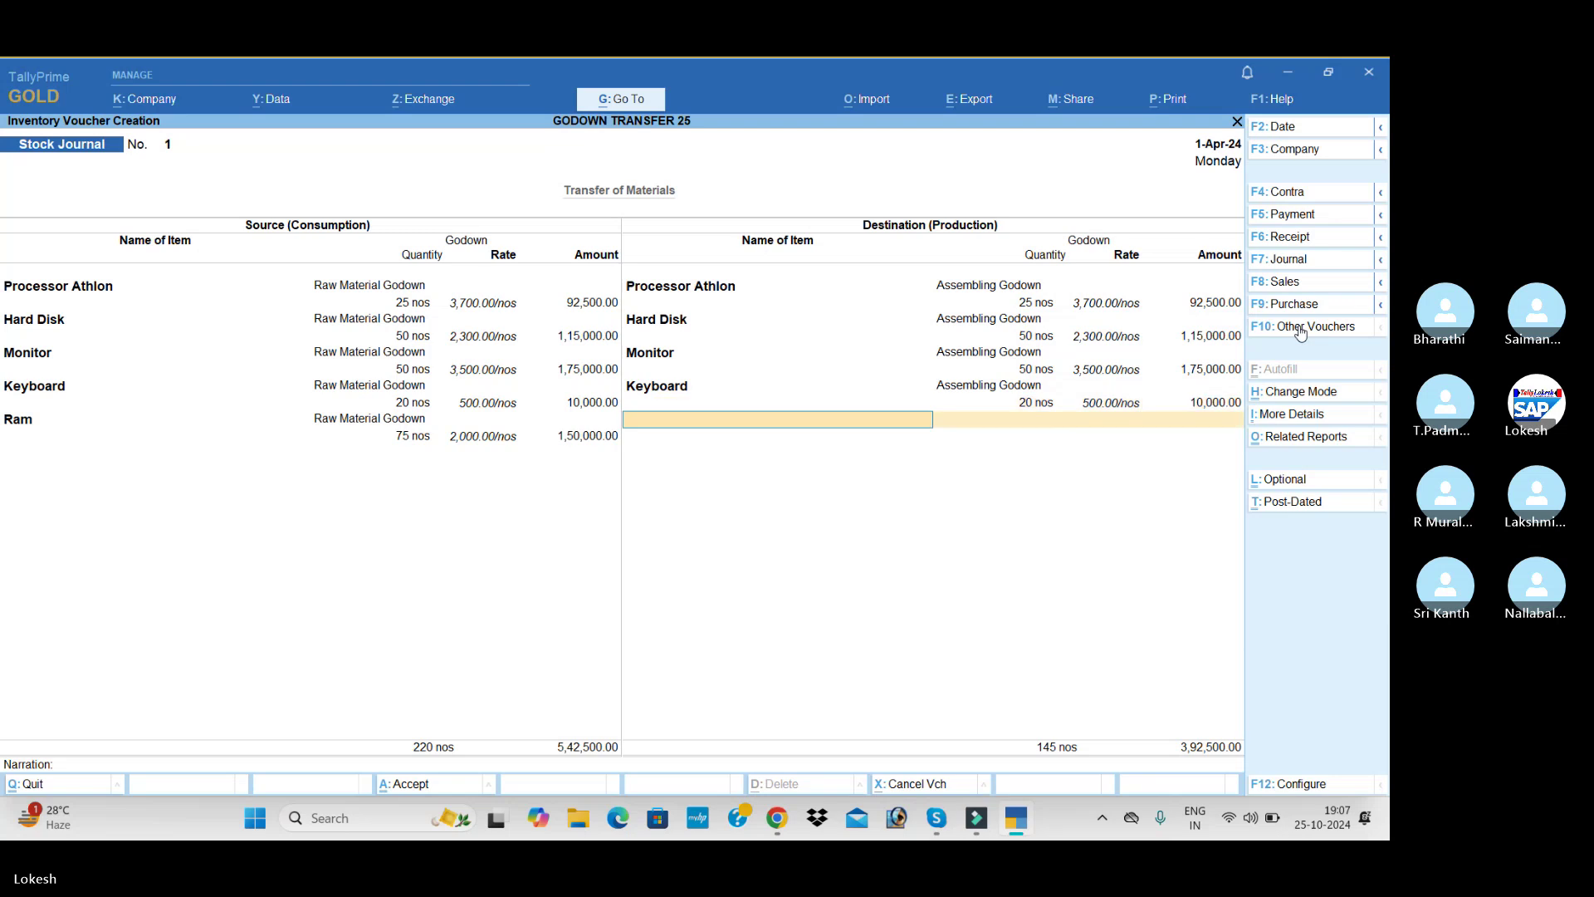
Add 75 nos of Ram in Assembling Godown to the destination items, keeping the default rate.
type("R")
key("Return")
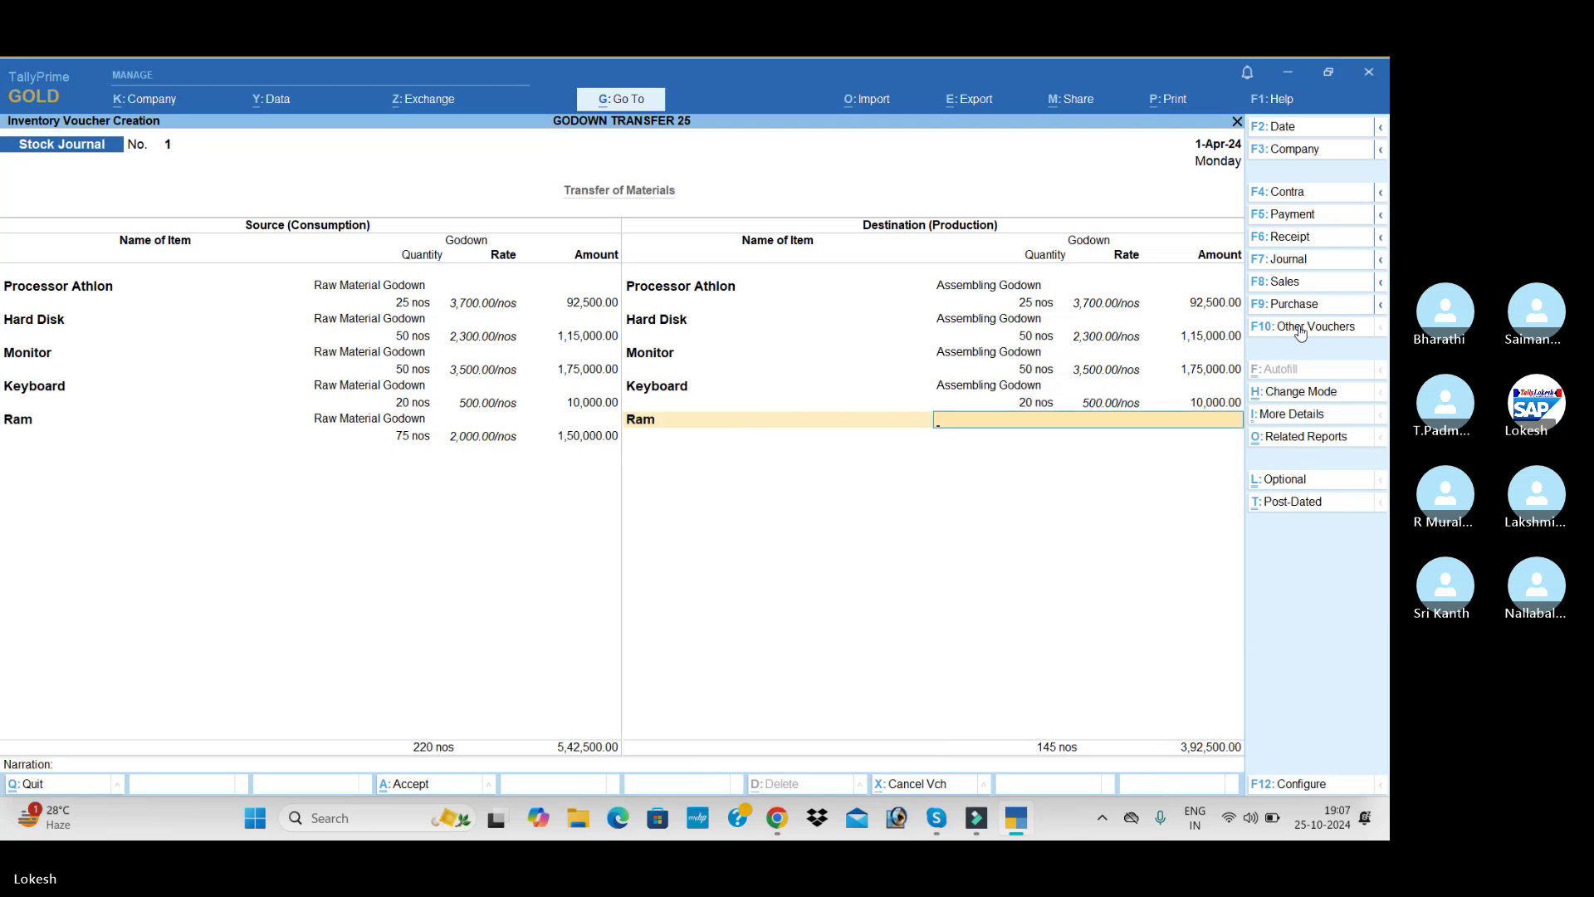
type("R")
key("BackSpace")
type("AS")
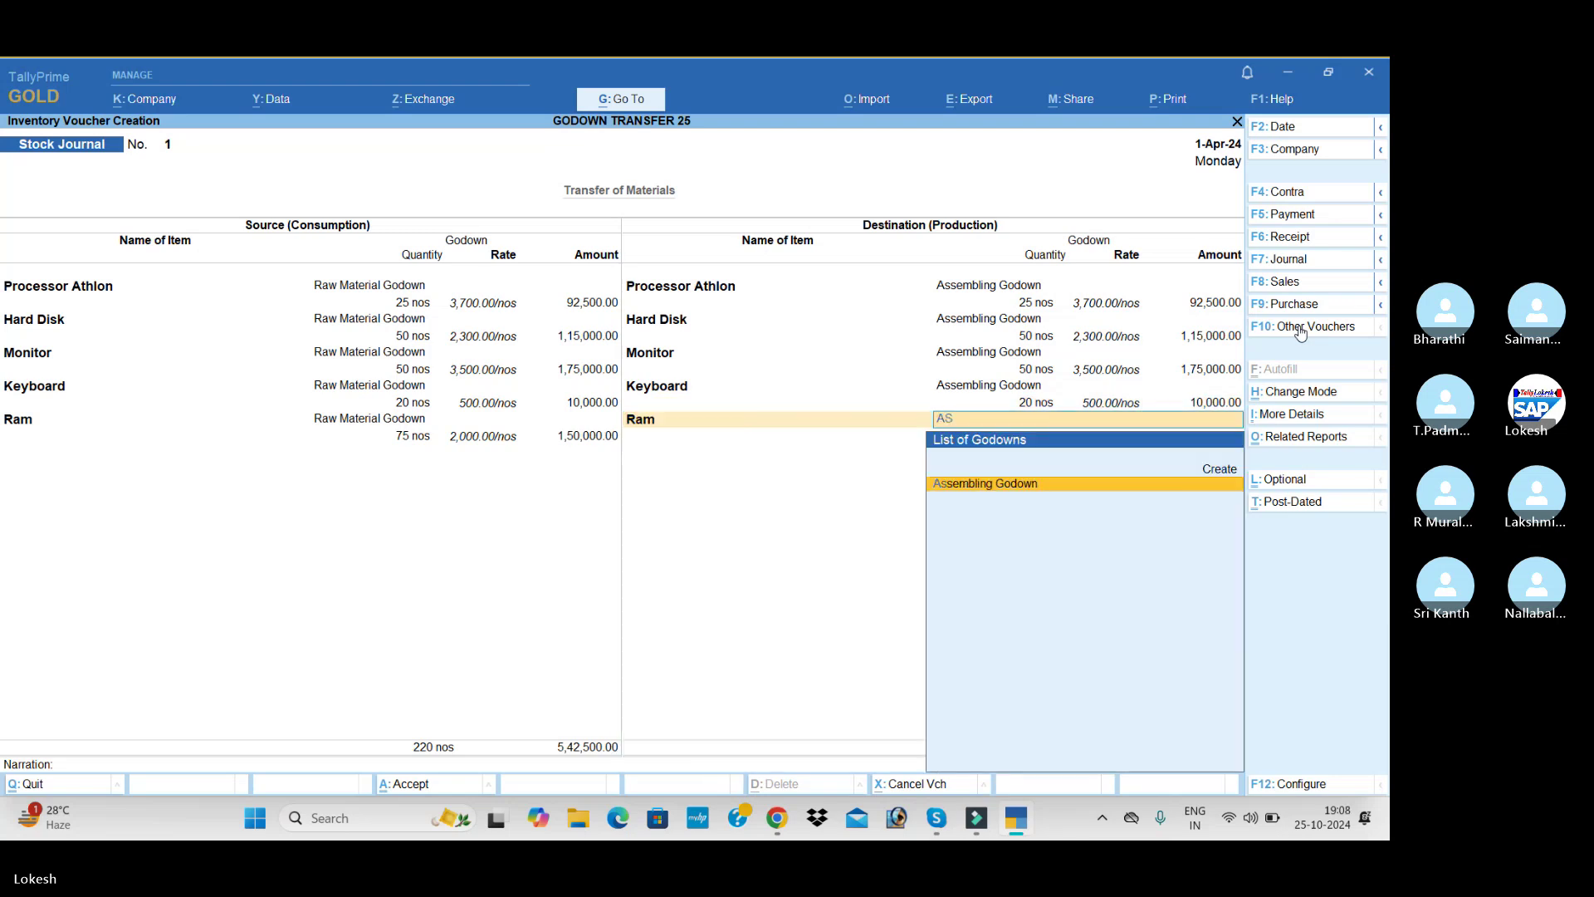
key("Return")
type("75")
key("Return")
key("Return")
key("Return")
End the destination item list and save the stock journal without a narration.
key("Return")
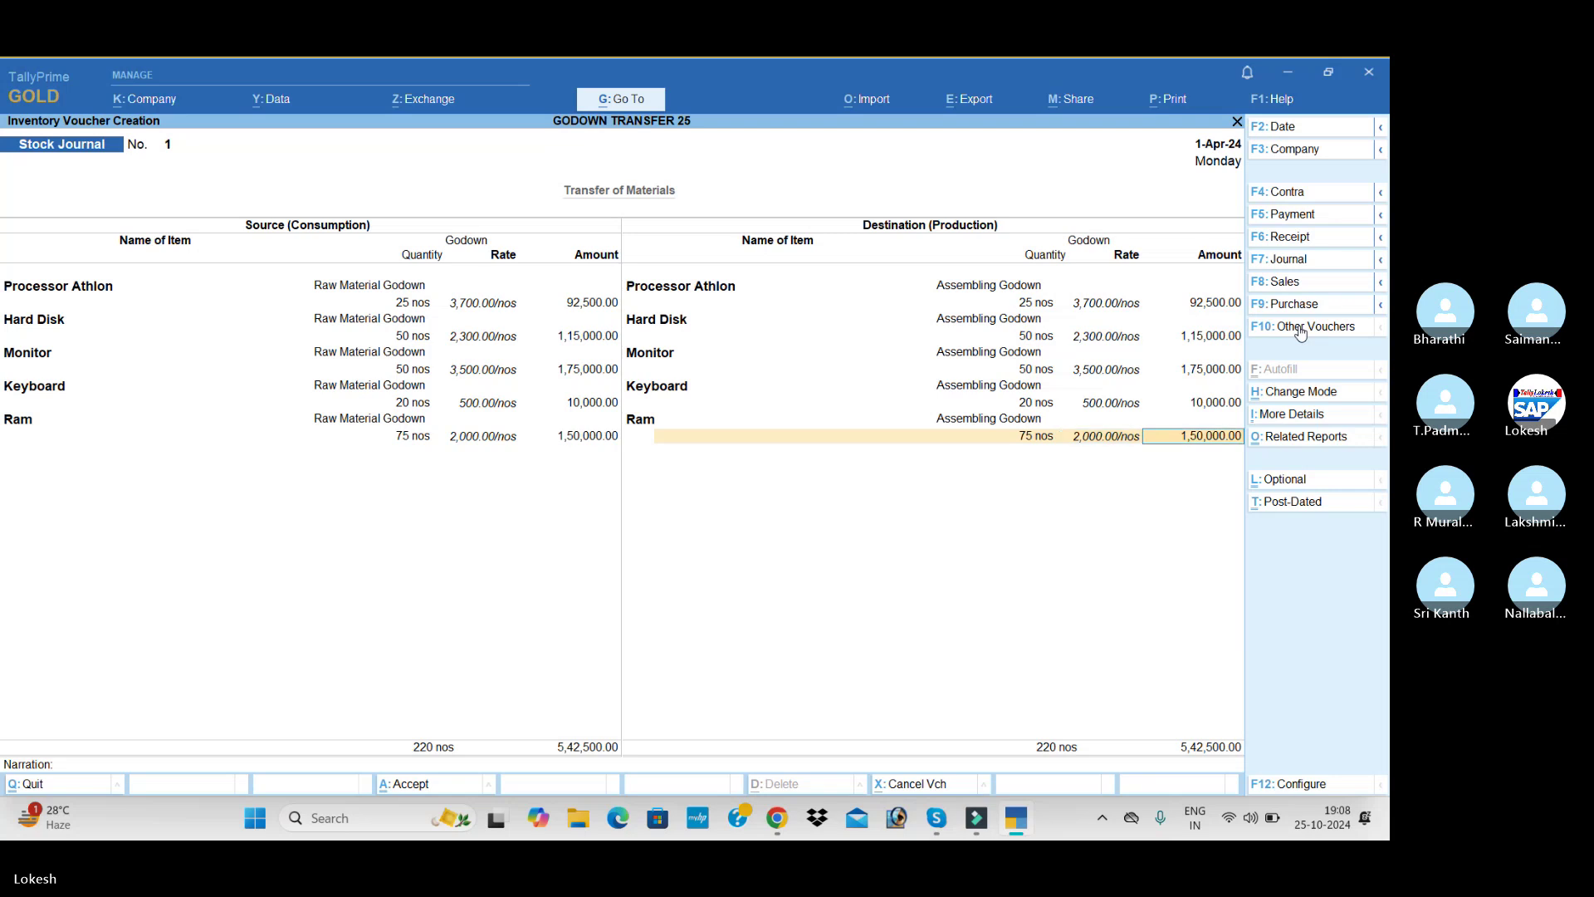
key("Return")
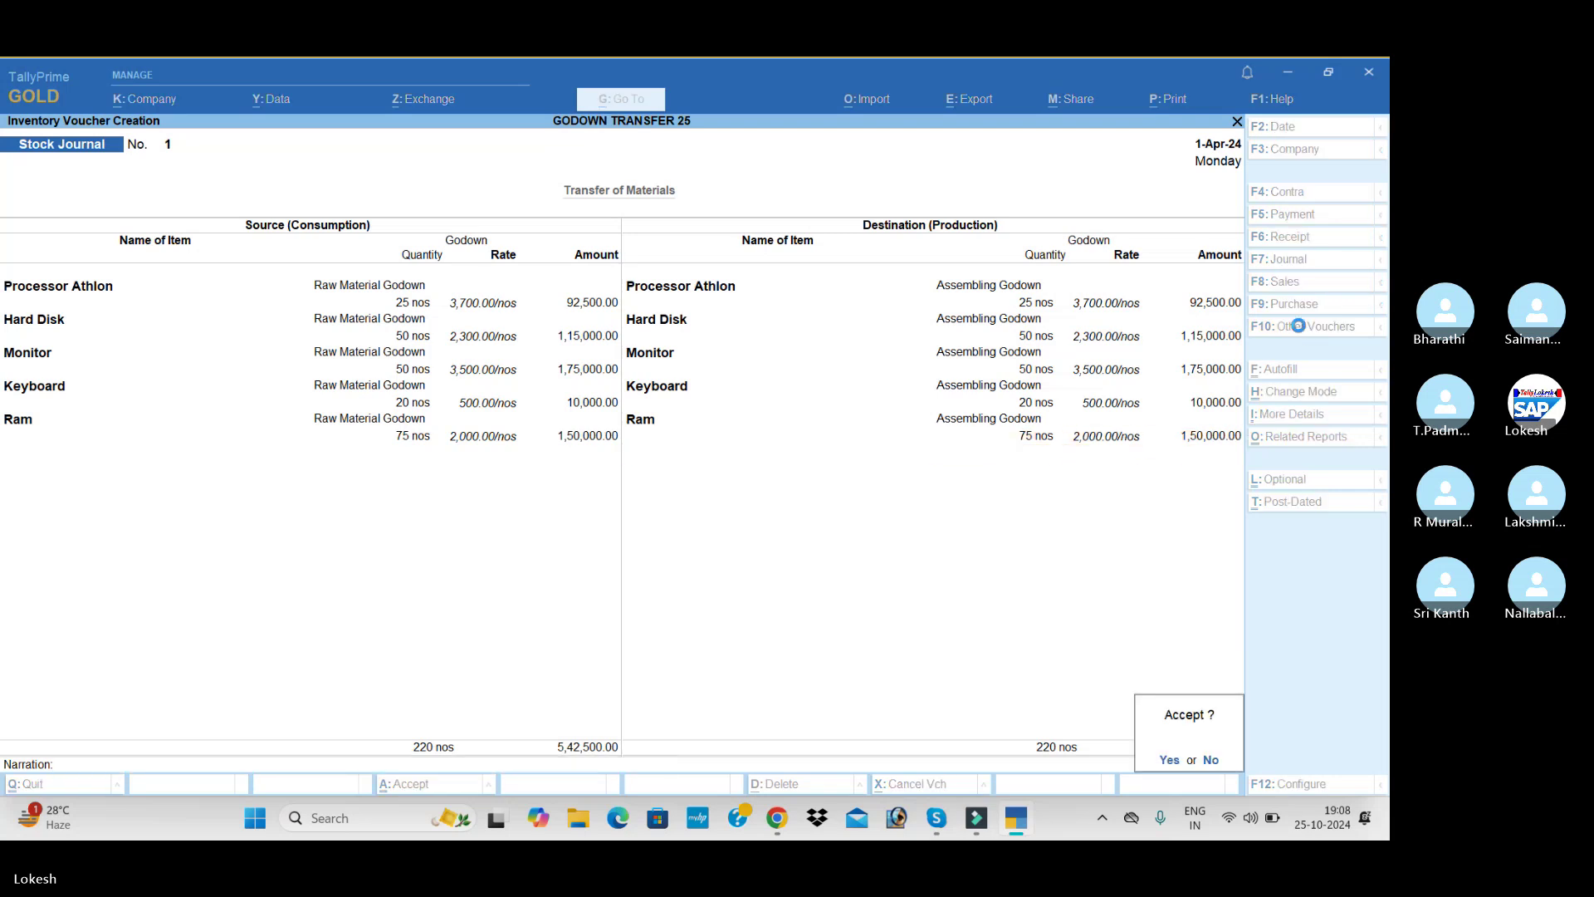
key("Return")
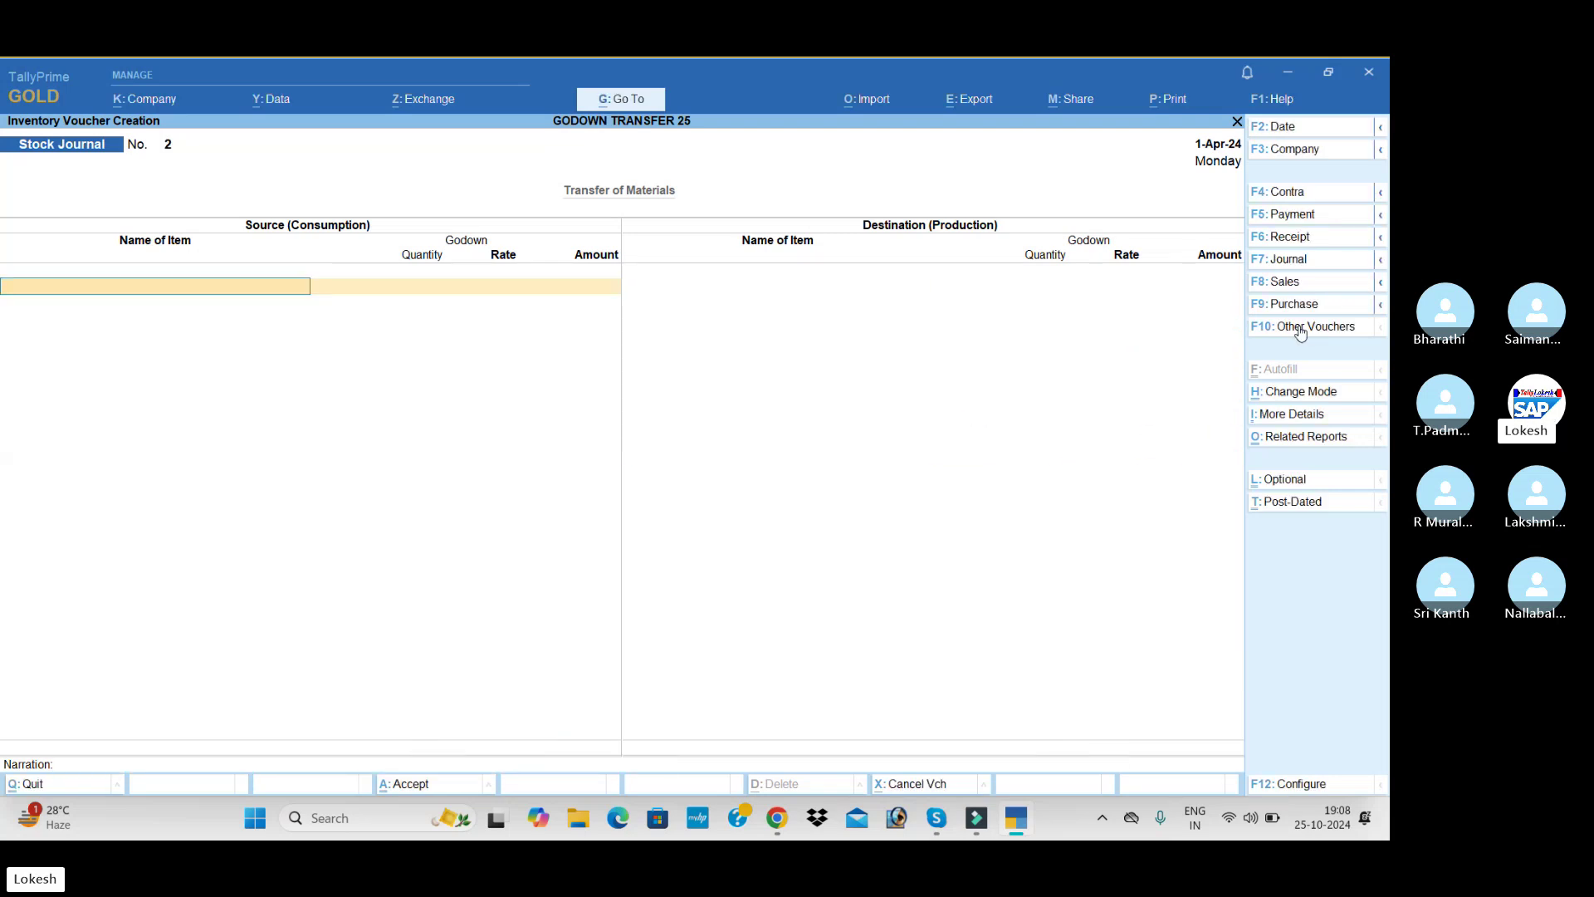
Record a journal voucher debiting Furniture and crediting Sri Furniture with 20,000, and save it without a narration.
left_click(1312, 264)
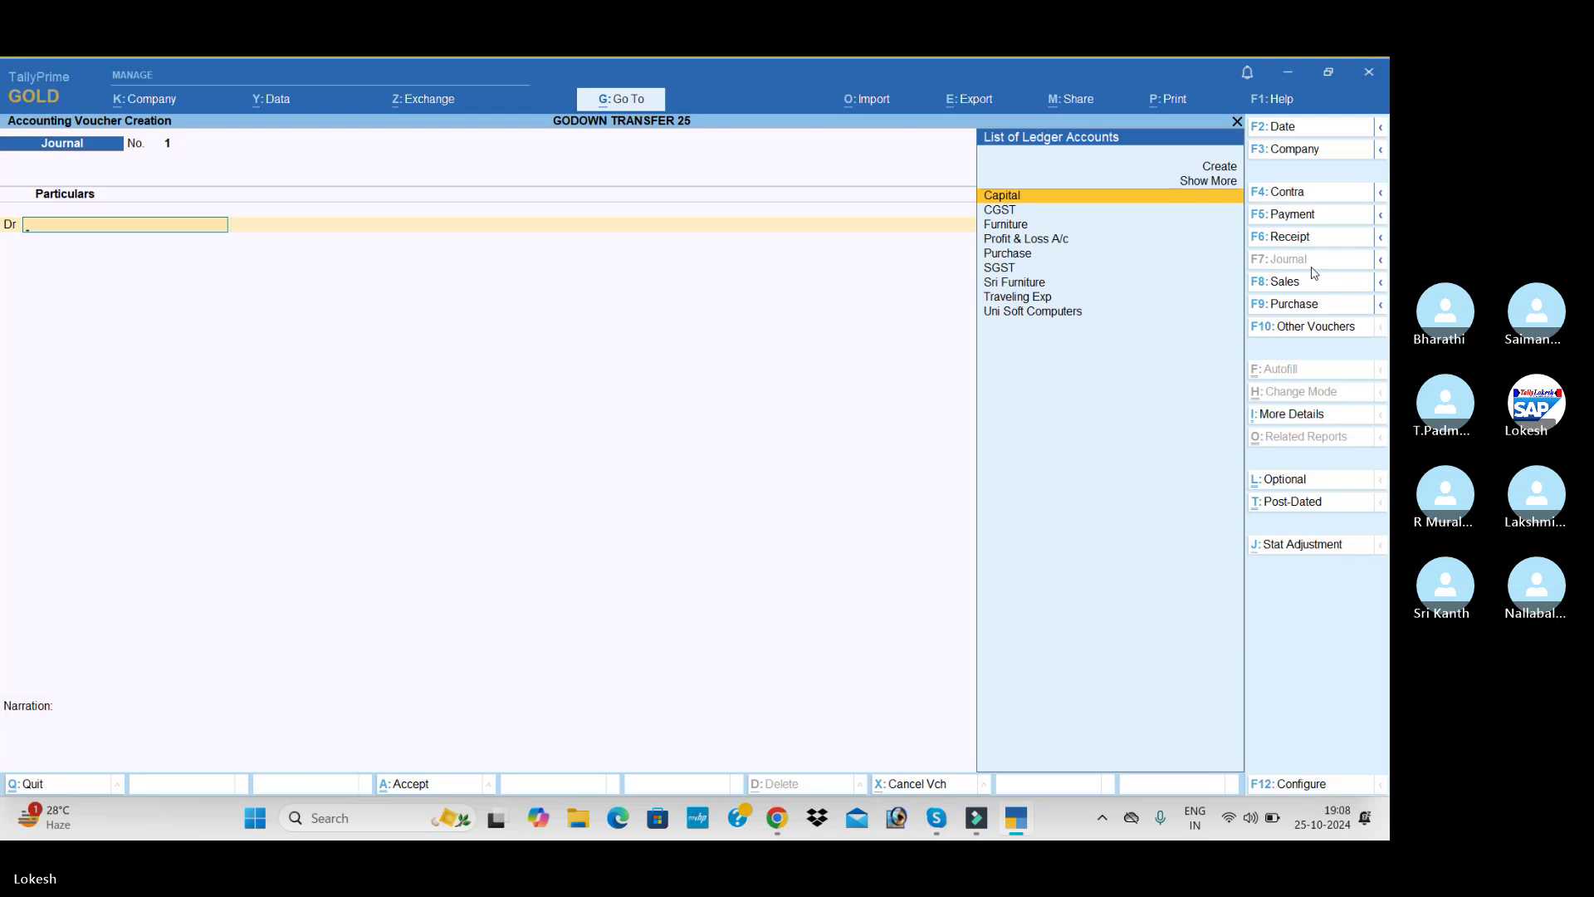
type("f")
key("Return")
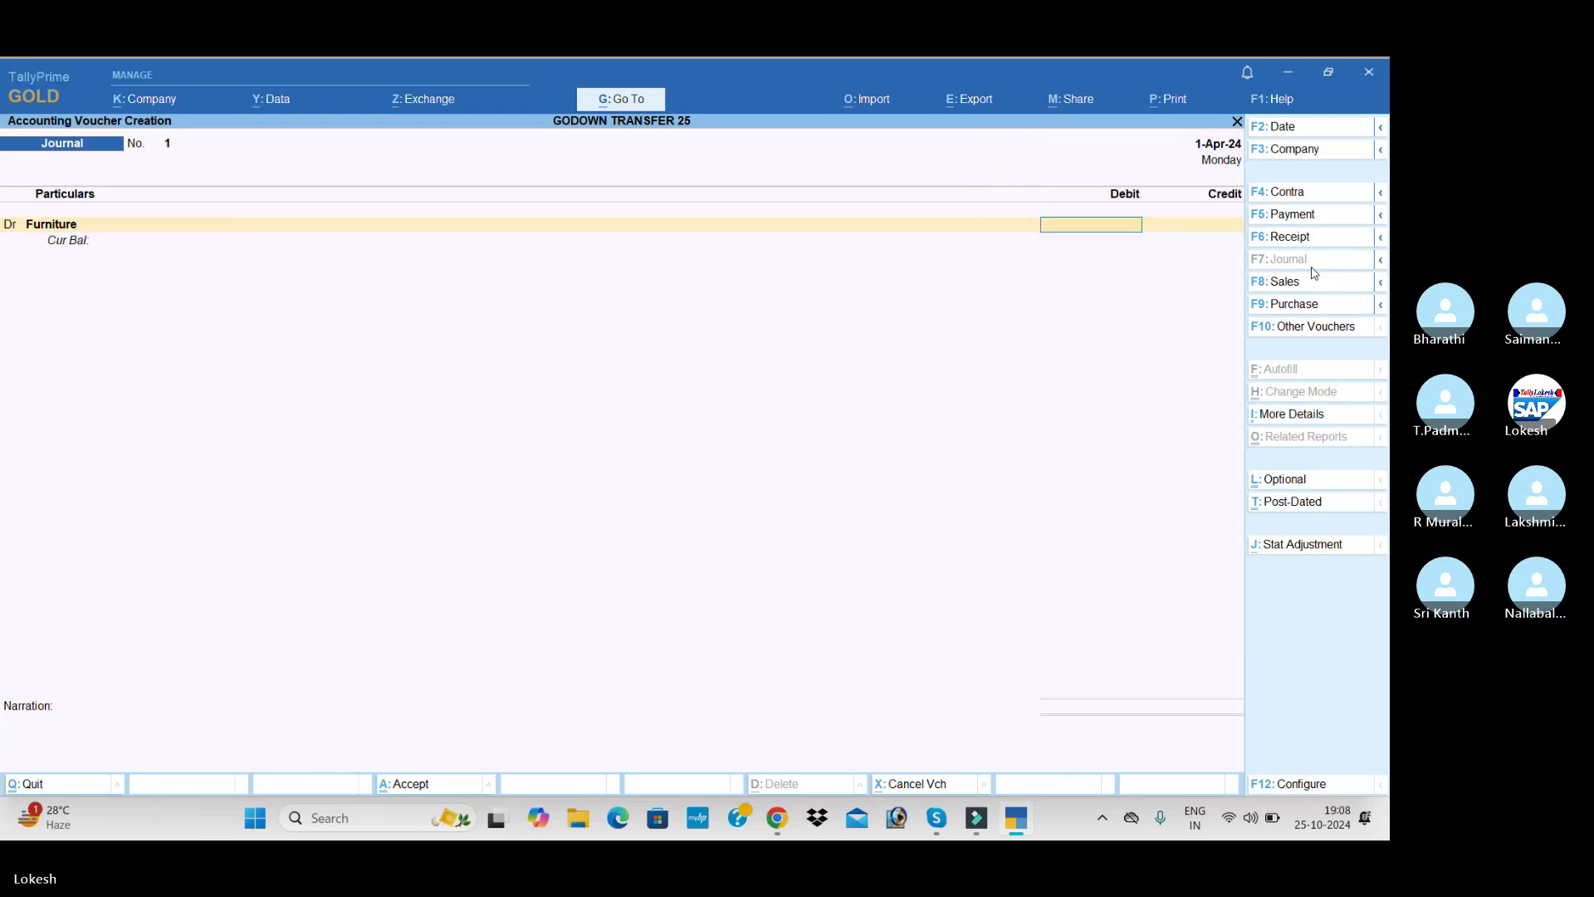
type("20000")
key("Return")
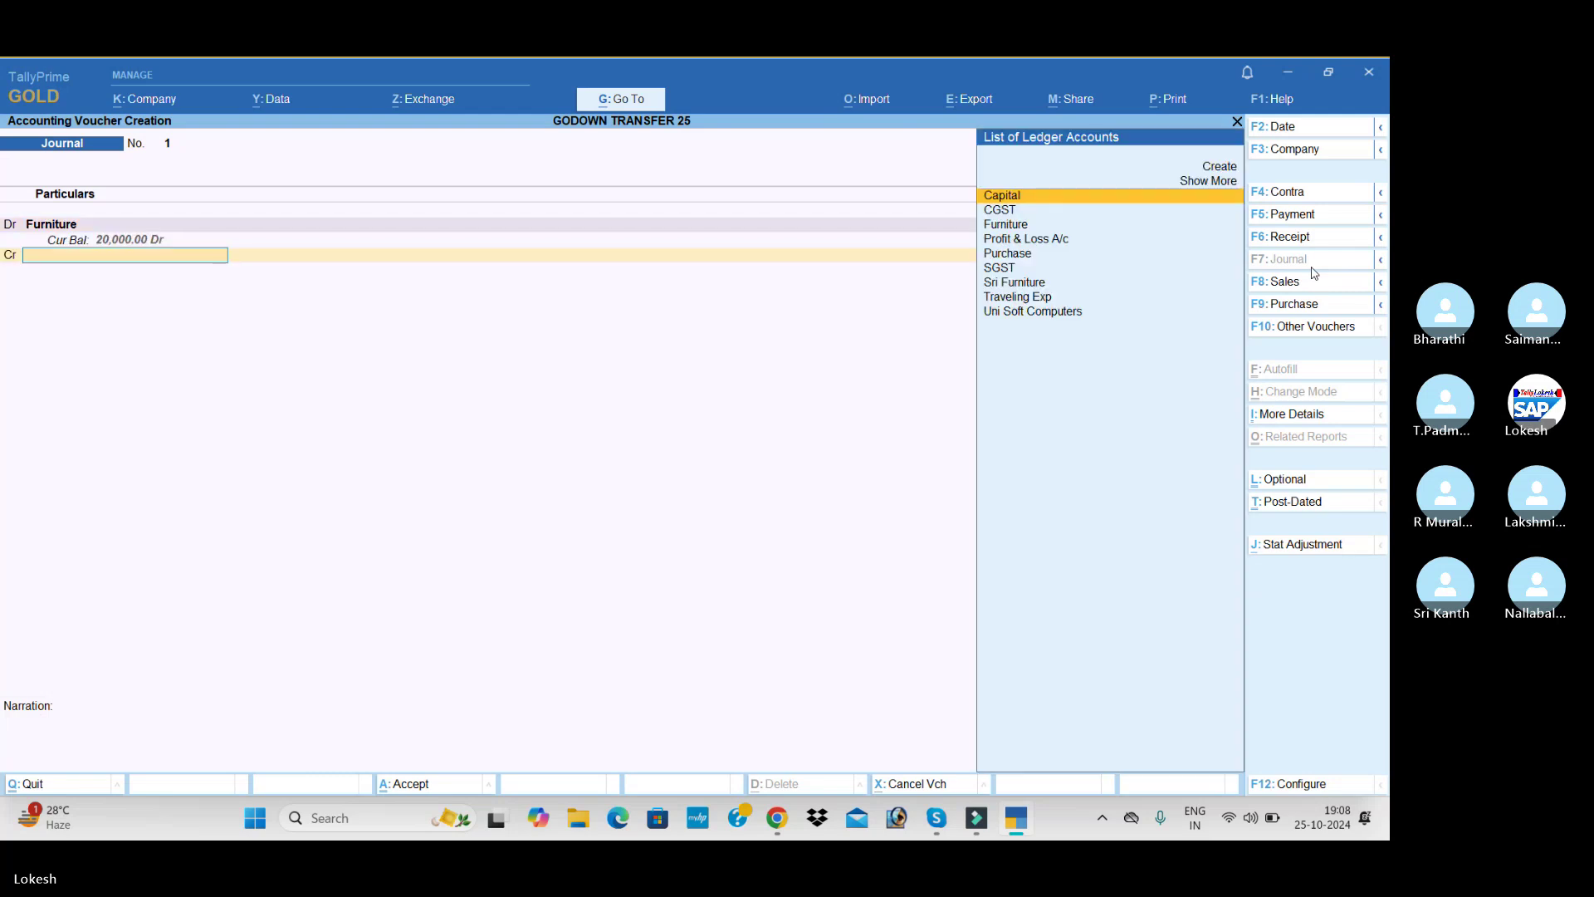
type("sri")
key("Return")
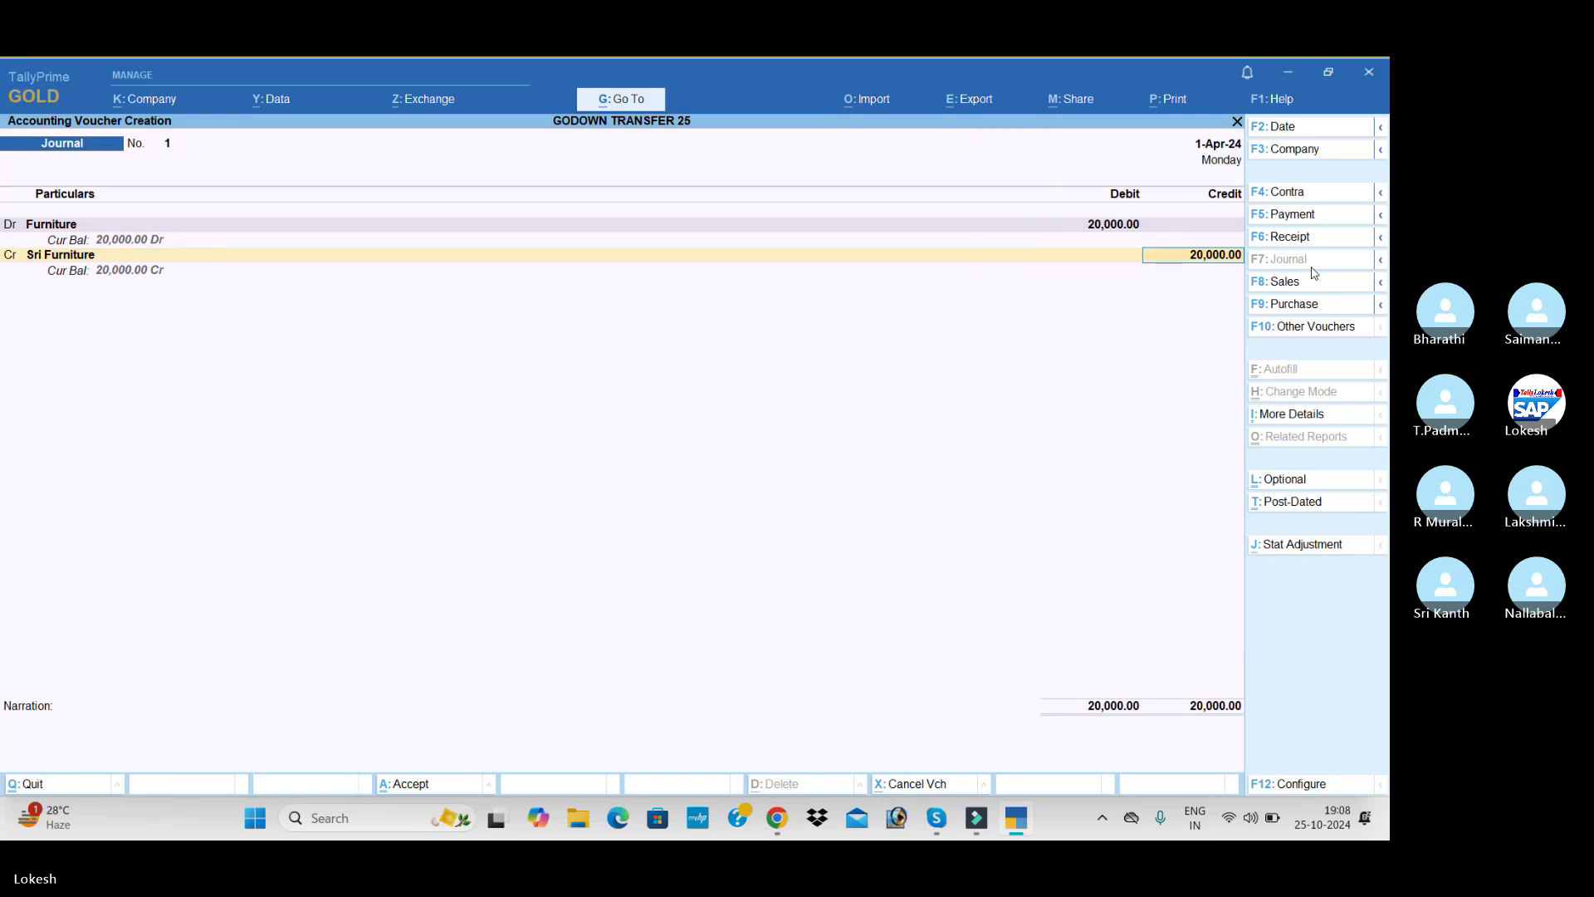
key("Return")
key("Return")
key("Return")
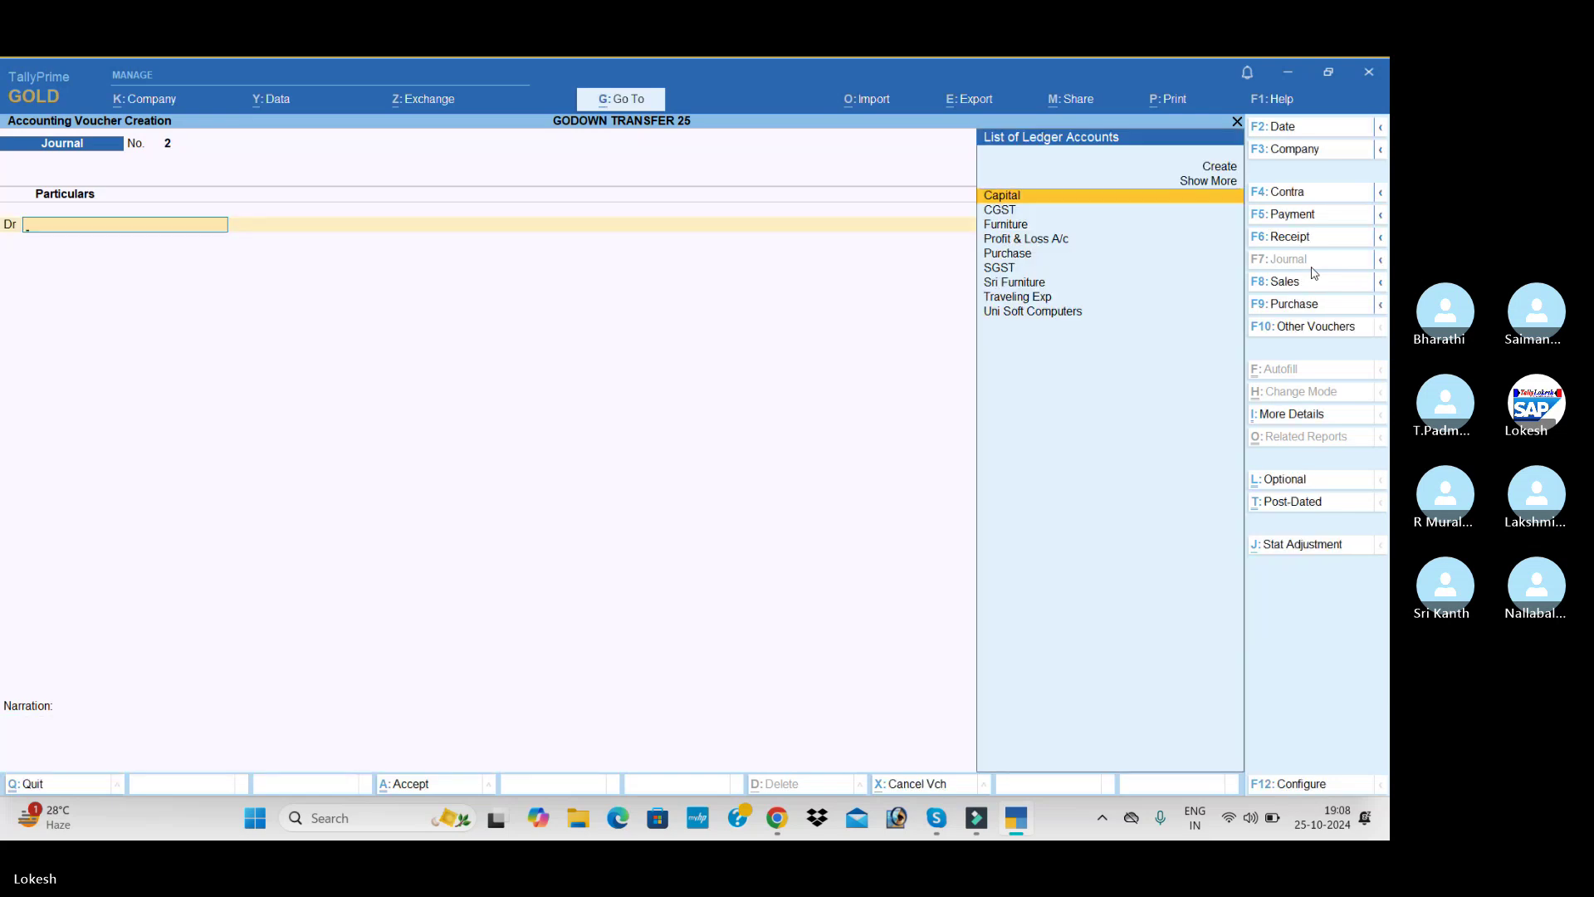
Record and save a contra voucher crediting Cash and debiting Sbi Bank with 2,00,000.
left_click(1320, 200)
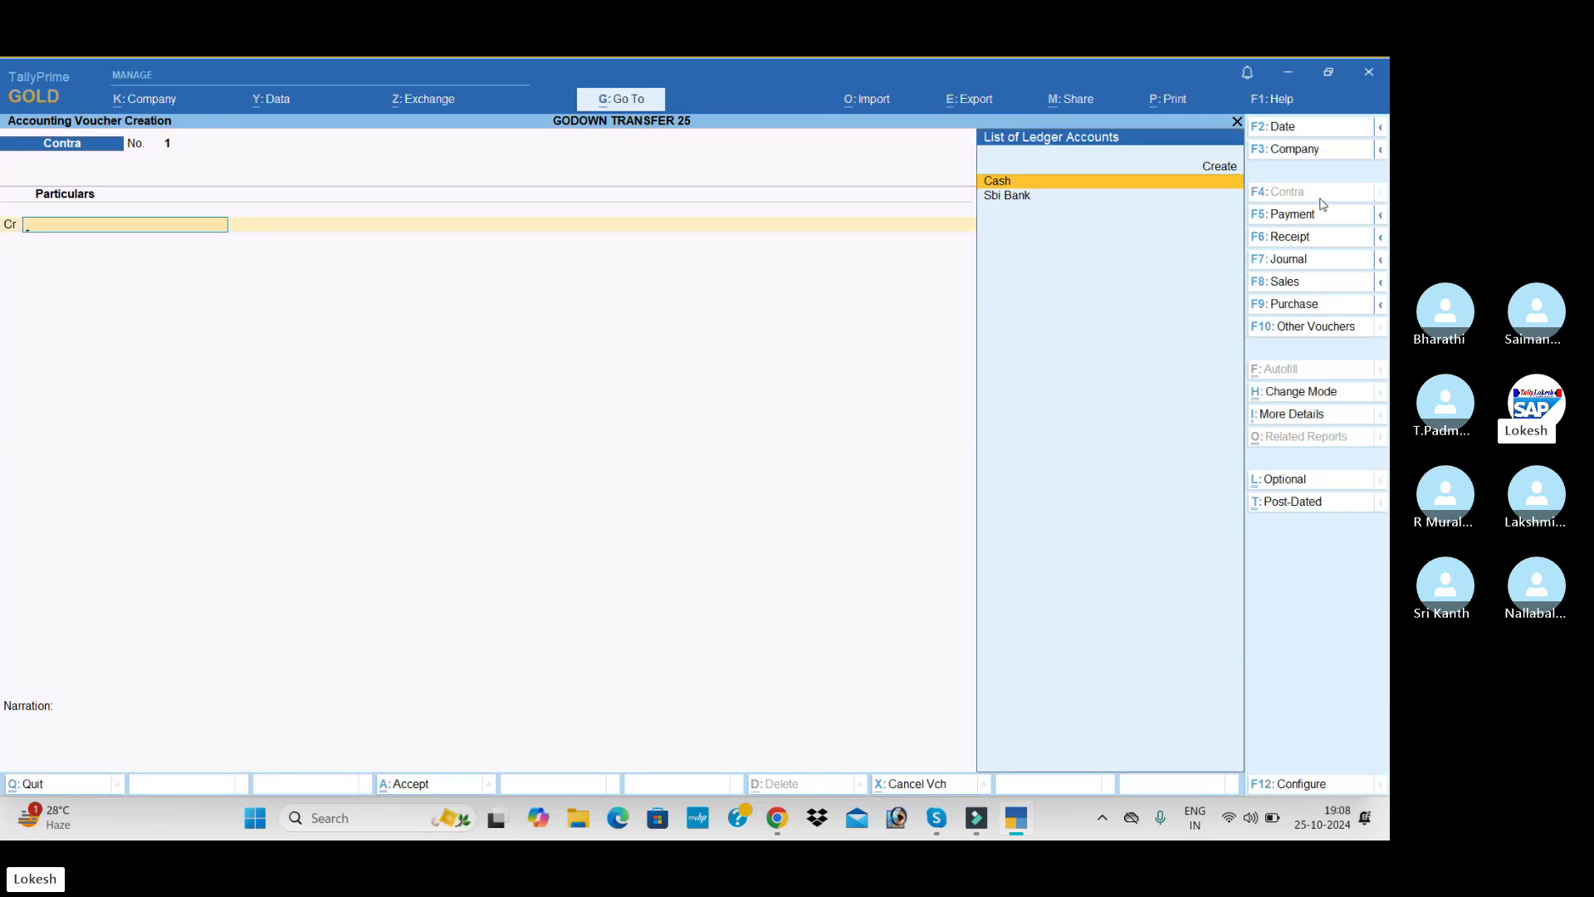
key("Return")
type("200000")
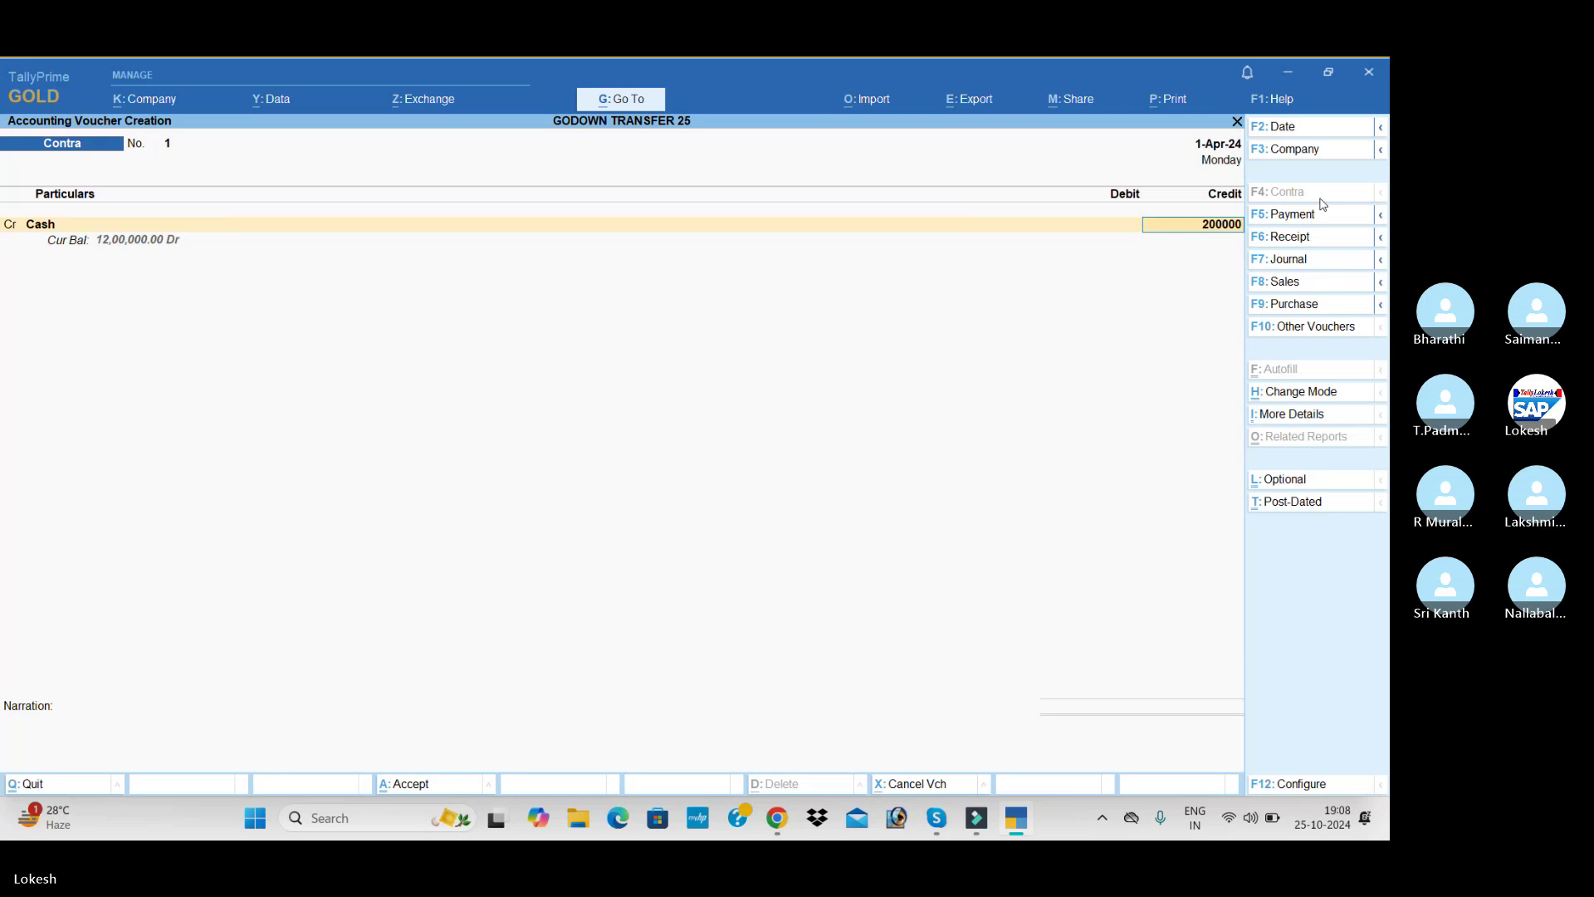
key("Return")
key("Return")
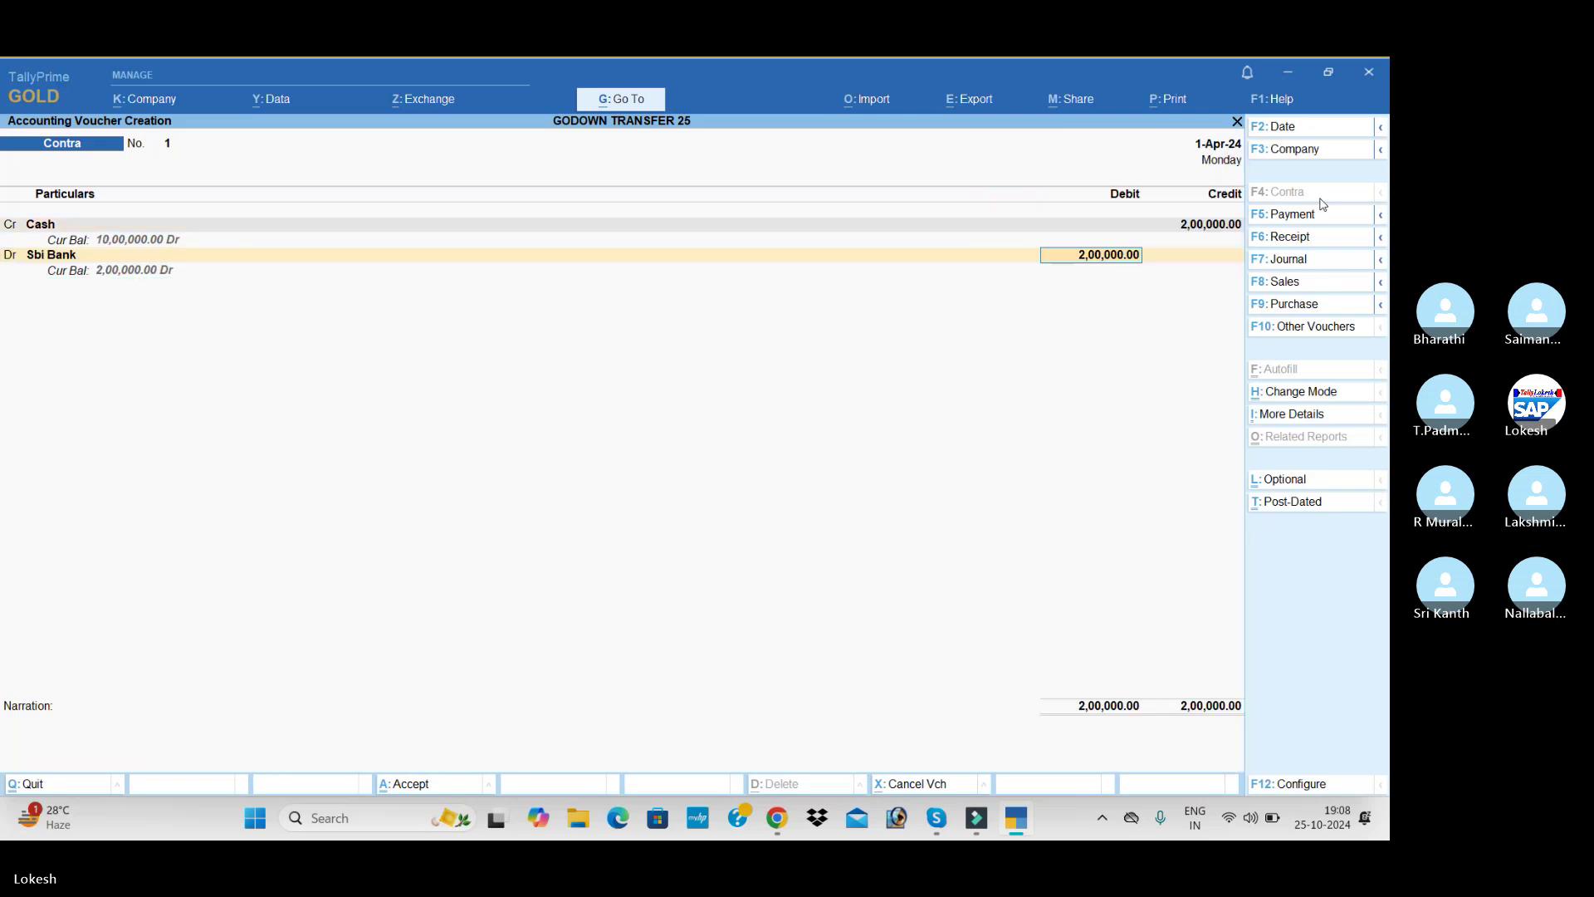
key("ctrl+a")
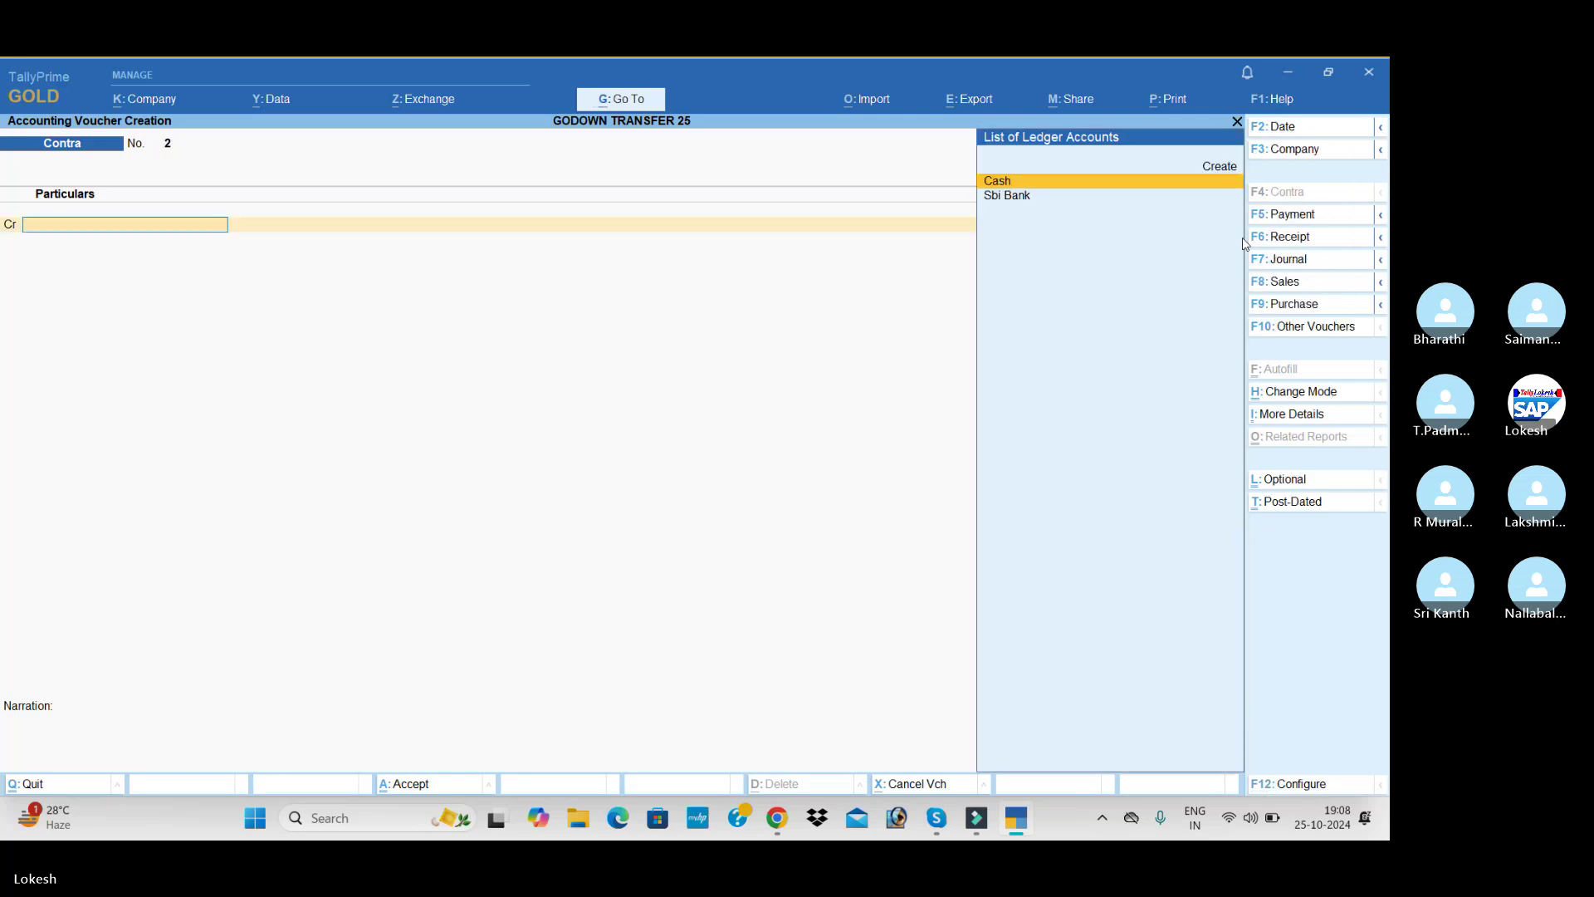
Record a payment voucher debiting Traveling Exp and crediting Cash with 5,000, and save it without a narration.
left_click(1327, 217)
type("TR")
key("Return")
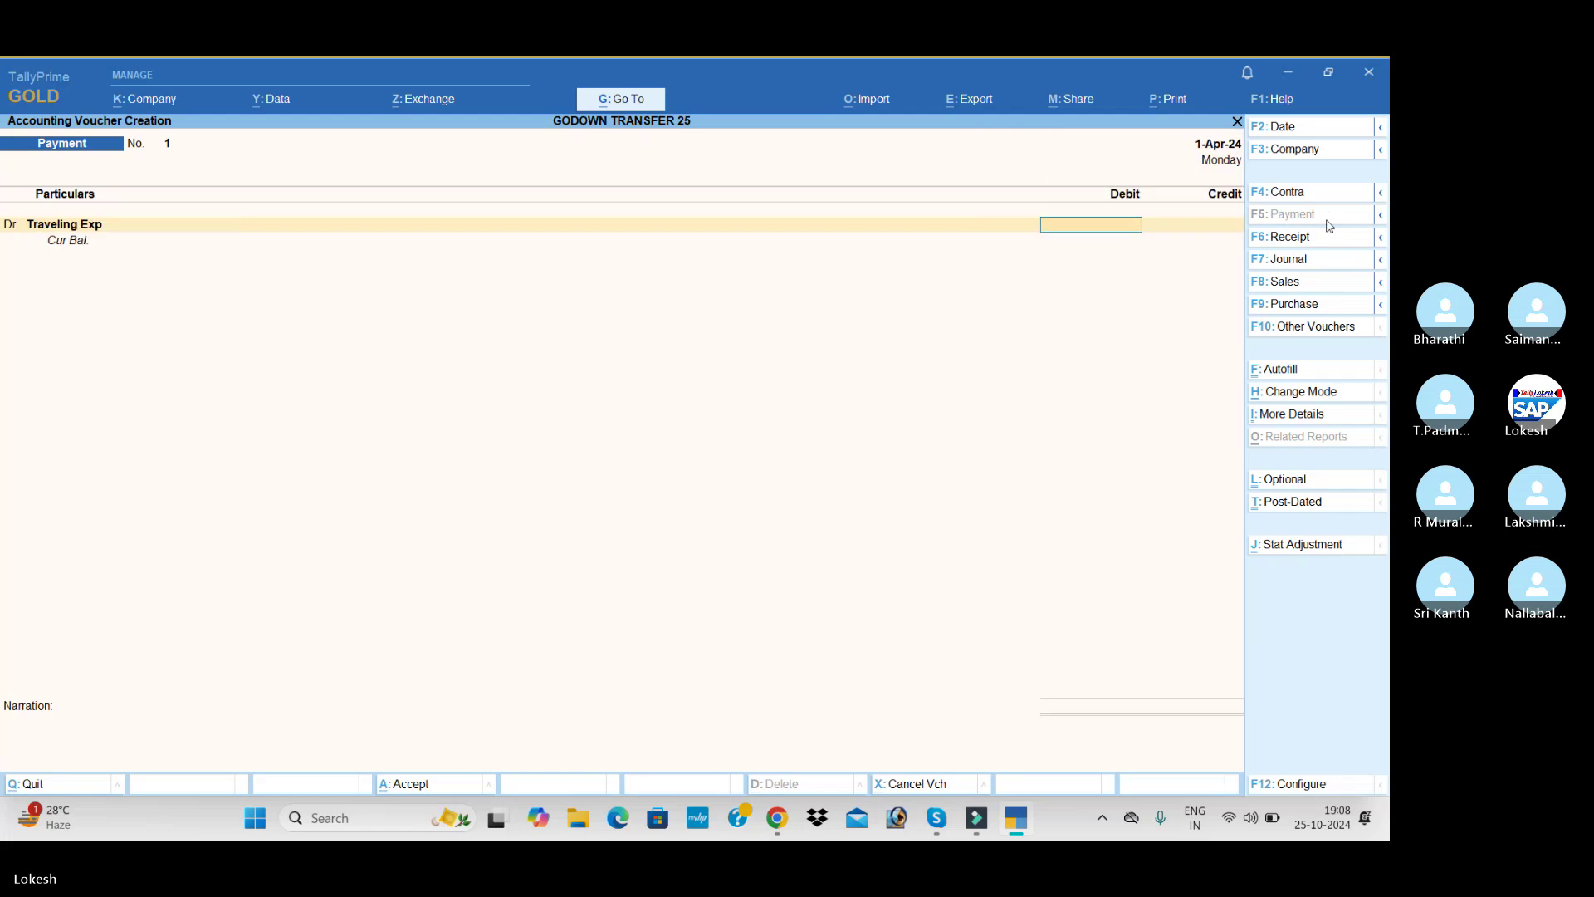
type("5000")
key("Return")
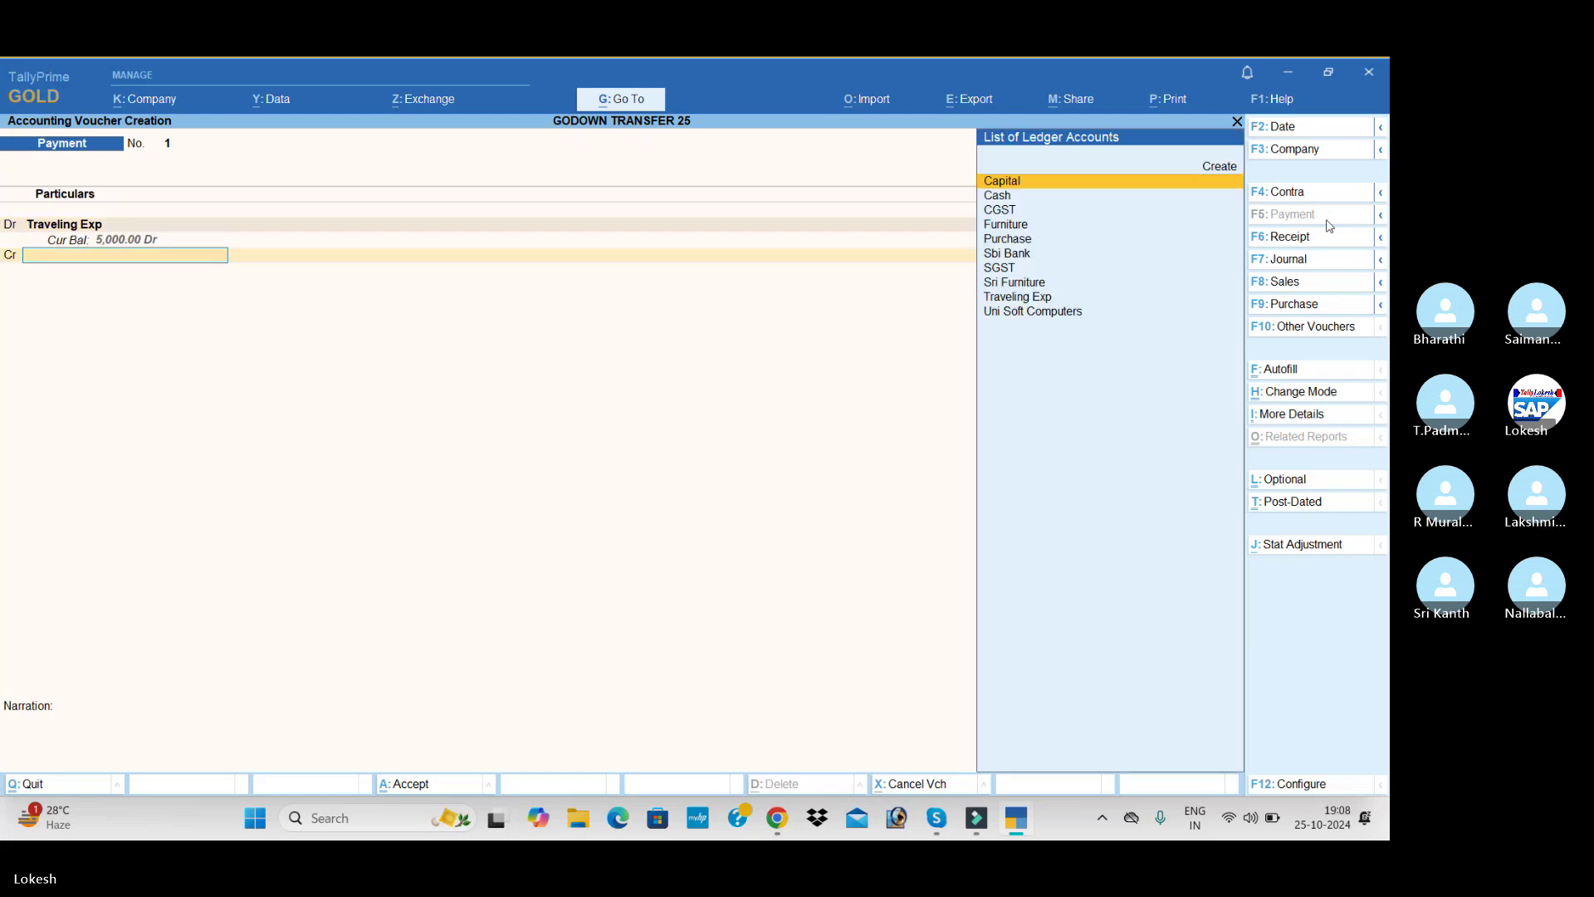
key("Return")
key("Return")
key("Return")
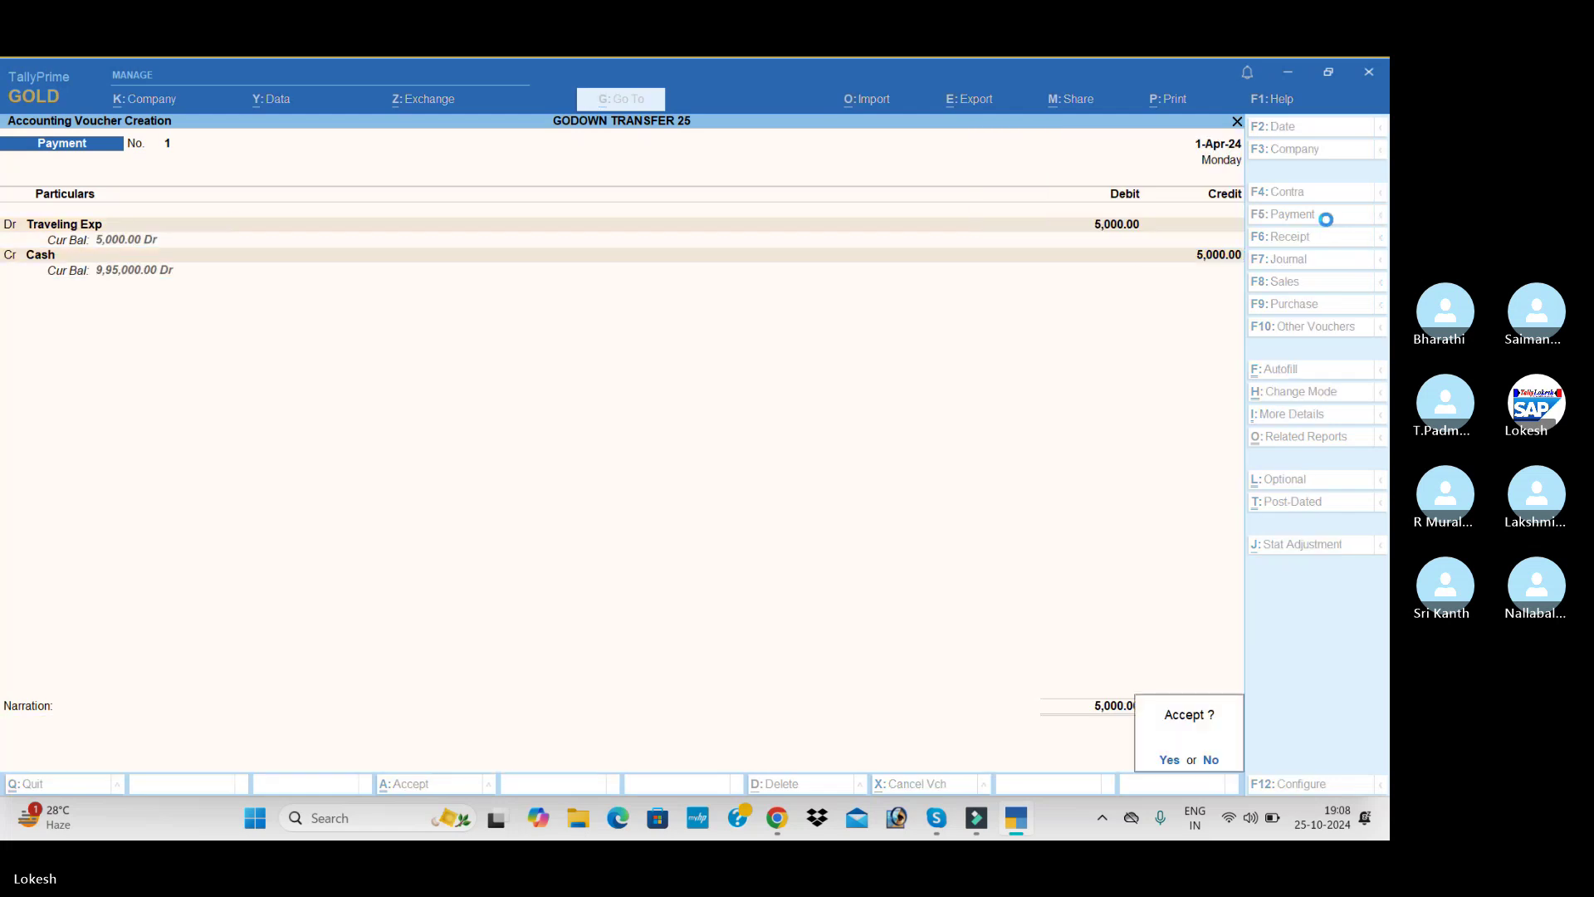
key("Return")
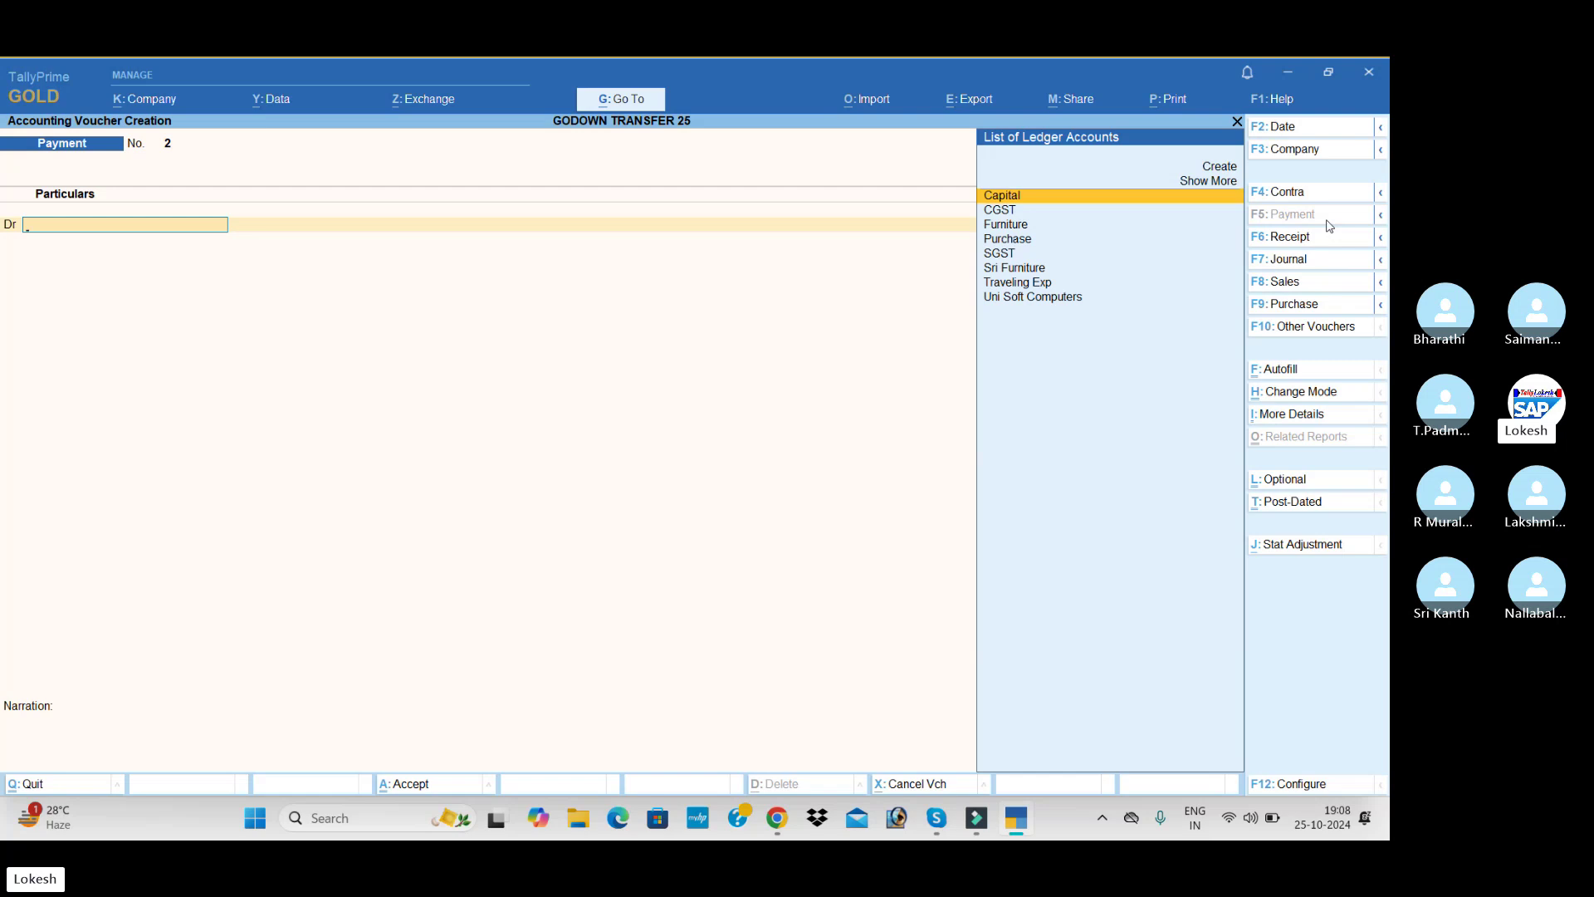
Leave voucher entry and review the day's vouchers in the Day Book, then return to the Gateway of Tally.
key("Escape")
key("Down")
key("Return")
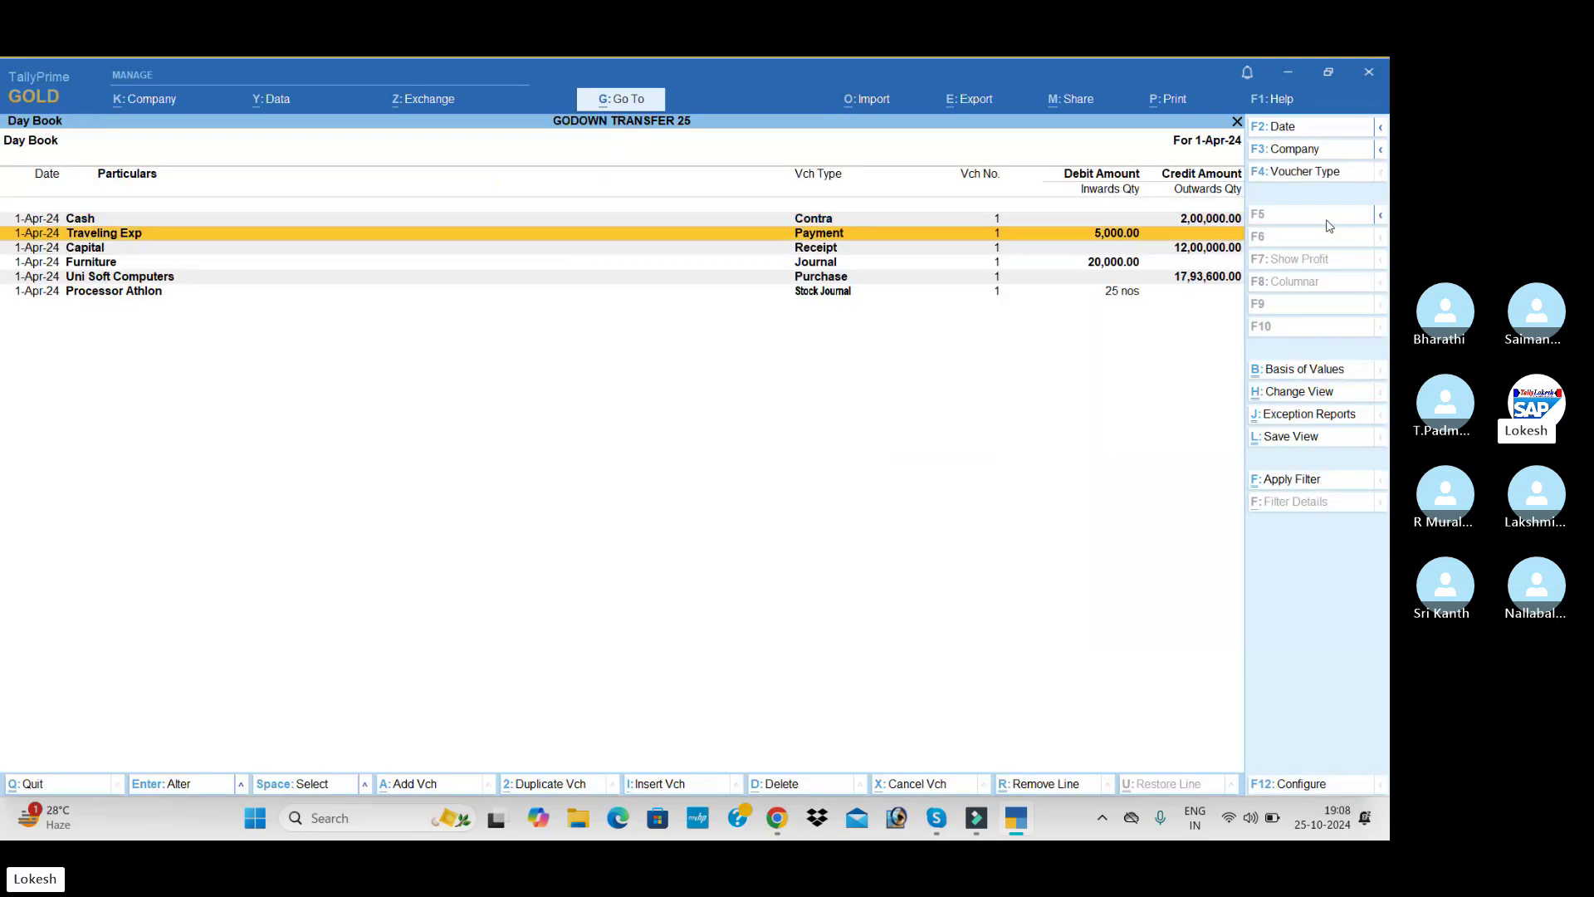
key("Down")
key("Down")
key("Down")
key("Escape")
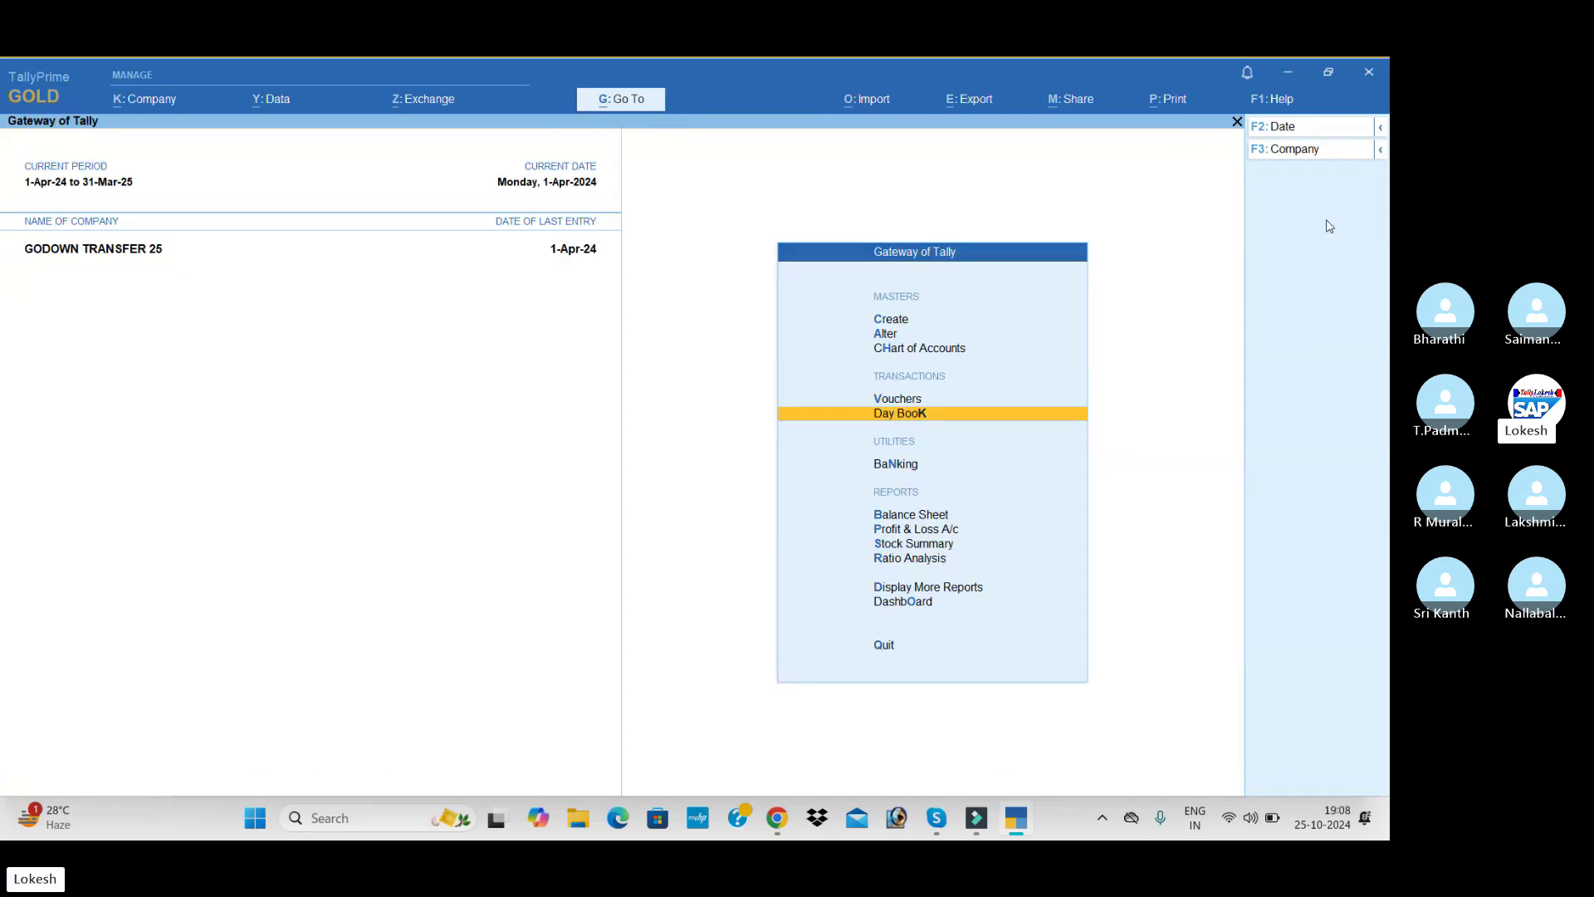
Examine the Profit & Loss A/c from closing stock down to the net result, and close the report.
key("Down")
key("Down")
key("Down")
key("Return")
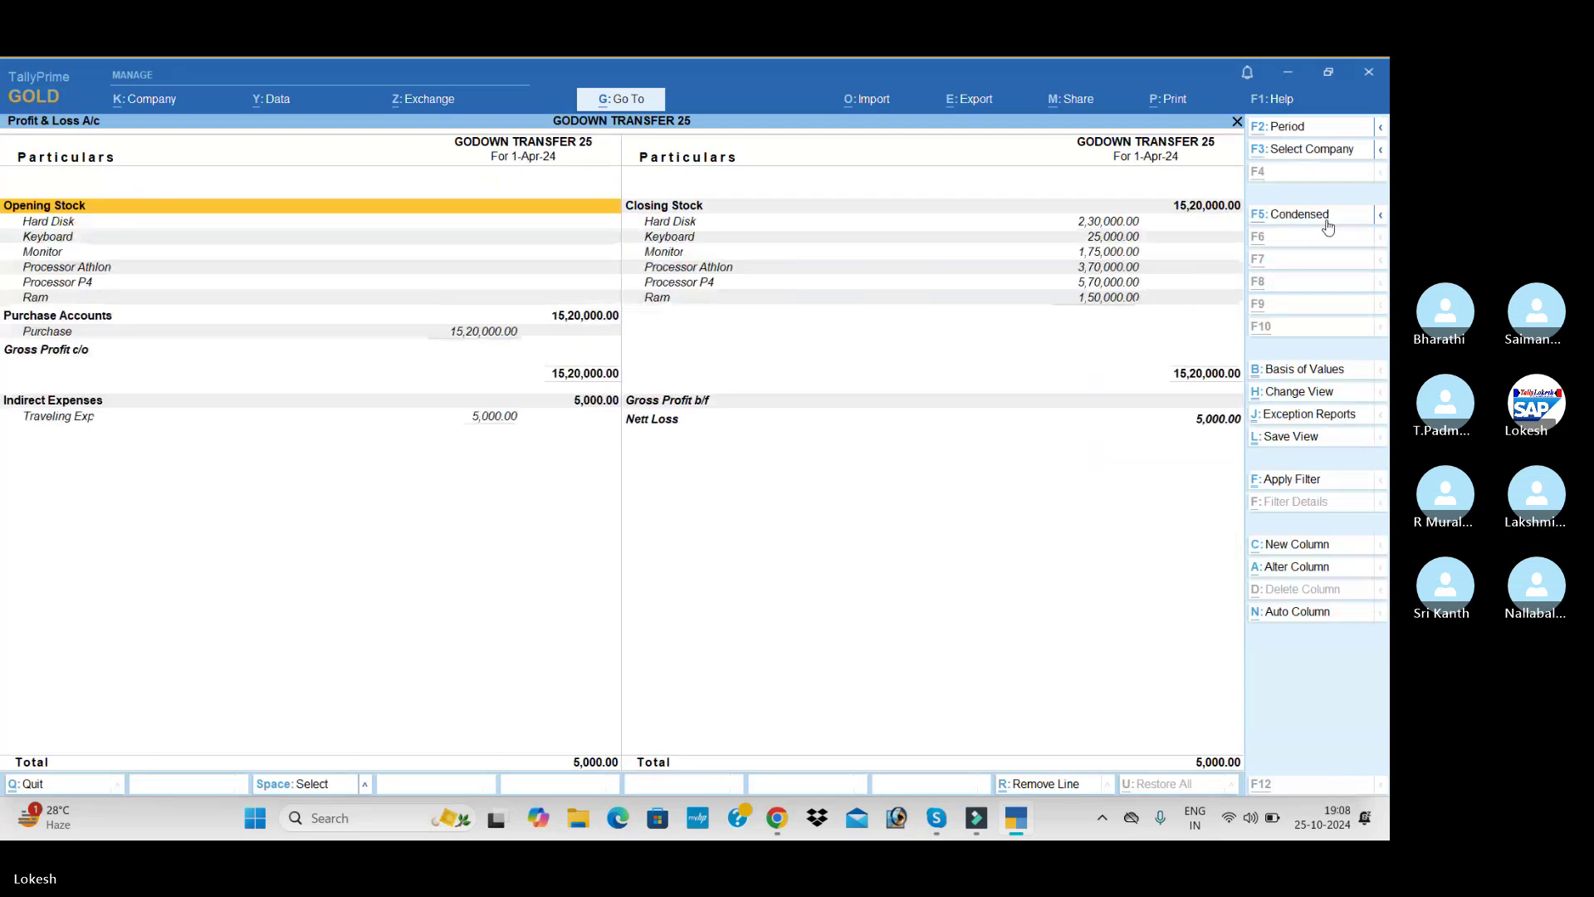
key("Right")
key("Down")
key("Down")
key("Down")
key("Down")
key("Down")
key("Down")
key("Down")
key("Down")
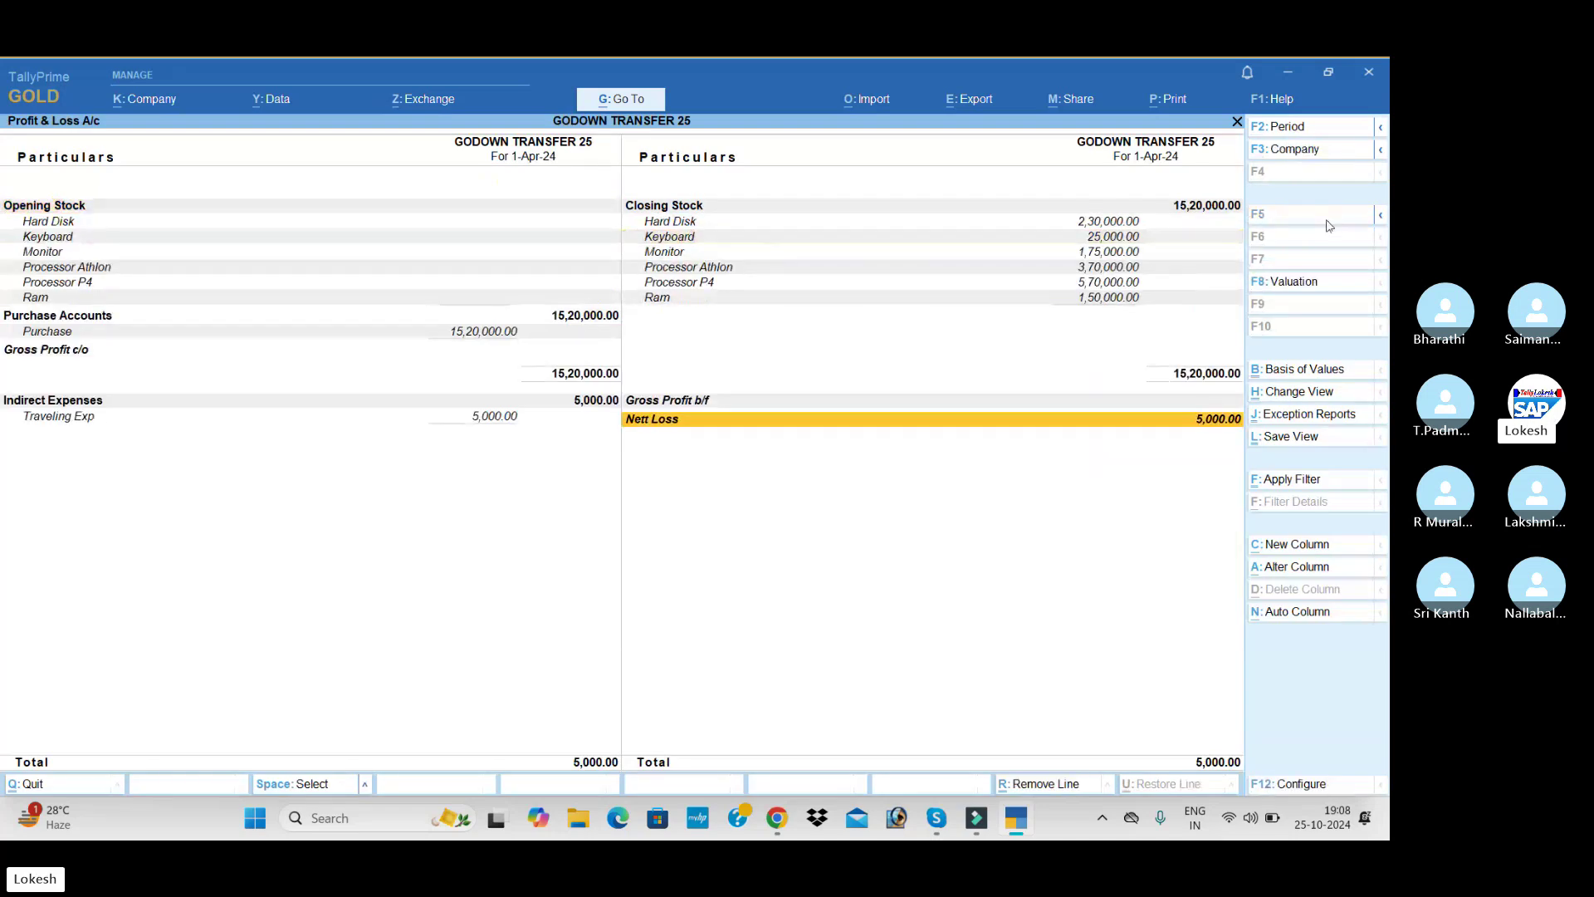
key("Escape")
Open the Stock Summary and configure it to show goods inwards and goods outwards.
key("Down")
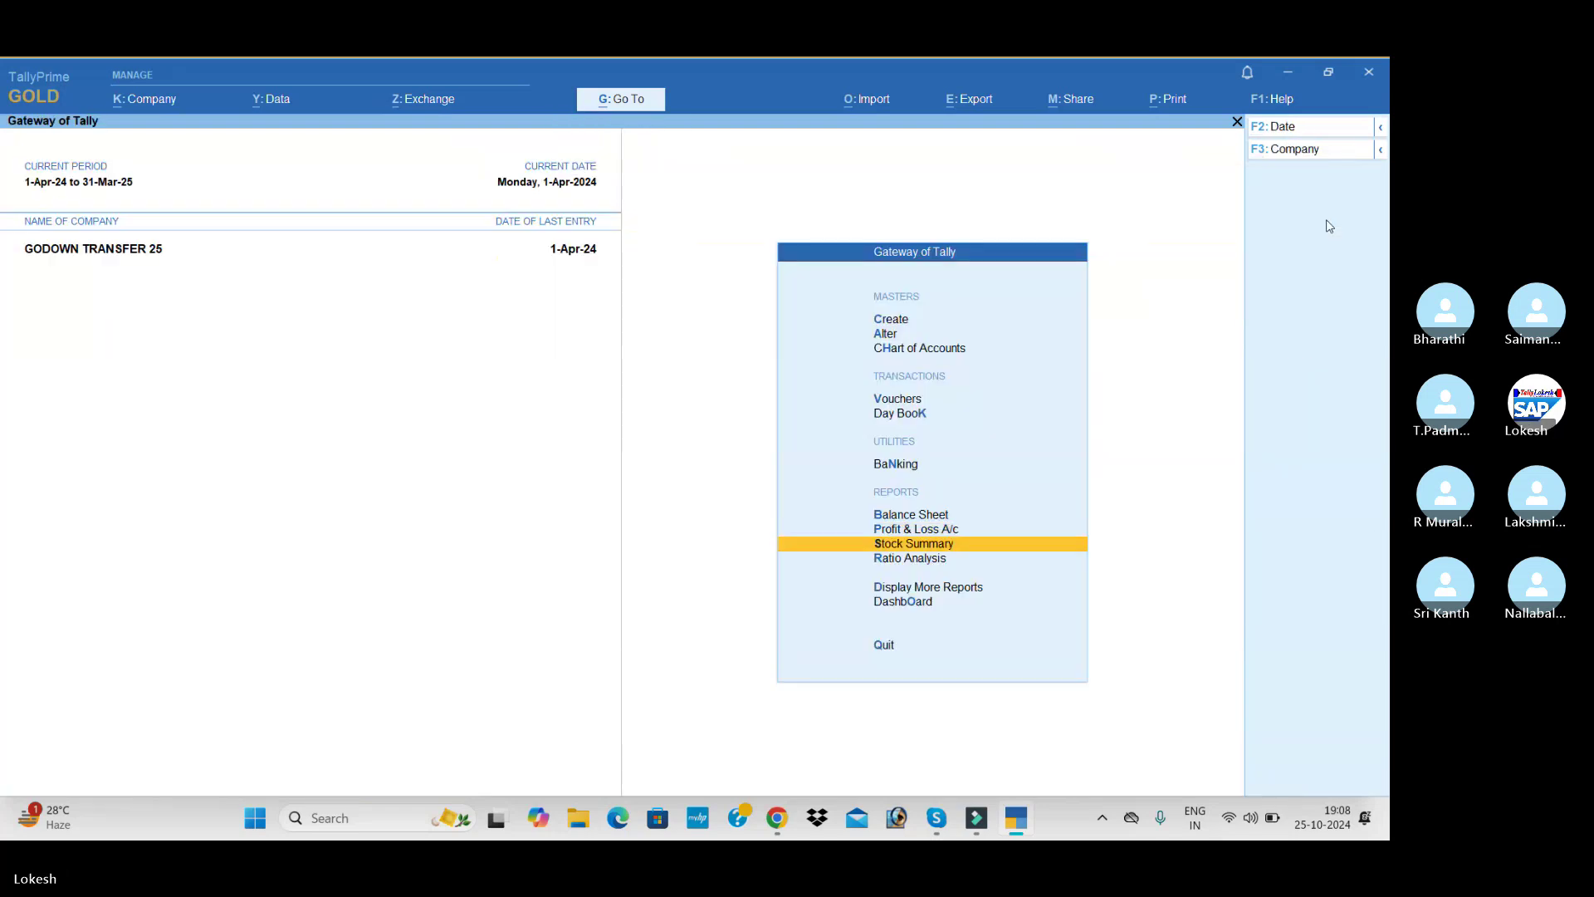
key("Return")
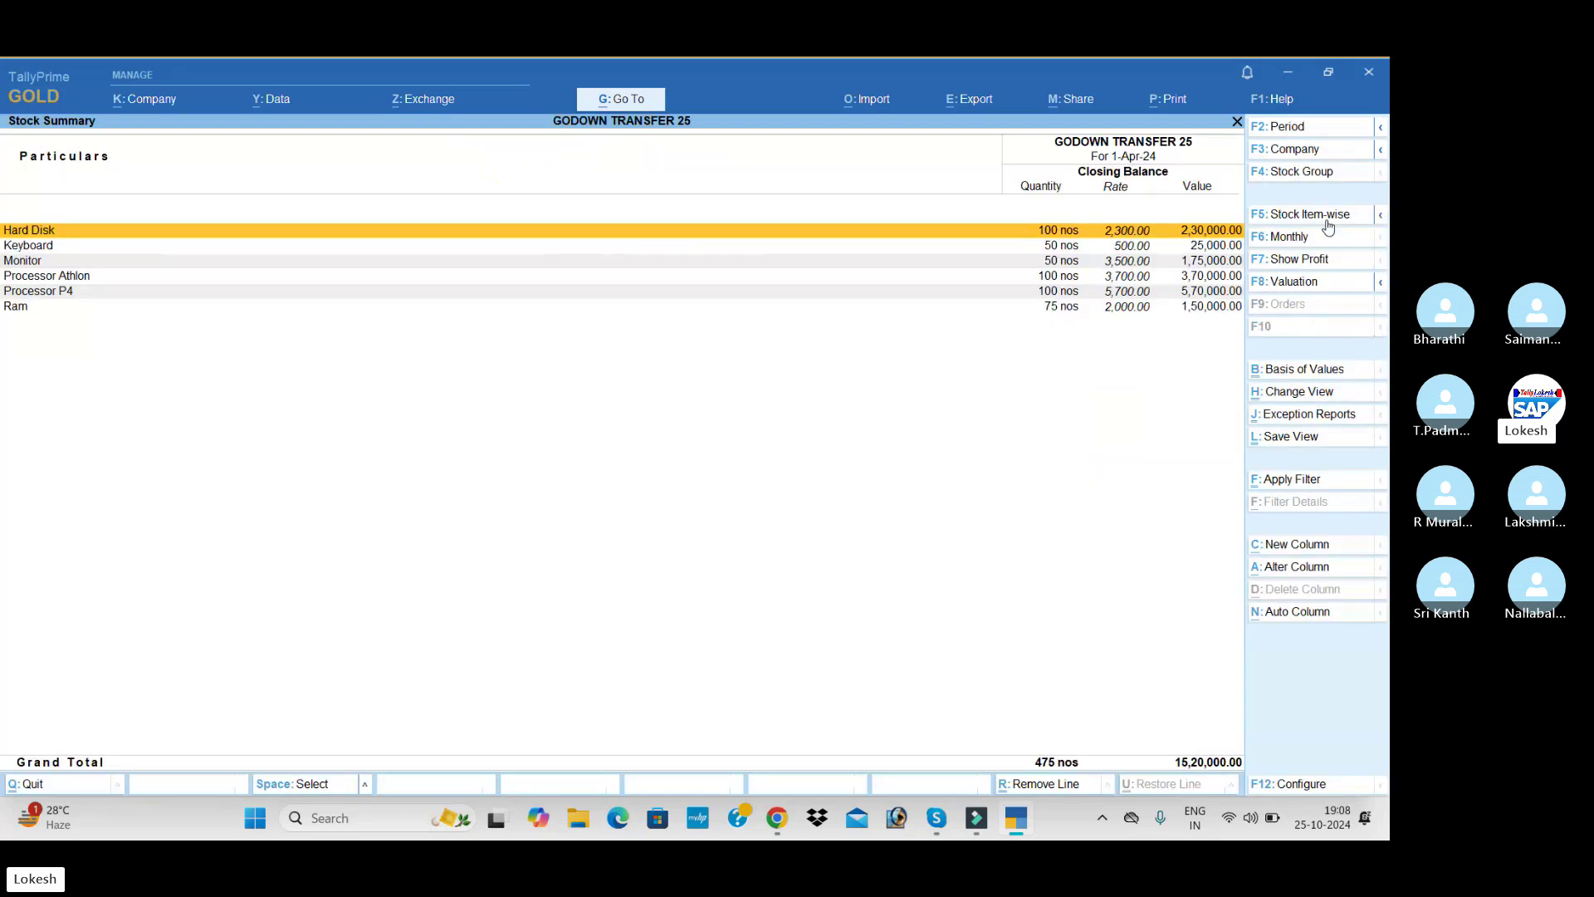
left_click(1327, 786)
key("Down")
key("Down")
key("Down")
key("Down")
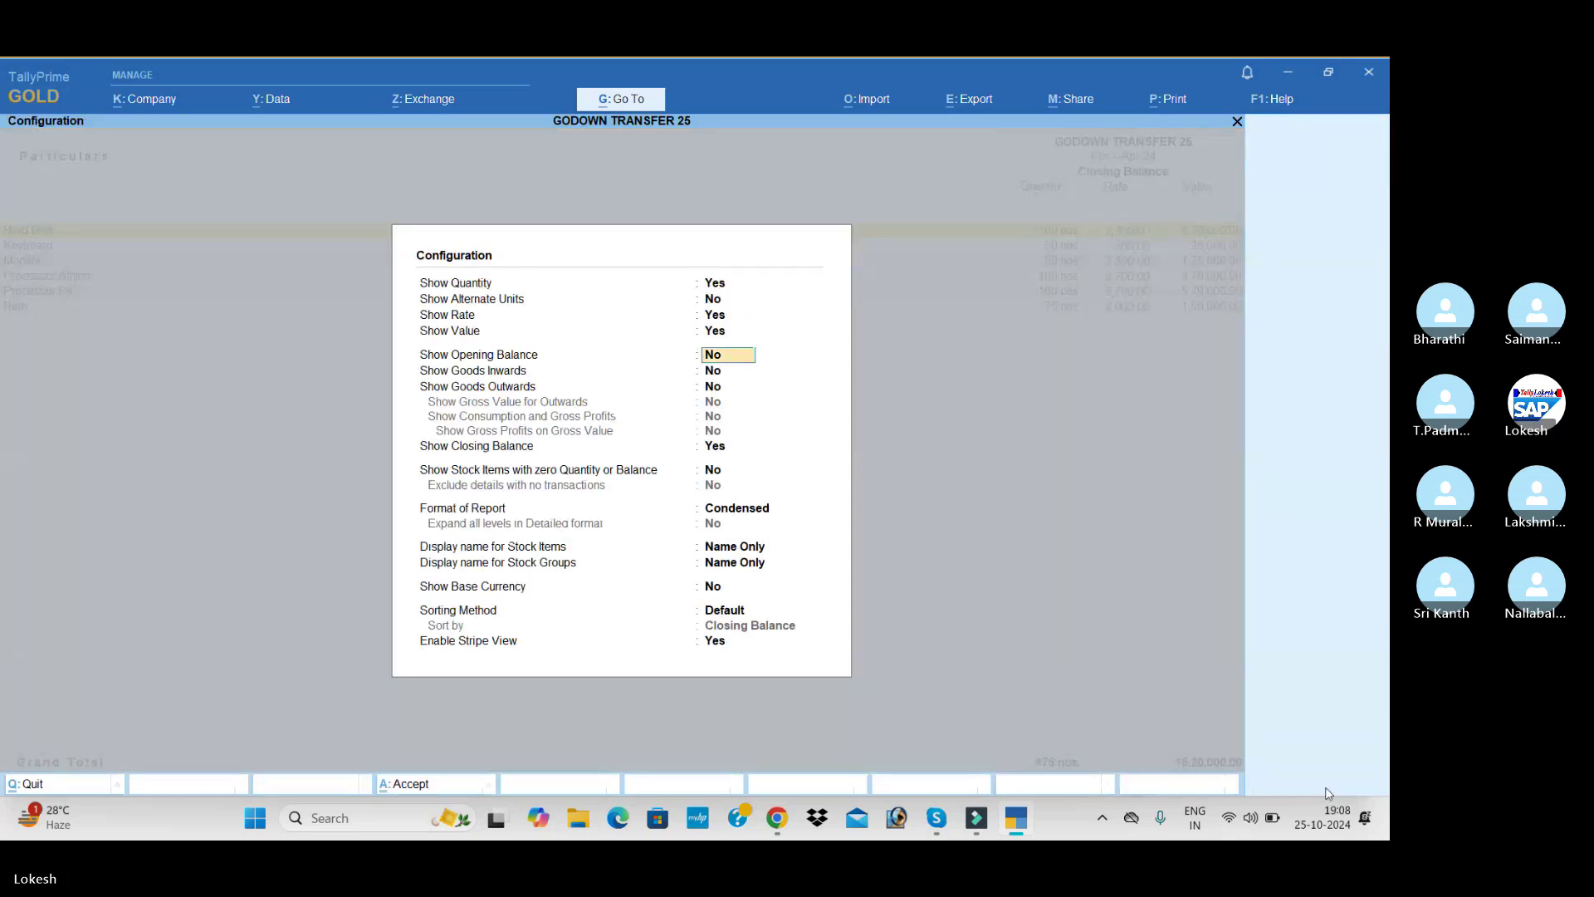
key("Down")
type("Y")
key("Return")
type("Y")
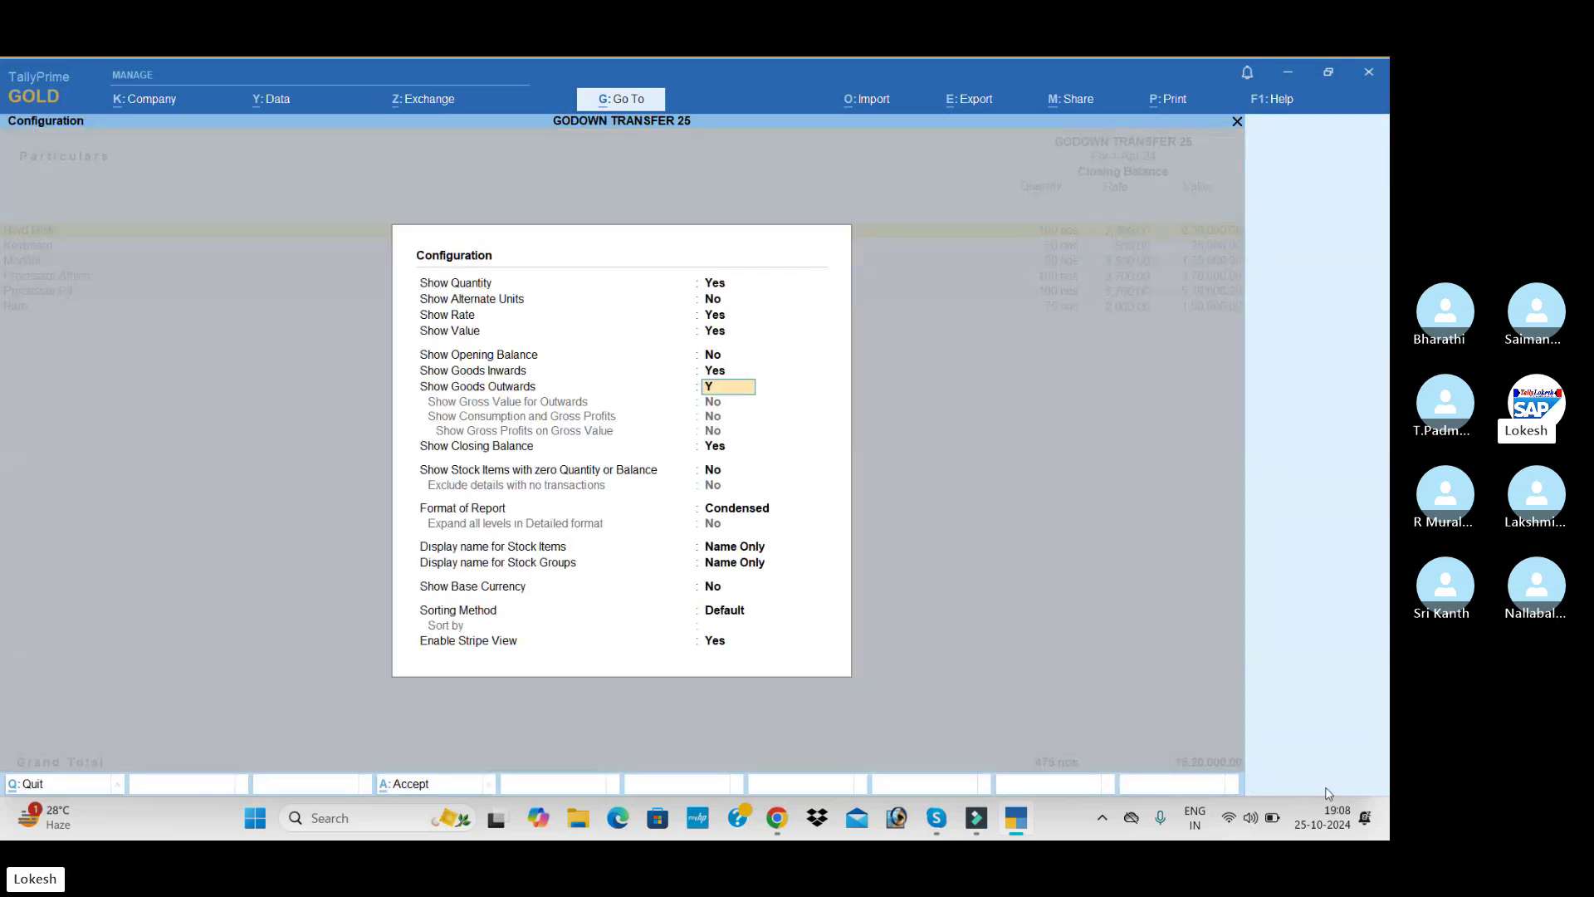
key("Return")
key("Down")
key("Down")
key("Down")
key("Down")
key("Return")
key("Down")
key("Down")
key("Down")
key("Down")
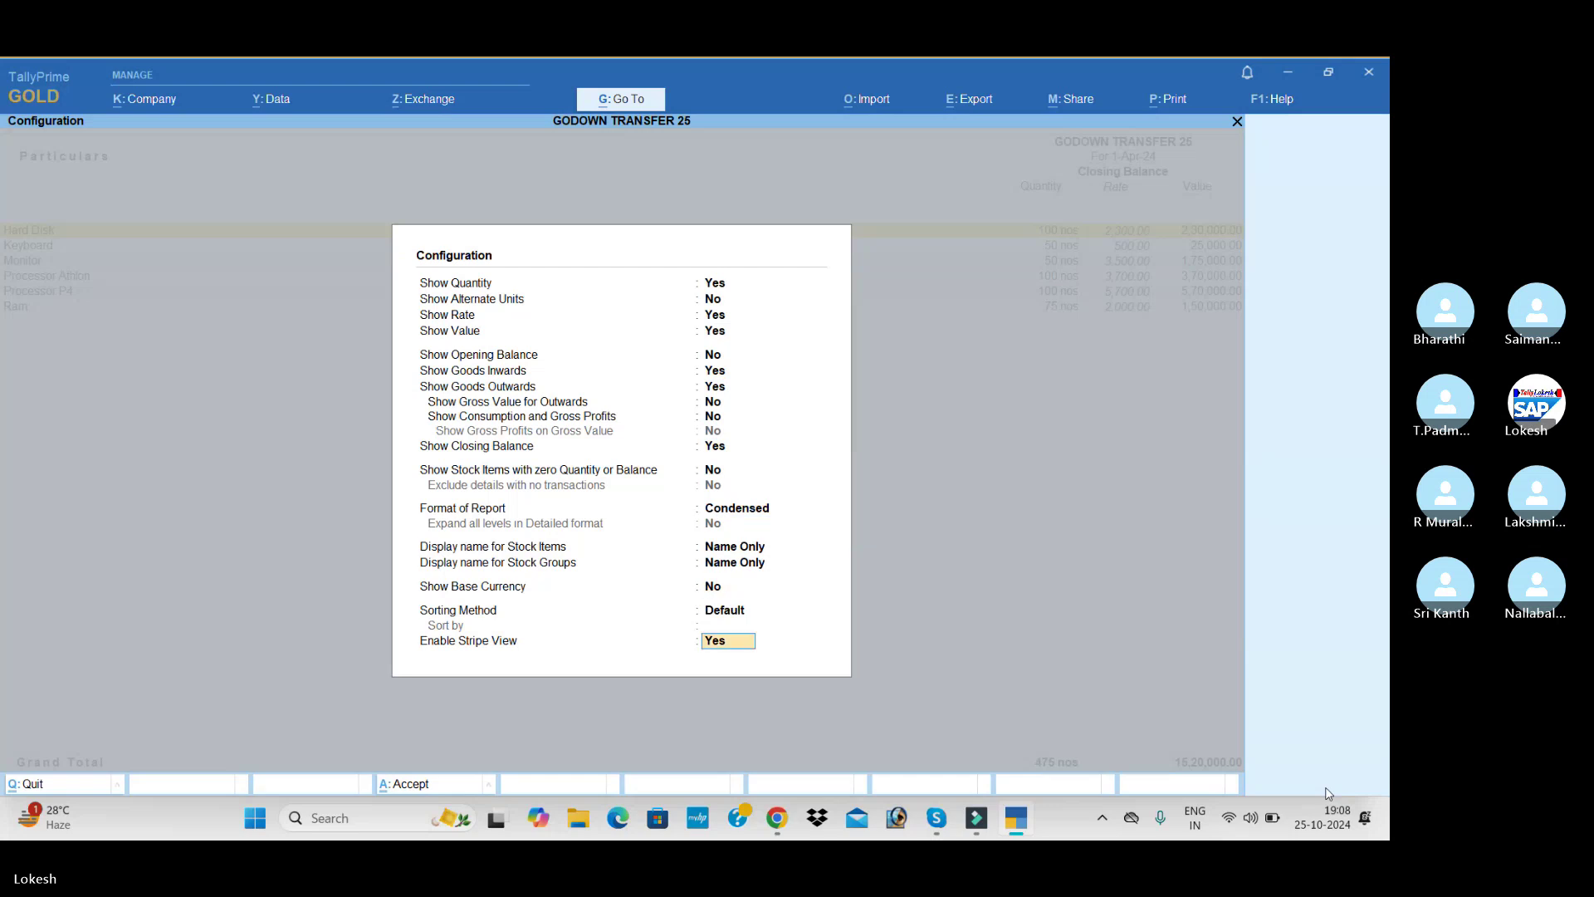
key("Return")
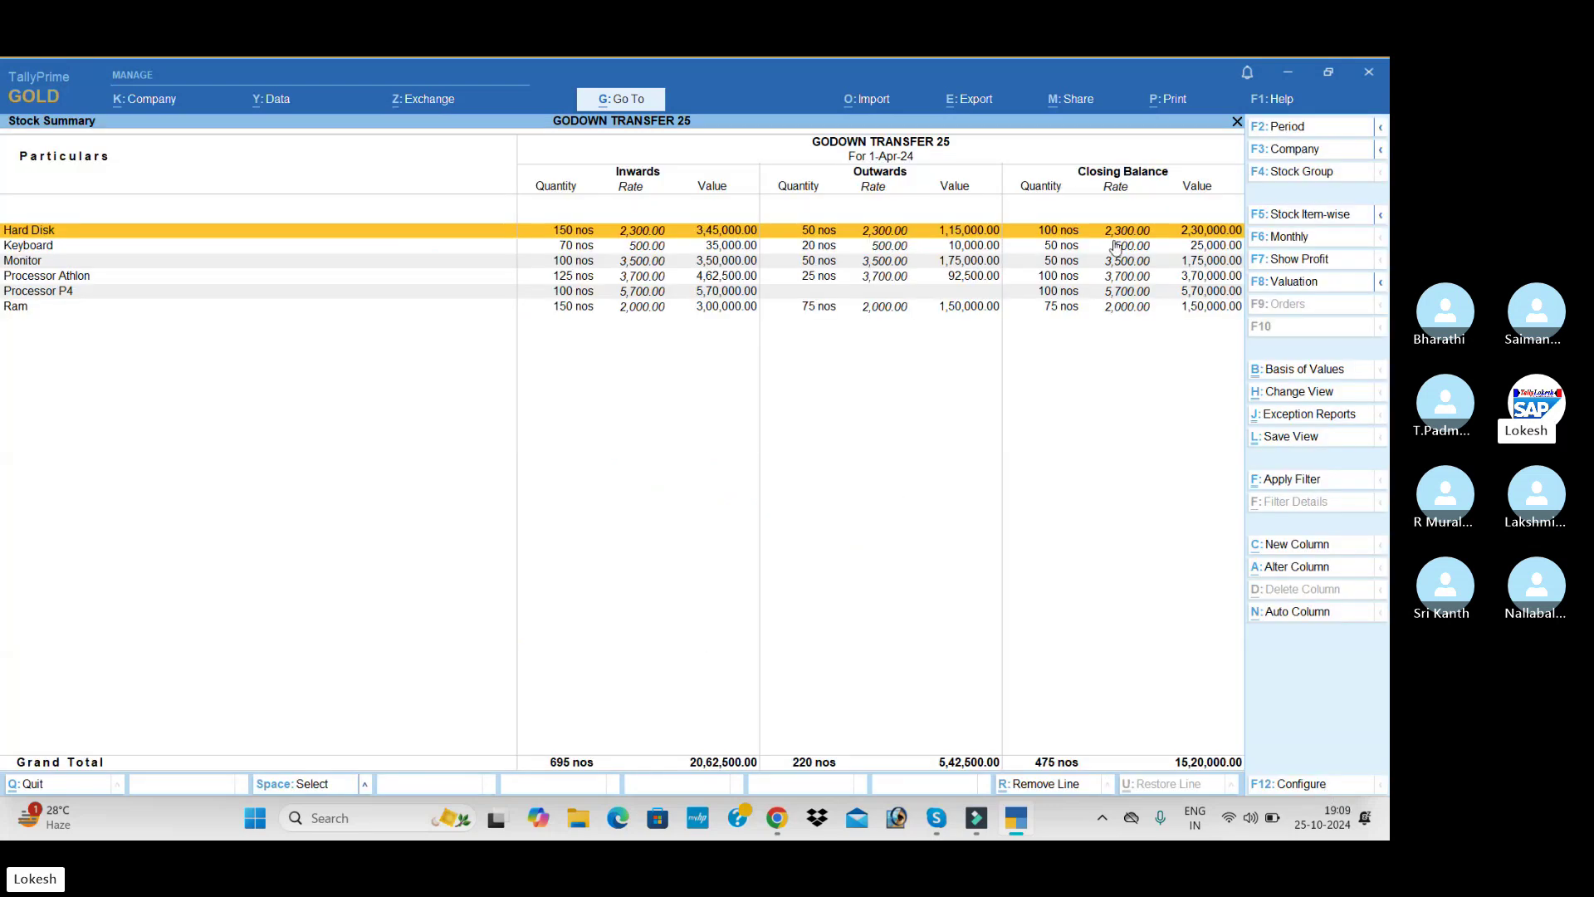
Reopen the Stock Summary with its default columns and expand it to show each item's godowns.
key("Escape")
key("Return")
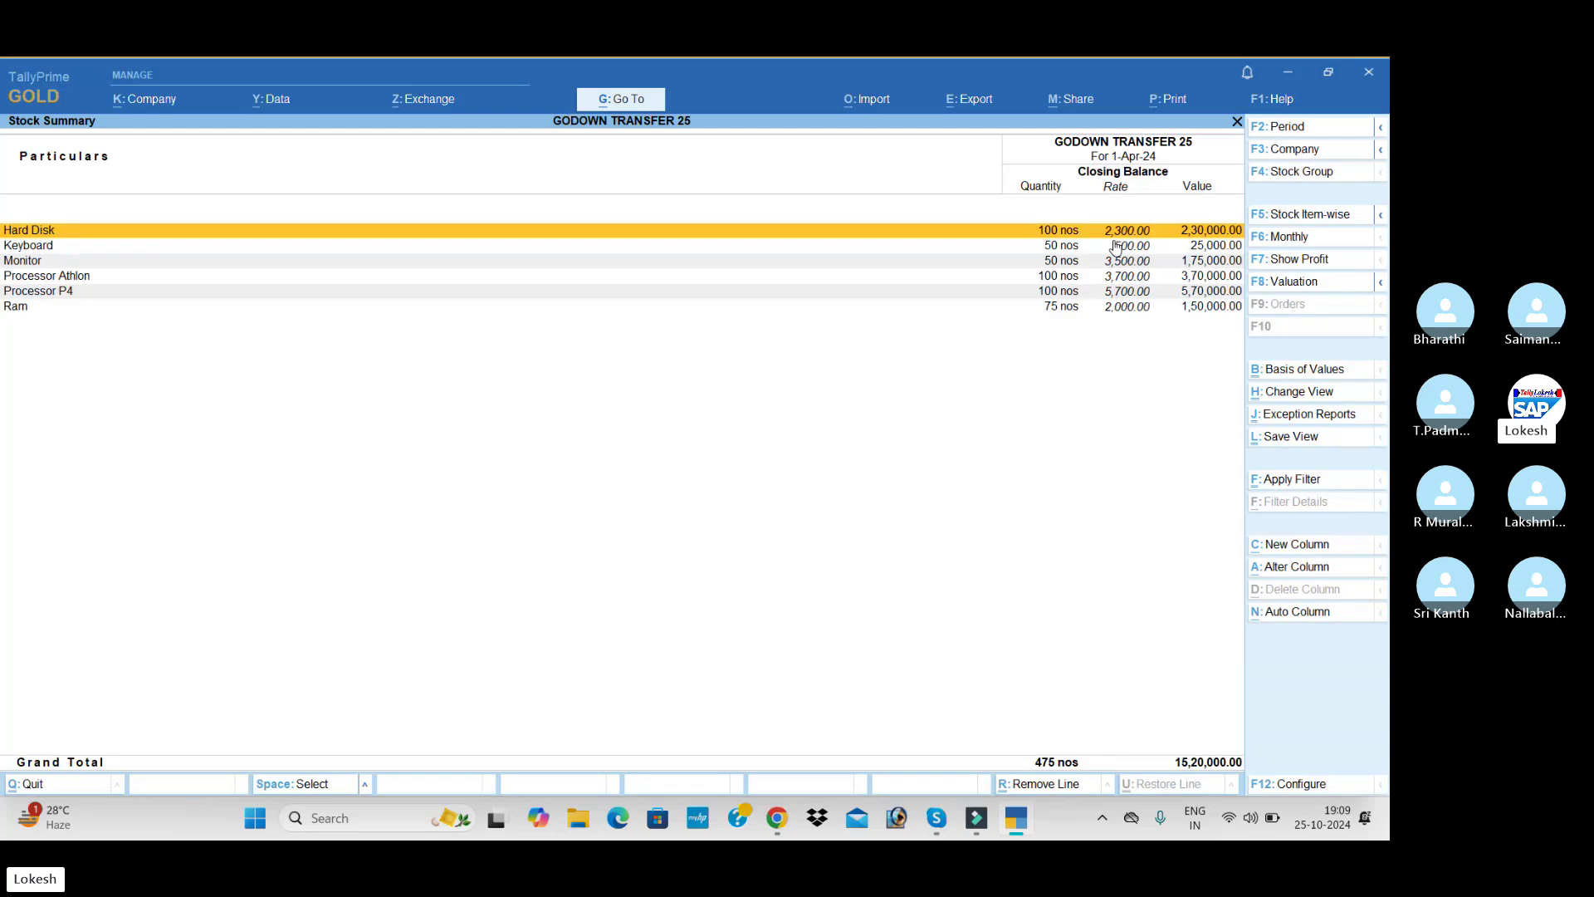
key("alt+F5")
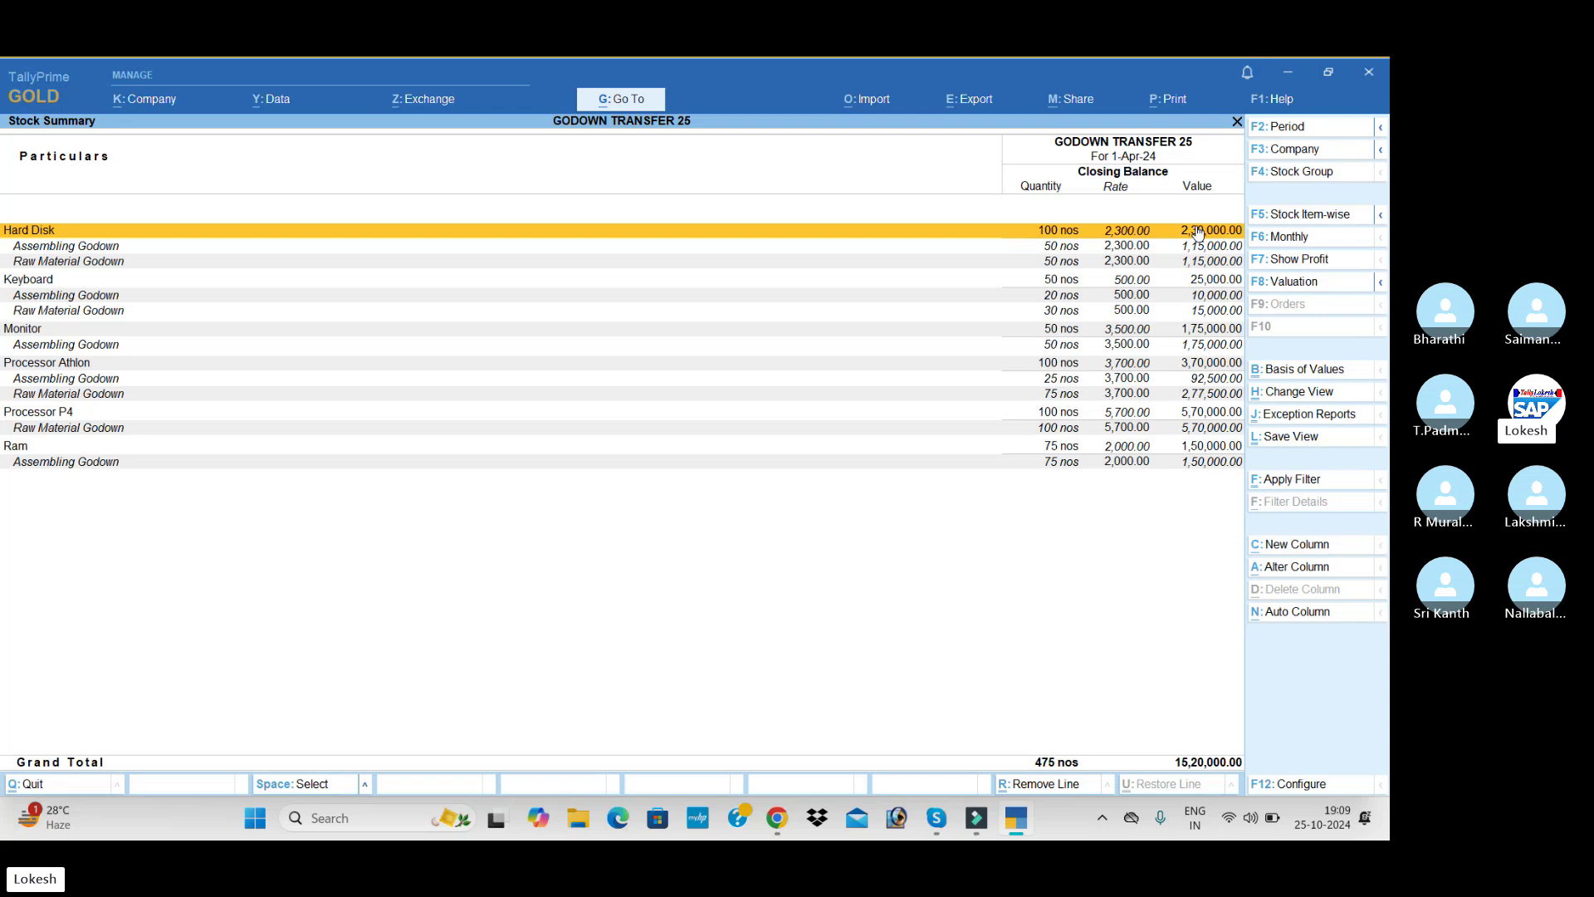
Examine the godown-wise closing quantities and values of every stock item from Hard Disk to Ram.
key("Down")
key("Down")
key("Down")
key("Down")
key("Down")
key("Down")
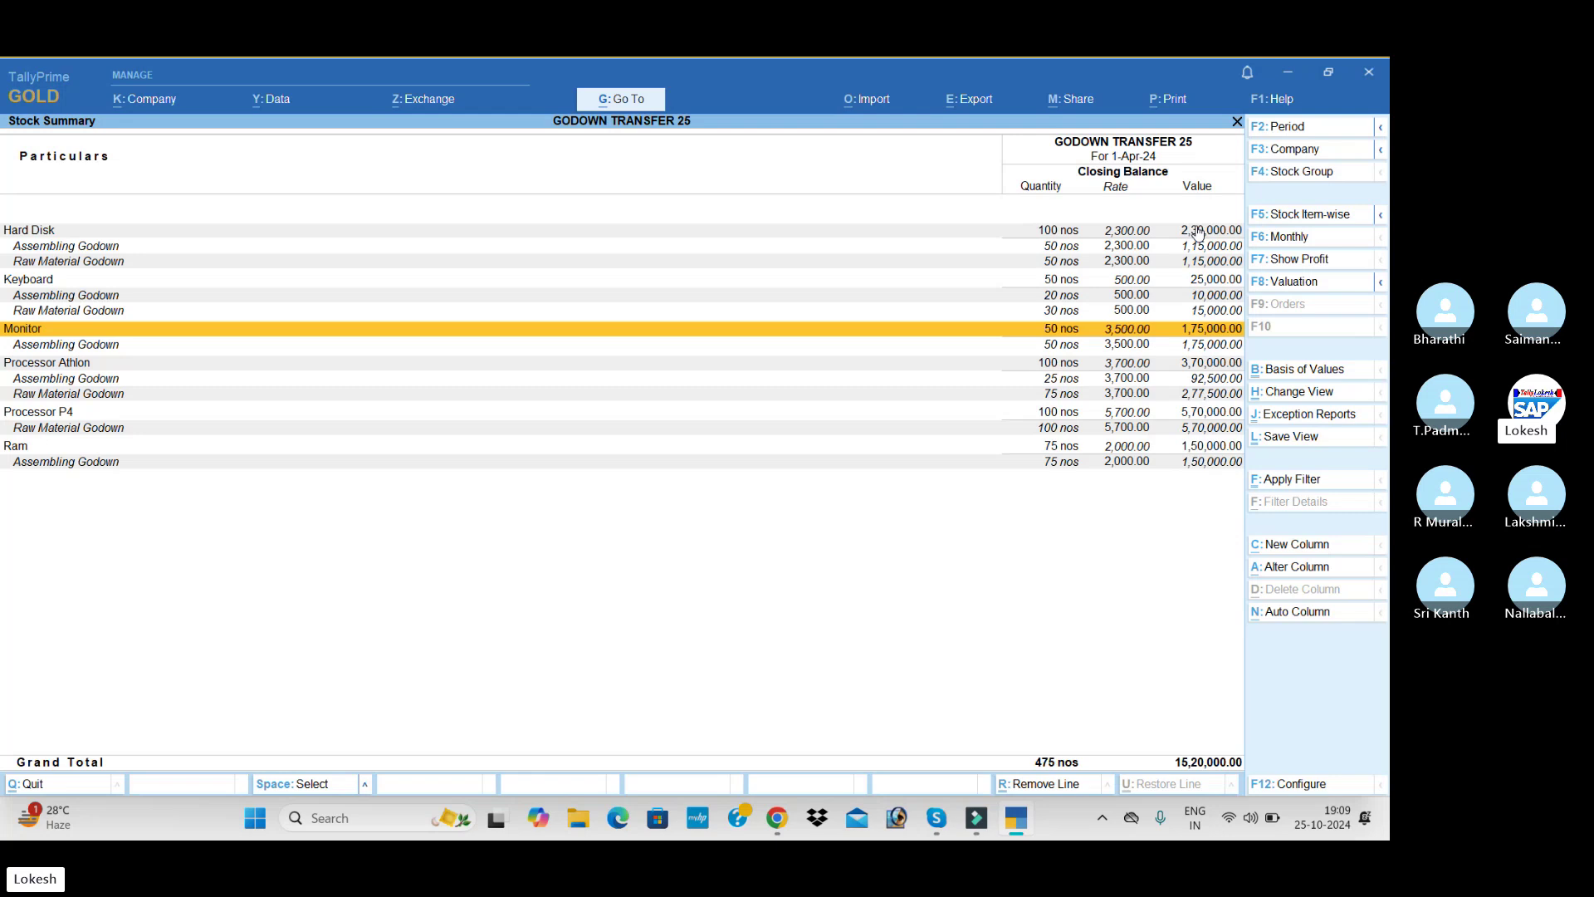
key("Down")
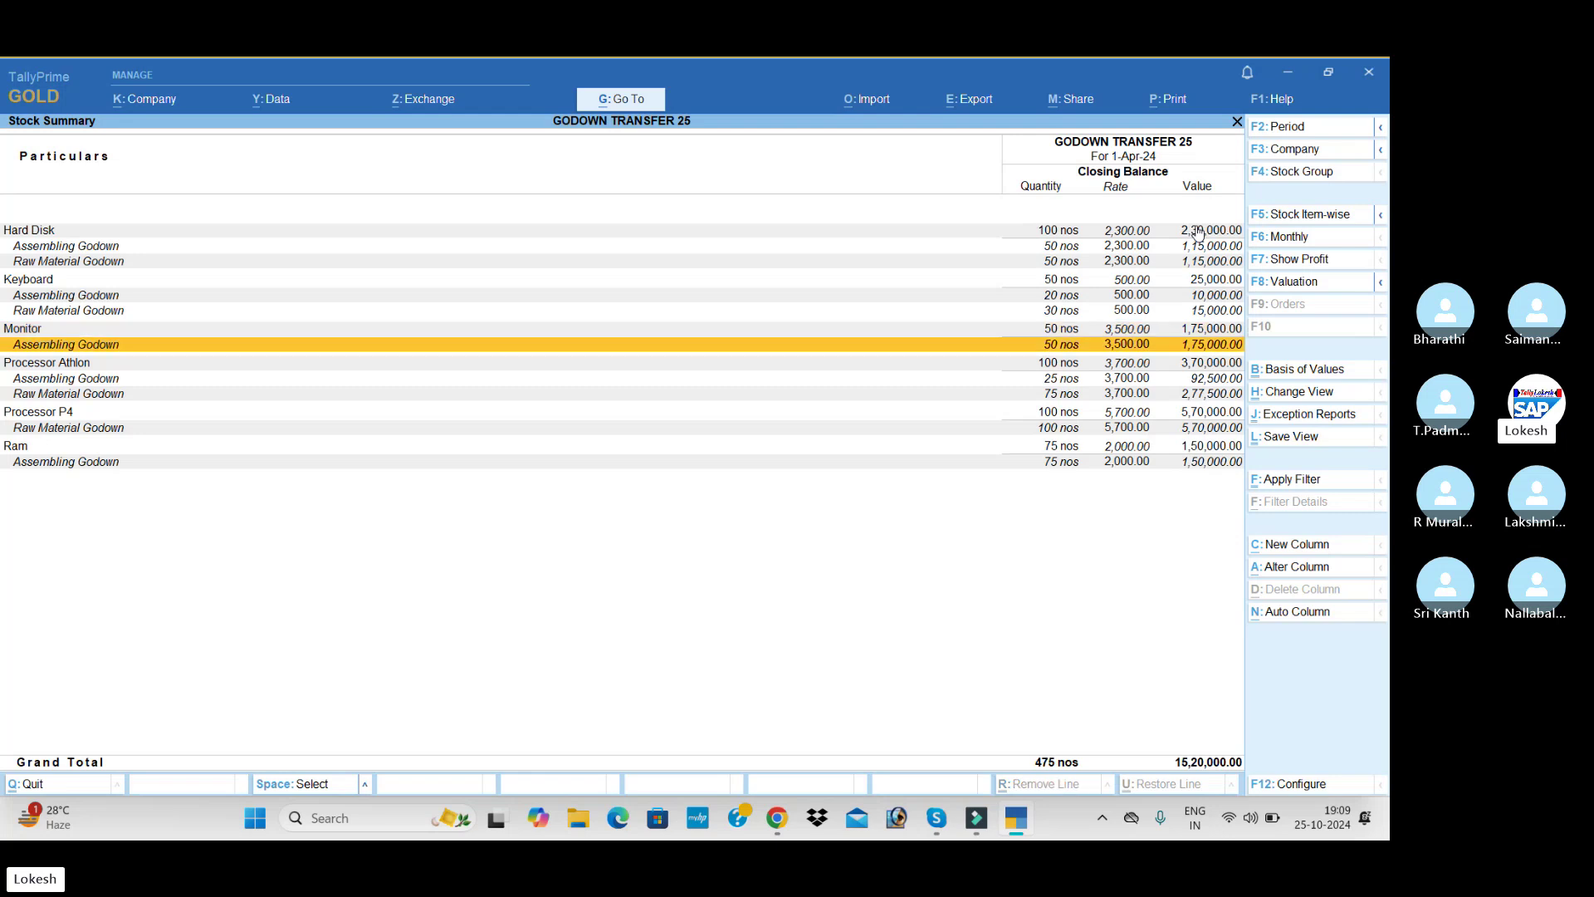
key("Down")
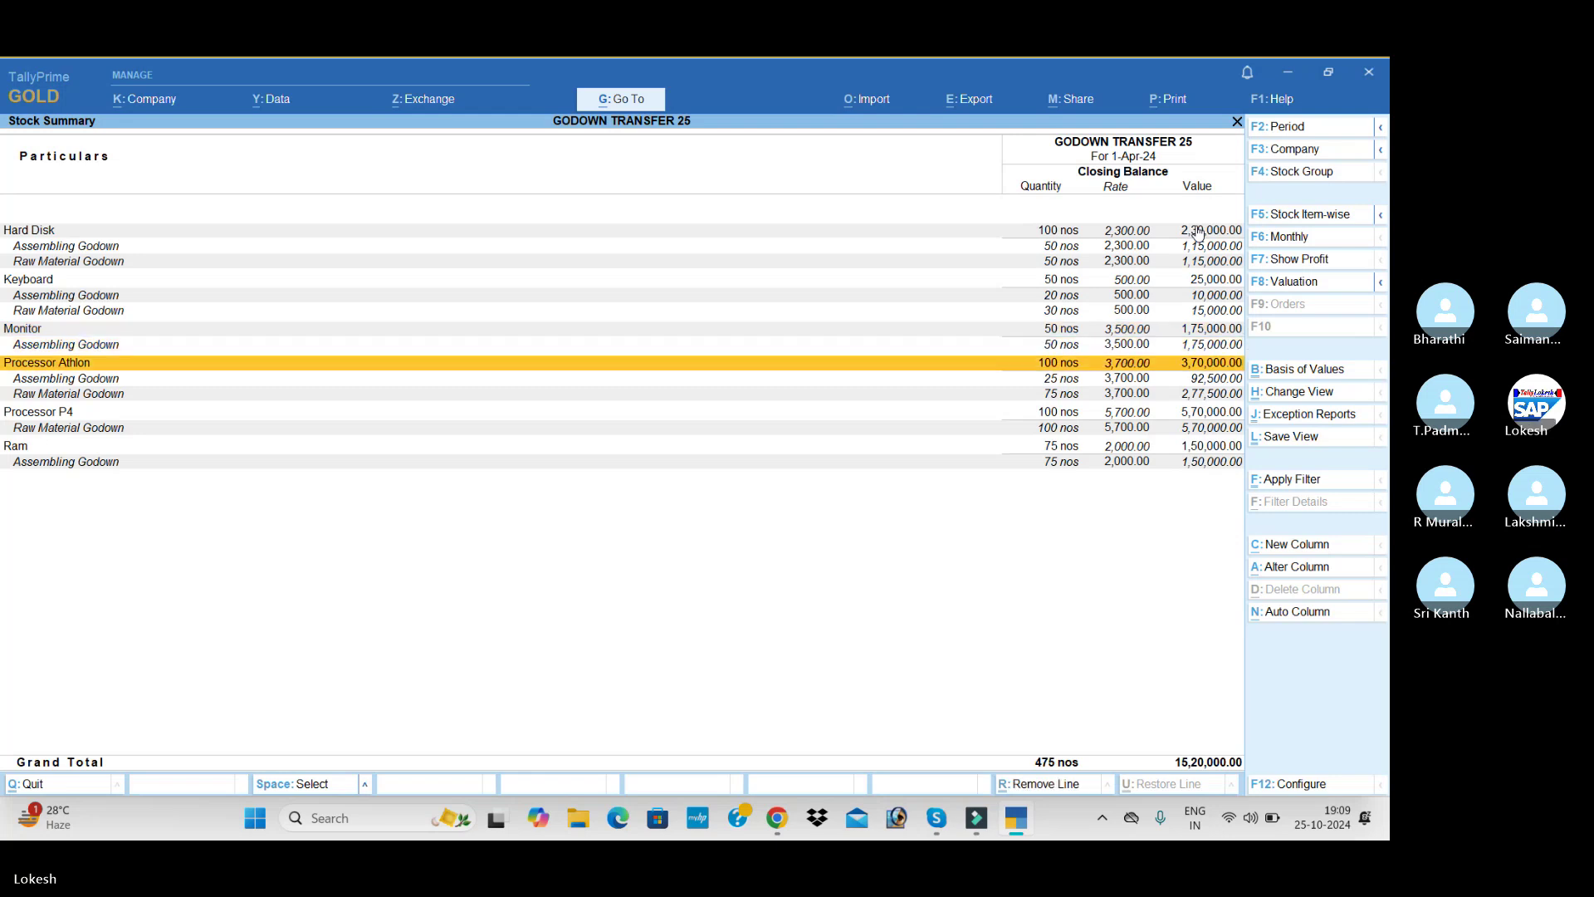
key("Down")
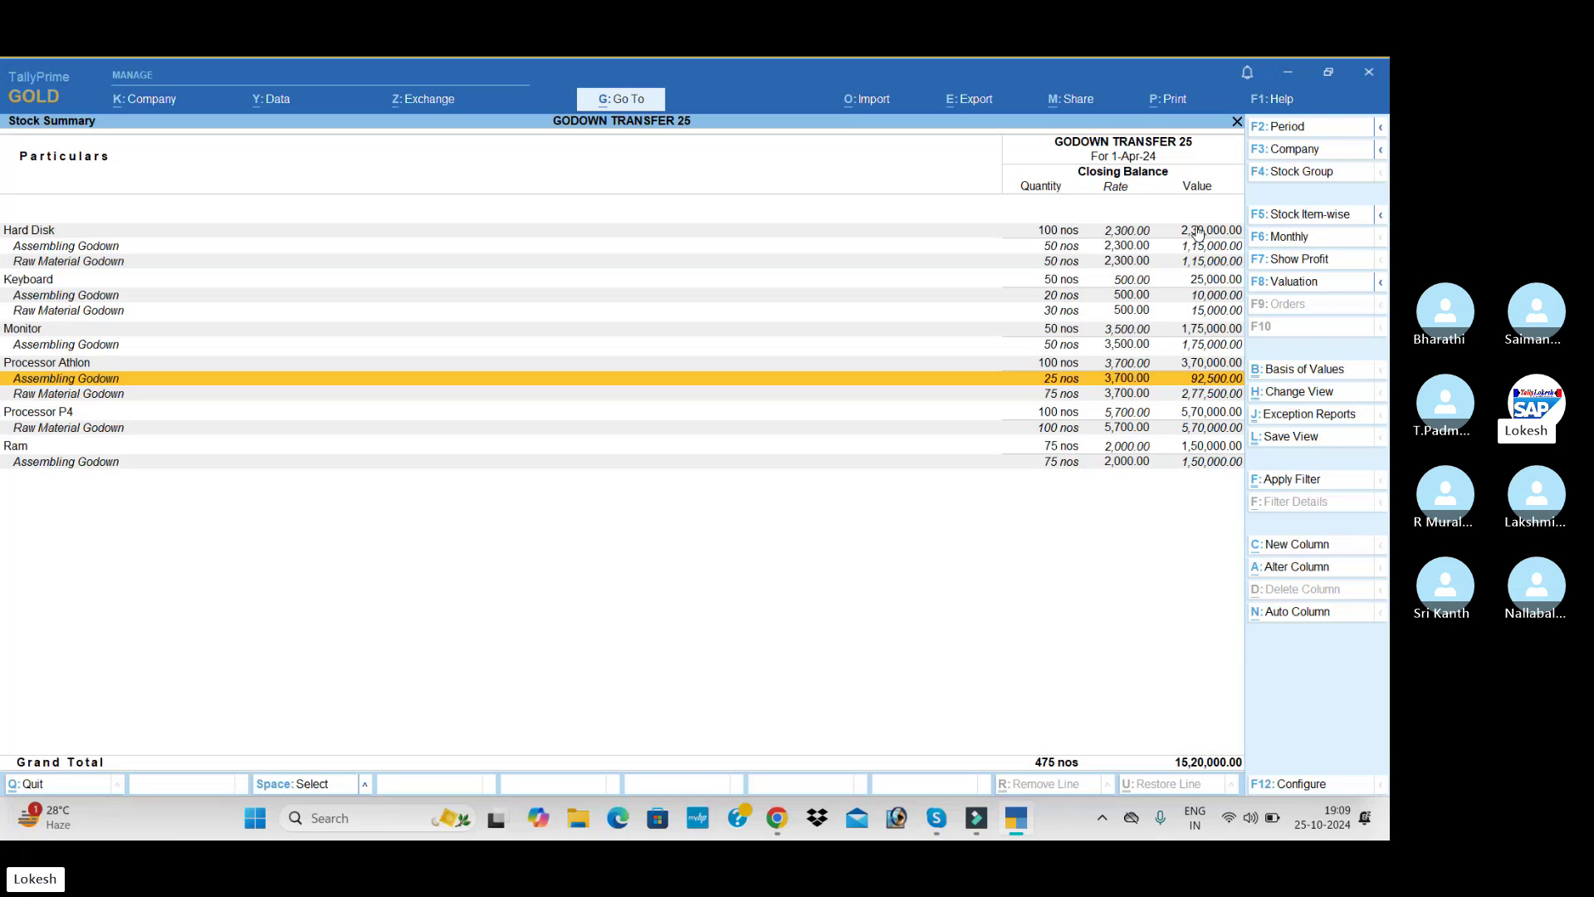
key("Down")
key("Down")
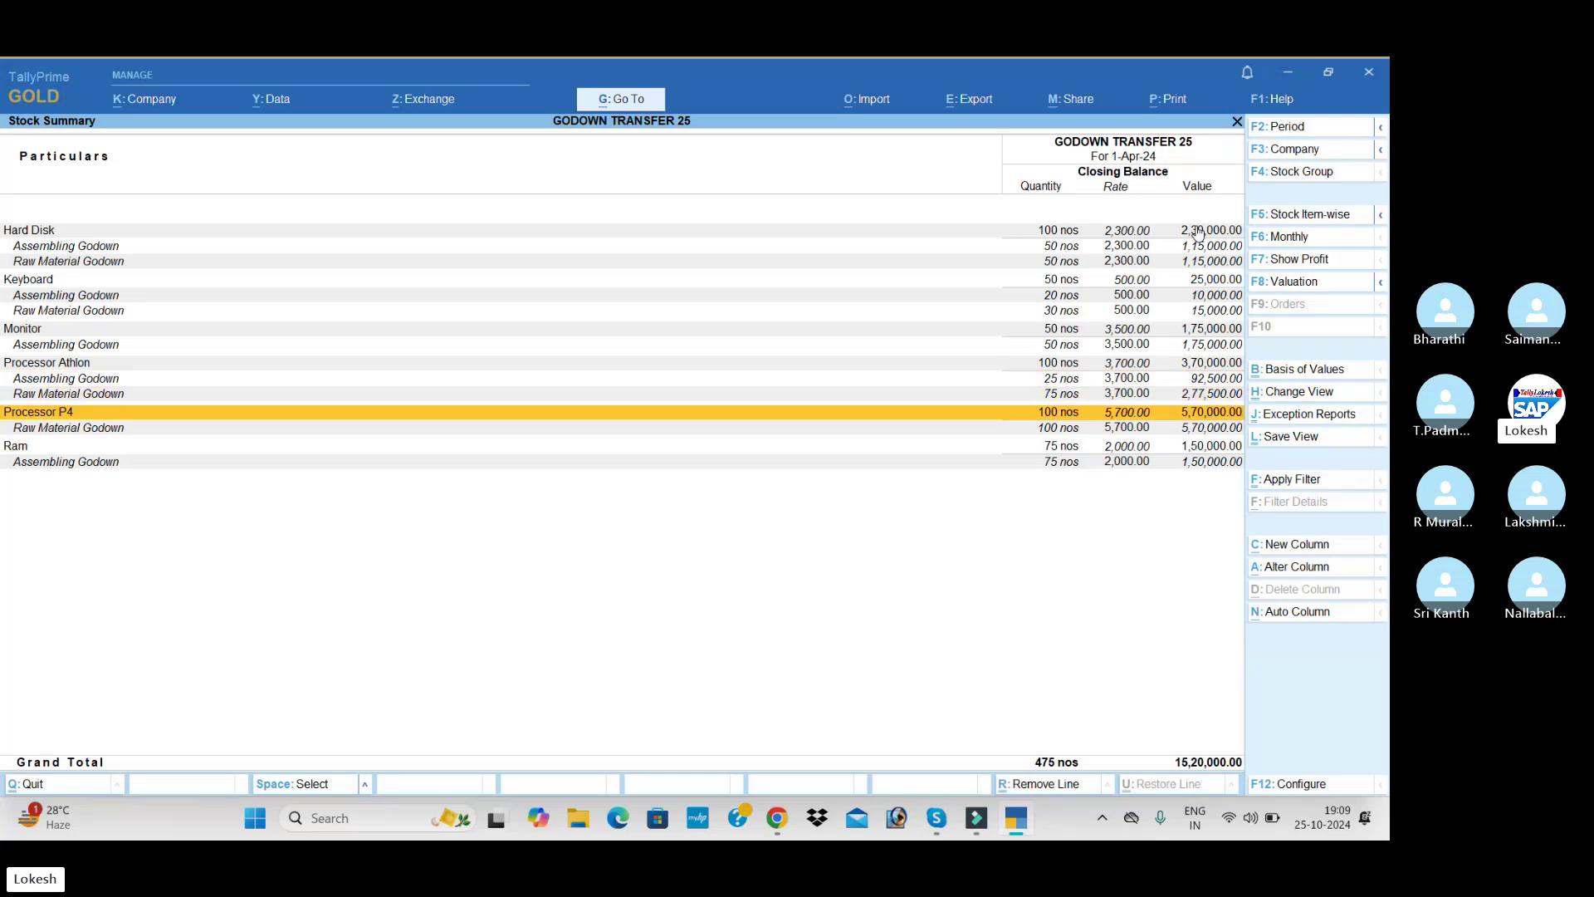
key("Down")
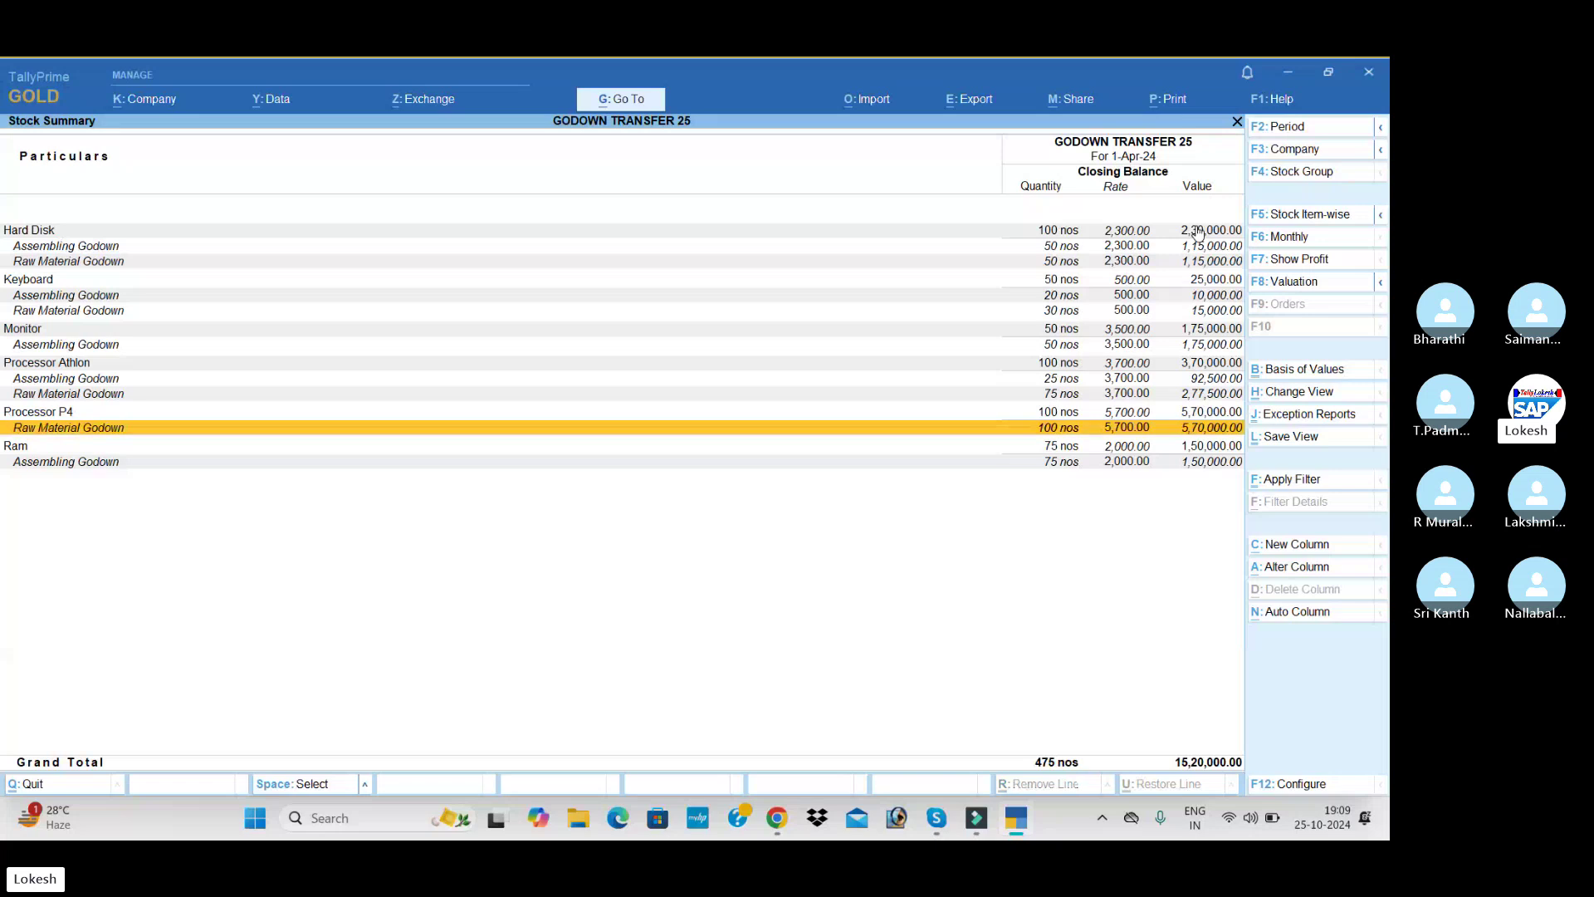
key("Down")
key("Down")
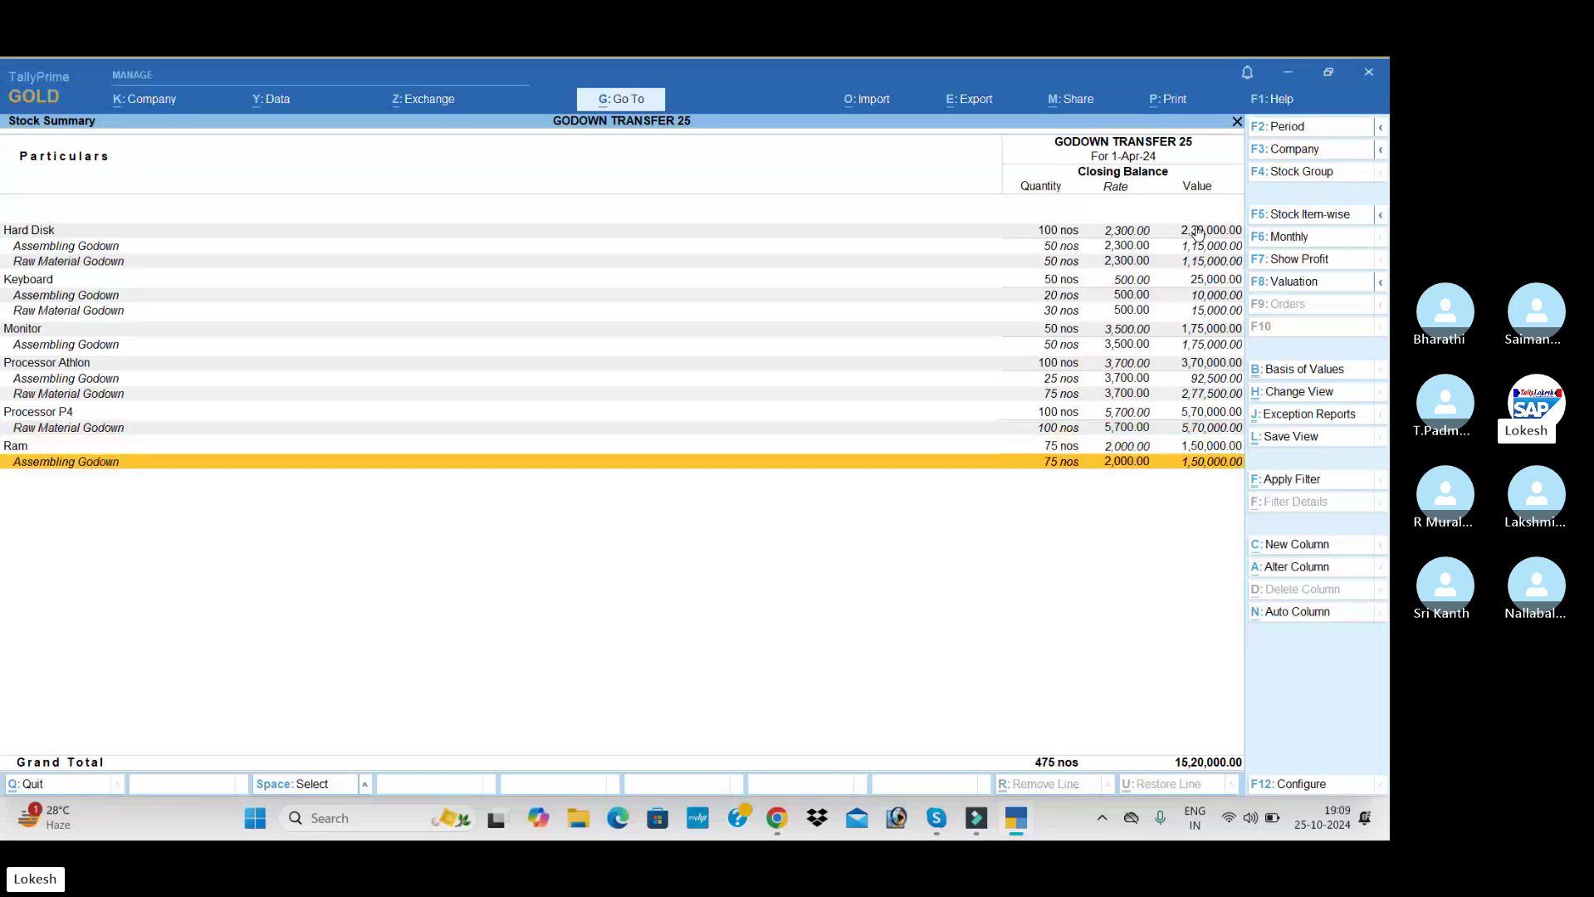
Close the Stock Summary, view the company Dashboard, and return to the Gateway of Tally.
key("Escape")
key("Down")
key("Down")
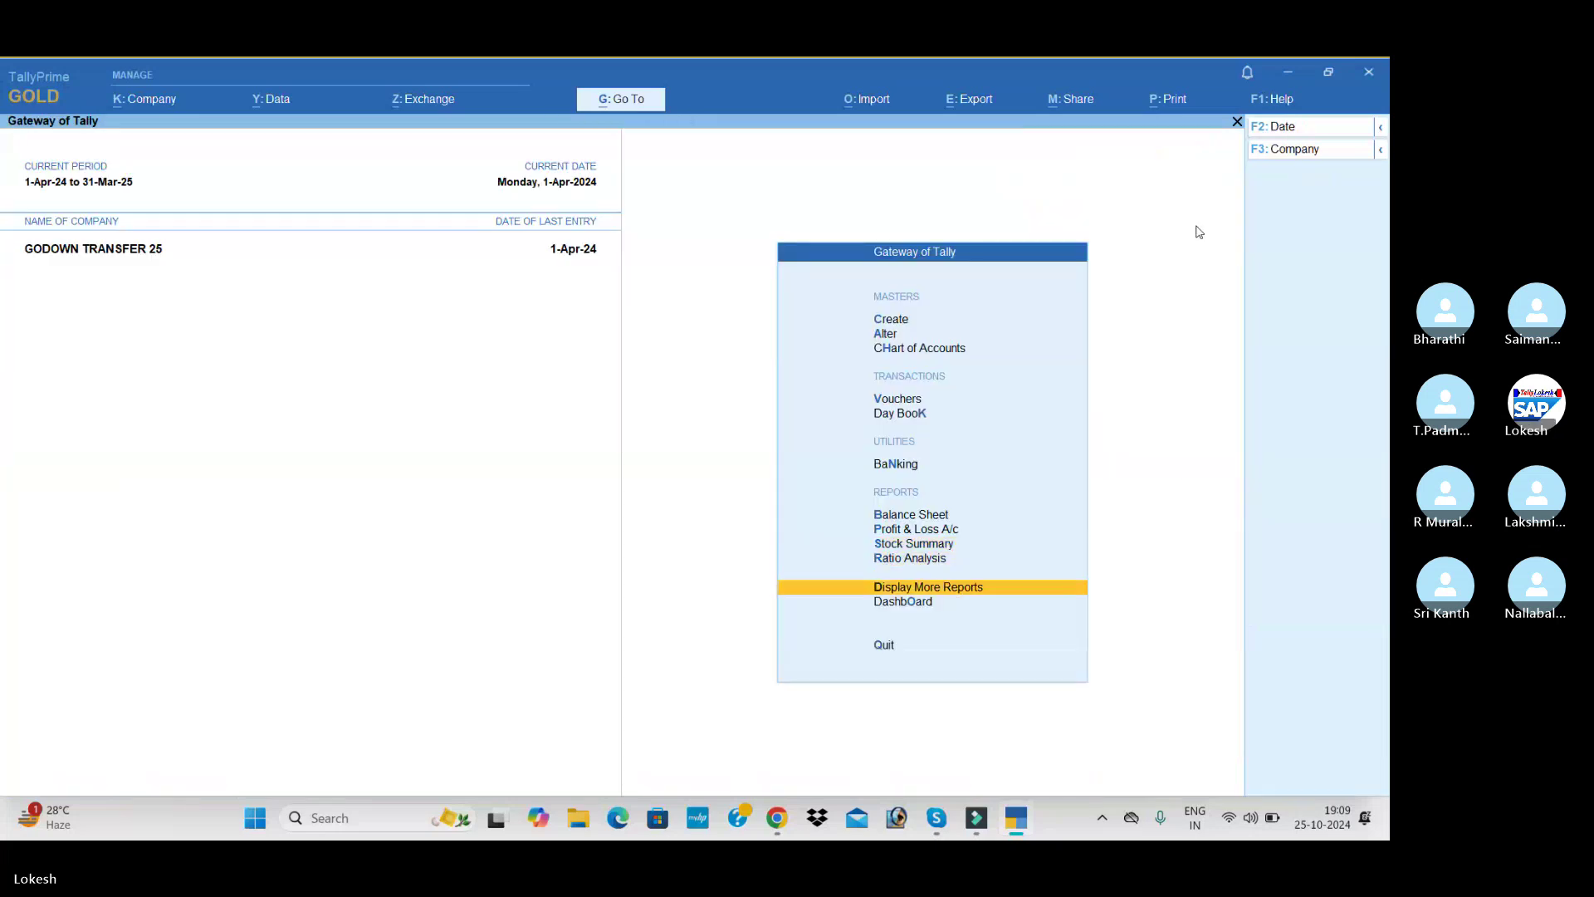
key("Down")
key("Return")
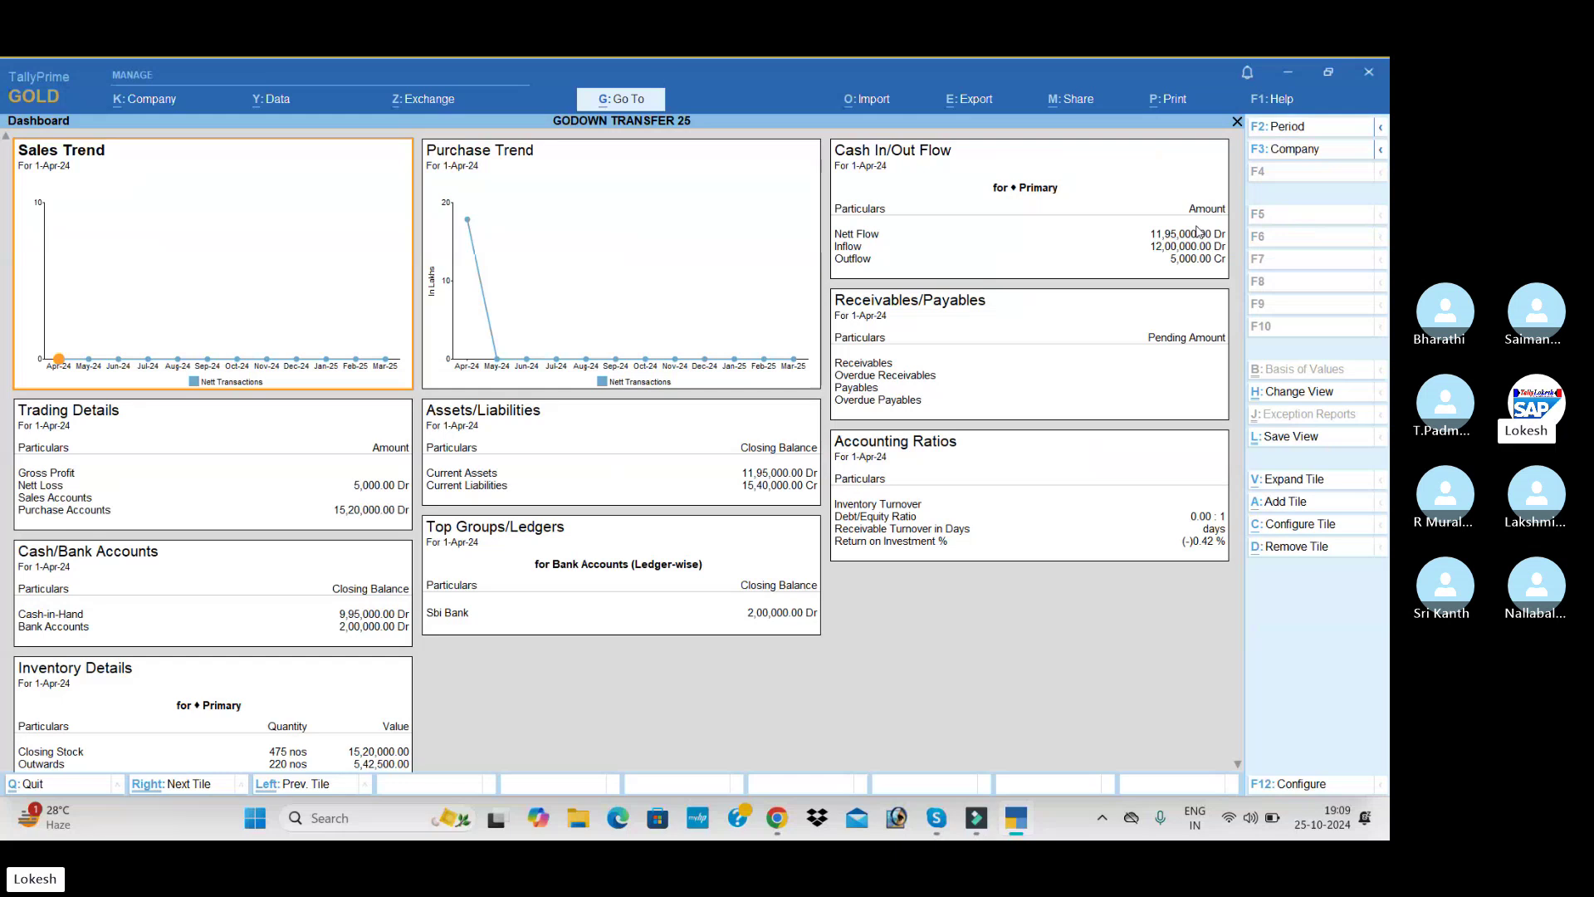
key("Escape")
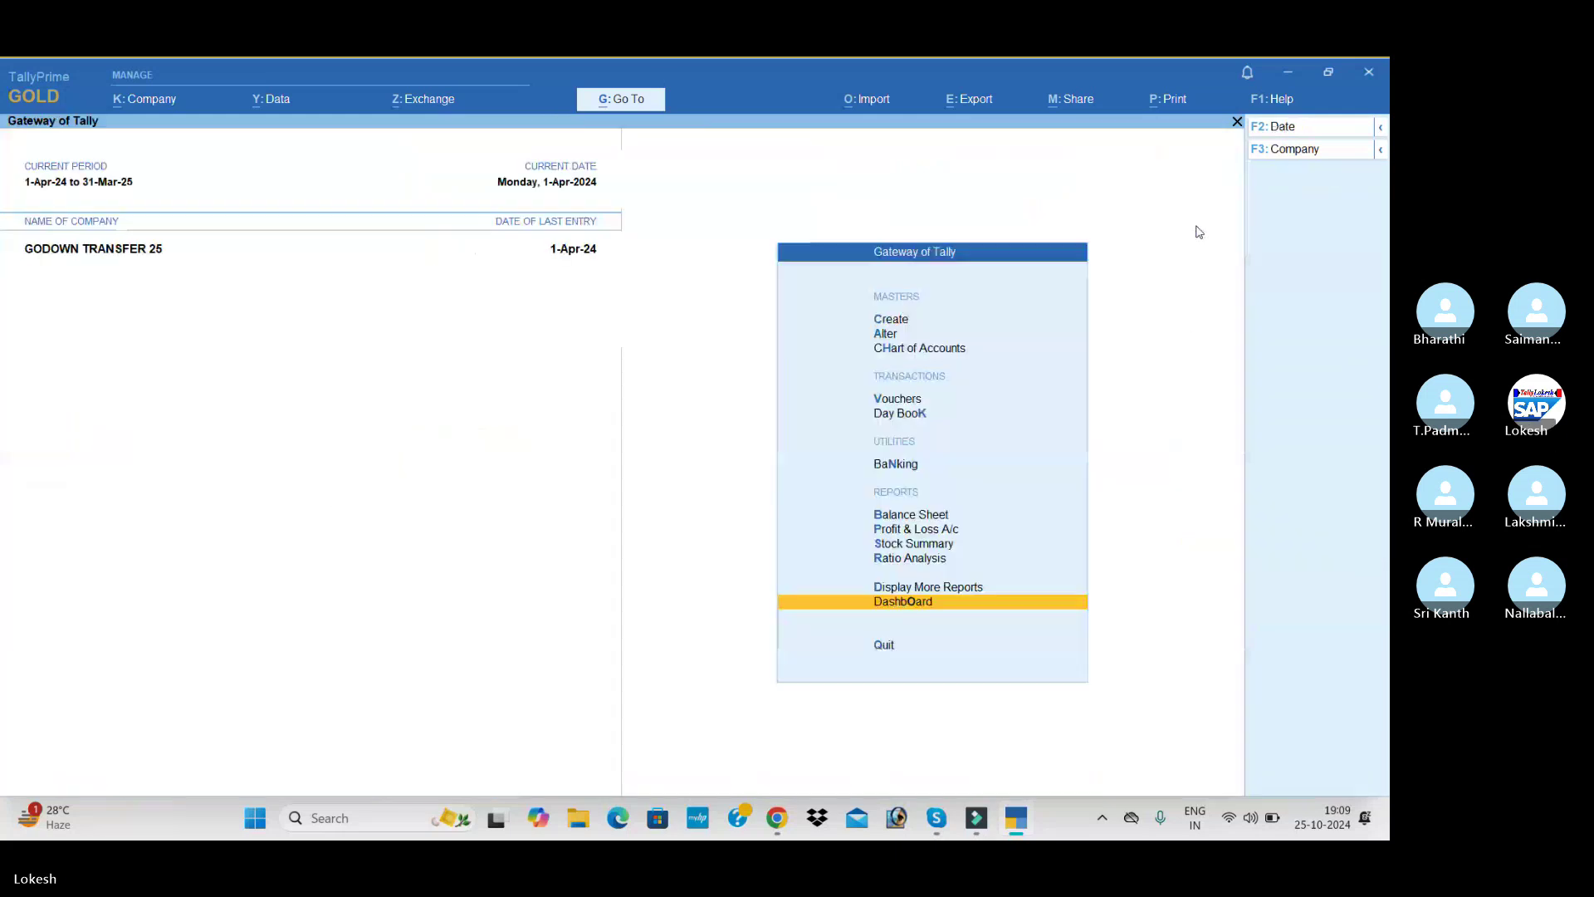
View the company's Trial Balance from the additional reports, then close it.
key("Up")
key("Return")
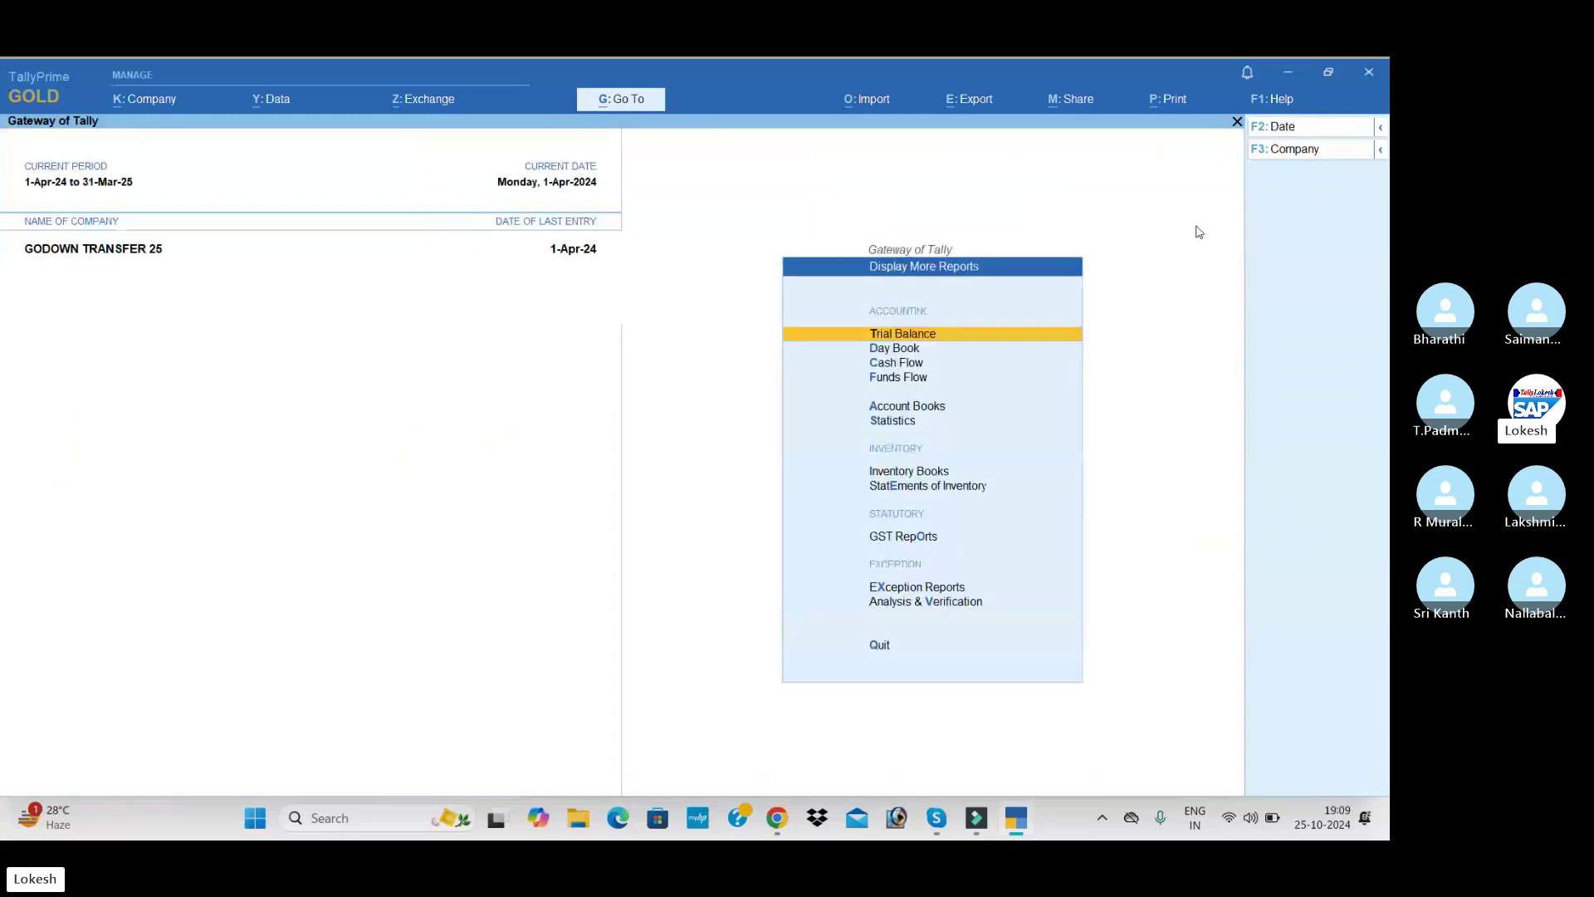
key("Down")
key("Up")
key("Return")
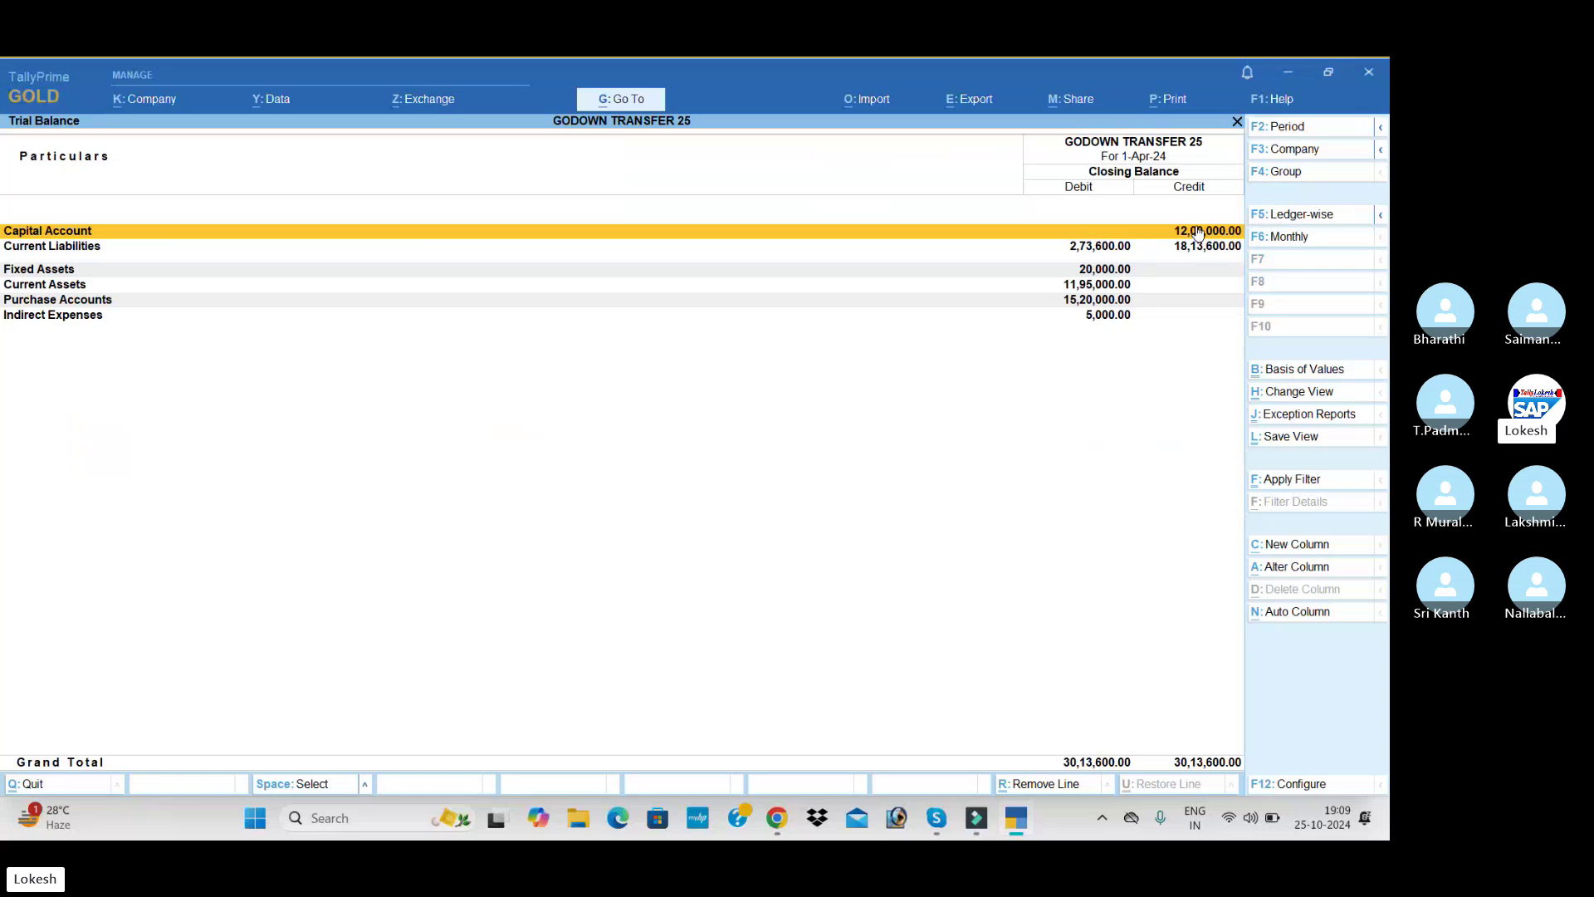
key("alt+F1")
key("Escape")
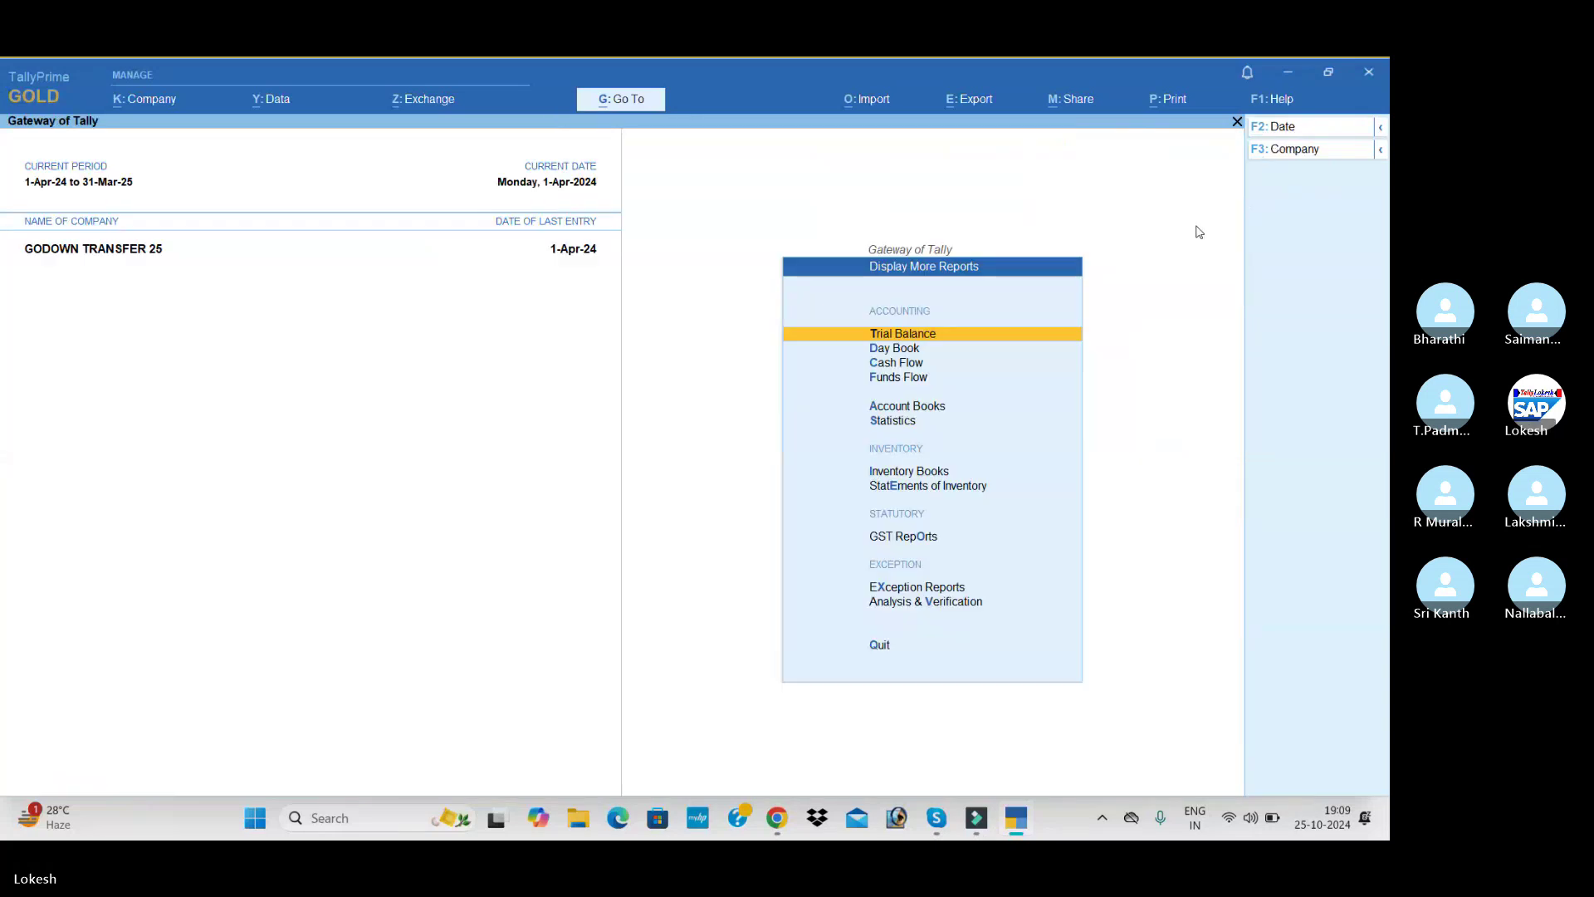
View the Purchase Register in the Account Books and close it.
key("a")
key("Return")
key("Down")
key("Down")
key("Down")
key("Down")
key("Down")
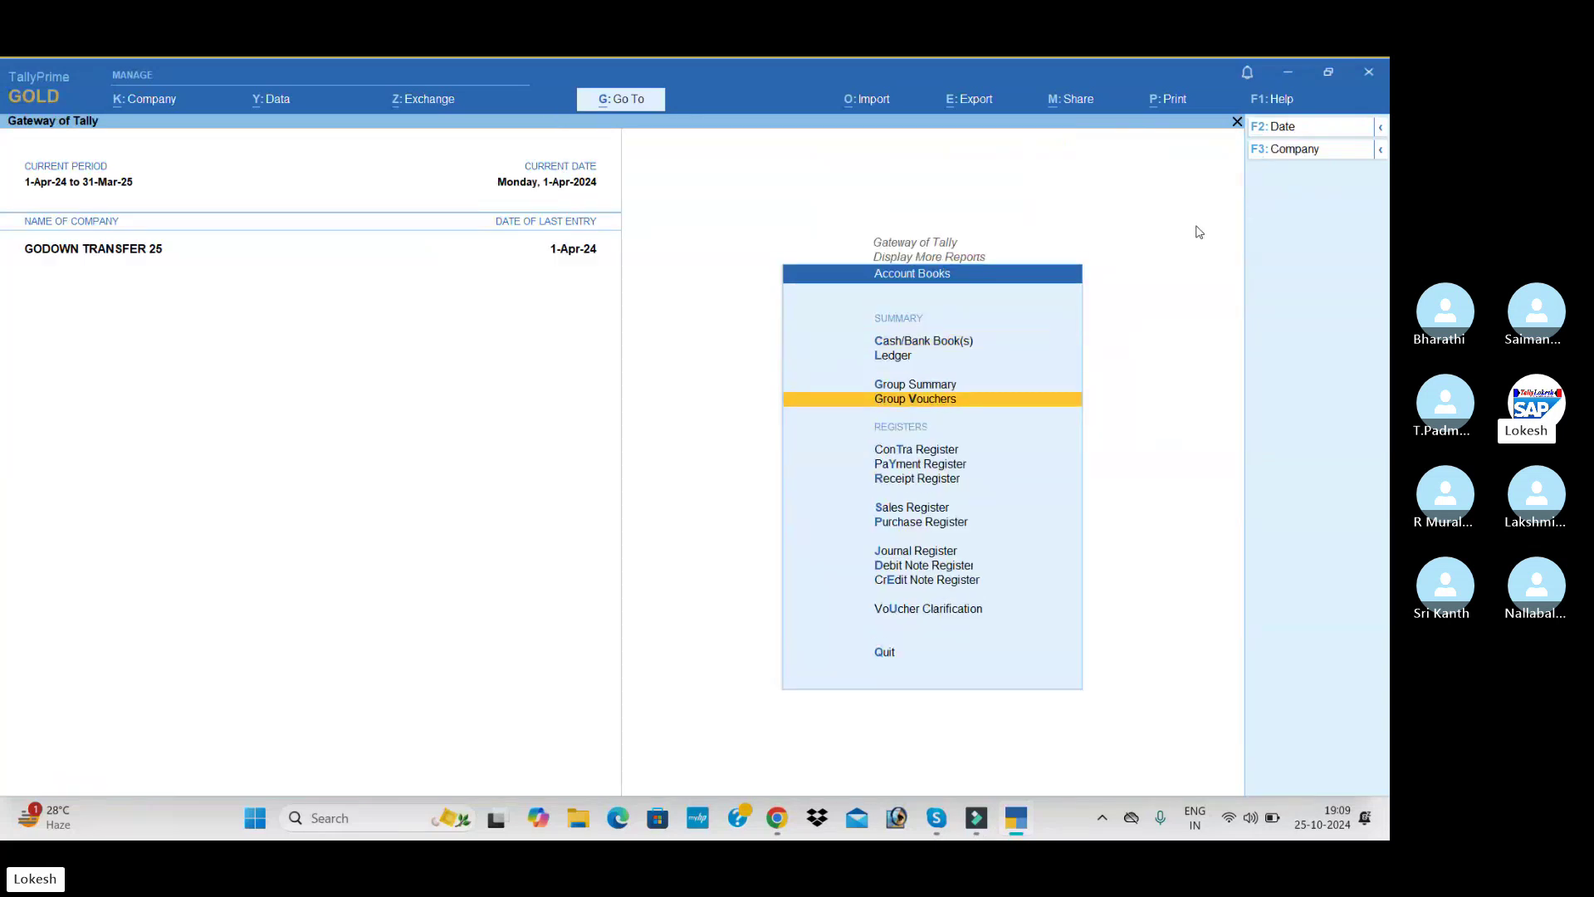
key("Down")
key("Down")
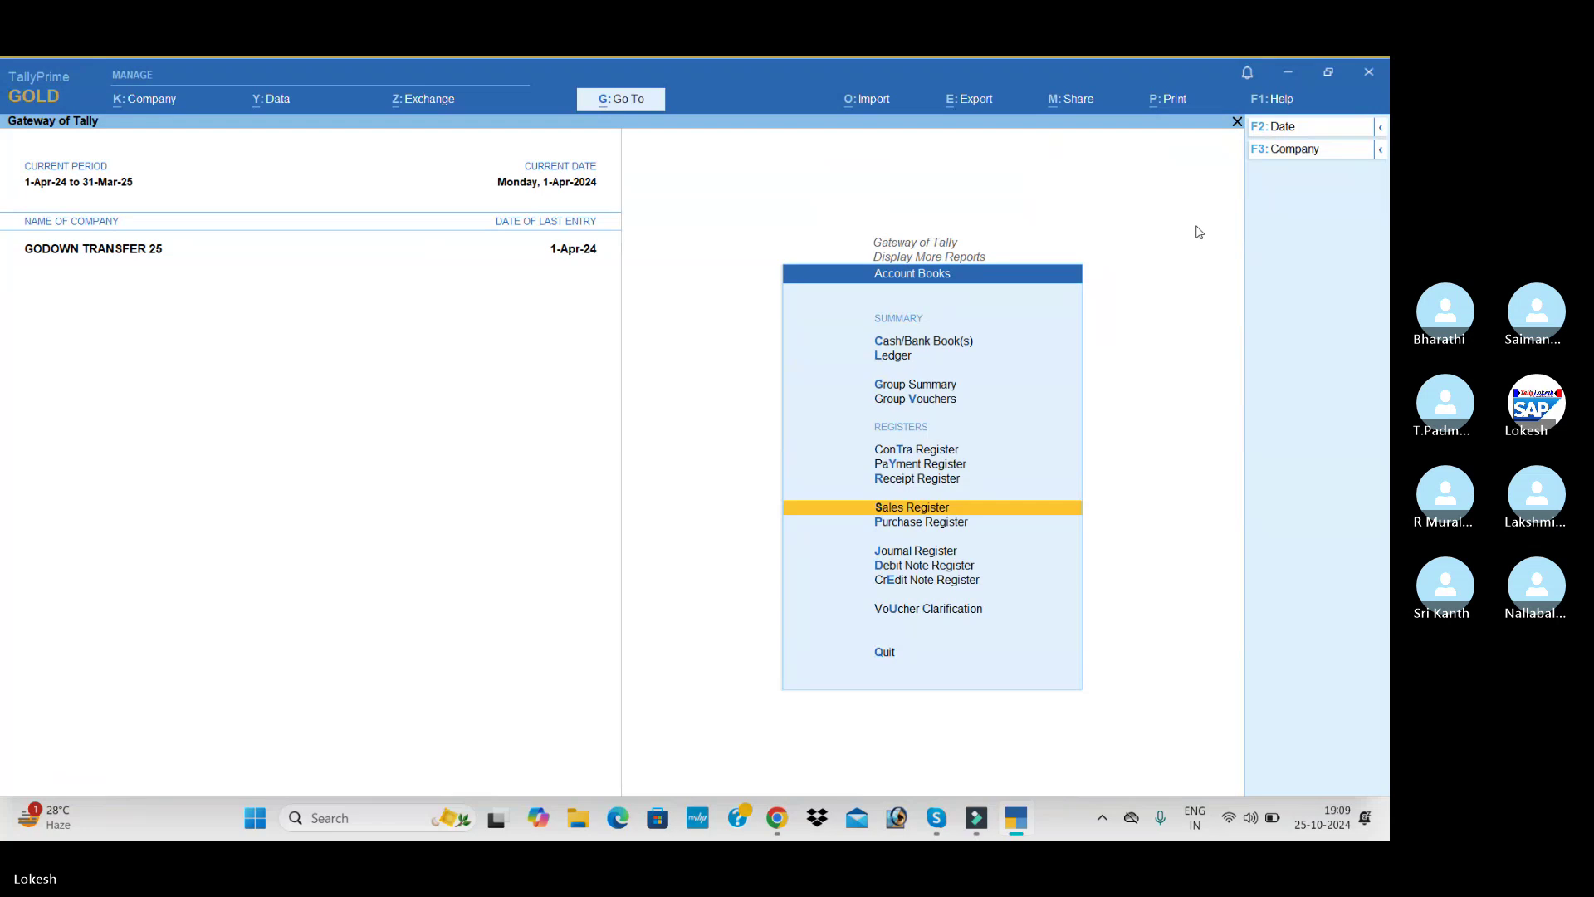
key("Down")
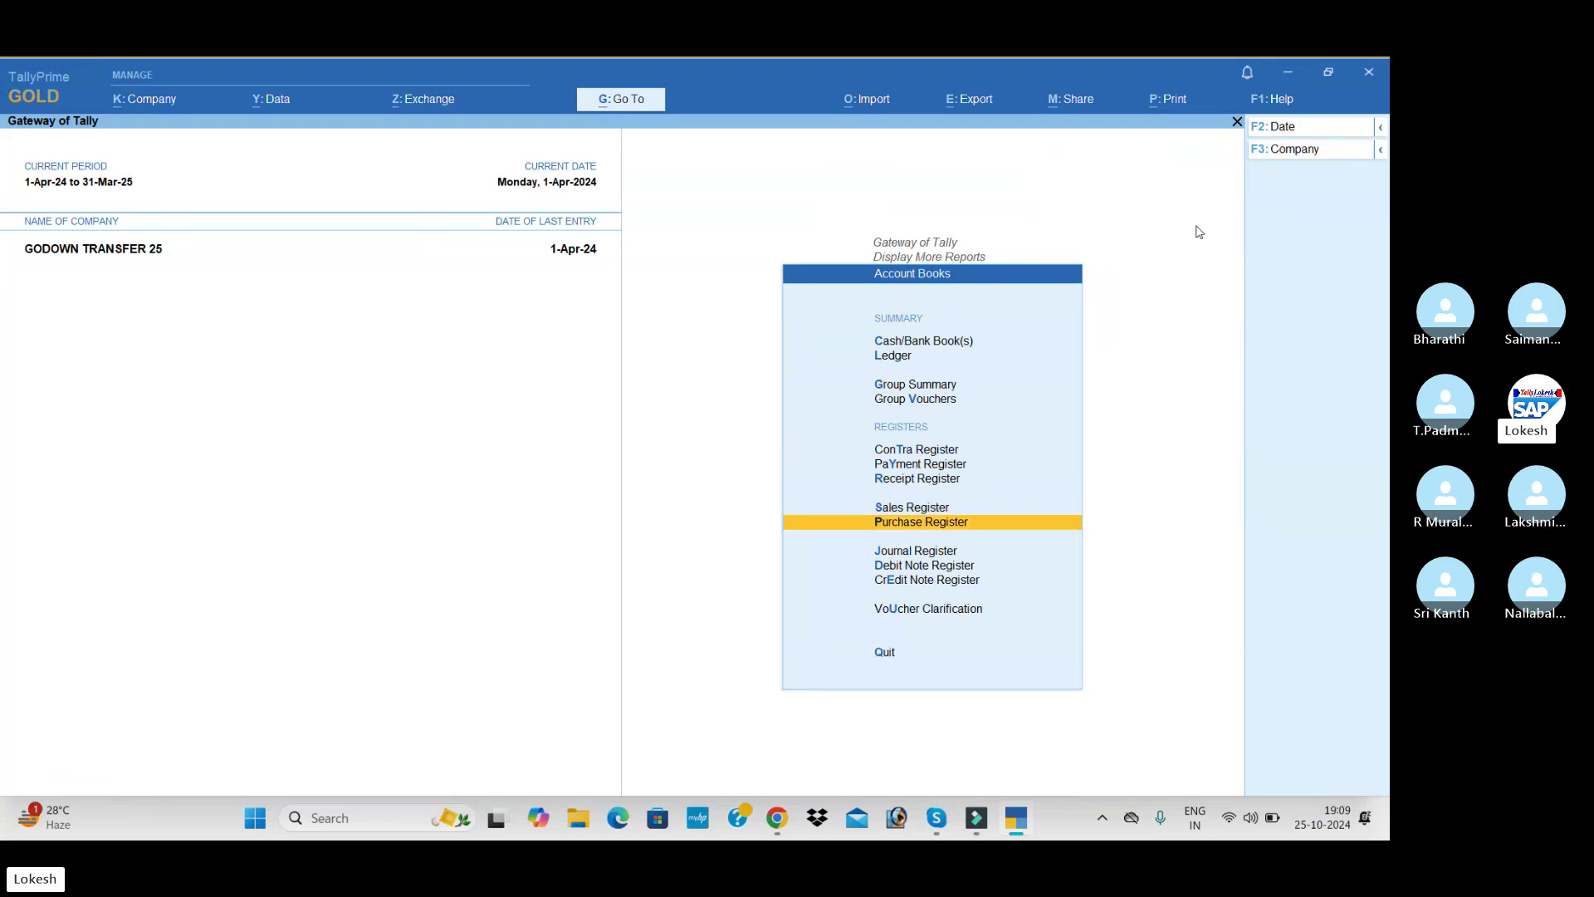
key("Return")
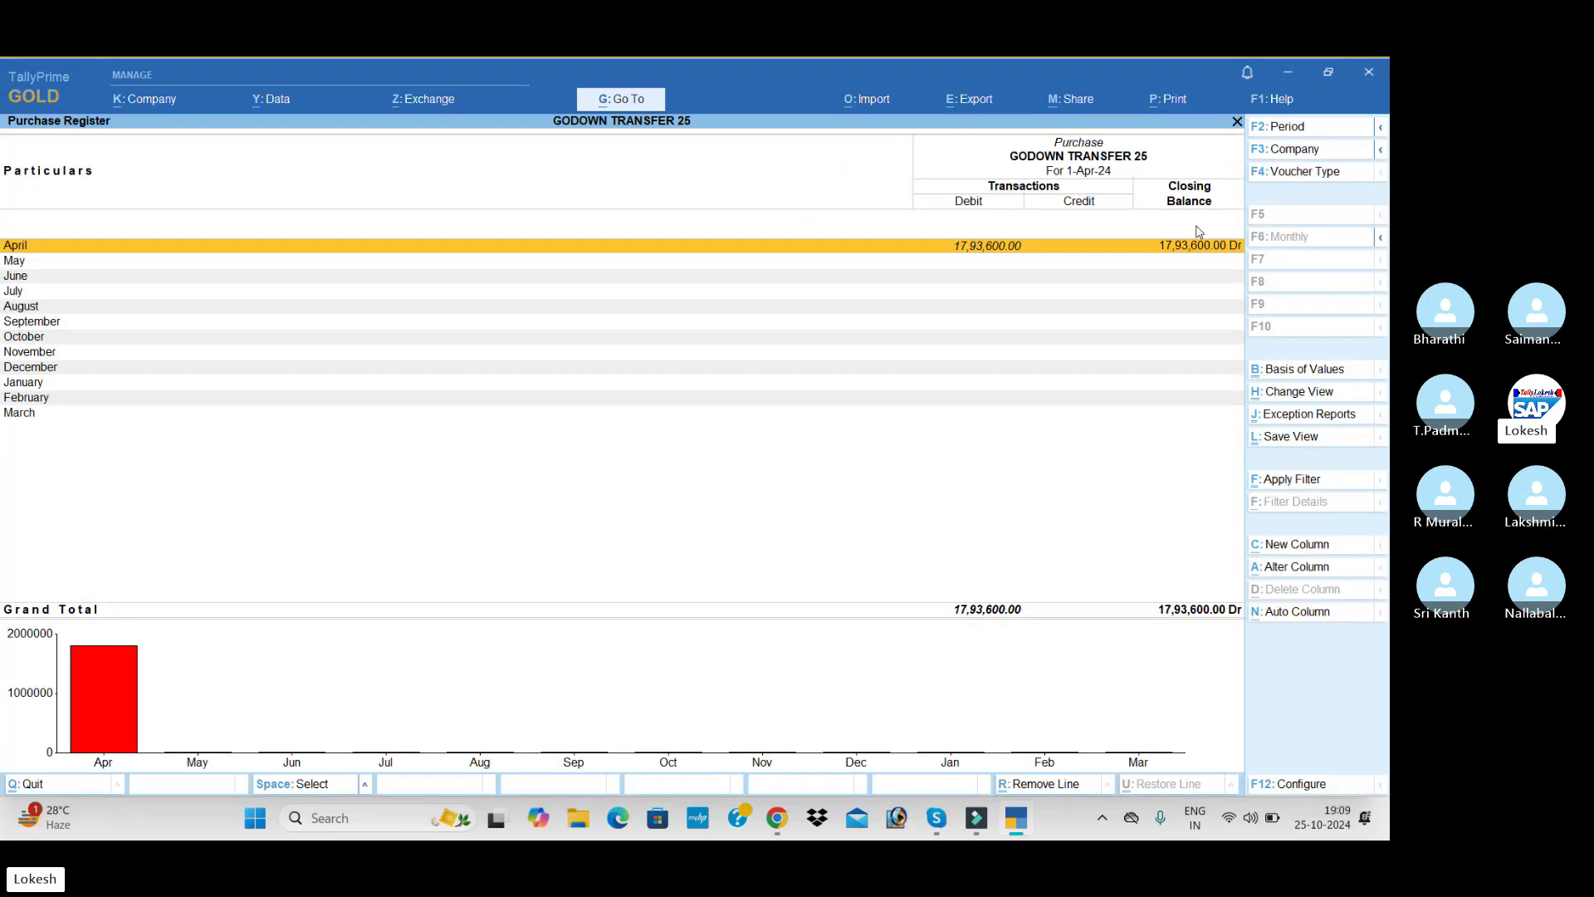
key("Escape")
View the Sales Register and return to the Account Books.
key("Up")
key("Return")
key("Escape")
Review April's vouchers in the Receipt Register and return to the Account Books.
key("Up")
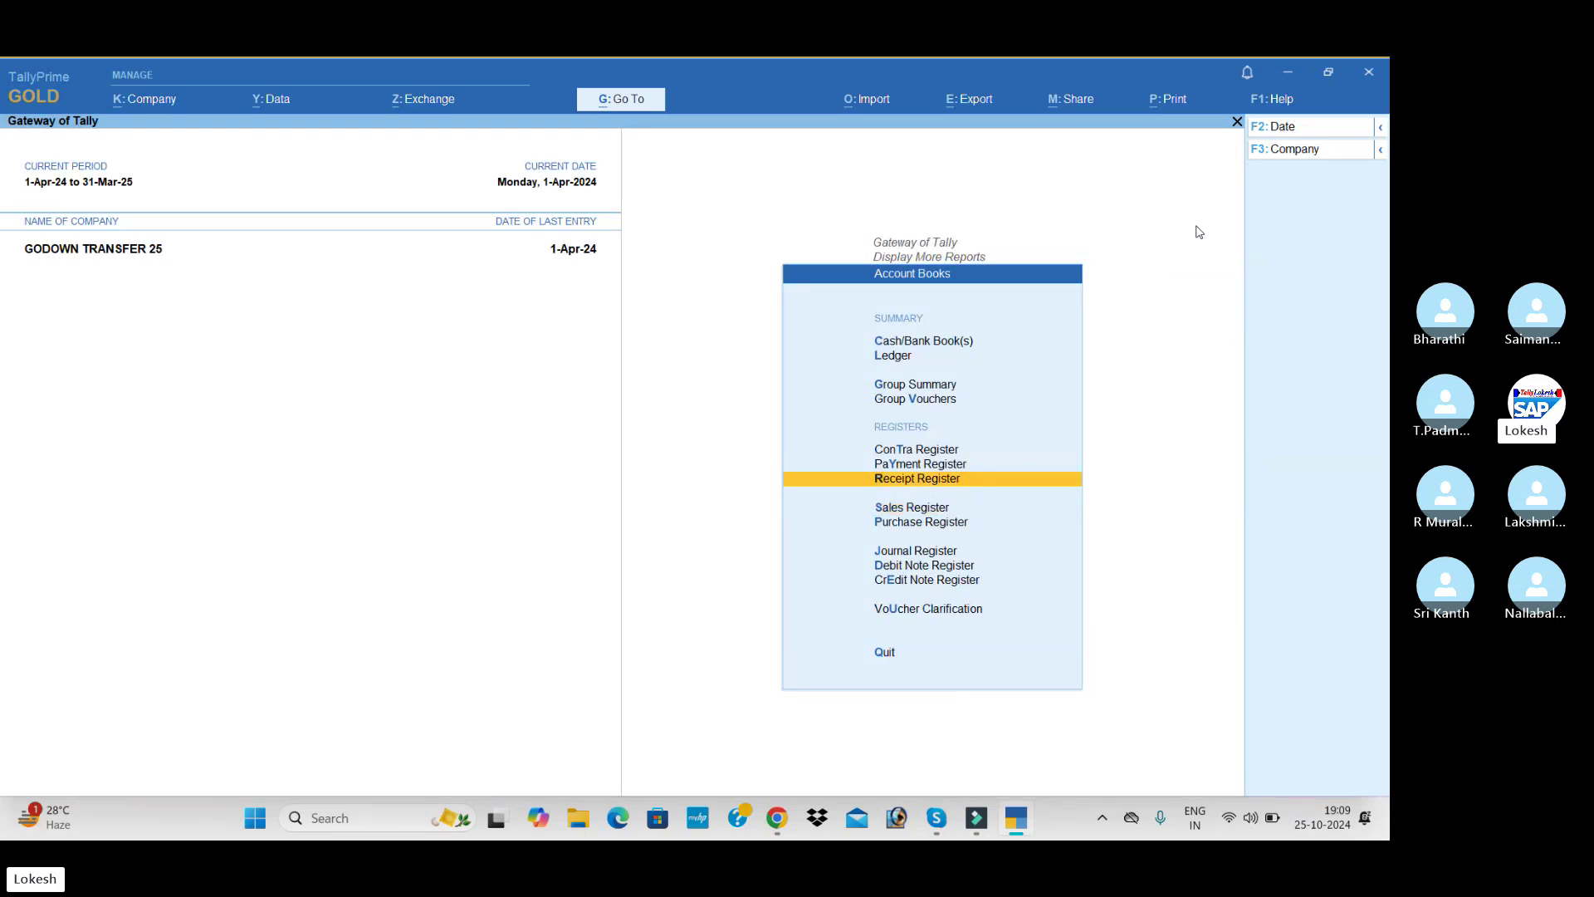
key("Up")
key("Down")
key("Return")
key("Return")
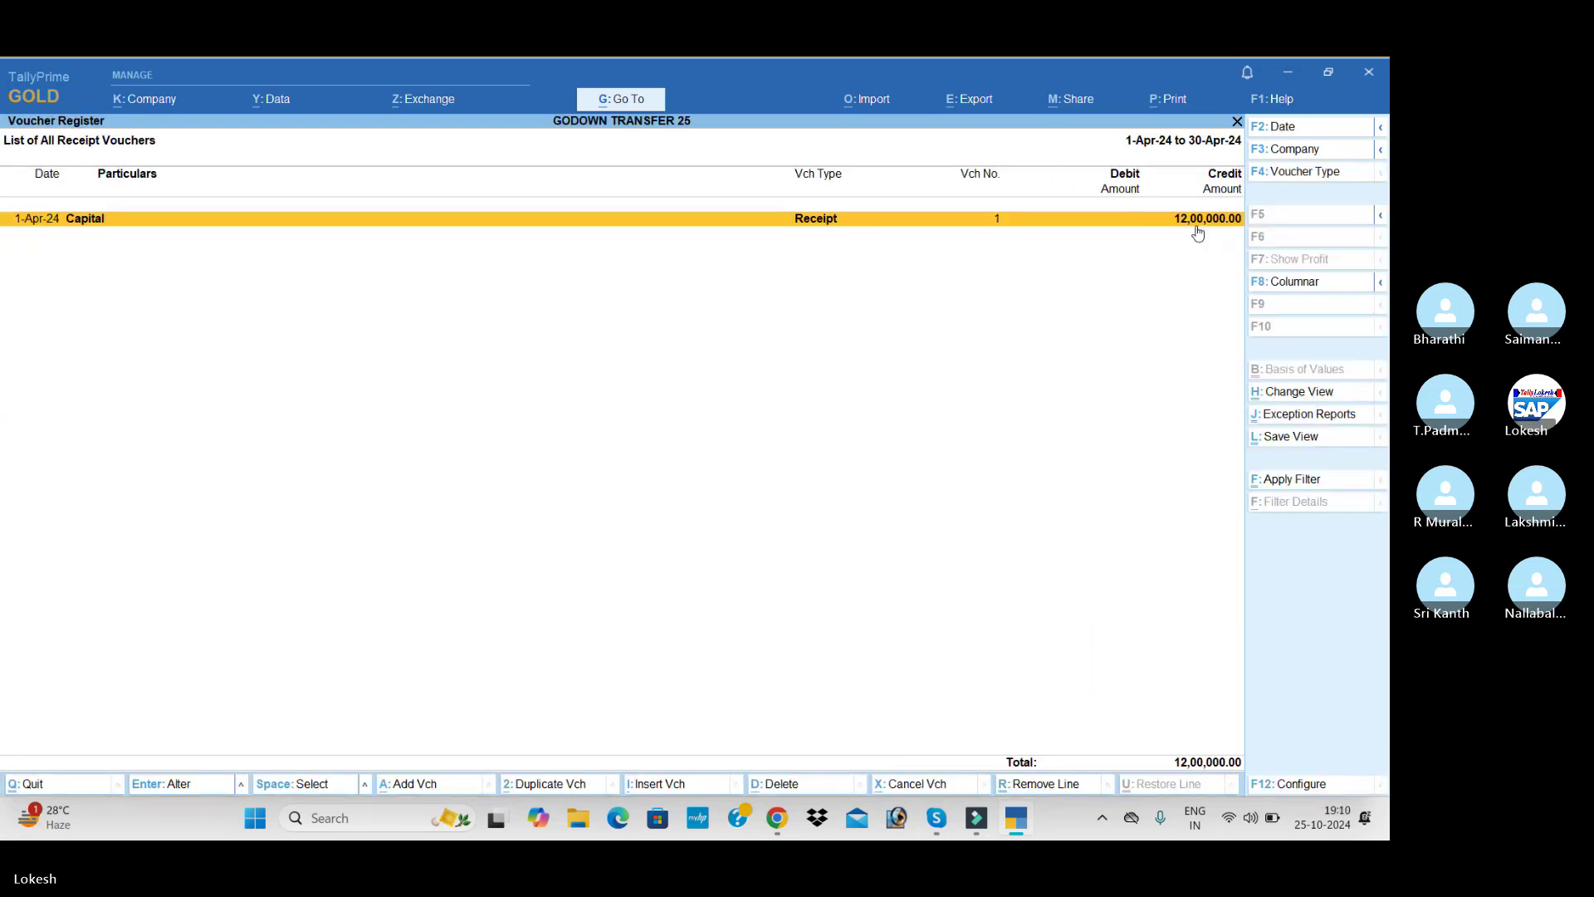
key("Escape")
key("Escape")
Review April's vouchers in the Payment Register and return to the Account Books.
key("Up")
key("Return")
key("Return")
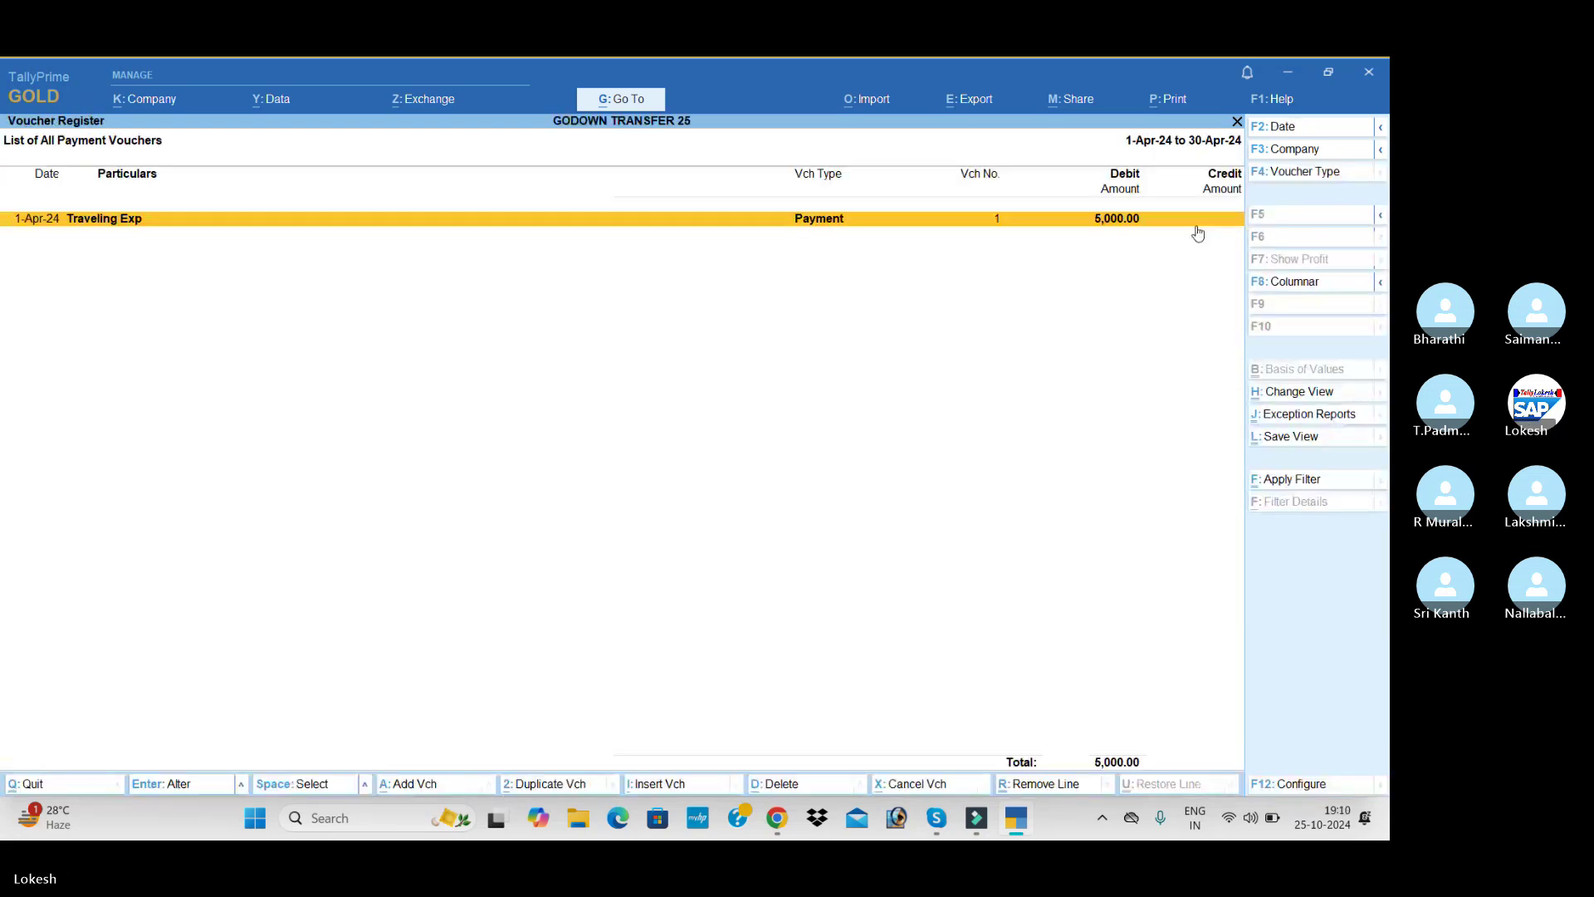
key("Escape")
key("Escape")
Review April's vouchers in the Contra Register and return to the Account Books.
key("Up")
key("Return")
key("Return")
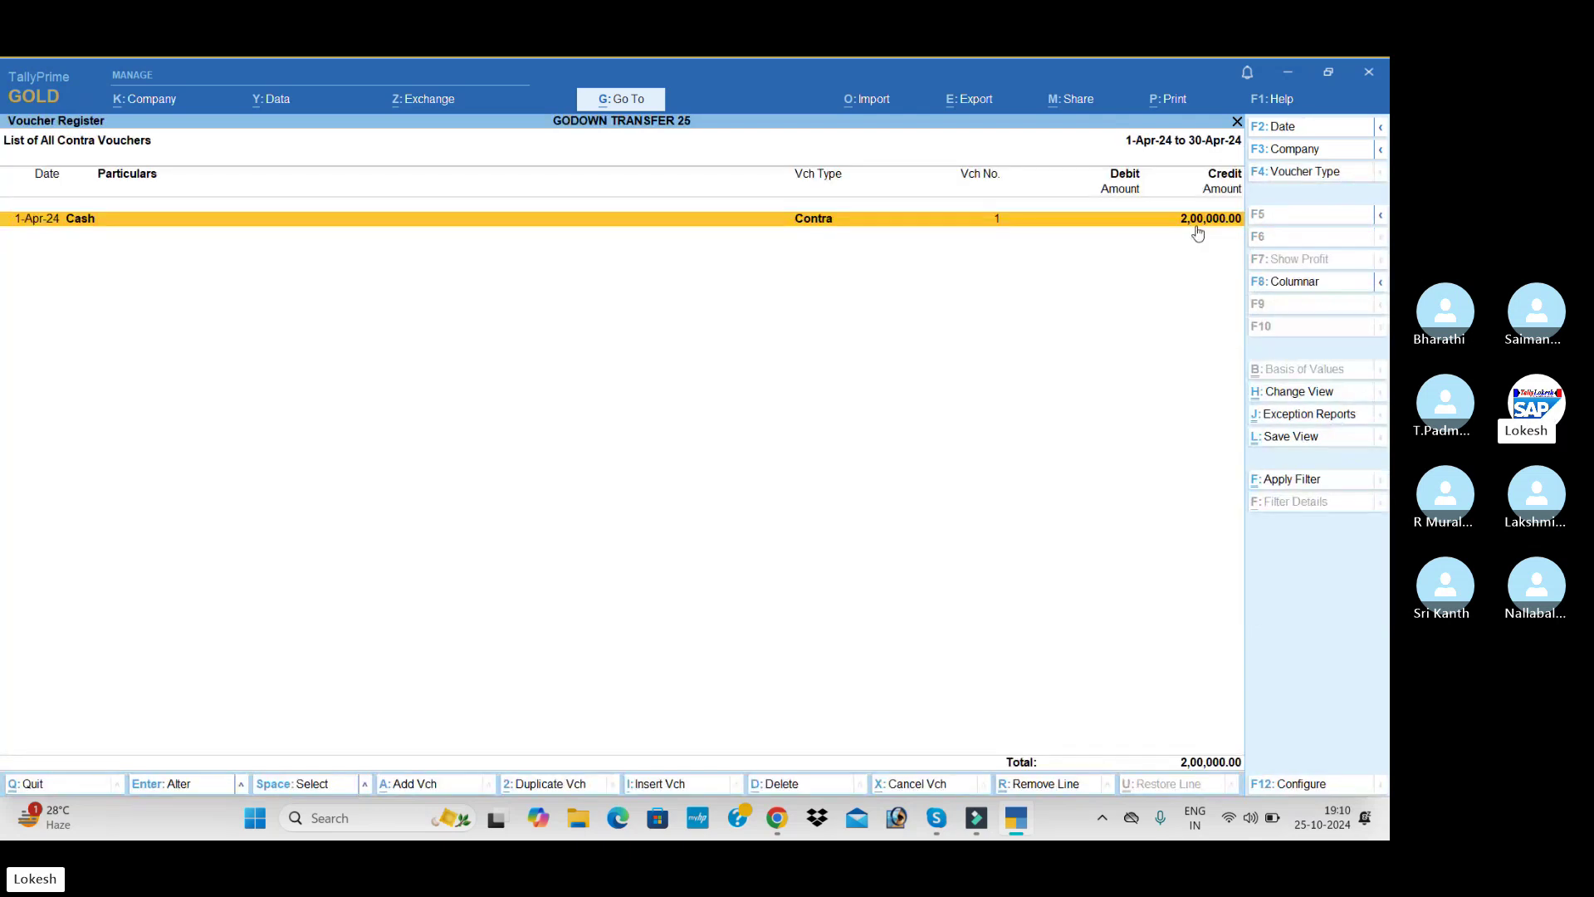
key("Escape")
key("Escape")
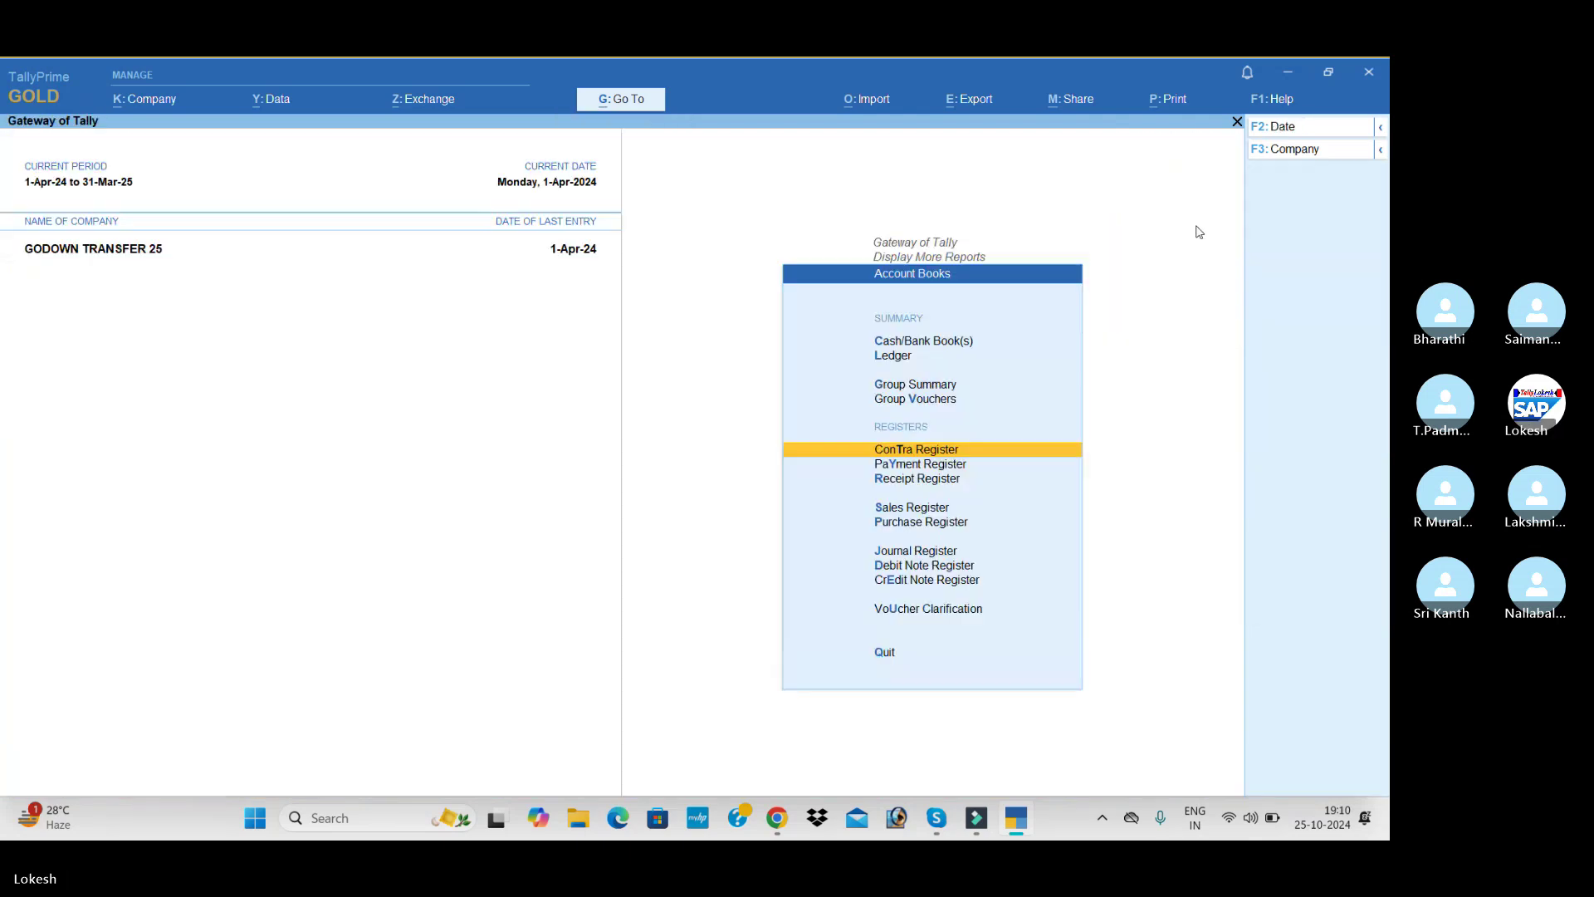
Return to the Gateway of Tally and switch to the Skype call window.
key("Escape")
key("Escape")
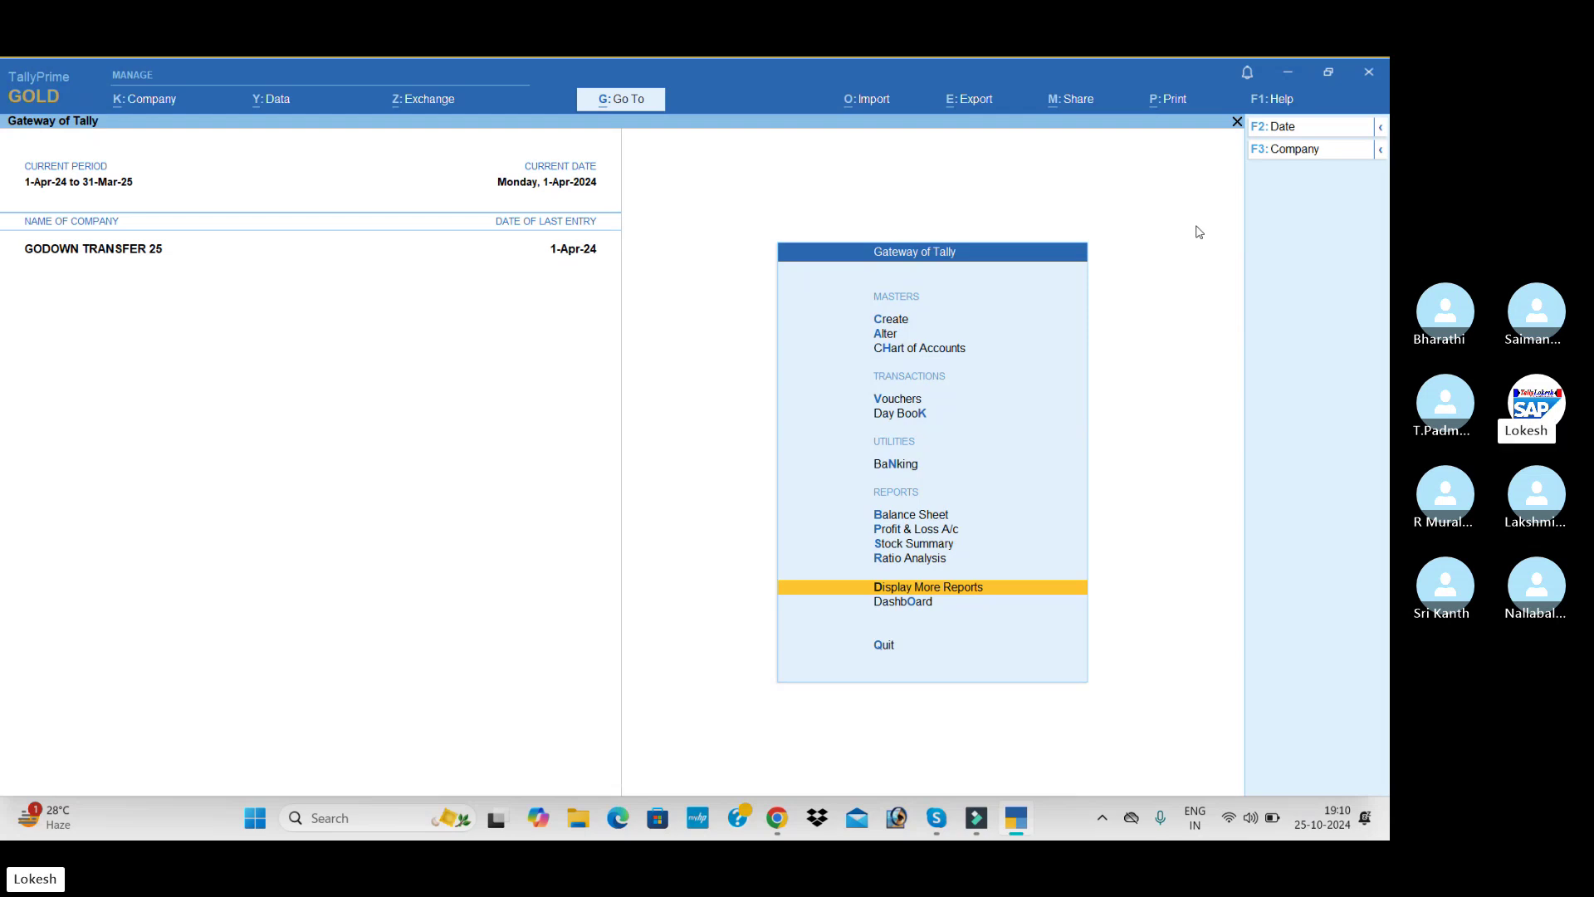
key("alt+Tab")
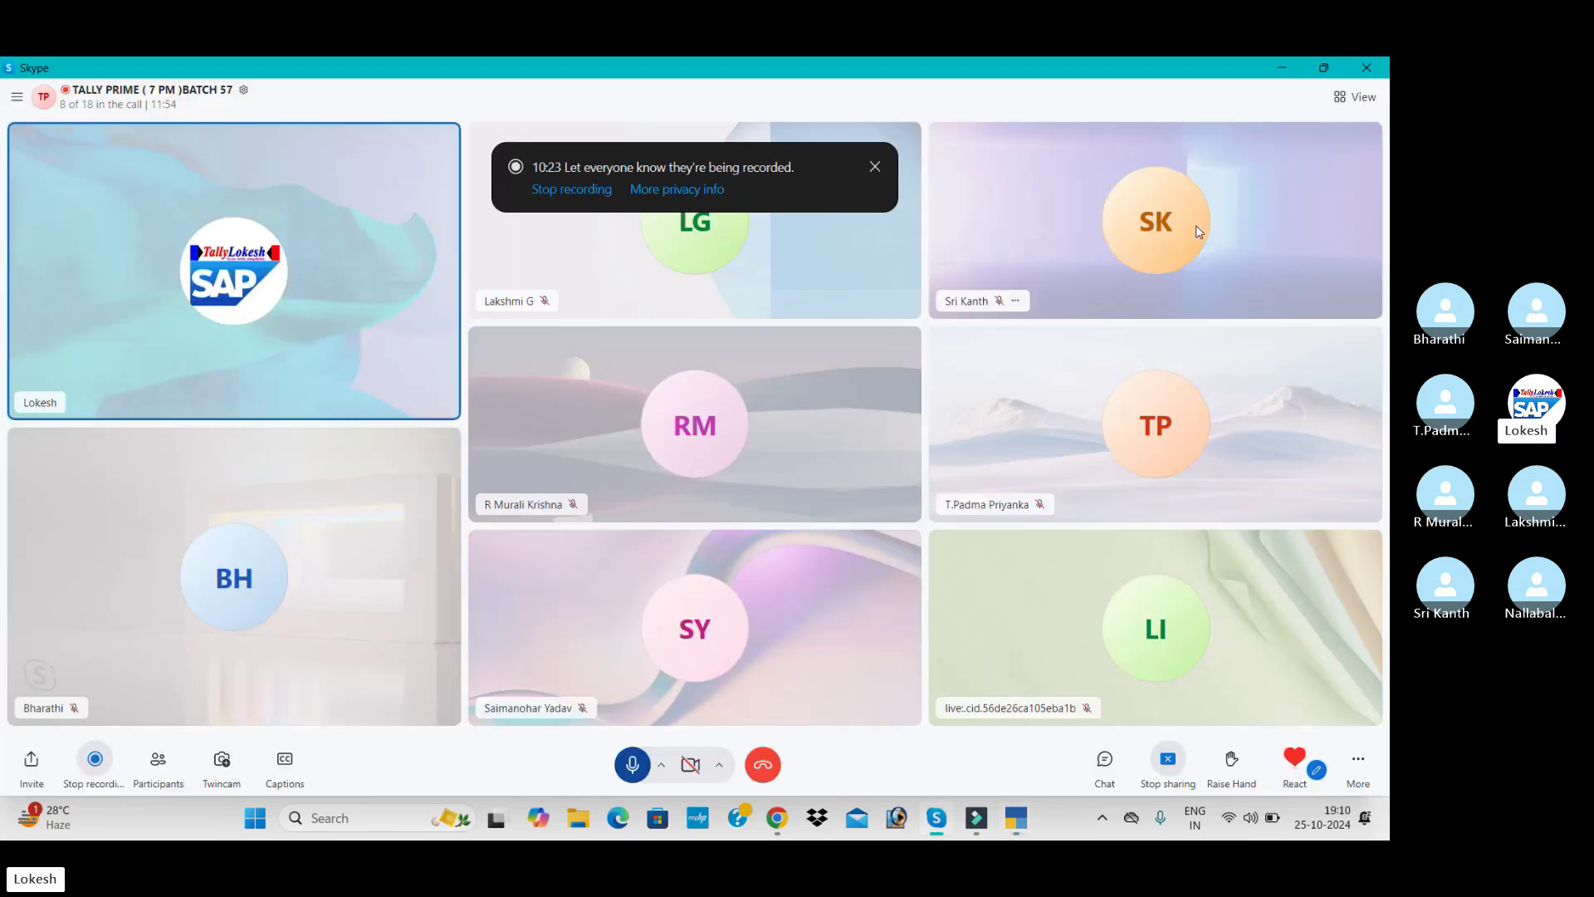